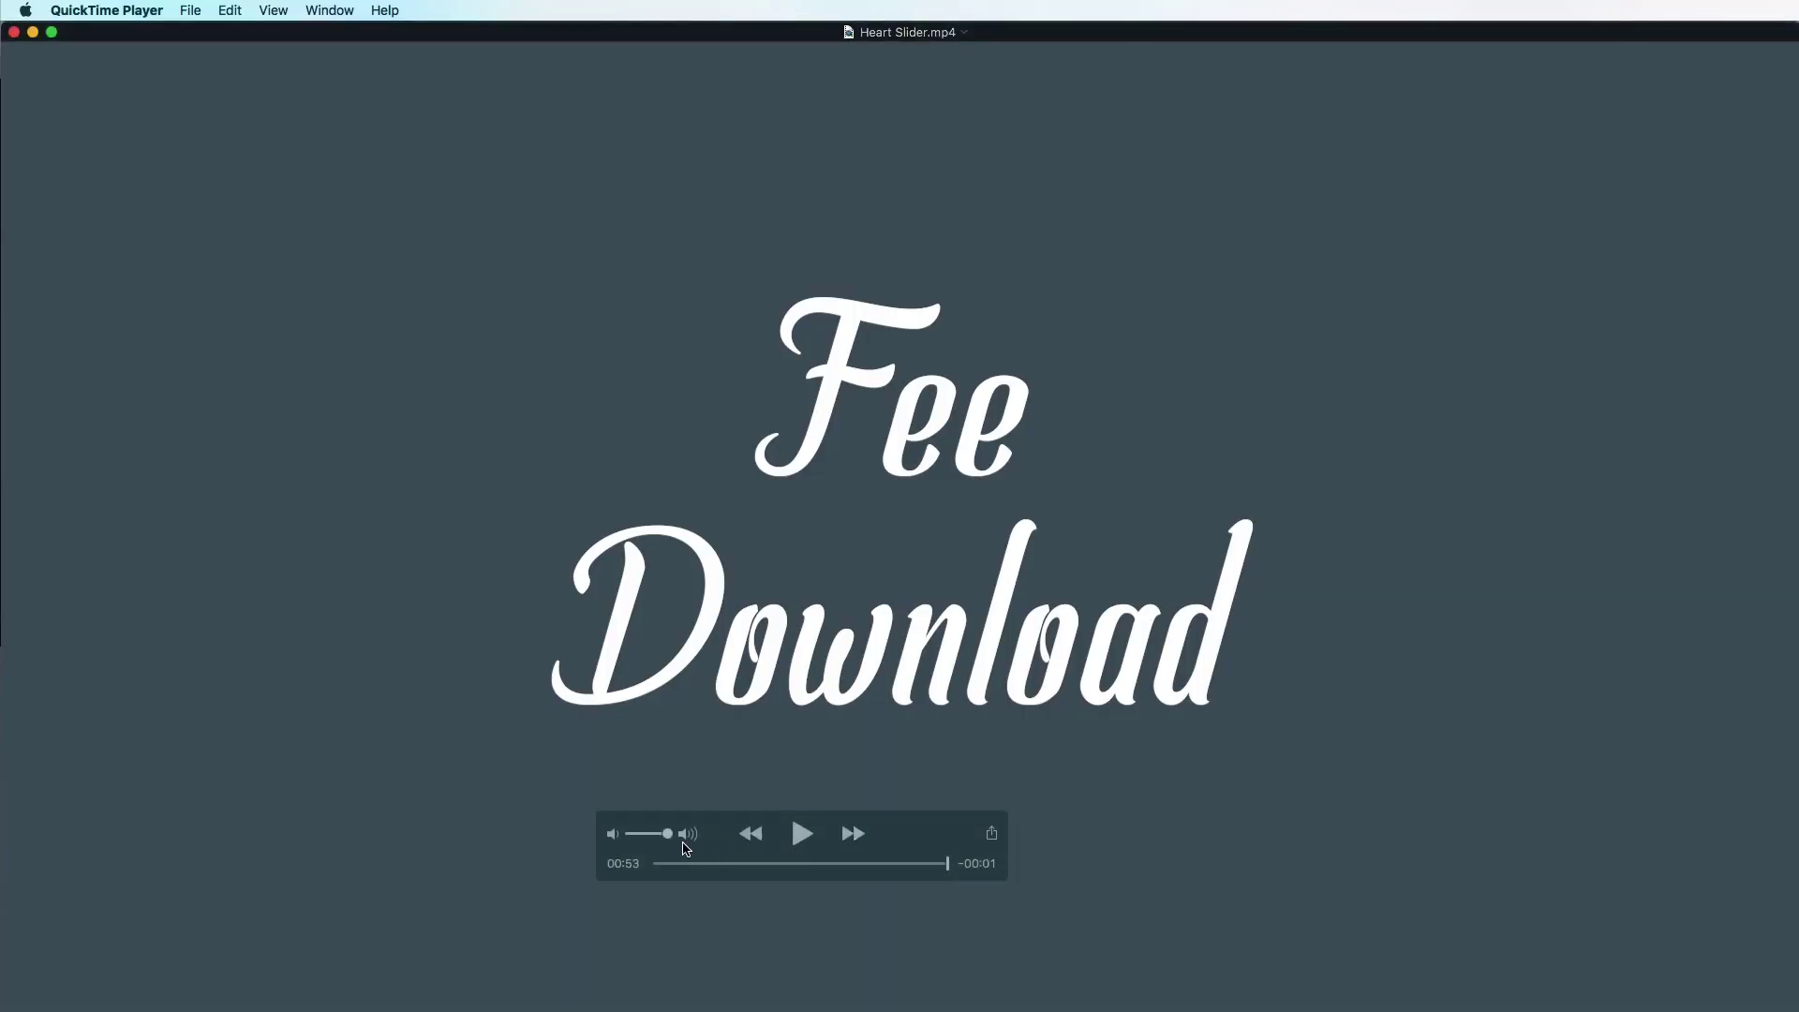
- Turn the volume of the Heart Slider.mp4 preview down to minimum and scrub back to its beginning
{"action": "left_click_drag", "start_coordinate": [667, 834], "coordinate": [615, 840]}
{"action": "left_click_drag", "start_coordinate": [946, 866], "coordinate": [668, 872]}
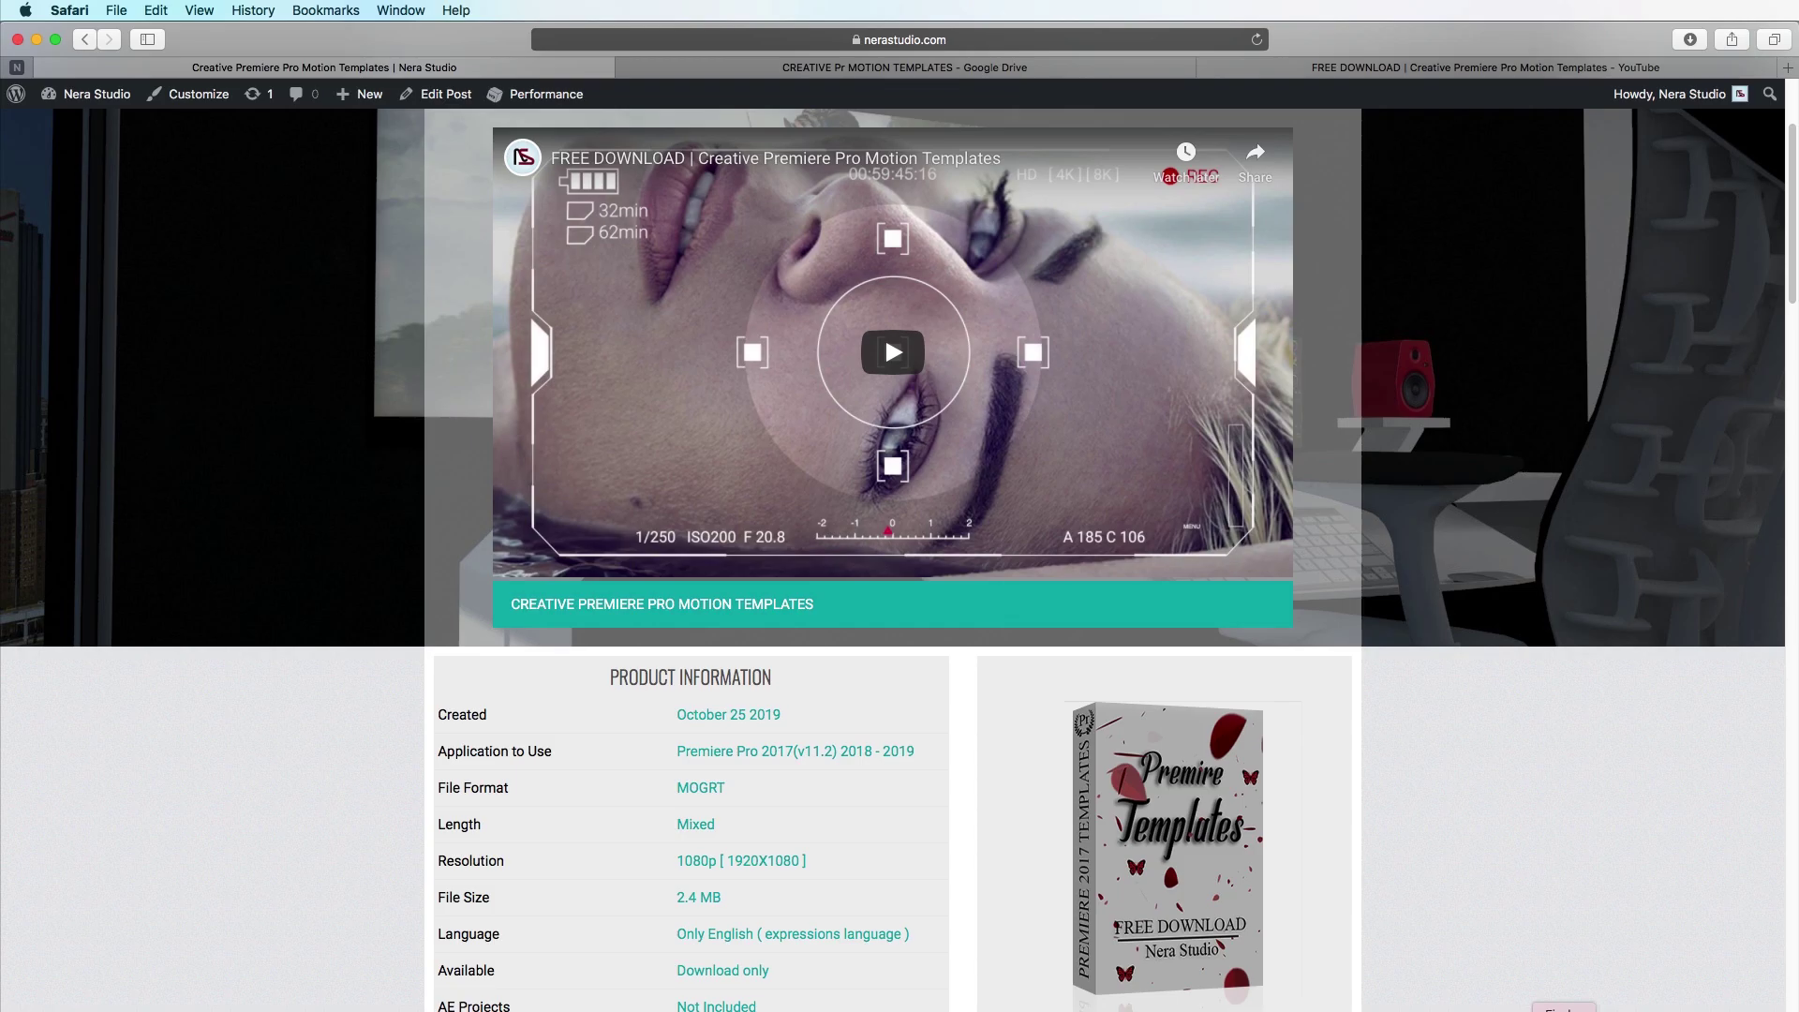
- In Safari, examine the two zip files in the CREATIVE Pr MOTION TEMPLATES Drive folder, and return to the Nera Studio product page
{"action": "left_click", "coordinate": [1097, 68]}
{"action": "left_click", "coordinate": [733, 432]}
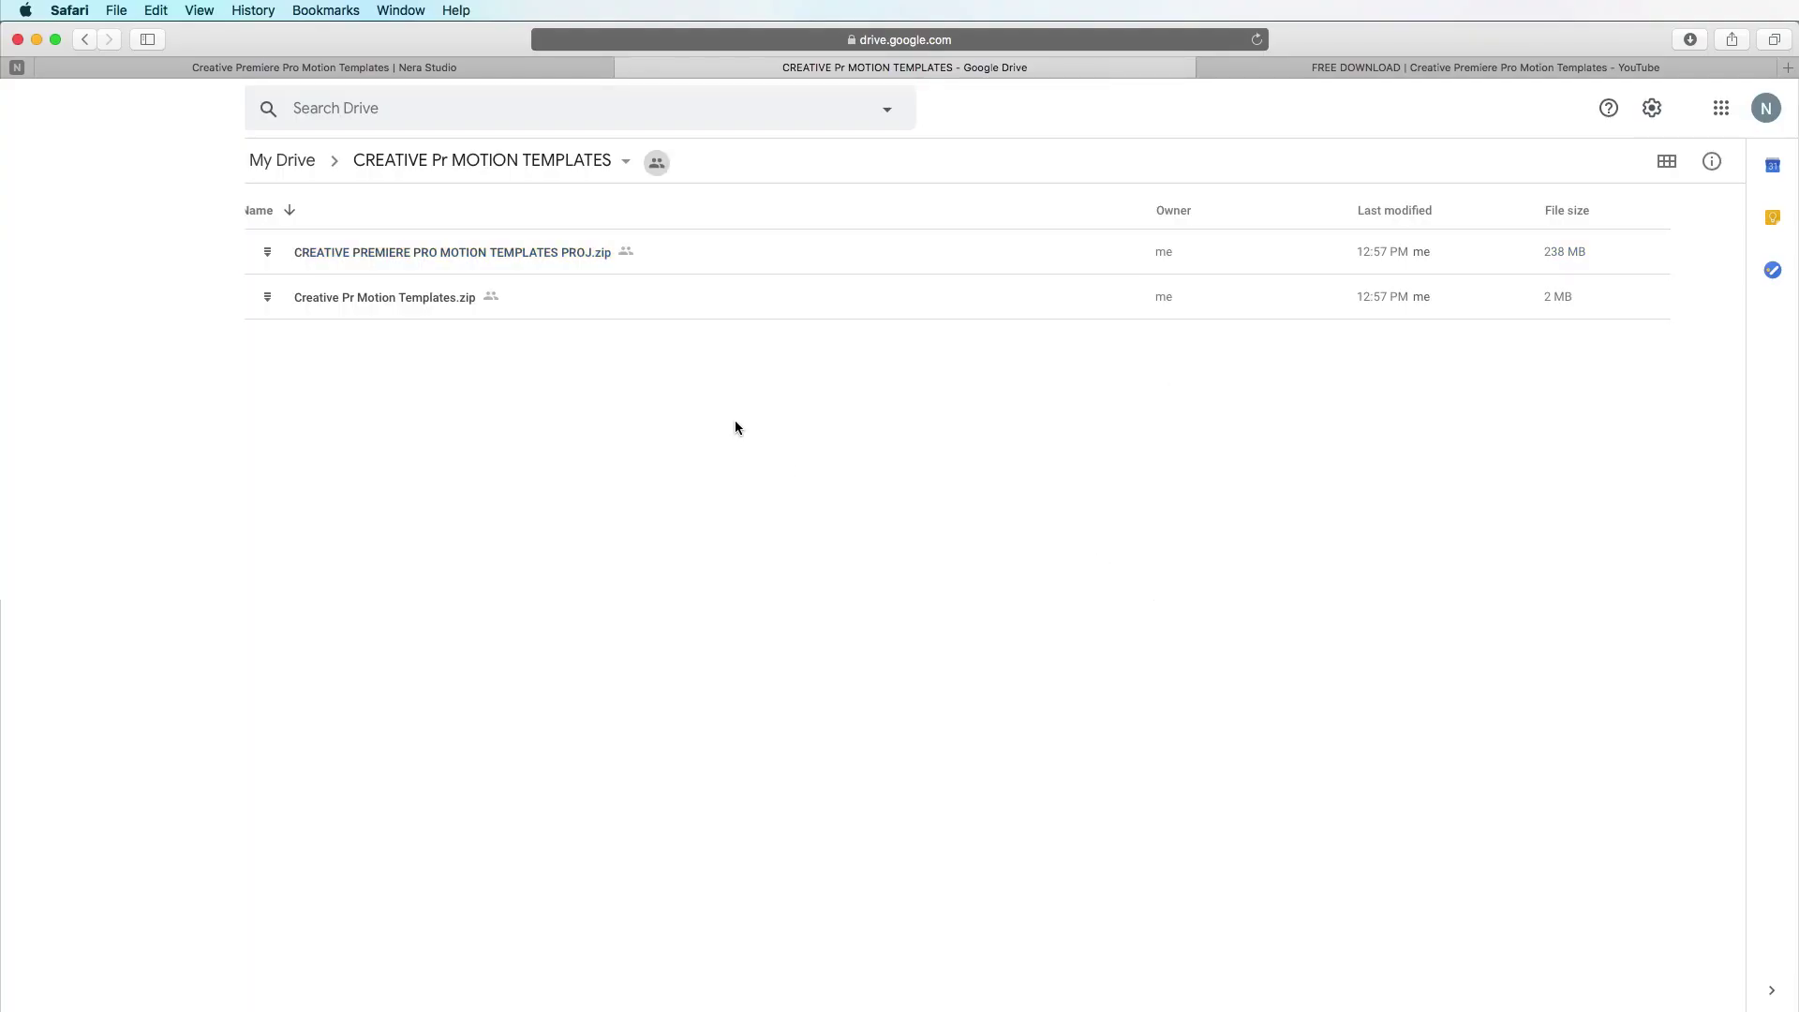
{"action": "left_click", "coordinate": [542, 264]}
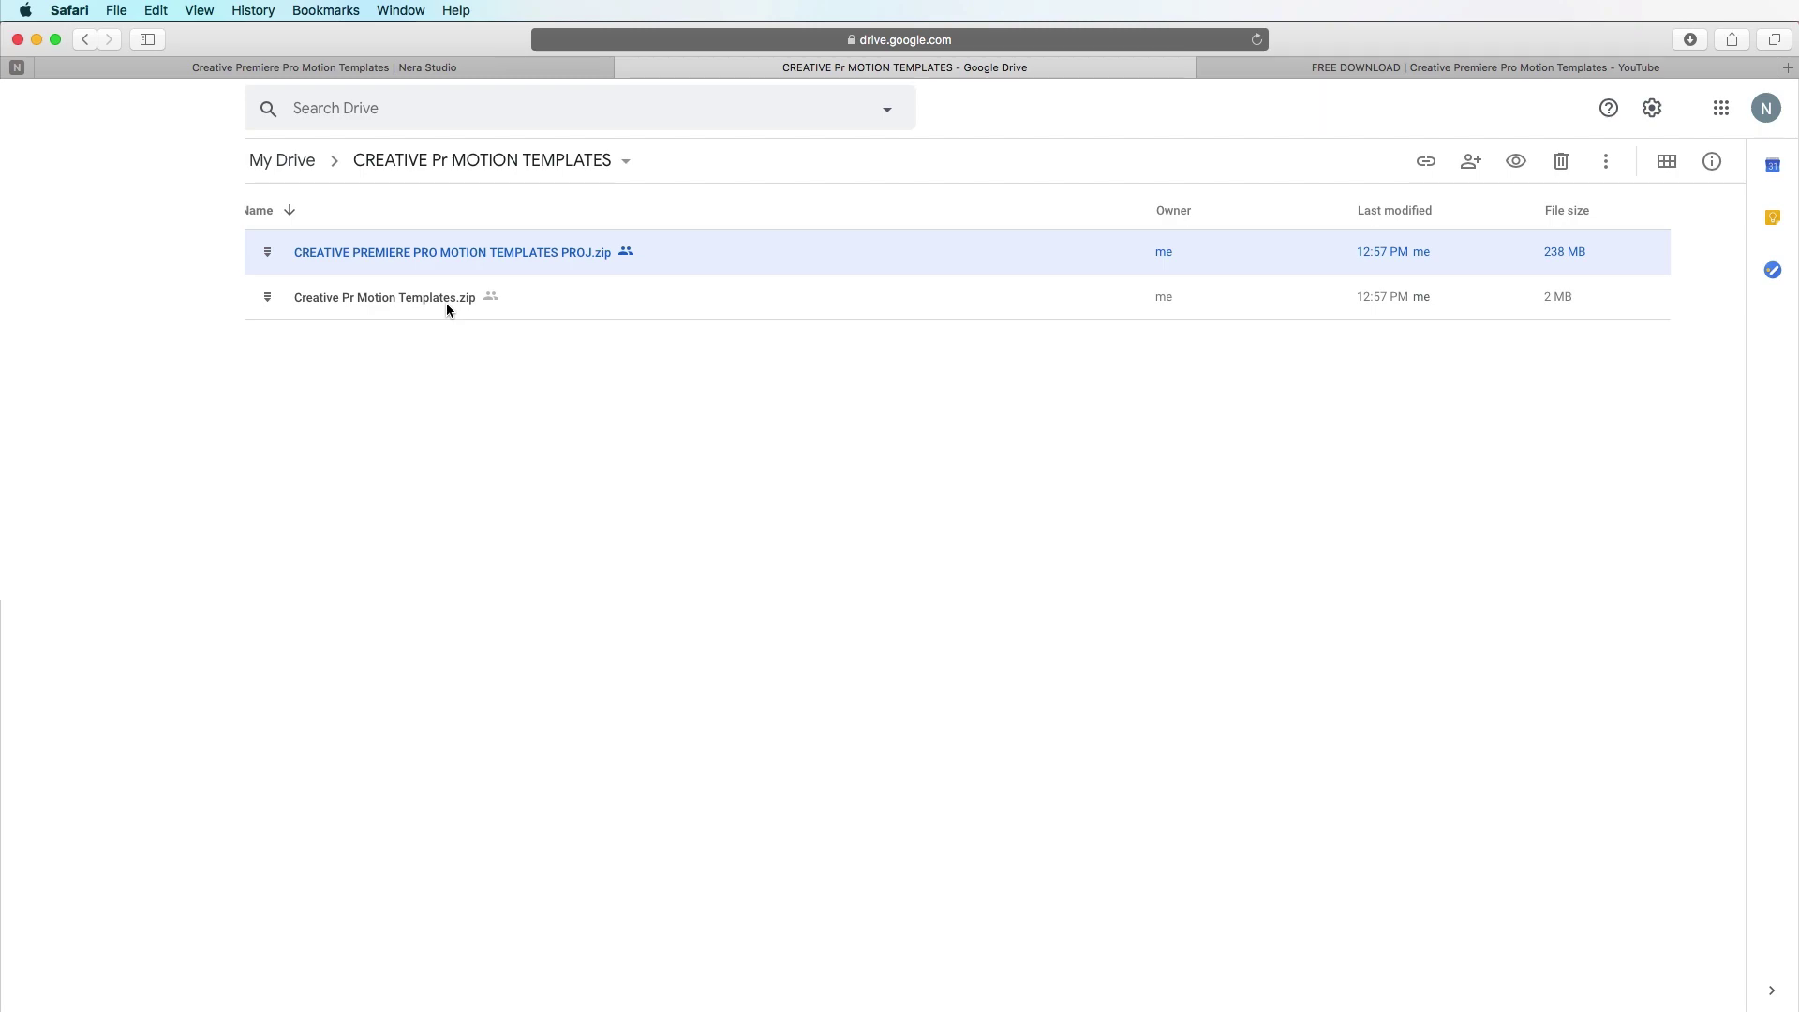
{"action": "left_click", "coordinate": [429, 69]}
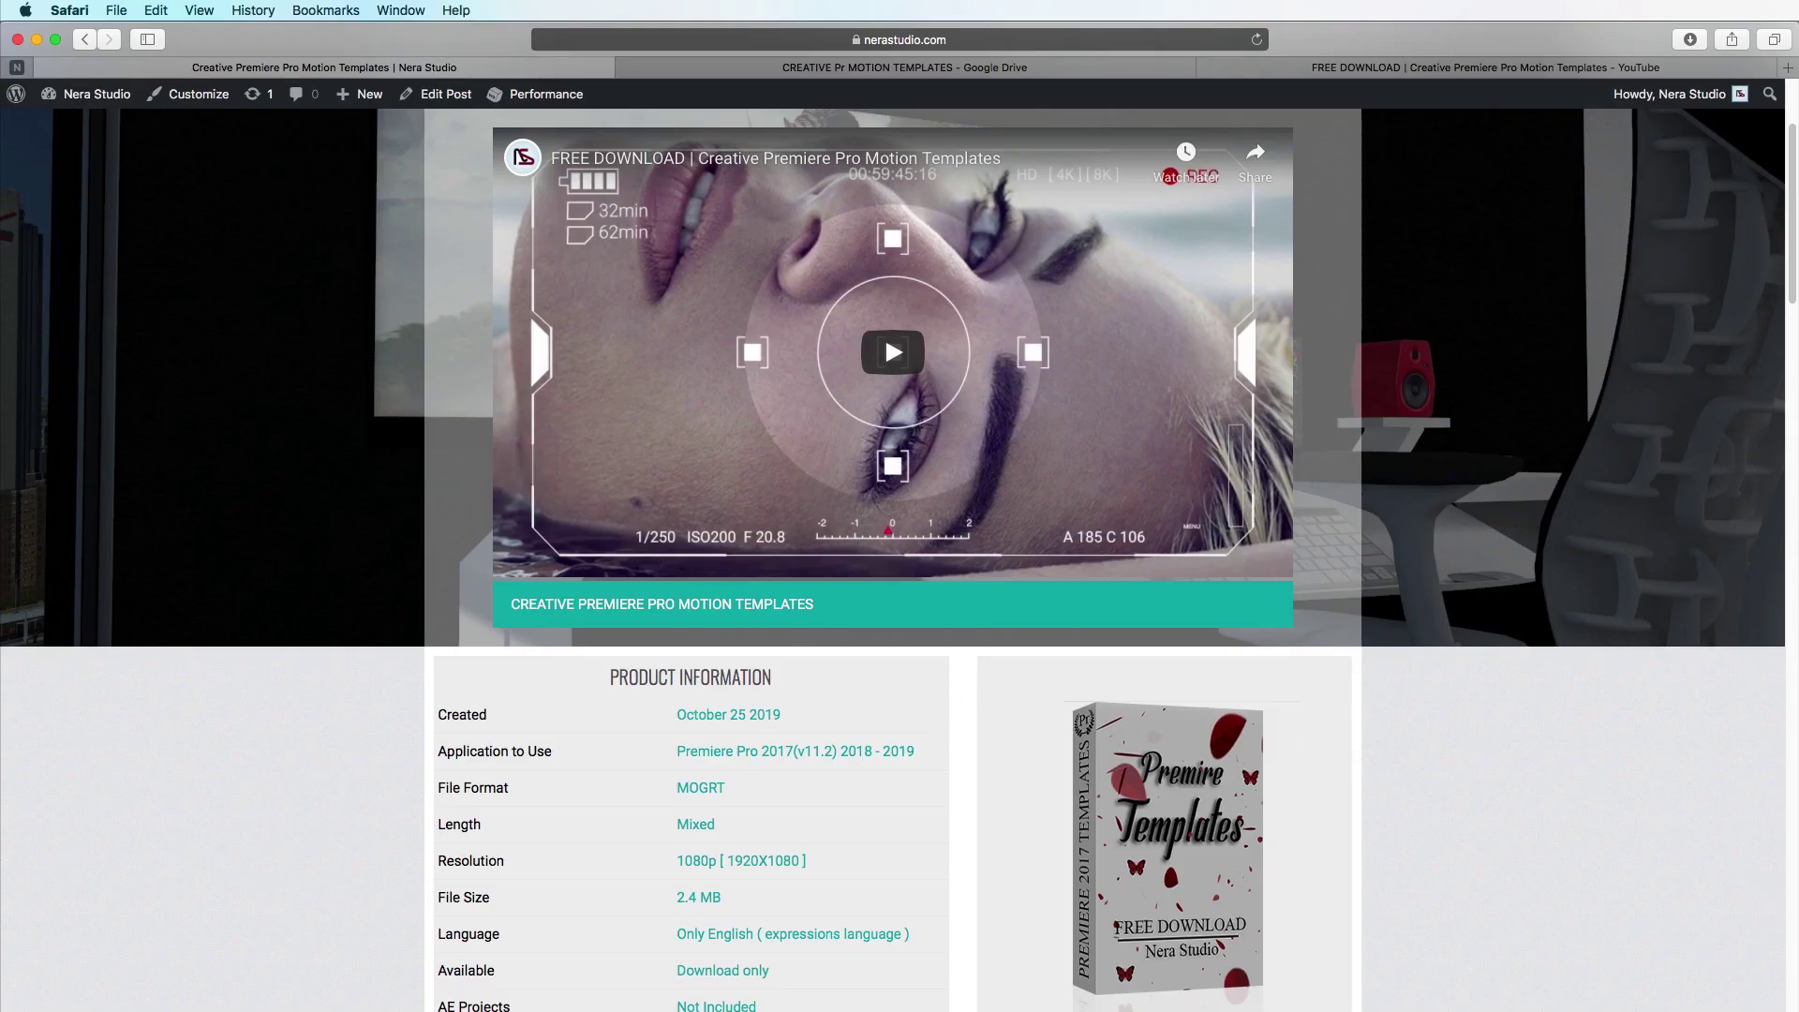
- Switch to Finder and expand the CREATIVE PREMIERE PRO MOTION TEMPLATES folder on the Desktop in a new window
{"action": "key", "text": "super+Tab"}
{"action": "key", "text": "super+n"}
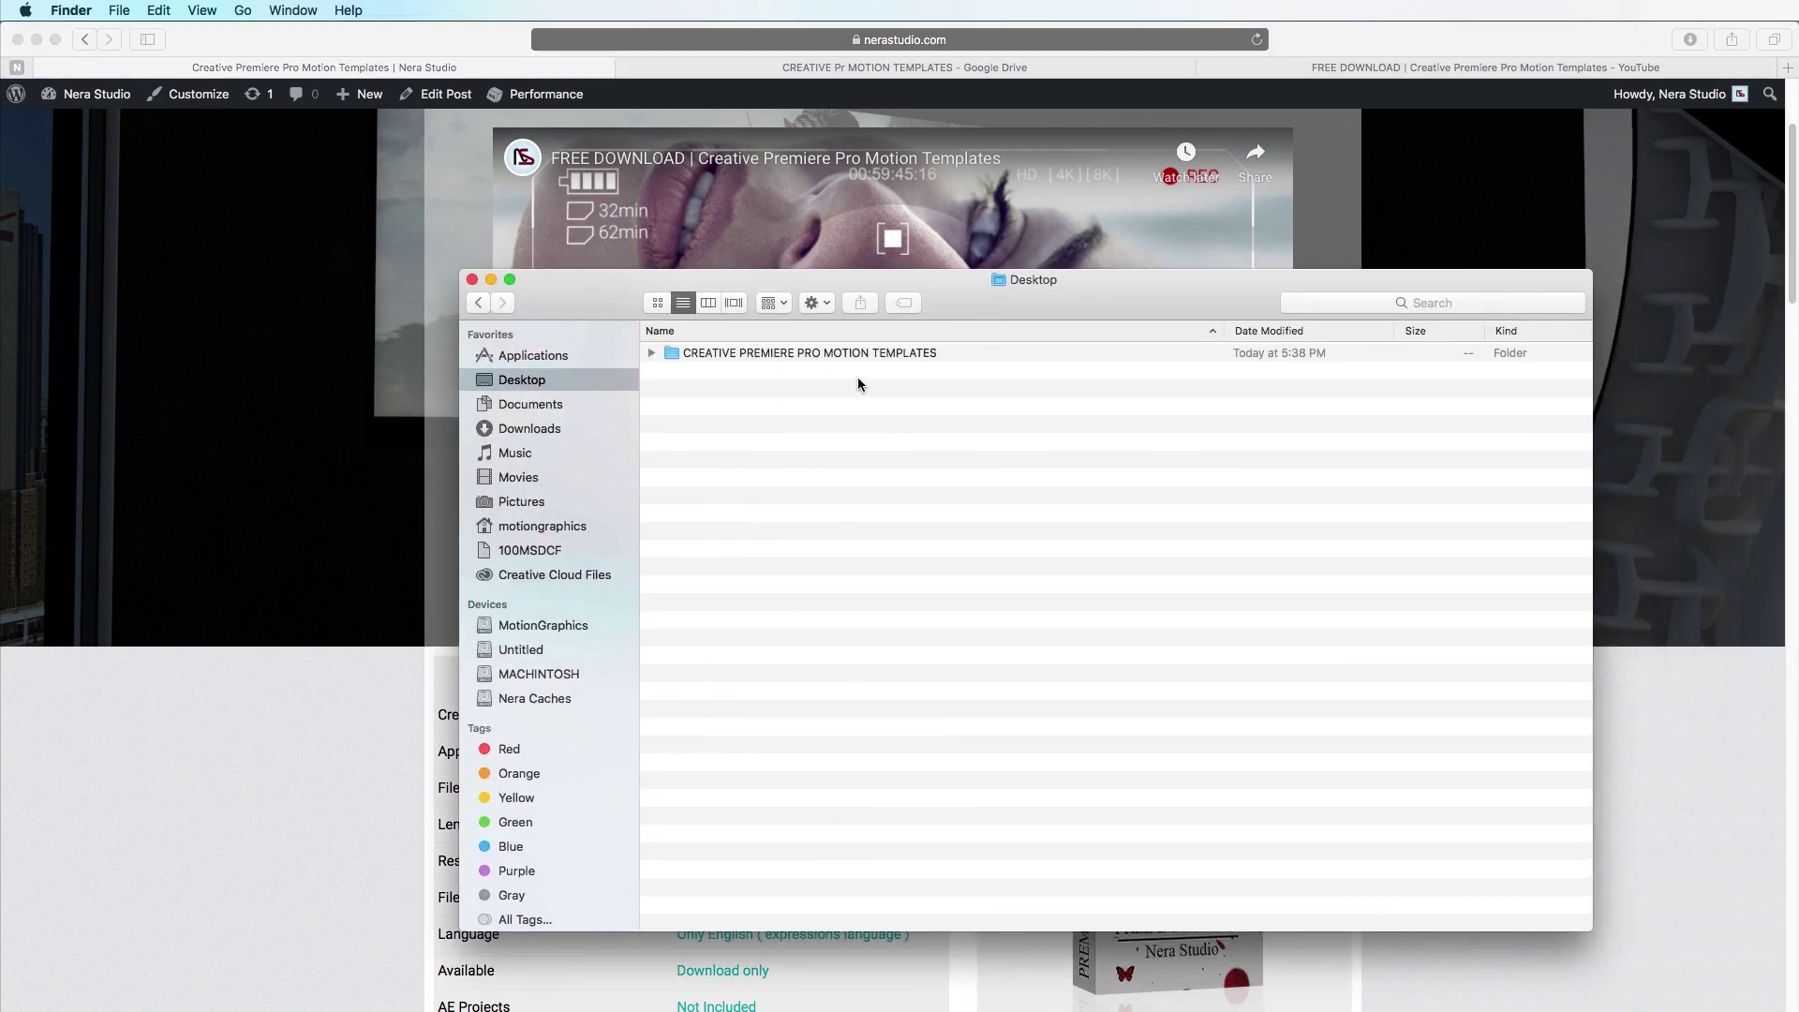
{"action": "left_click", "coordinate": [653, 352]}
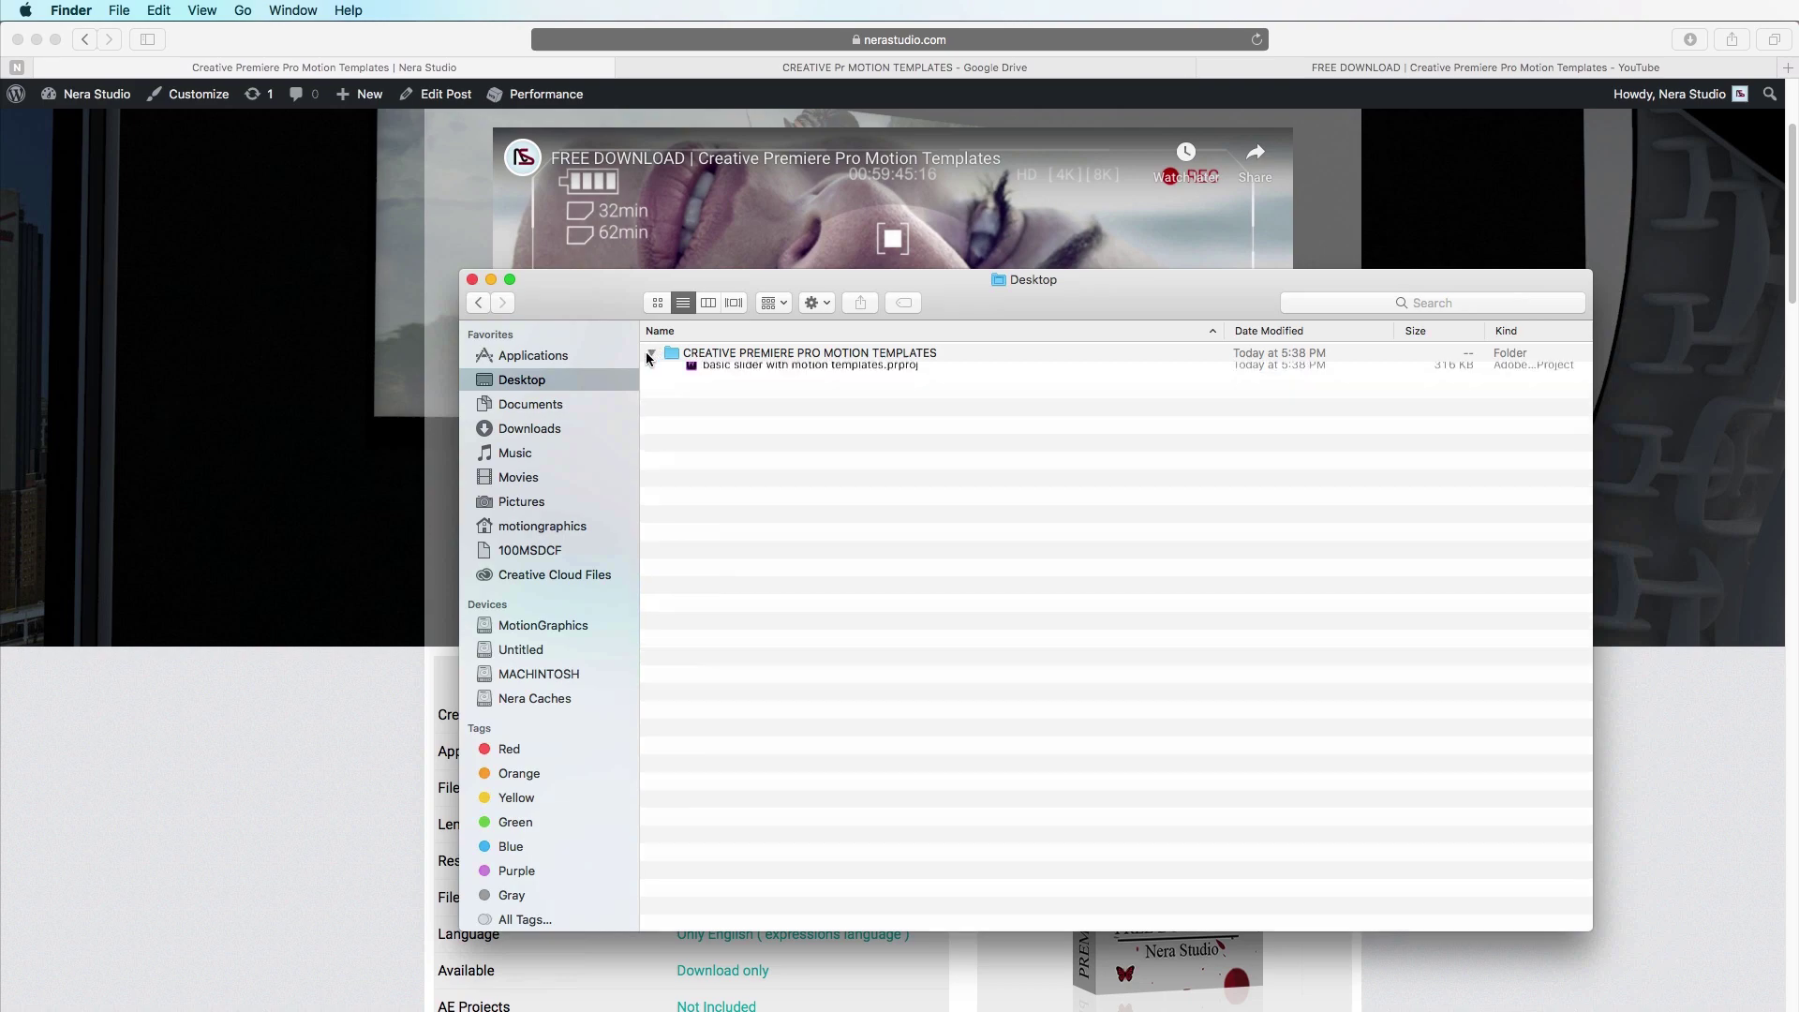
{"action": "left_click", "coordinate": [787, 479]}
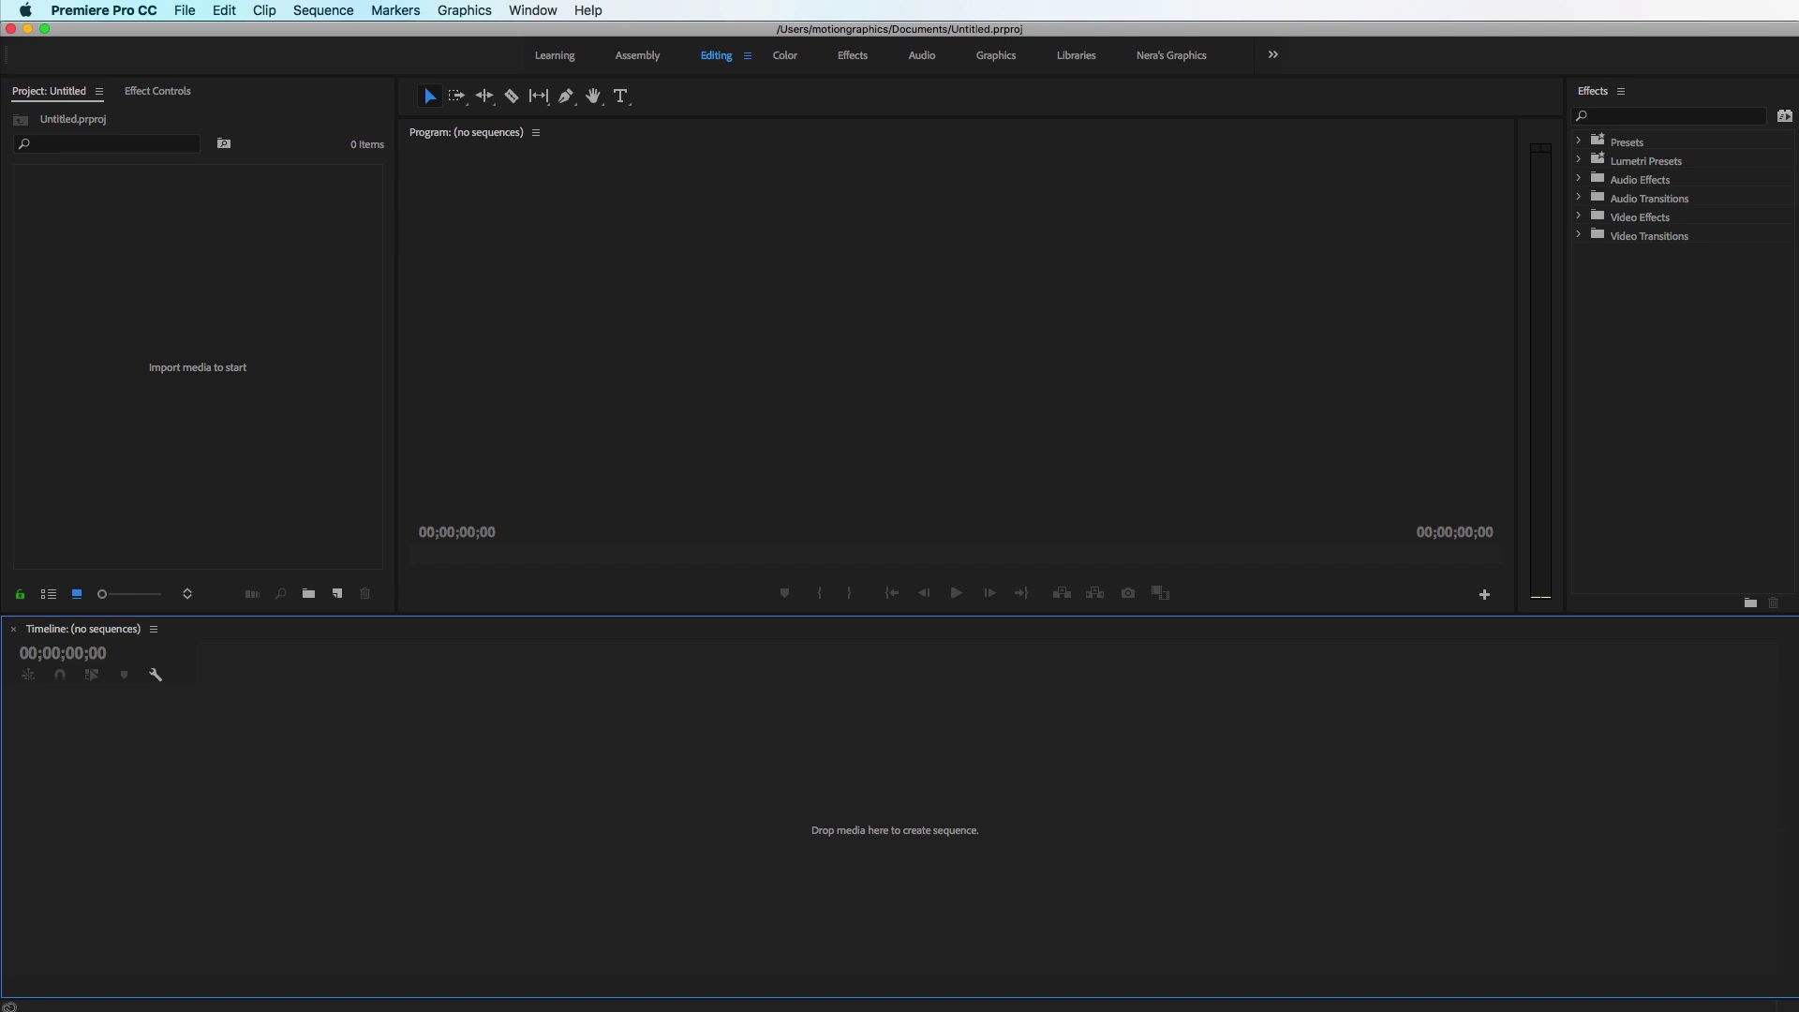
- Open basic slider with motion templates.prproj from the Desktop folder in Premiere Pro and set all its missing media offline
{"action": "key", "text": "super+Tab"}
{"action": "left_click_drag", "start_coordinate": [607, 301], "coordinate": [702, 266]}
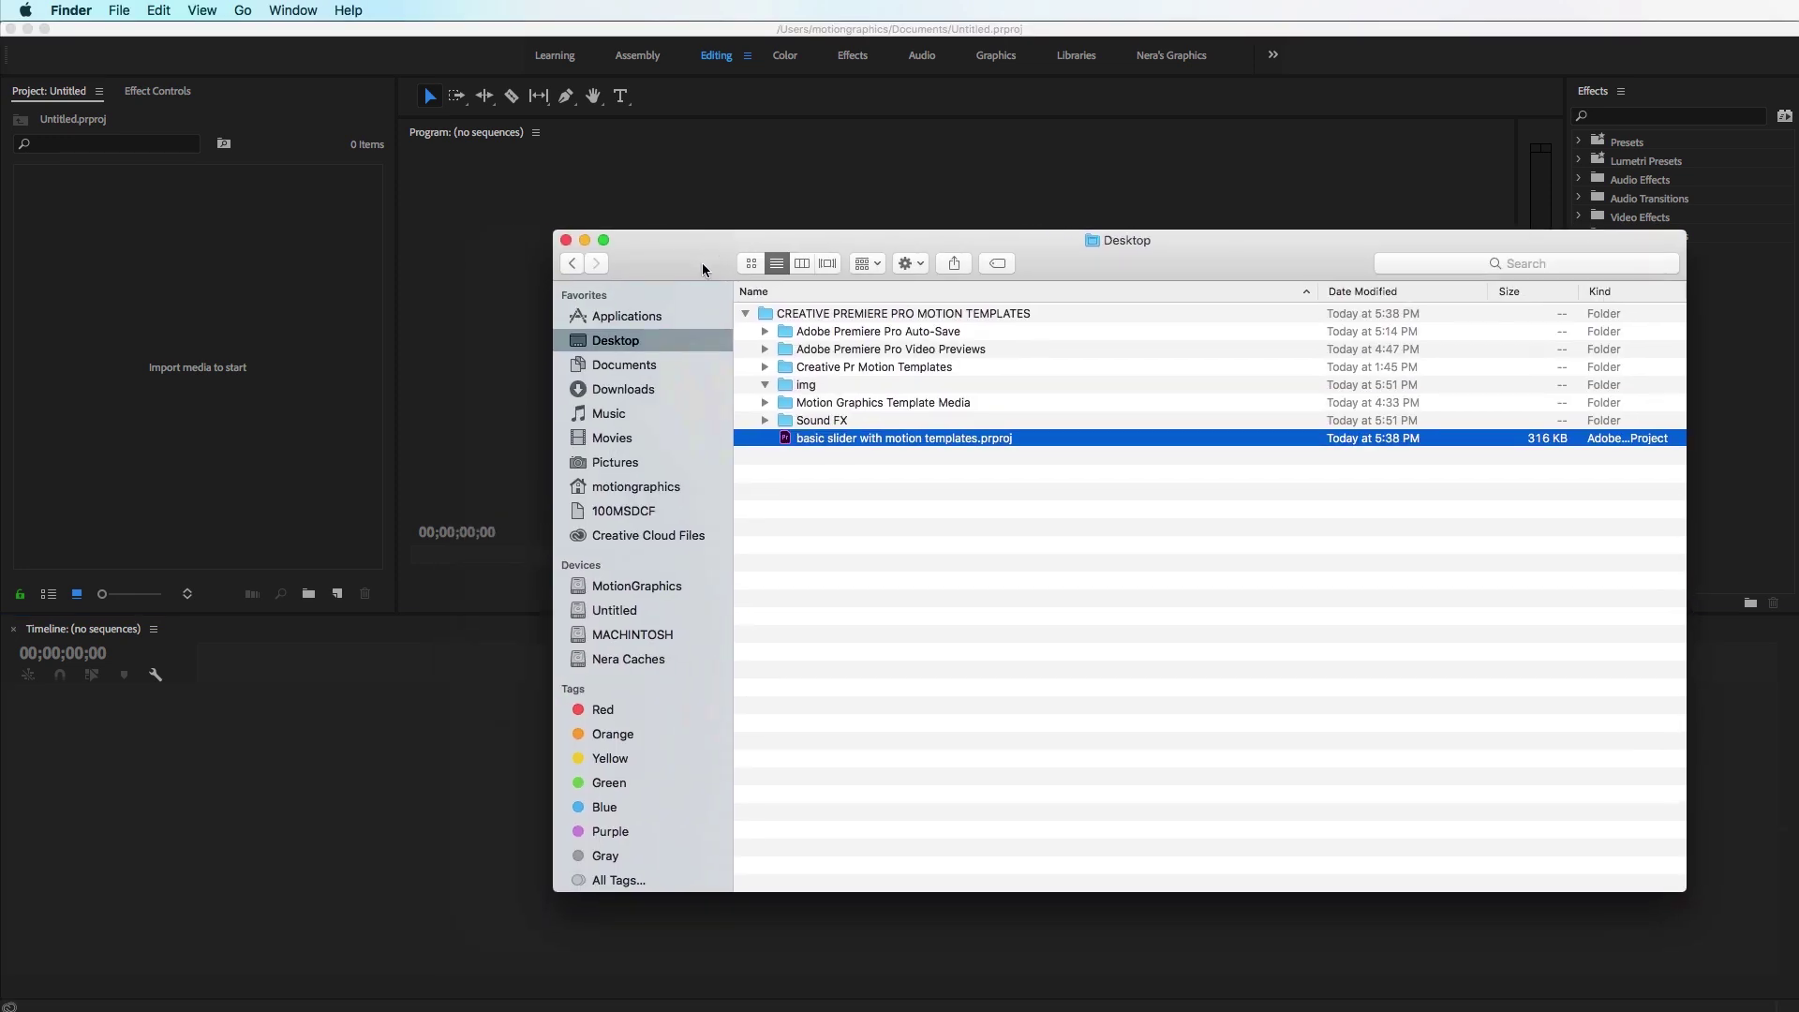
{"action": "double_click", "coordinate": [863, 441]}
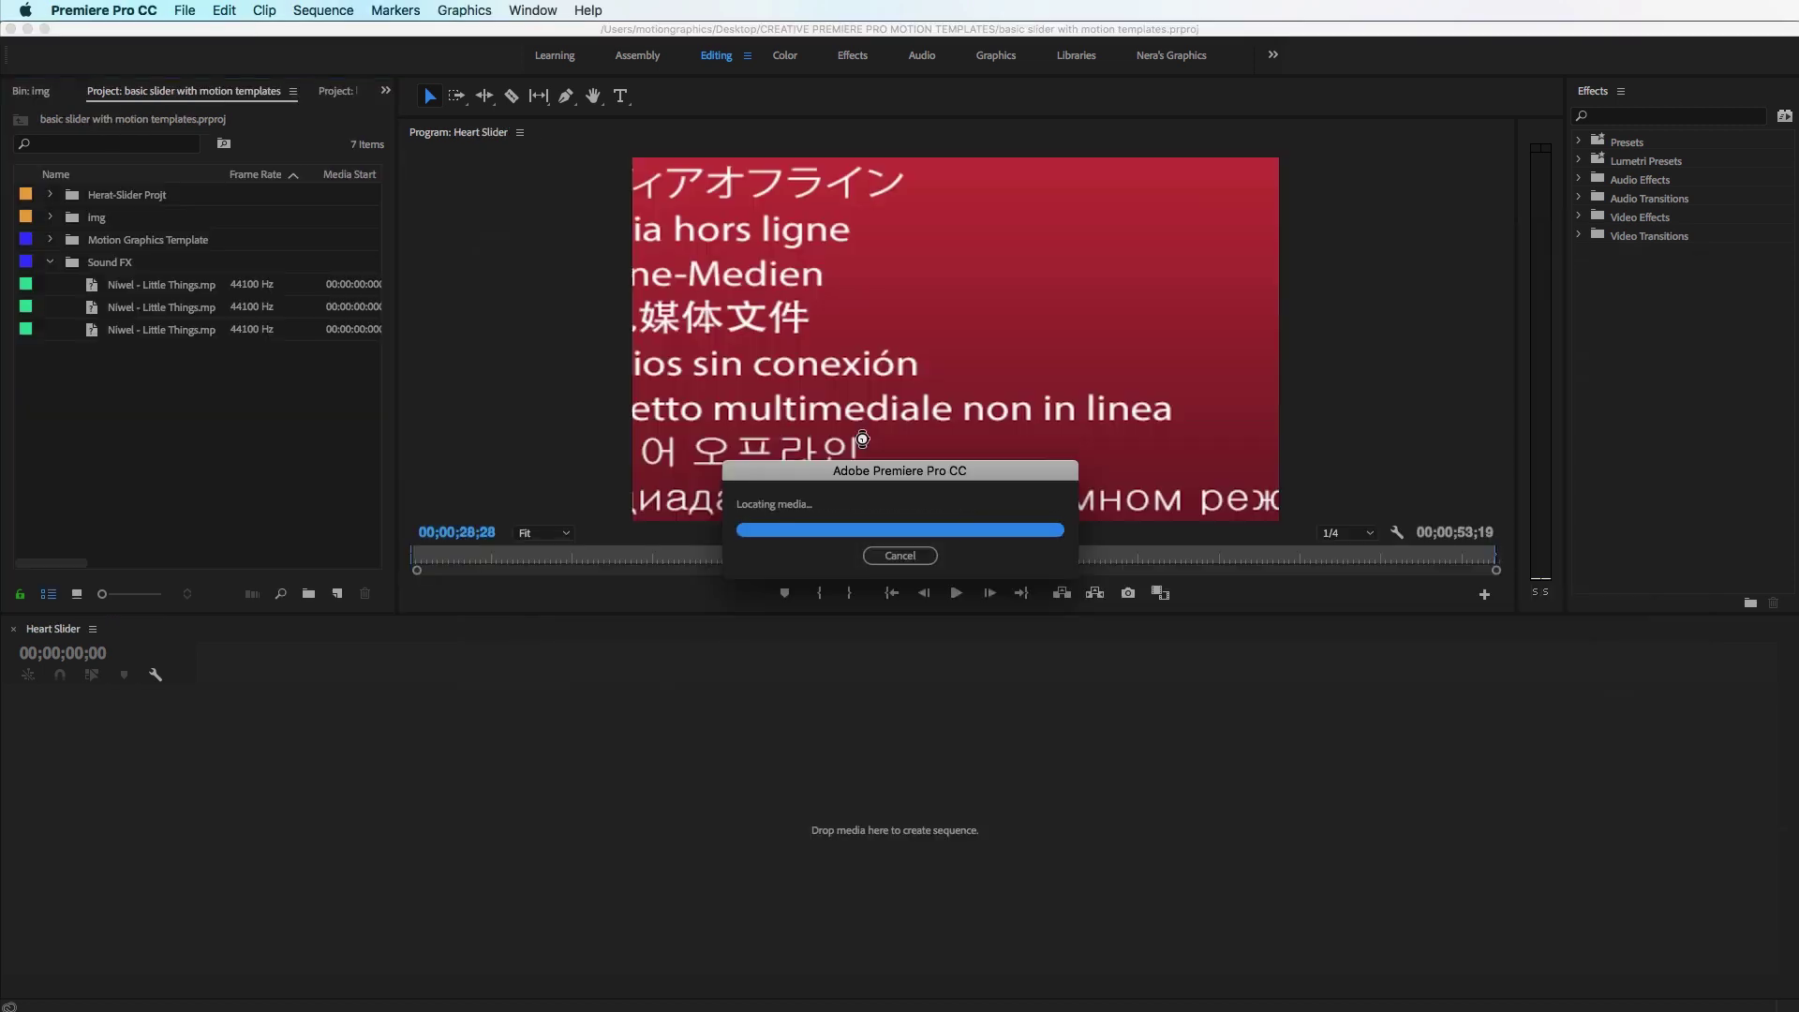
{"action": "left_click_drag", "start_coordinate": [851, 315], "coordinate": [813, 247]}
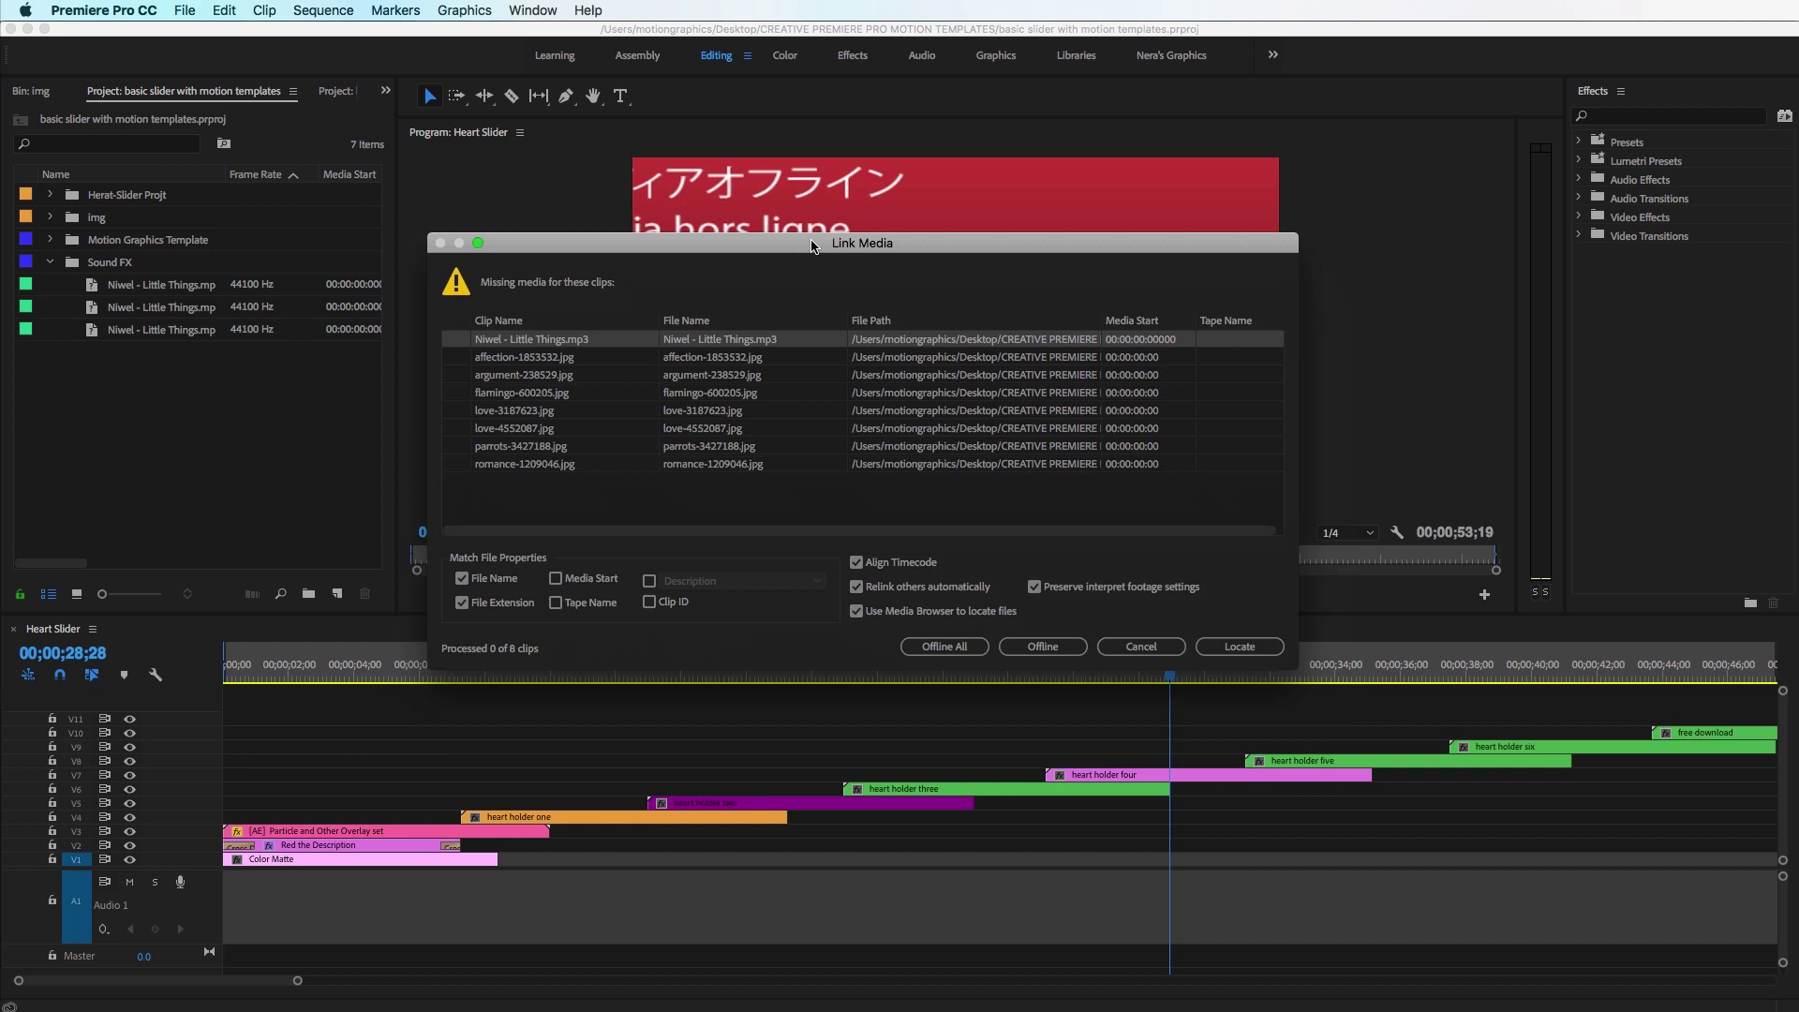
{"action": "left_click", "coordinate": [946, 646]}
- Scrub the Heart Slider sequence around the heart holder one clip to preview its image placeholder, stopping at 00;00;10;27
{"action": "mouse_move", "coordinate": [609, 687]}
{"action": "left_mouse_down"}
{"action": "mouse_move", "coordinate": [548, 680]}
{"action": "mouse_move", "coordinate": [627, 679]}
{"action": "left_mouse_up"}
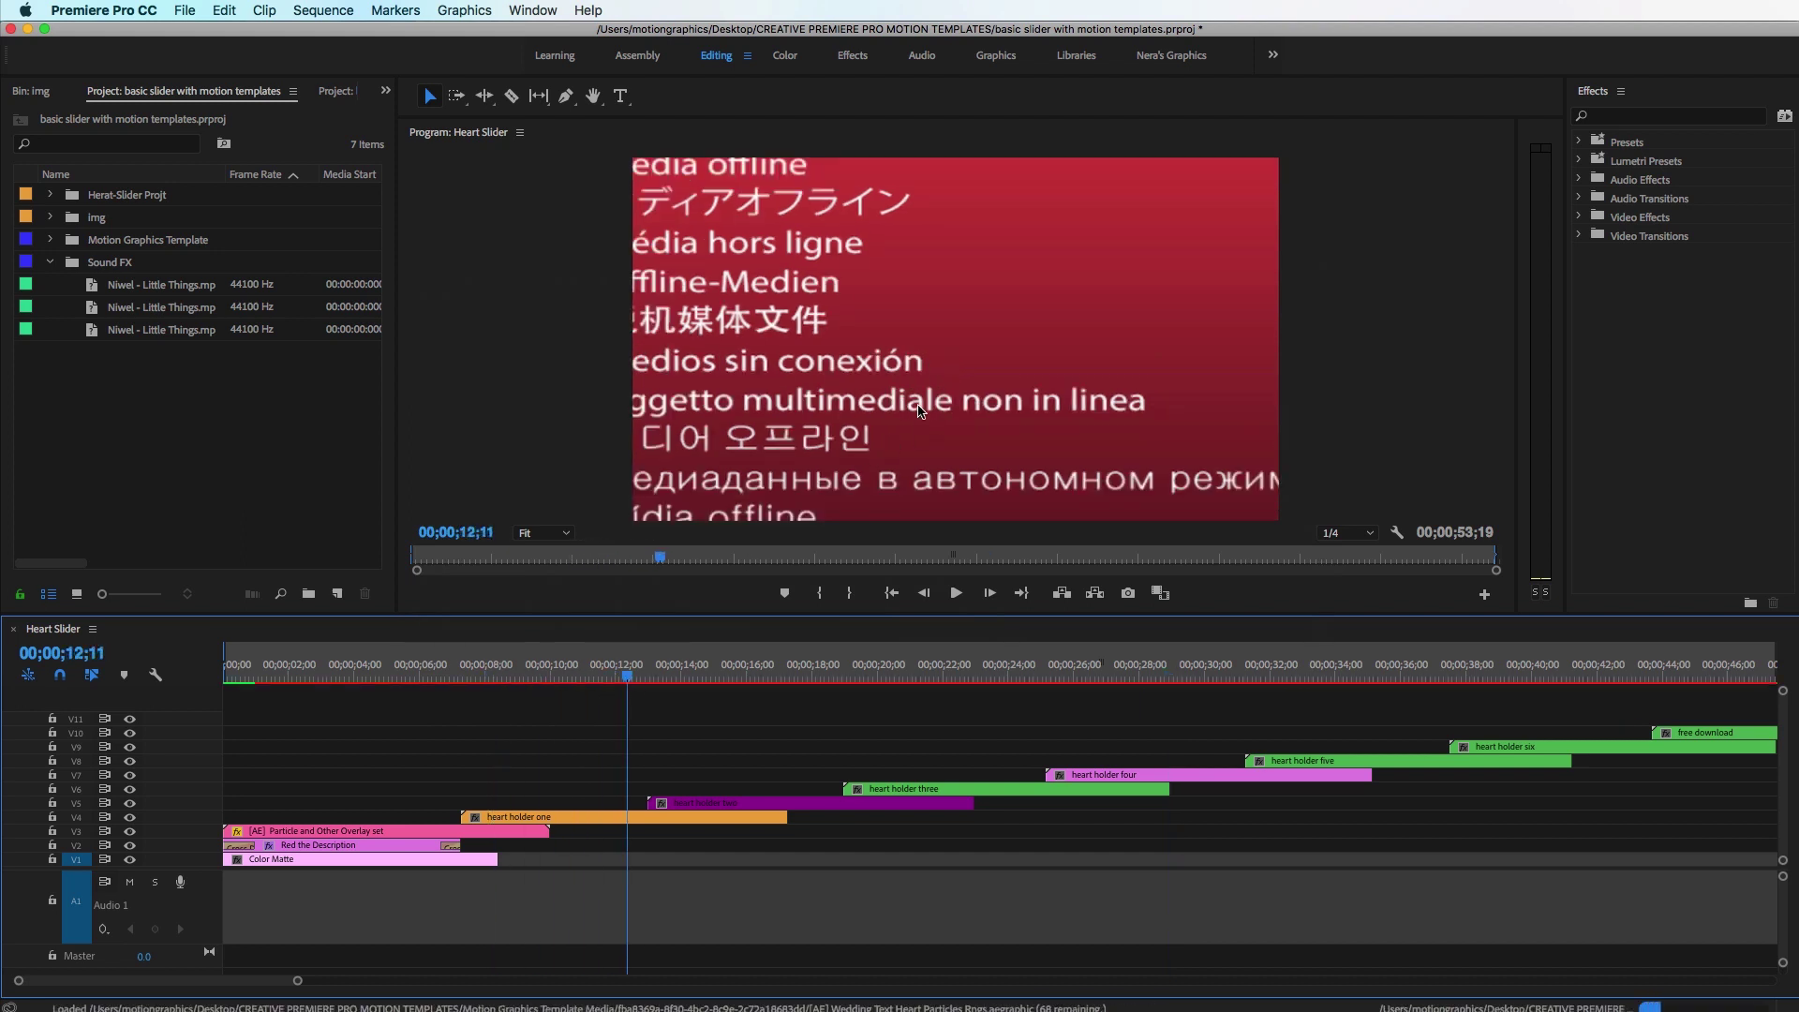
{"action": "left_click", "coordinate": [489, 676]}
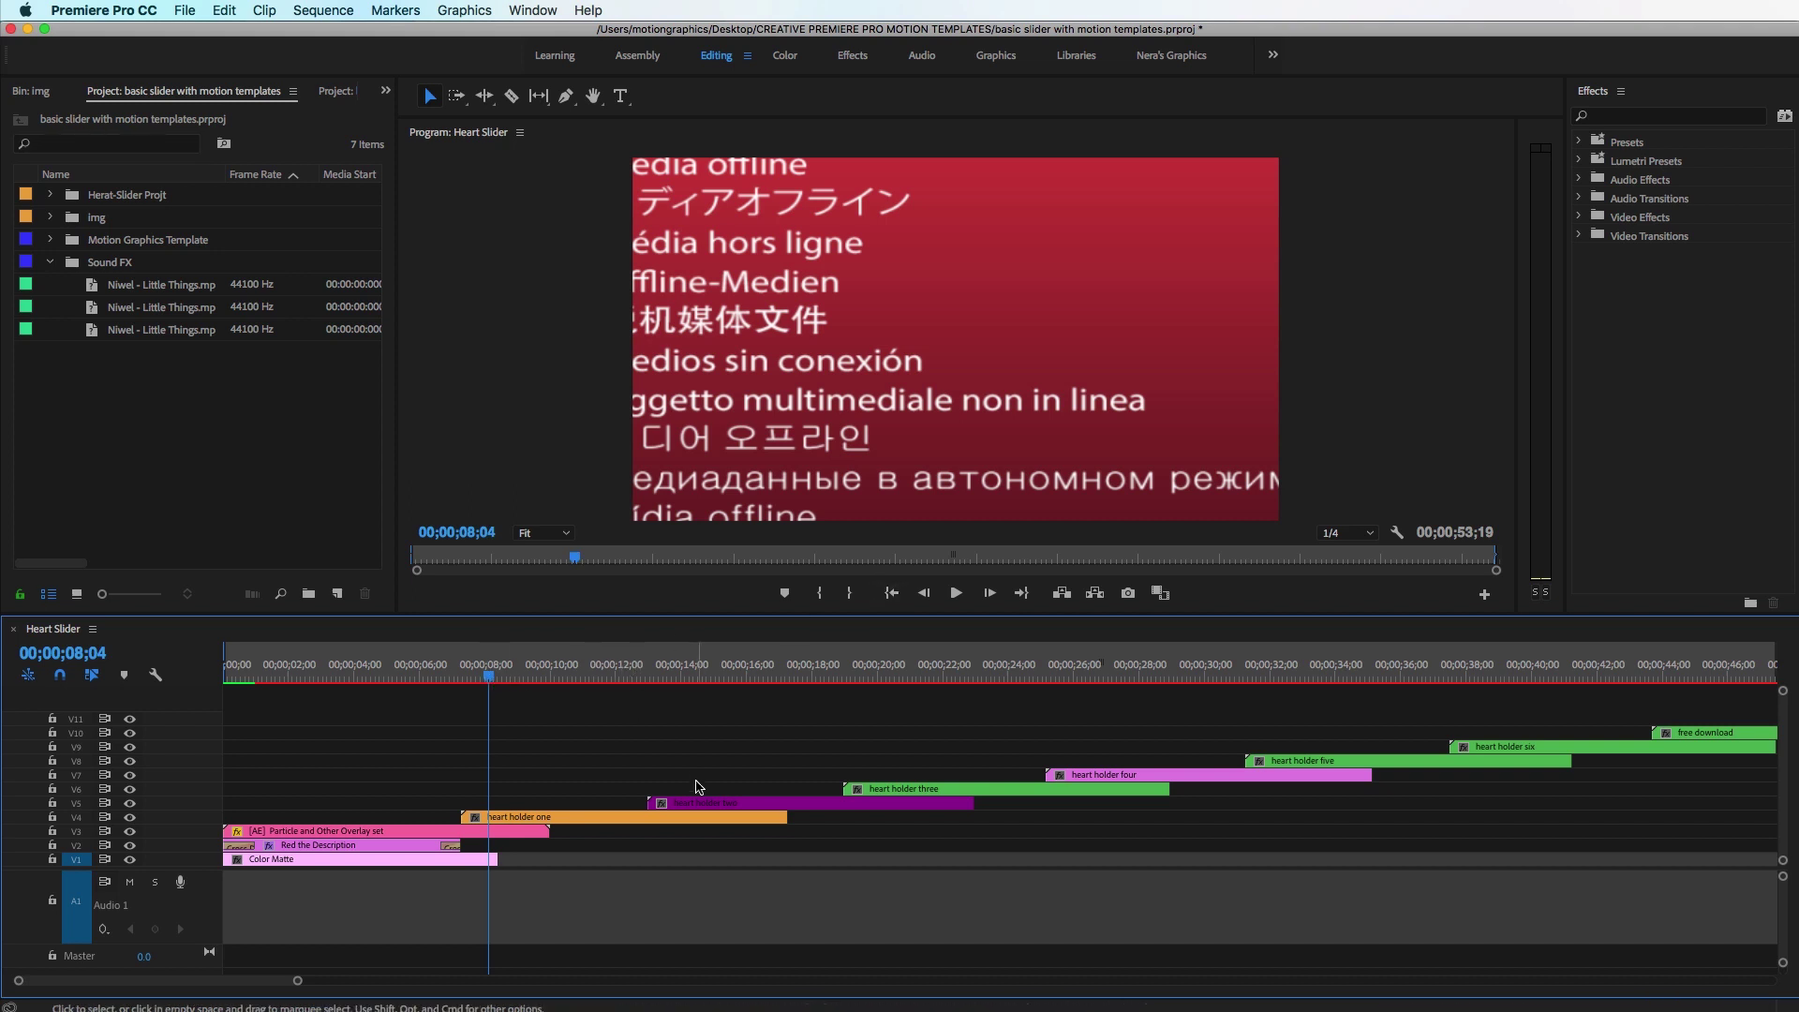
{"action": "left_click", "coordinate": [490, 676]}
{"action": "left_click_drag", "start_coordinate": [490, 677], "coordinate": [579, 677]}
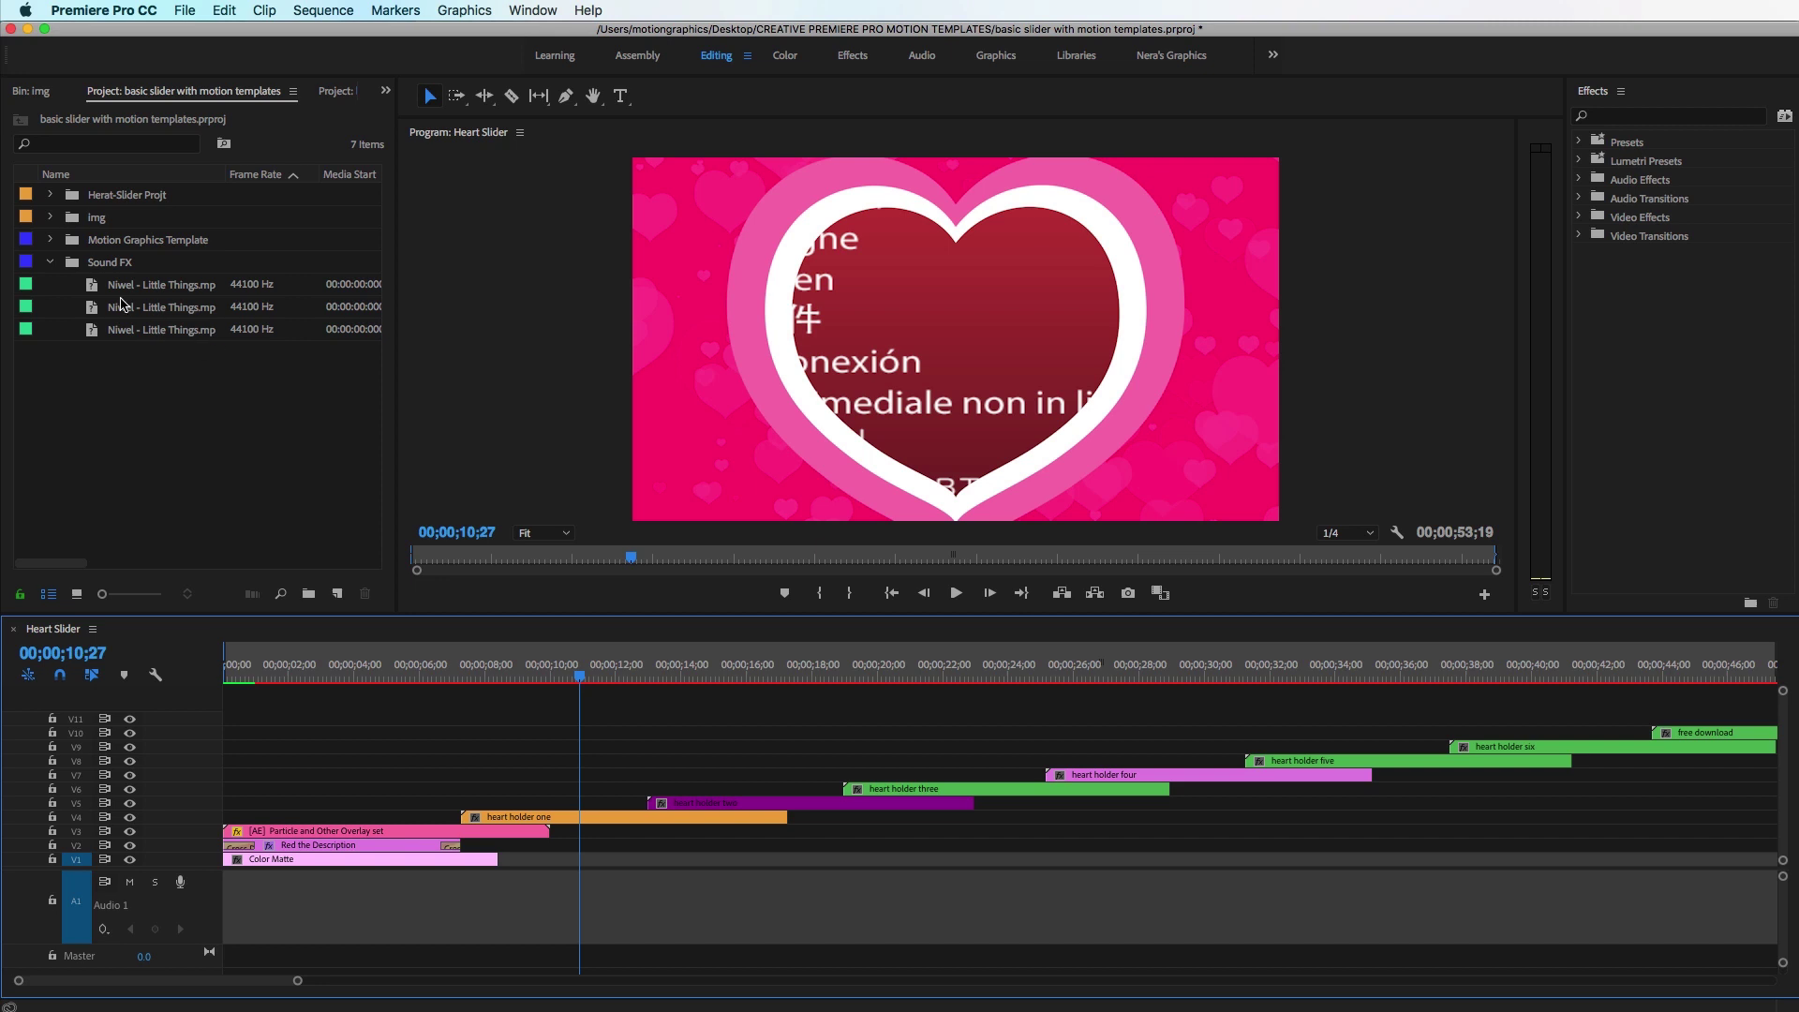
- Open the project's img bin in icon view and widen its panel to show three thumbnails per row
{"action": "left_click", "coordinate": [50, 217]}
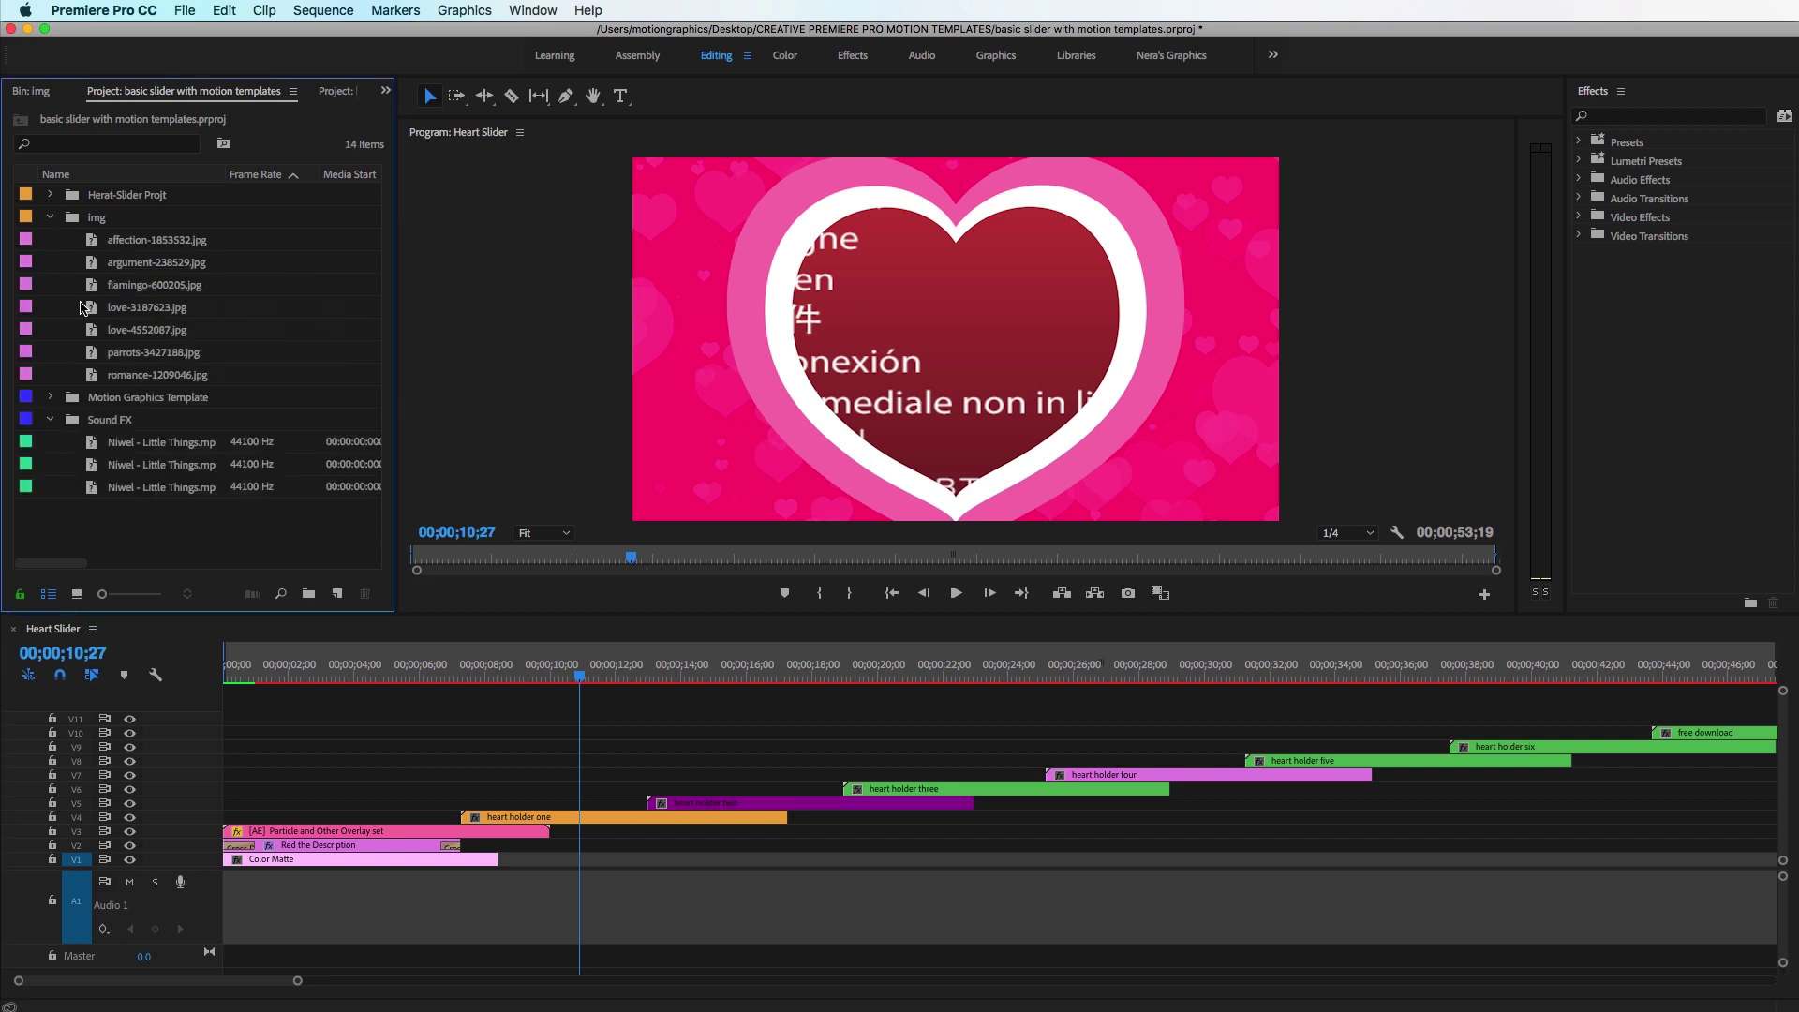
{"action": "left_click", "coordinate": [77, 594]}
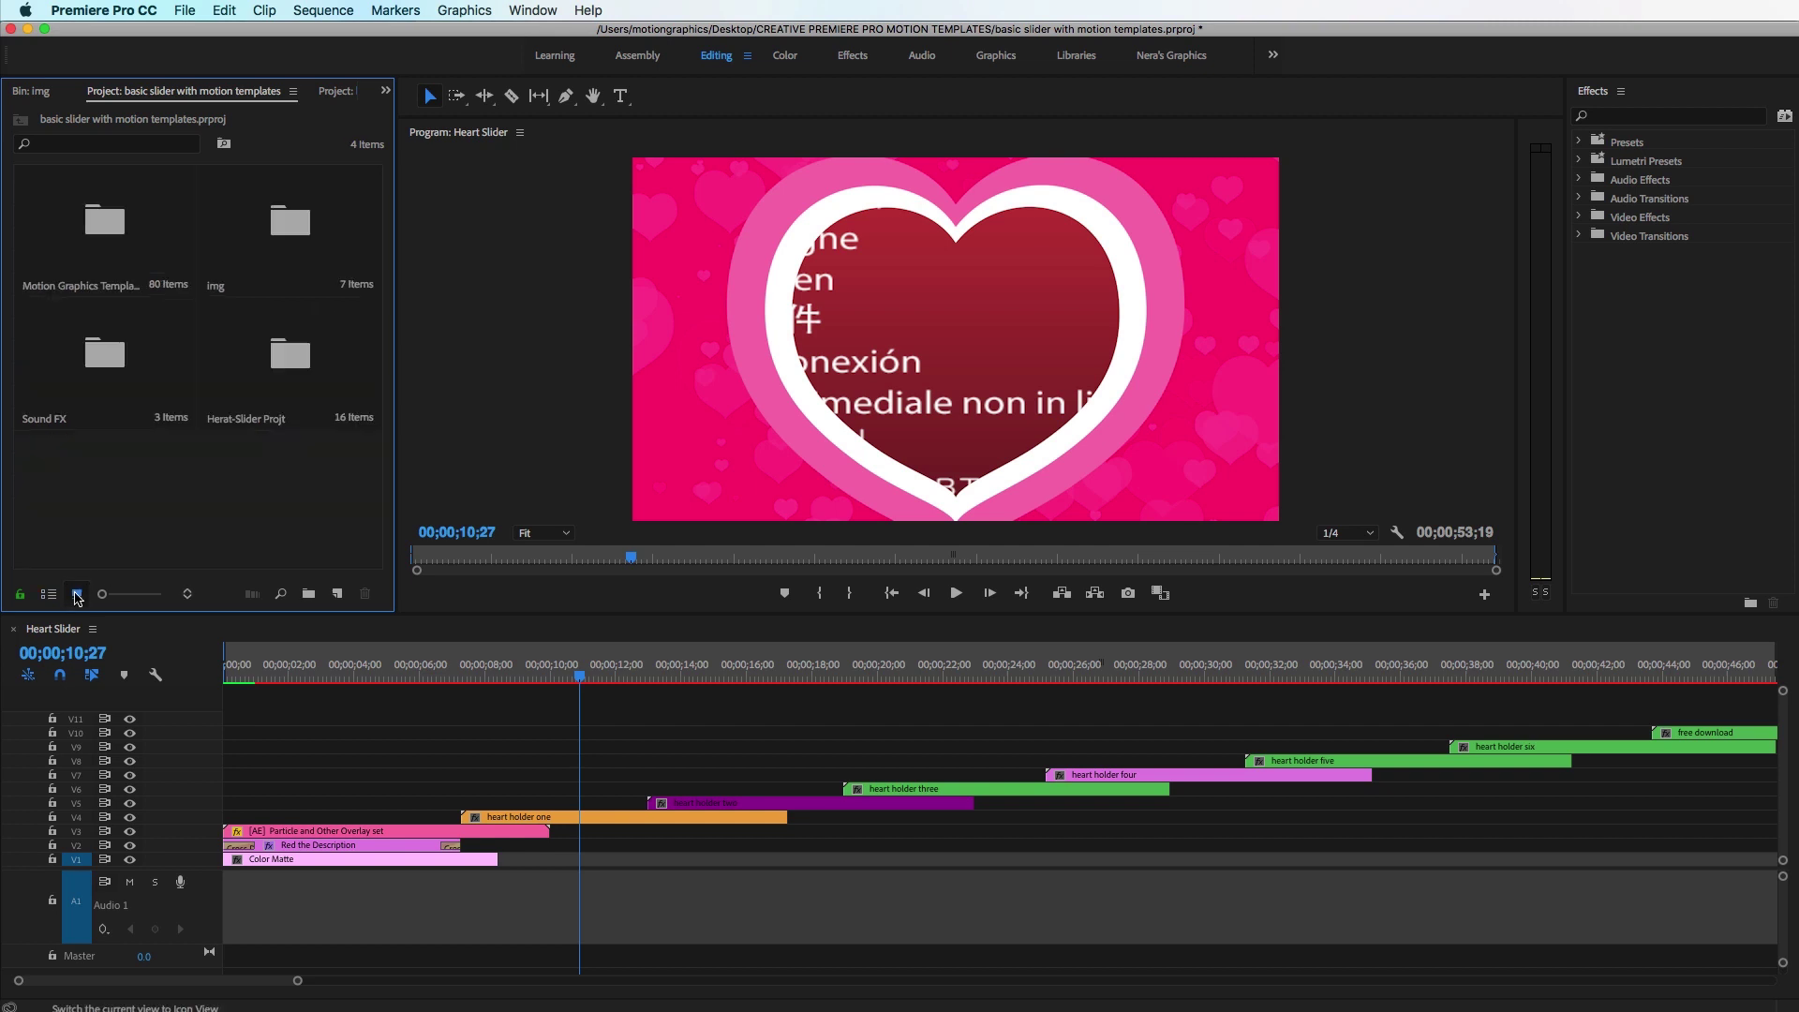
{"action": "double_click", "coordinate": [273, 269]}
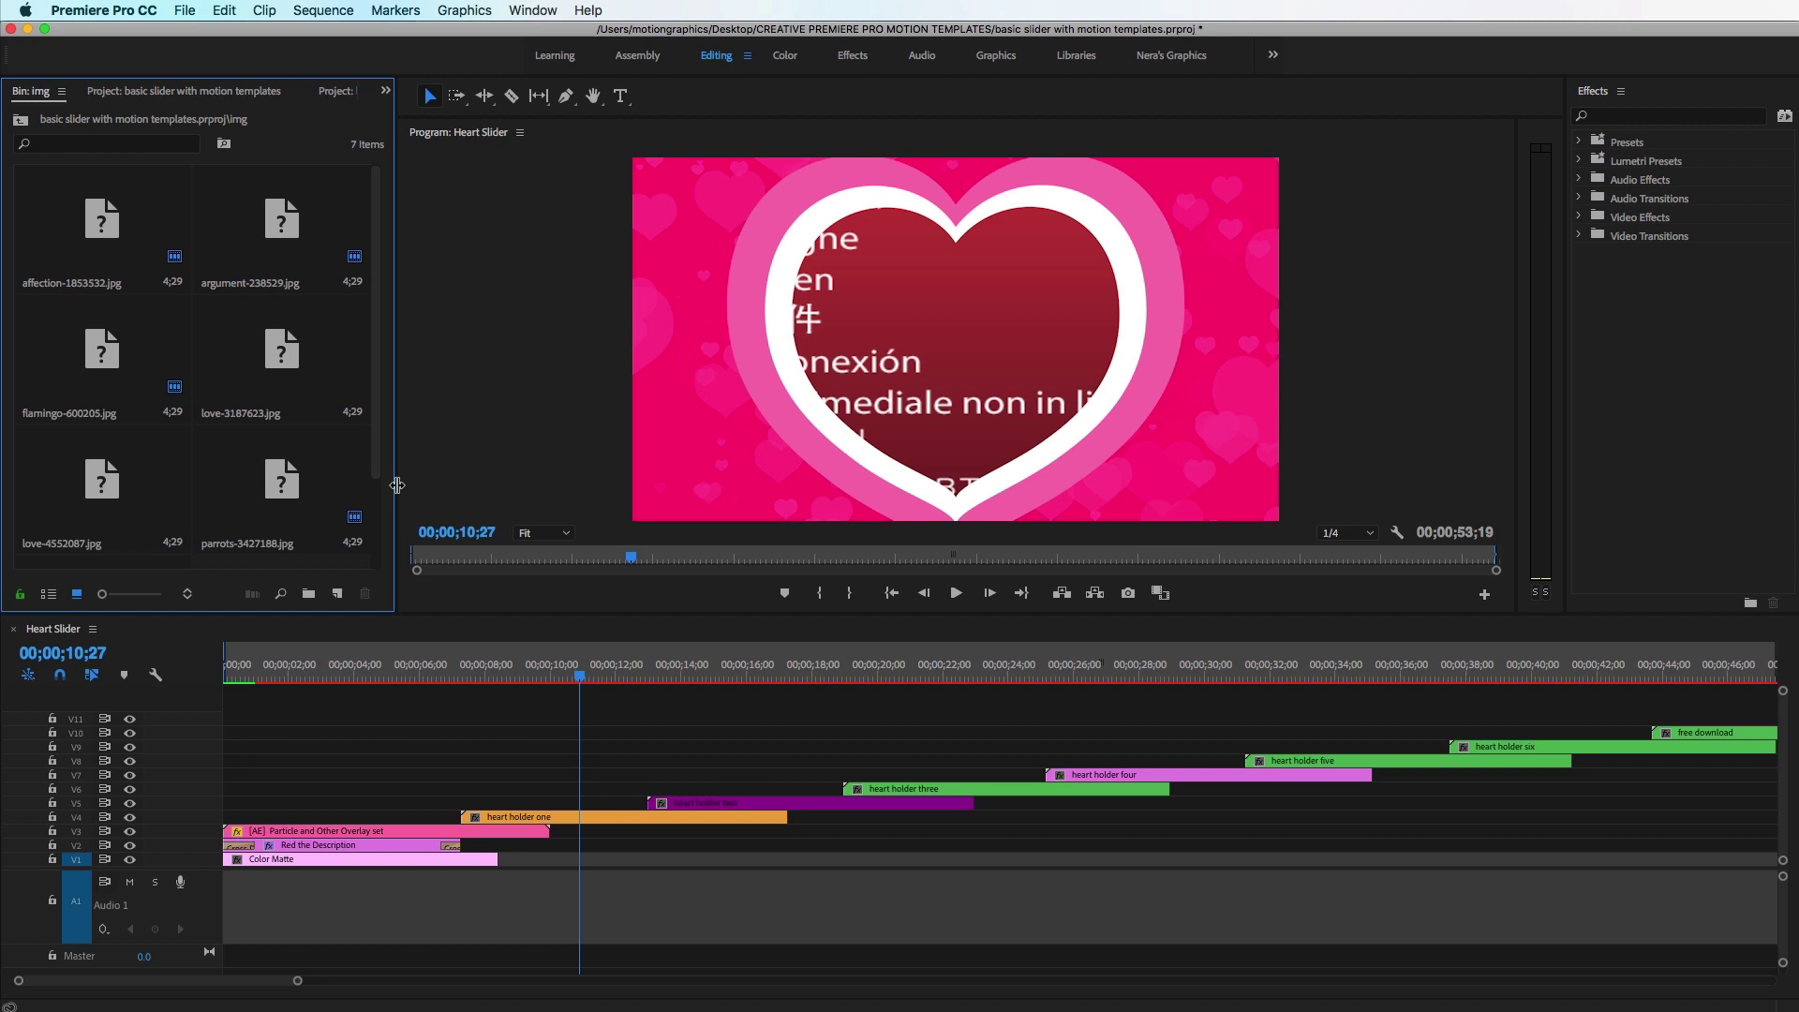
{"action": "left_click_drag", "start_coordinate": [394, 489], "coordinate": [576, 496]}
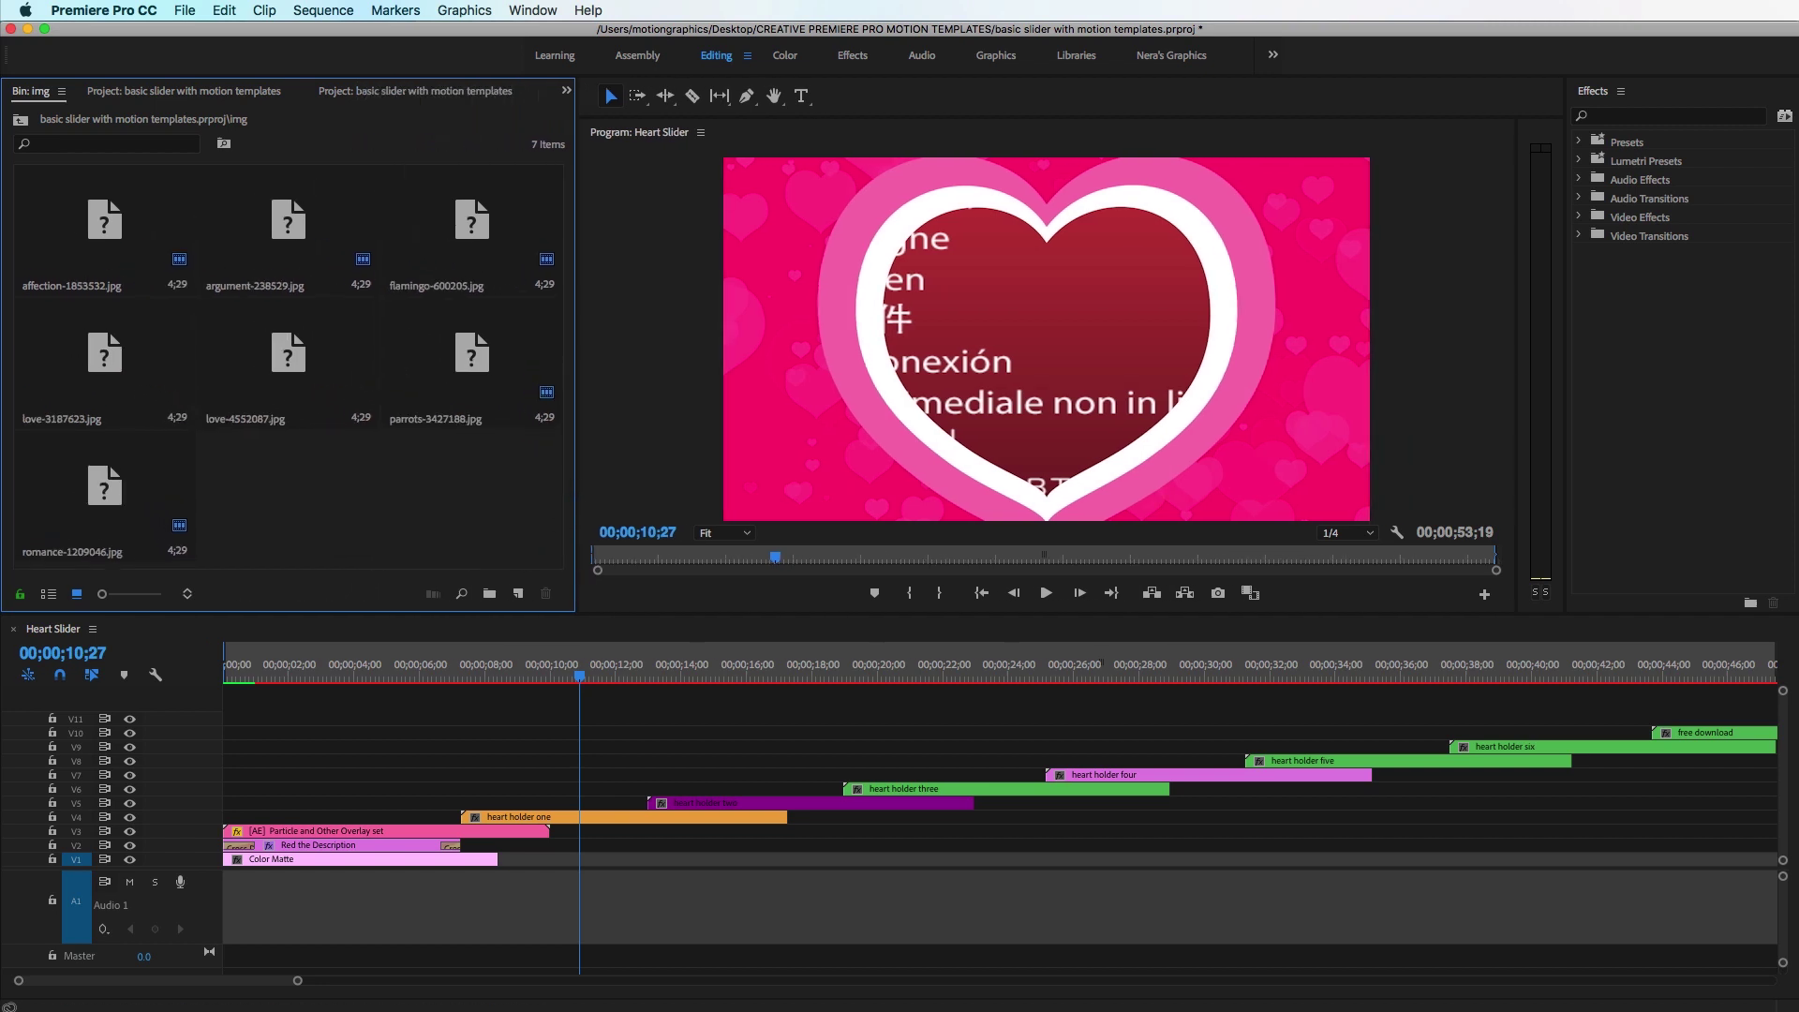
- In Finder, move the seven JPEG images, affection-1853532.jpg through romance-1209046.jpg, from Downloads into the project's img folder
{"action": "left_click", "coordinate": [1569, 1009]}
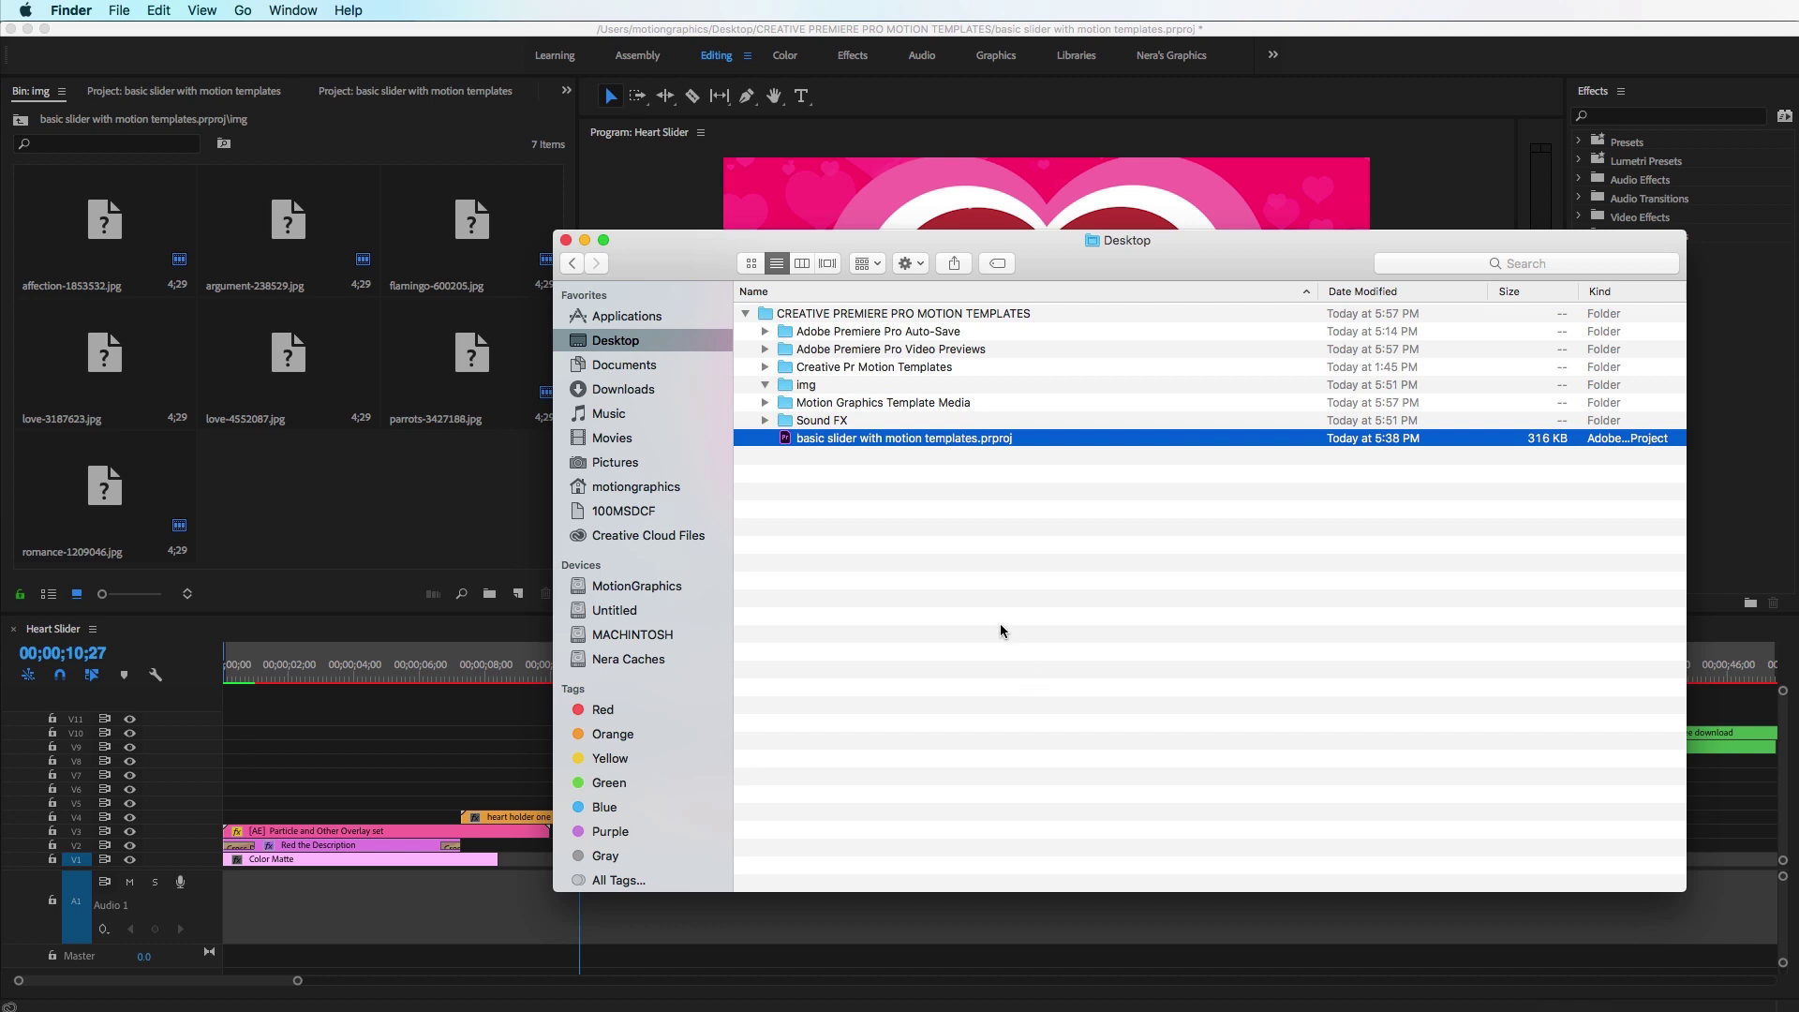
{"action": "left_click", "coordinate": [822, 390]}
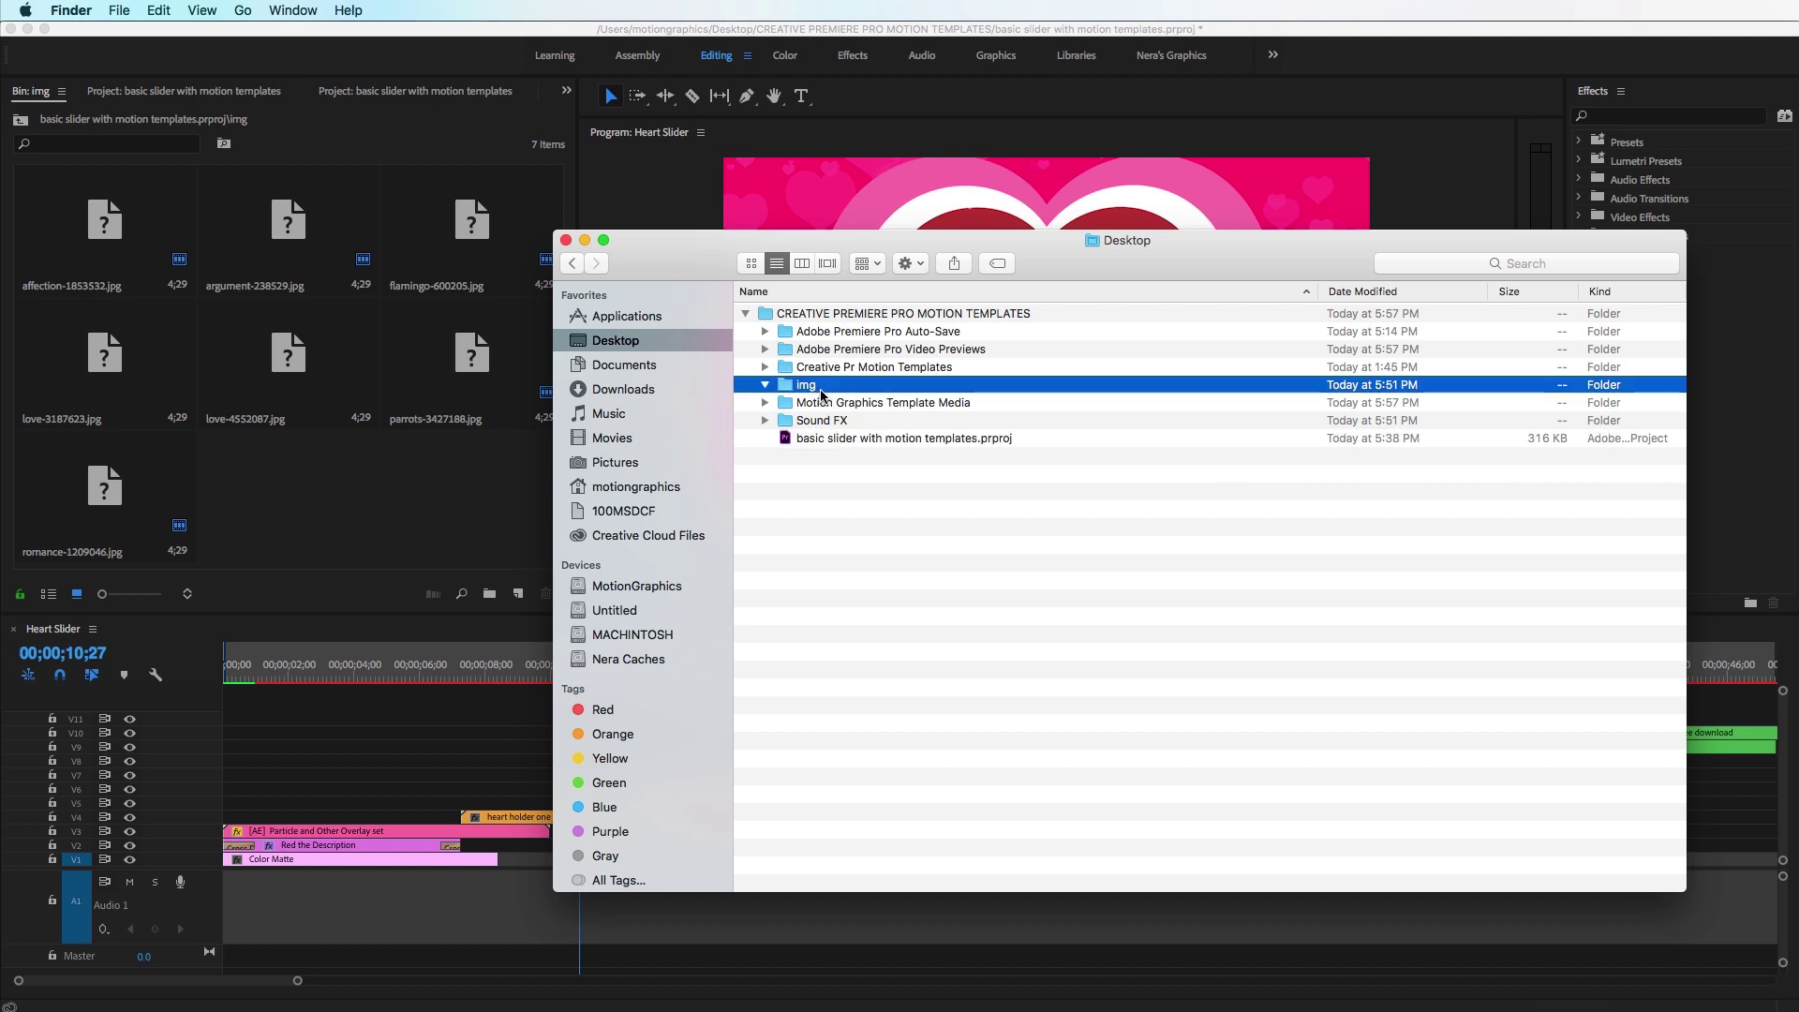
{"action": "double_click", "coordinate": [821, 392]}
{"action": "key", "text": "super+n"}
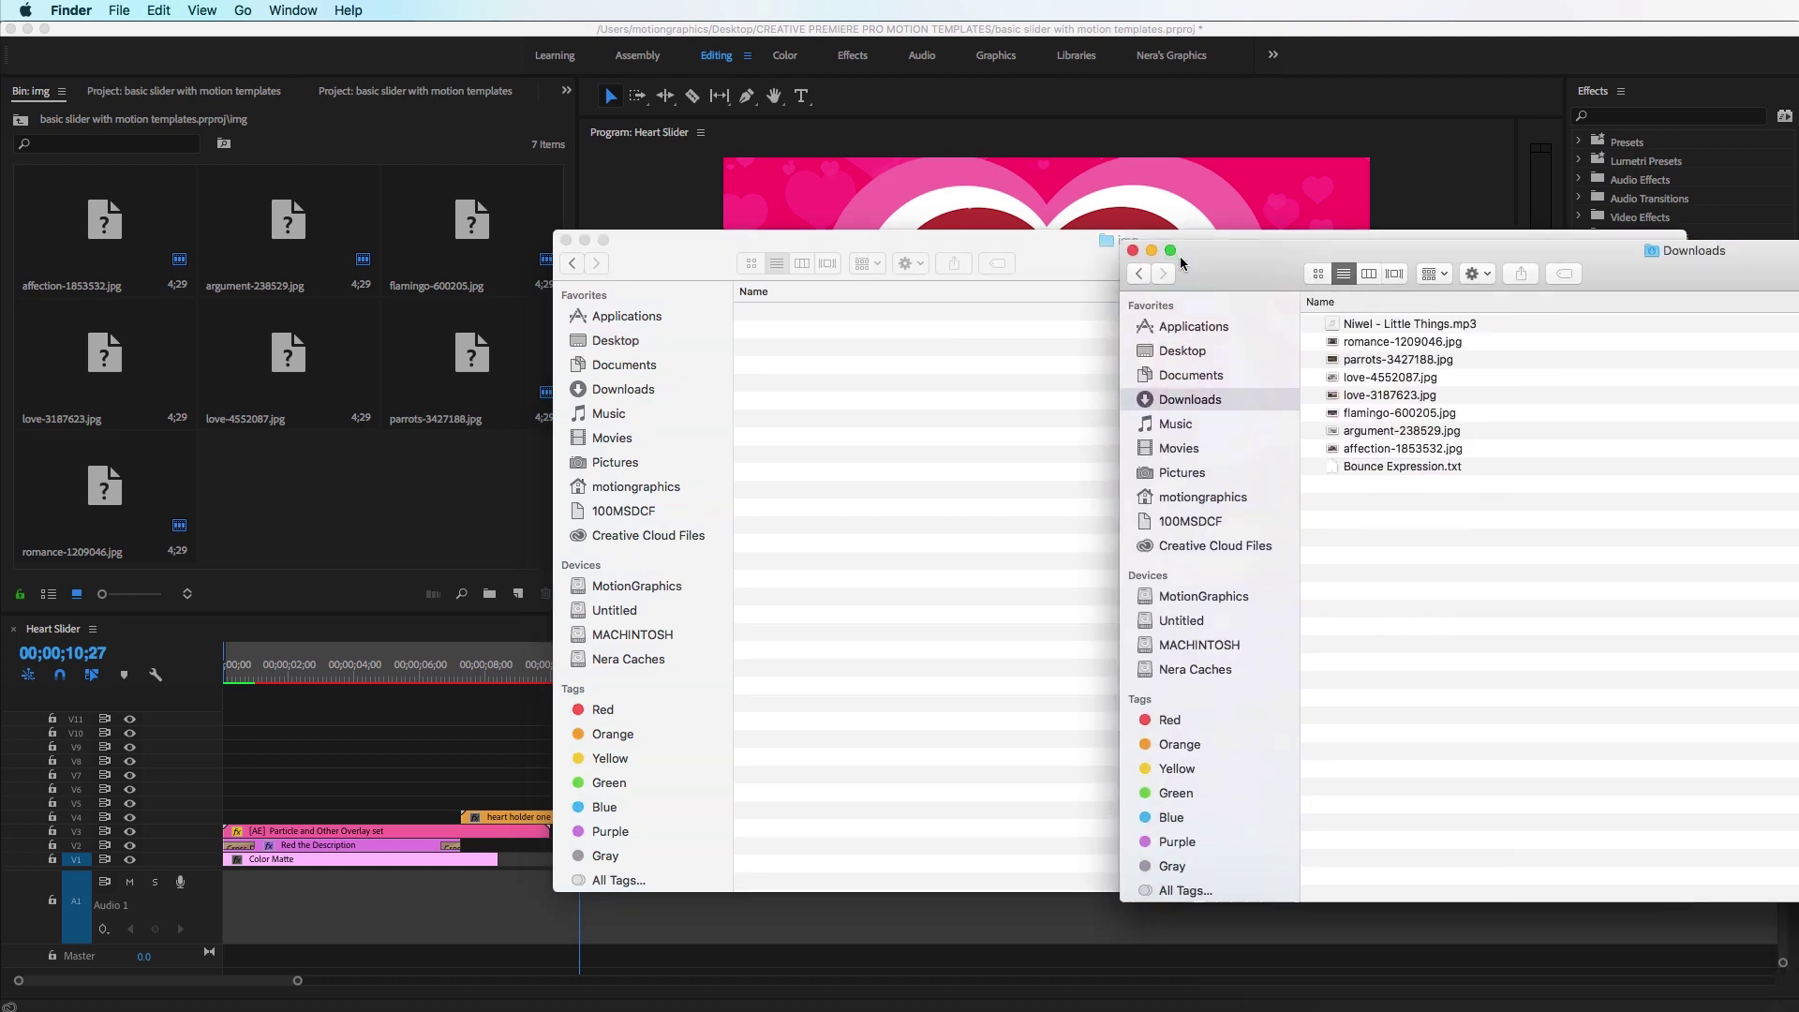
{"action": "left_click_drag", "start_coordinate": [1177, 255], "coordinate": [1133, 245]}
{"action": "left_click", "coordinate": [1343, 426]}
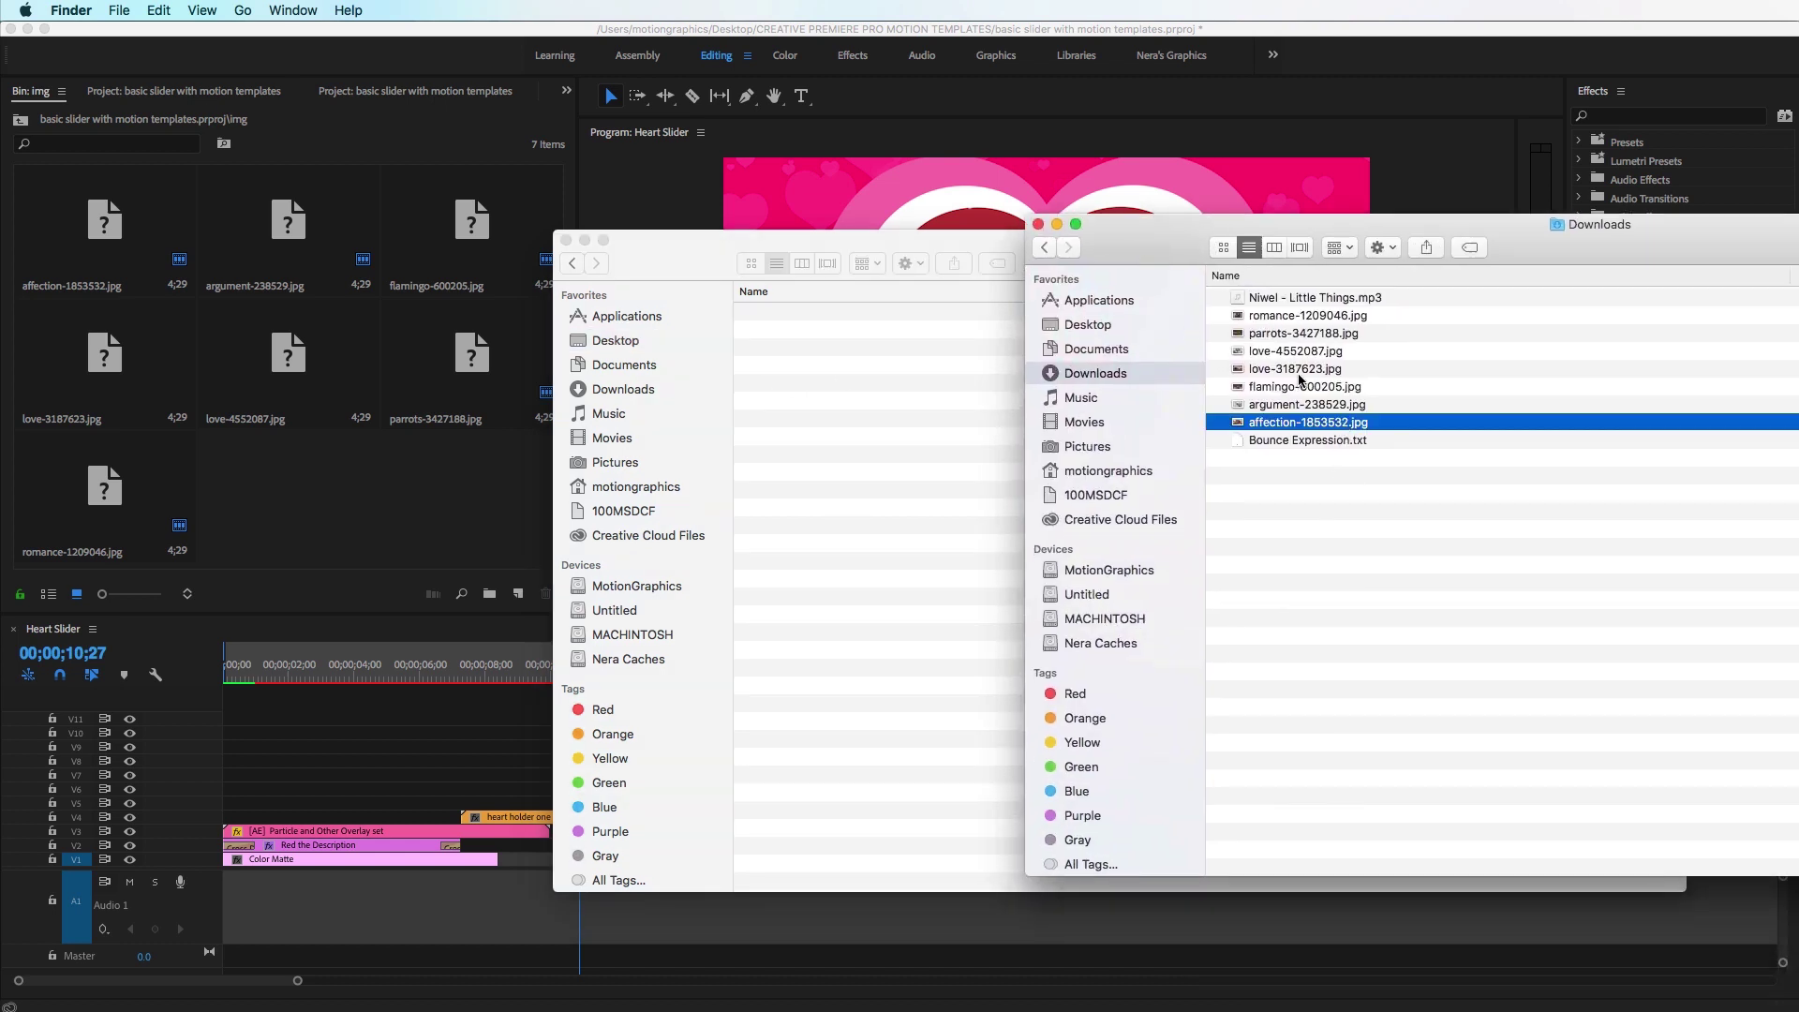
{"action": "left_click", "coordinate": [1308, 319], "text": "shift"}
{"action": "left_click_drag", "start_coordinate": [1283, 328], "coordinate": [899, 416]}
- Move Niwel - Little Things.mp3 from Downloads into the project's Sound FX folder, close both Finder windows and return to Premiere Pro
{"action": "left_click", "coordinate": [569, 264]}
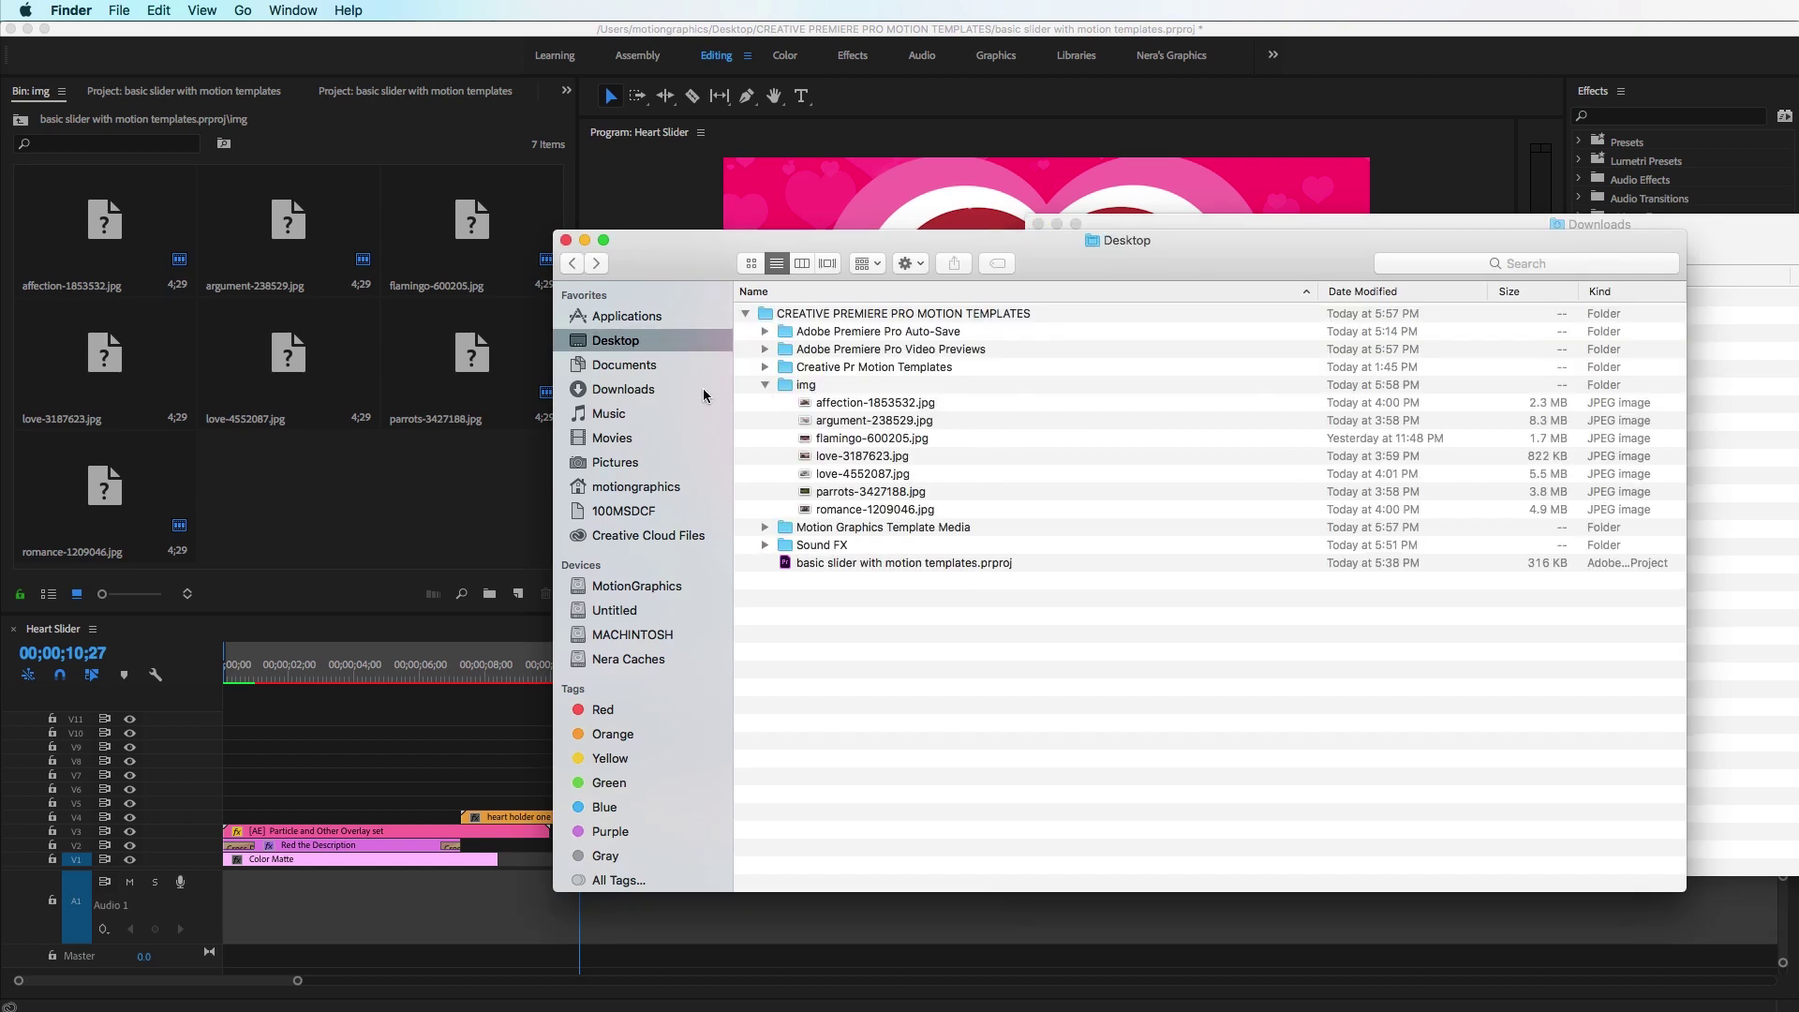
{"action": "double_click", "coordinate": [822, 546]}
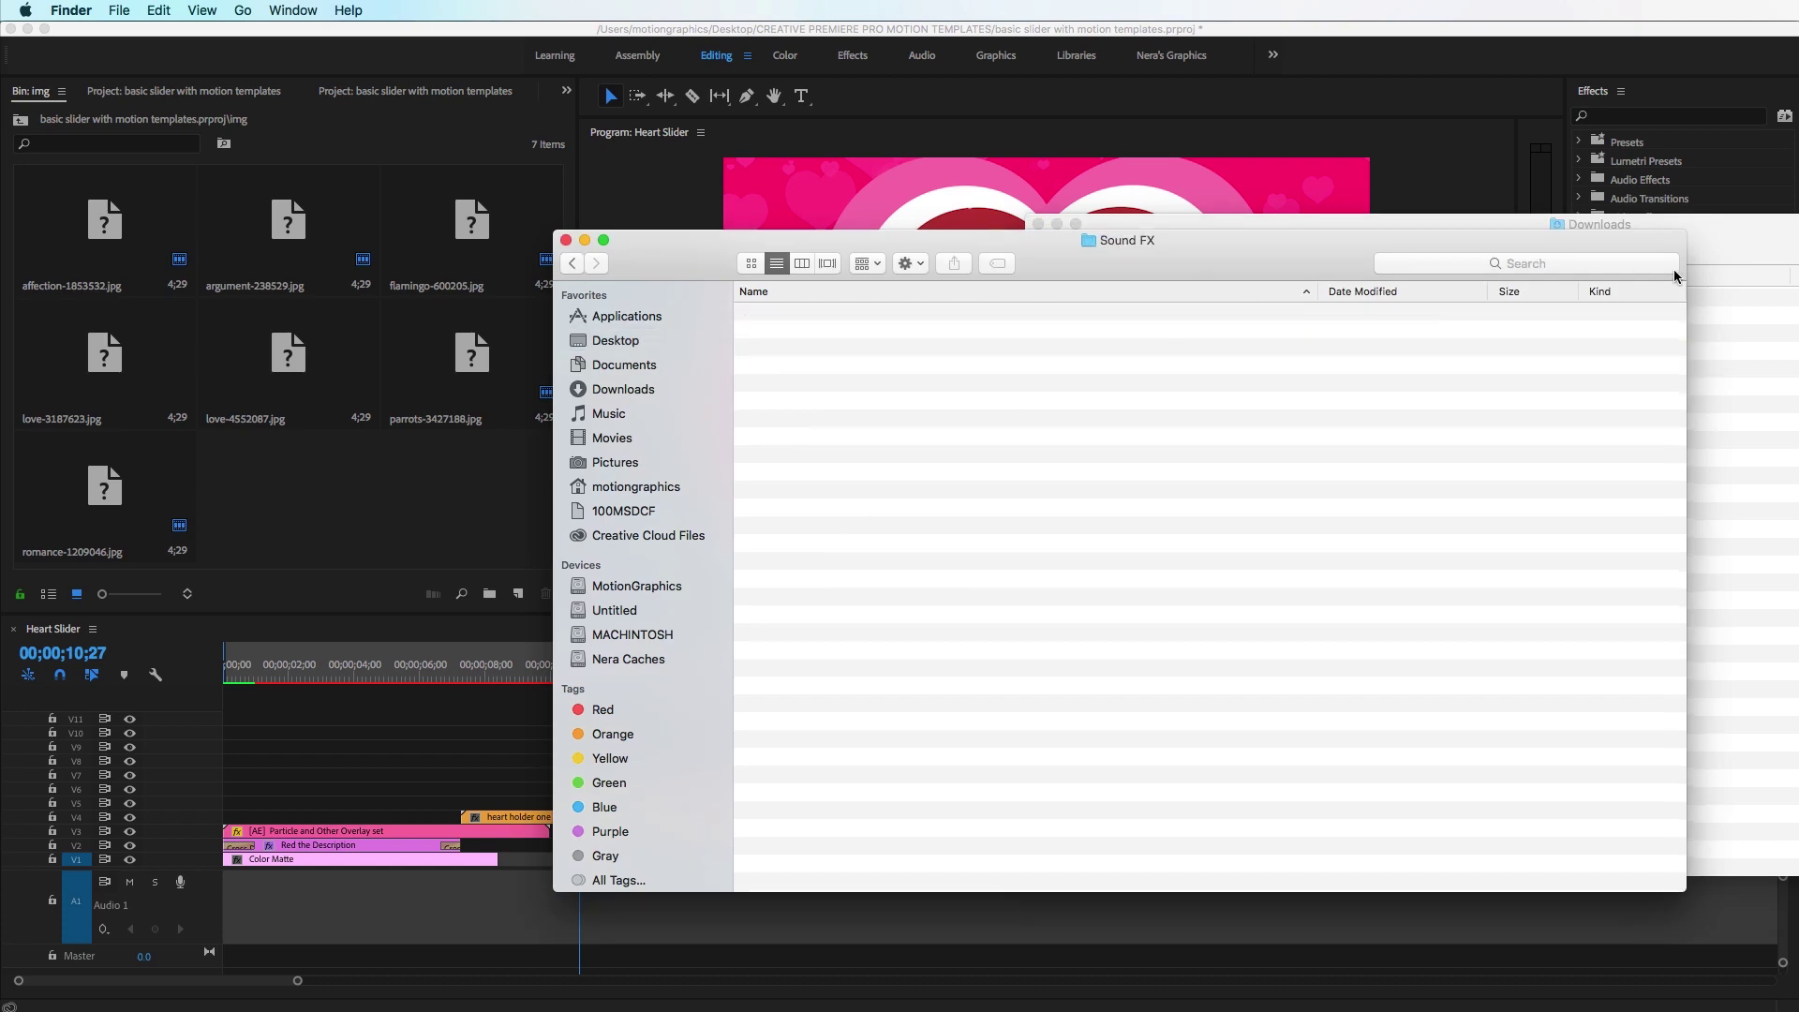
{"action": "left_click", "coordinate": [1746, 246]}
{"action": "left_click", "coordinate": [1376, 298]}
{"action": "left_click_drag", "start_coordinate": [1376, 298], "coordinate": [929, 400]}
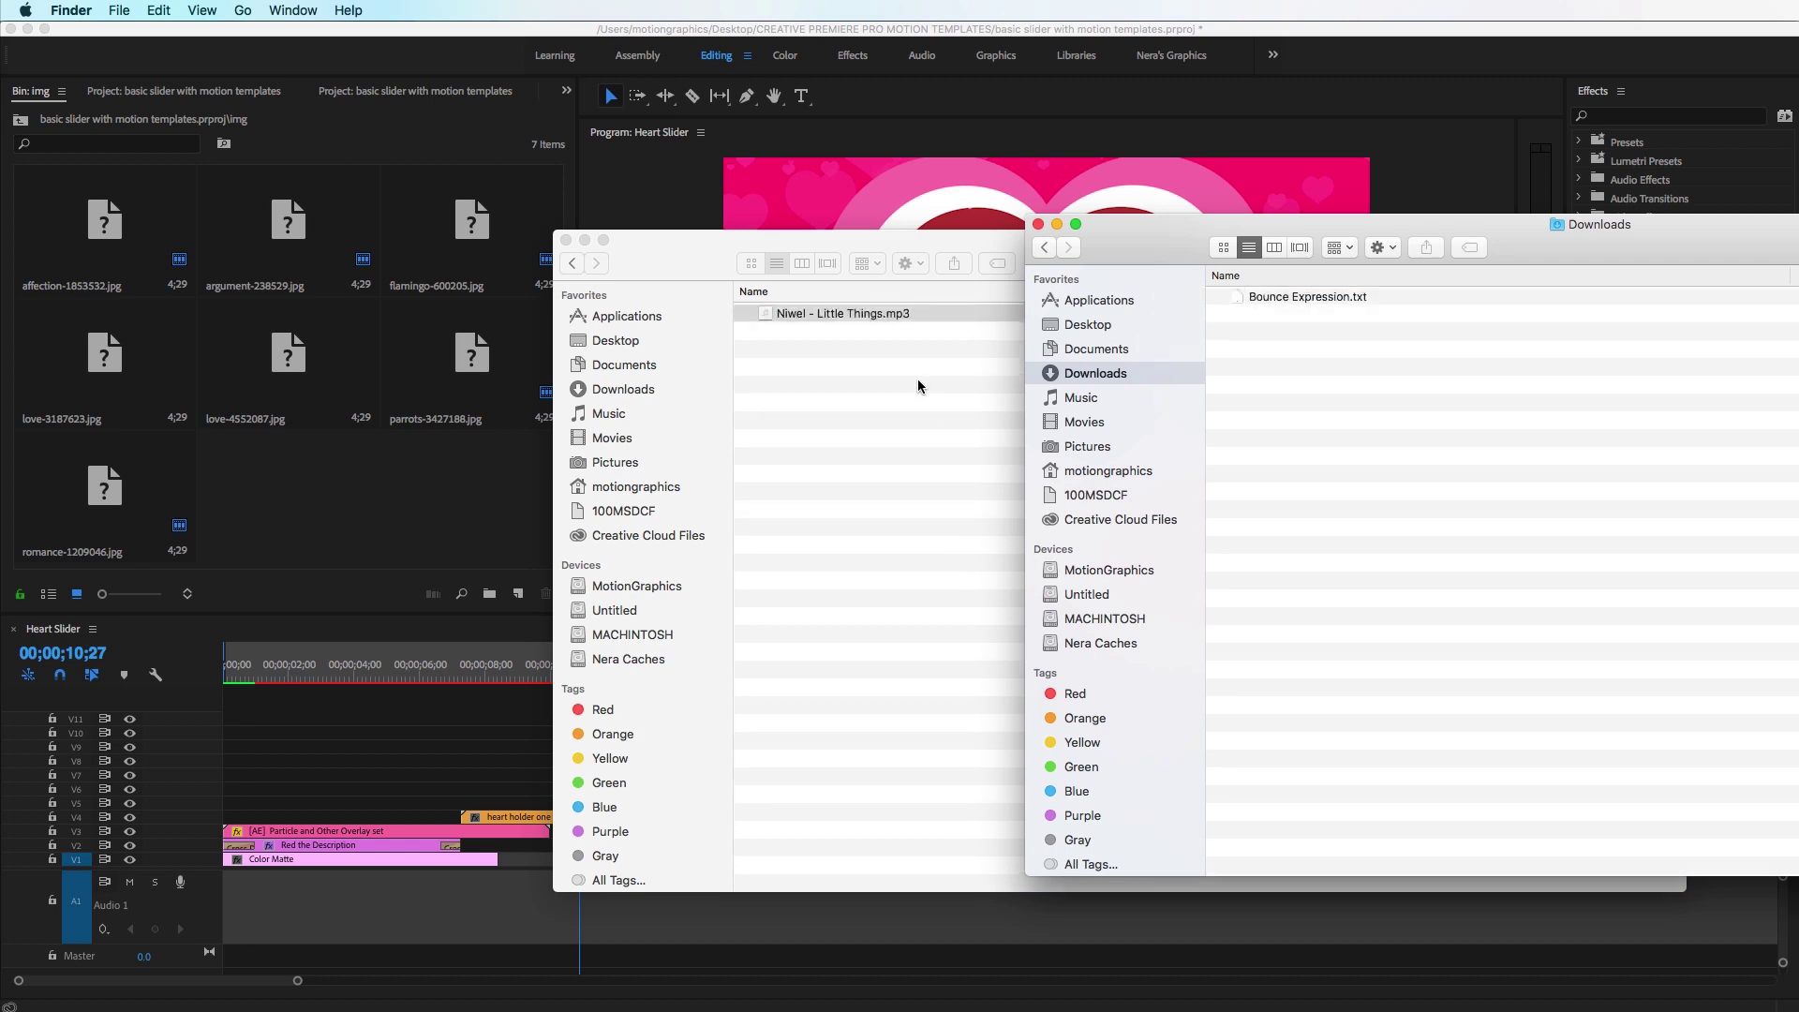
{"action": "left_click", "coordinate": [1037, 224]}
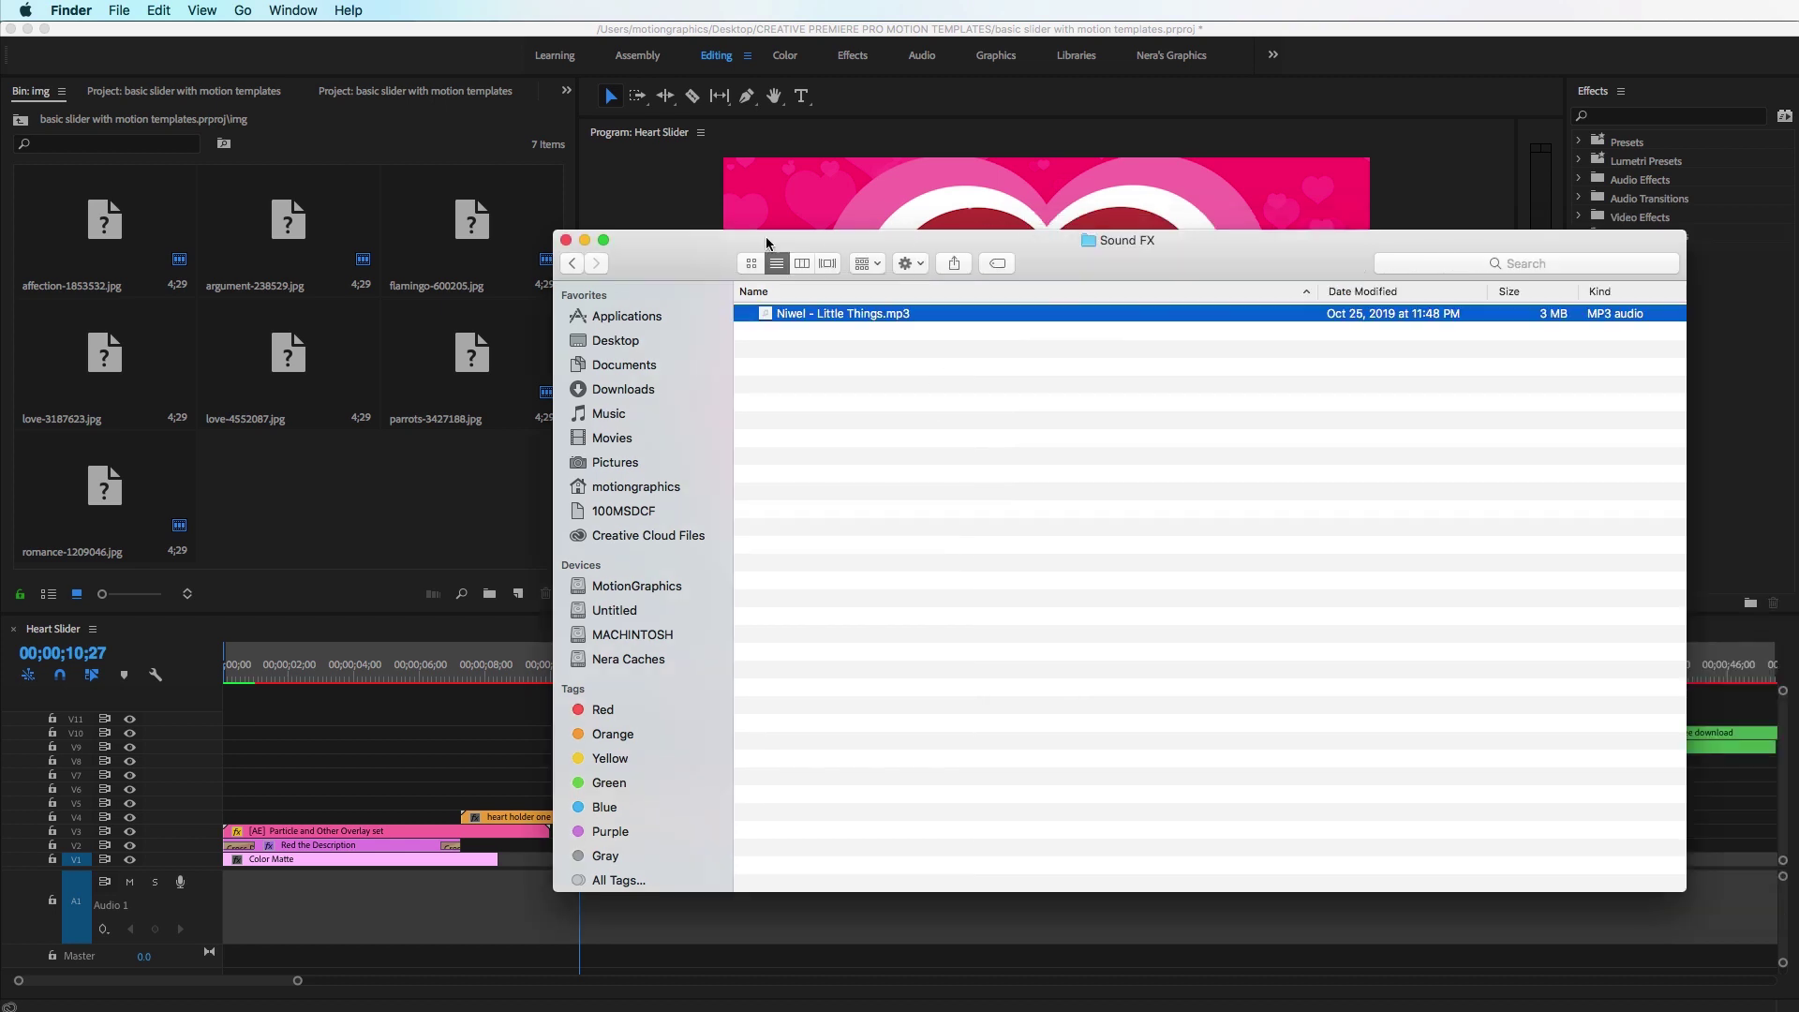
{"action": "left_click", "coordinate": [566, 241]}
{"action": "left_click", "coordinate": [454, 517]}
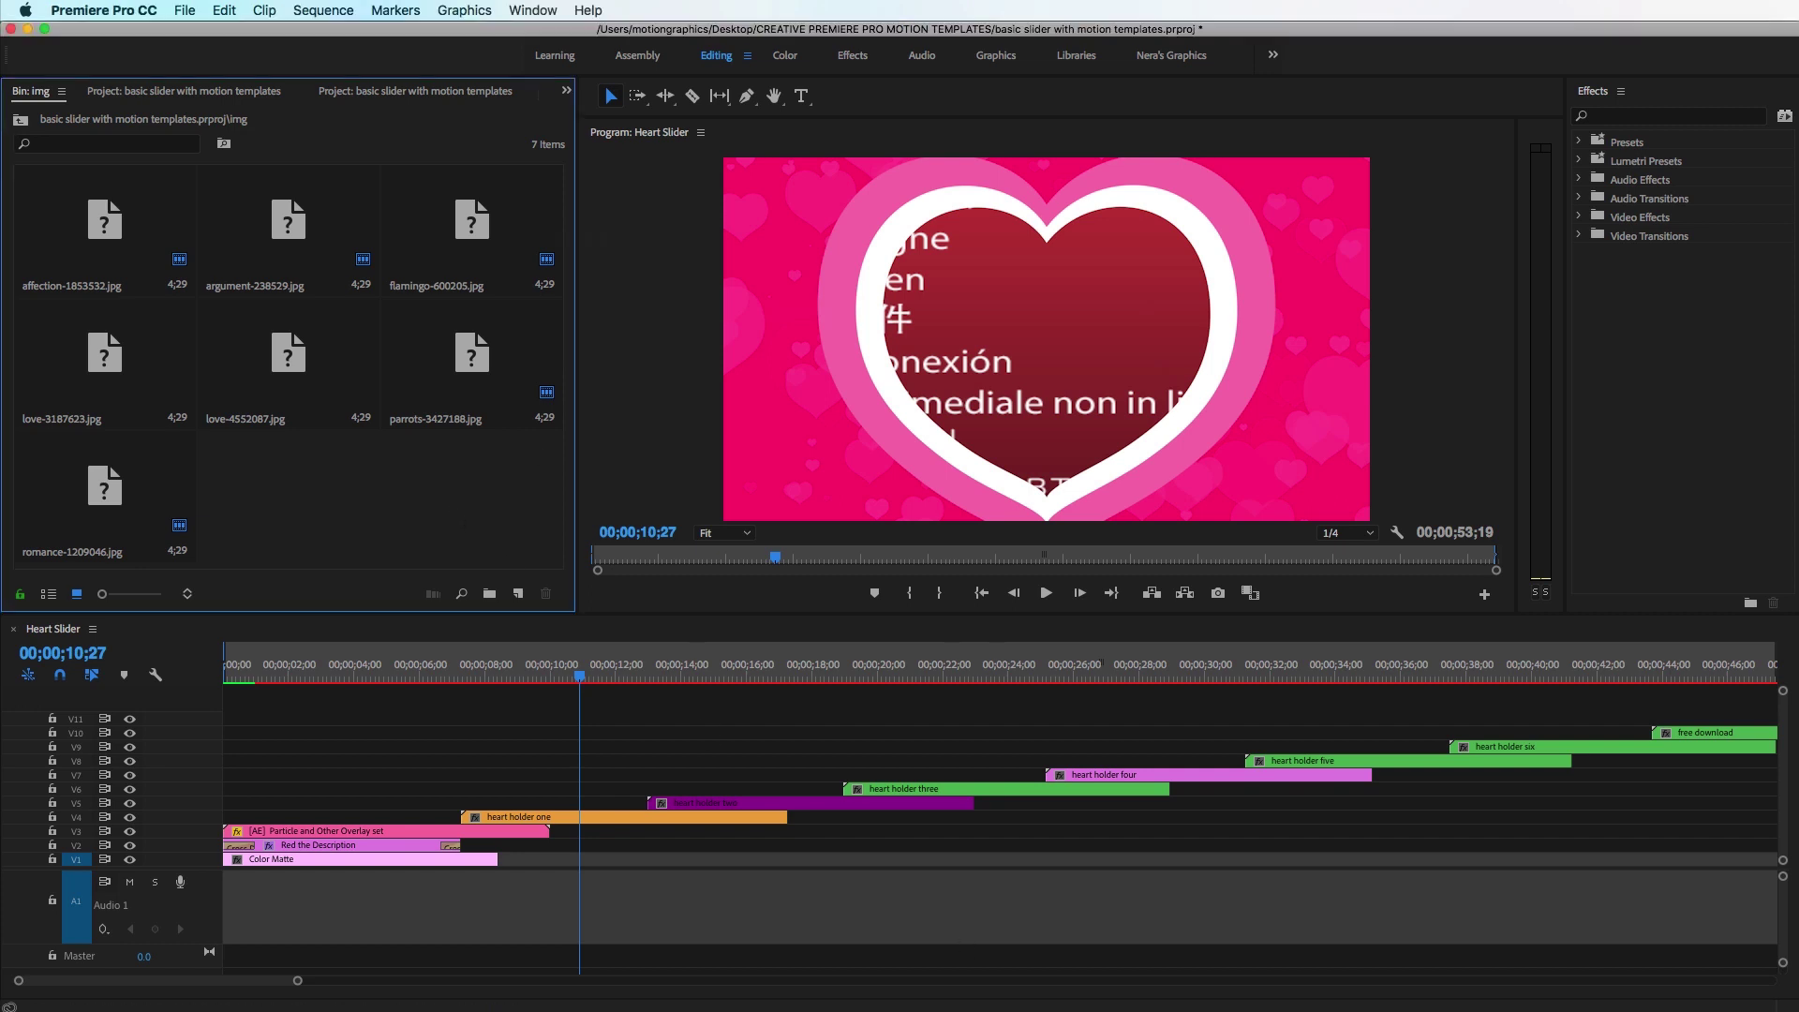
- Import the seven JPEG images from the Desktop project's img folder in Finder into Premiere Pro's img bin
{"action": "key", "text": "super+Tab"}
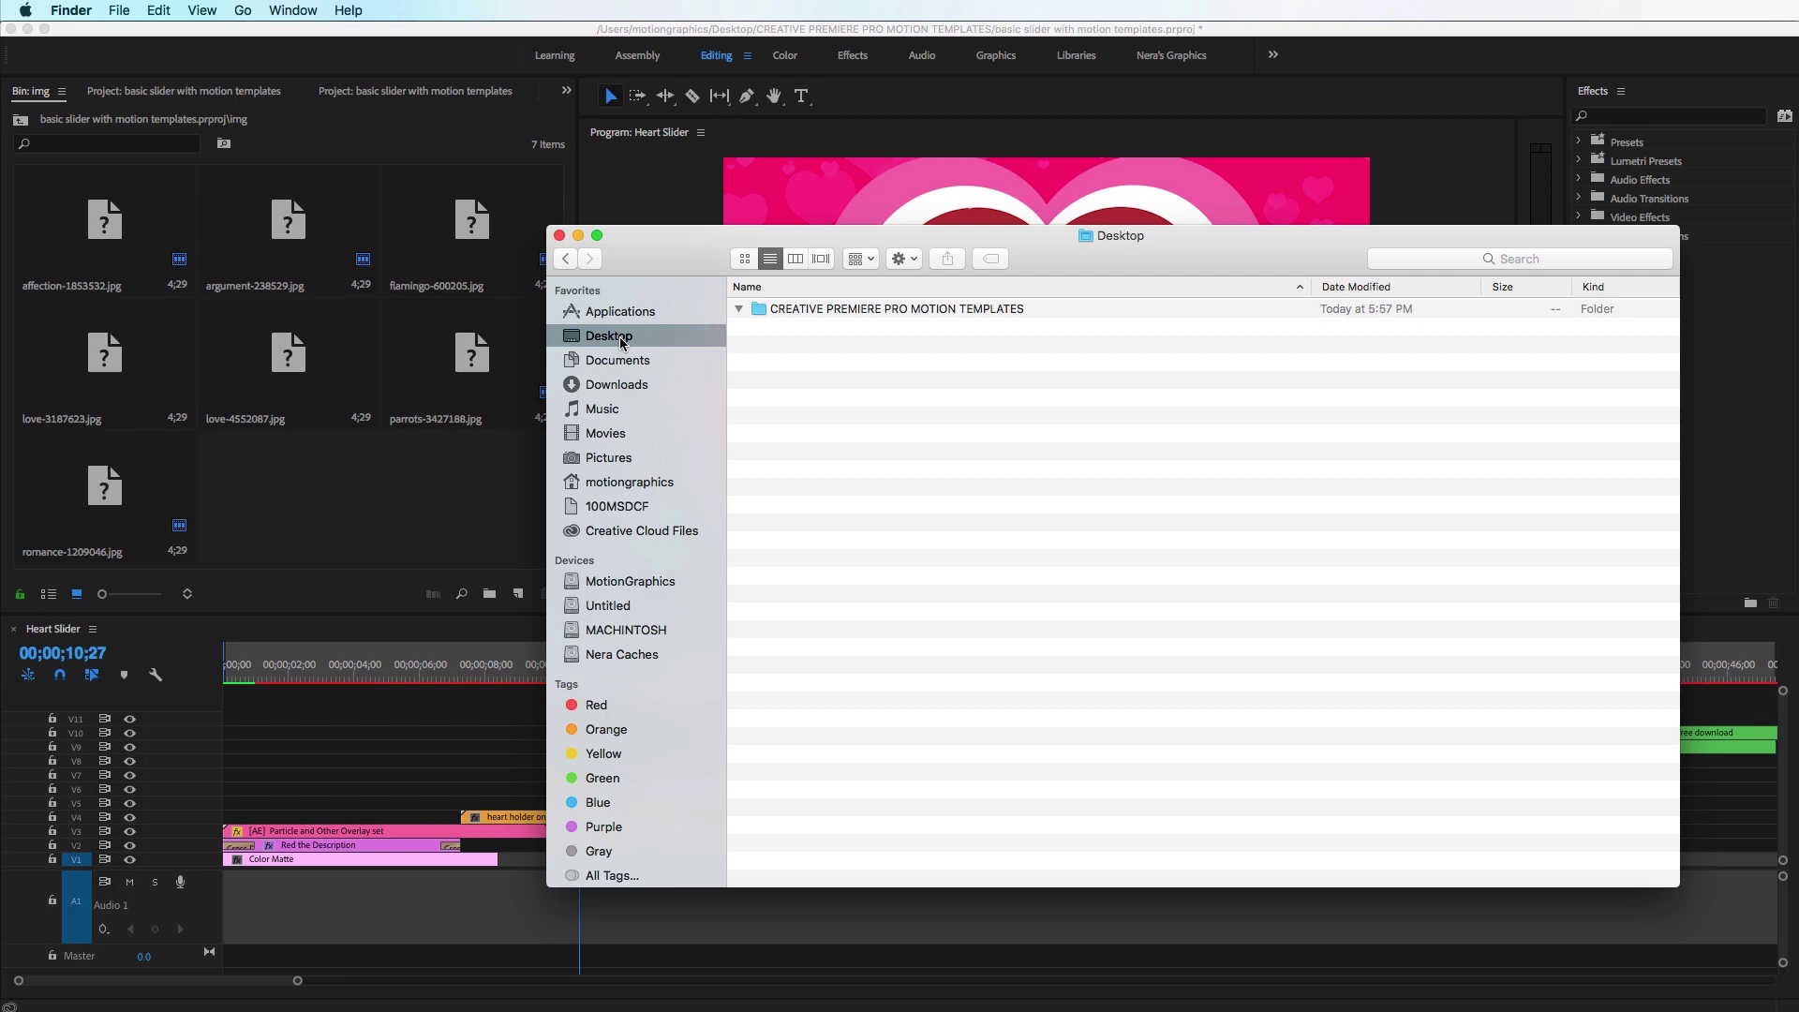
{"action": "left_click", "coordinate": [852, 396]}
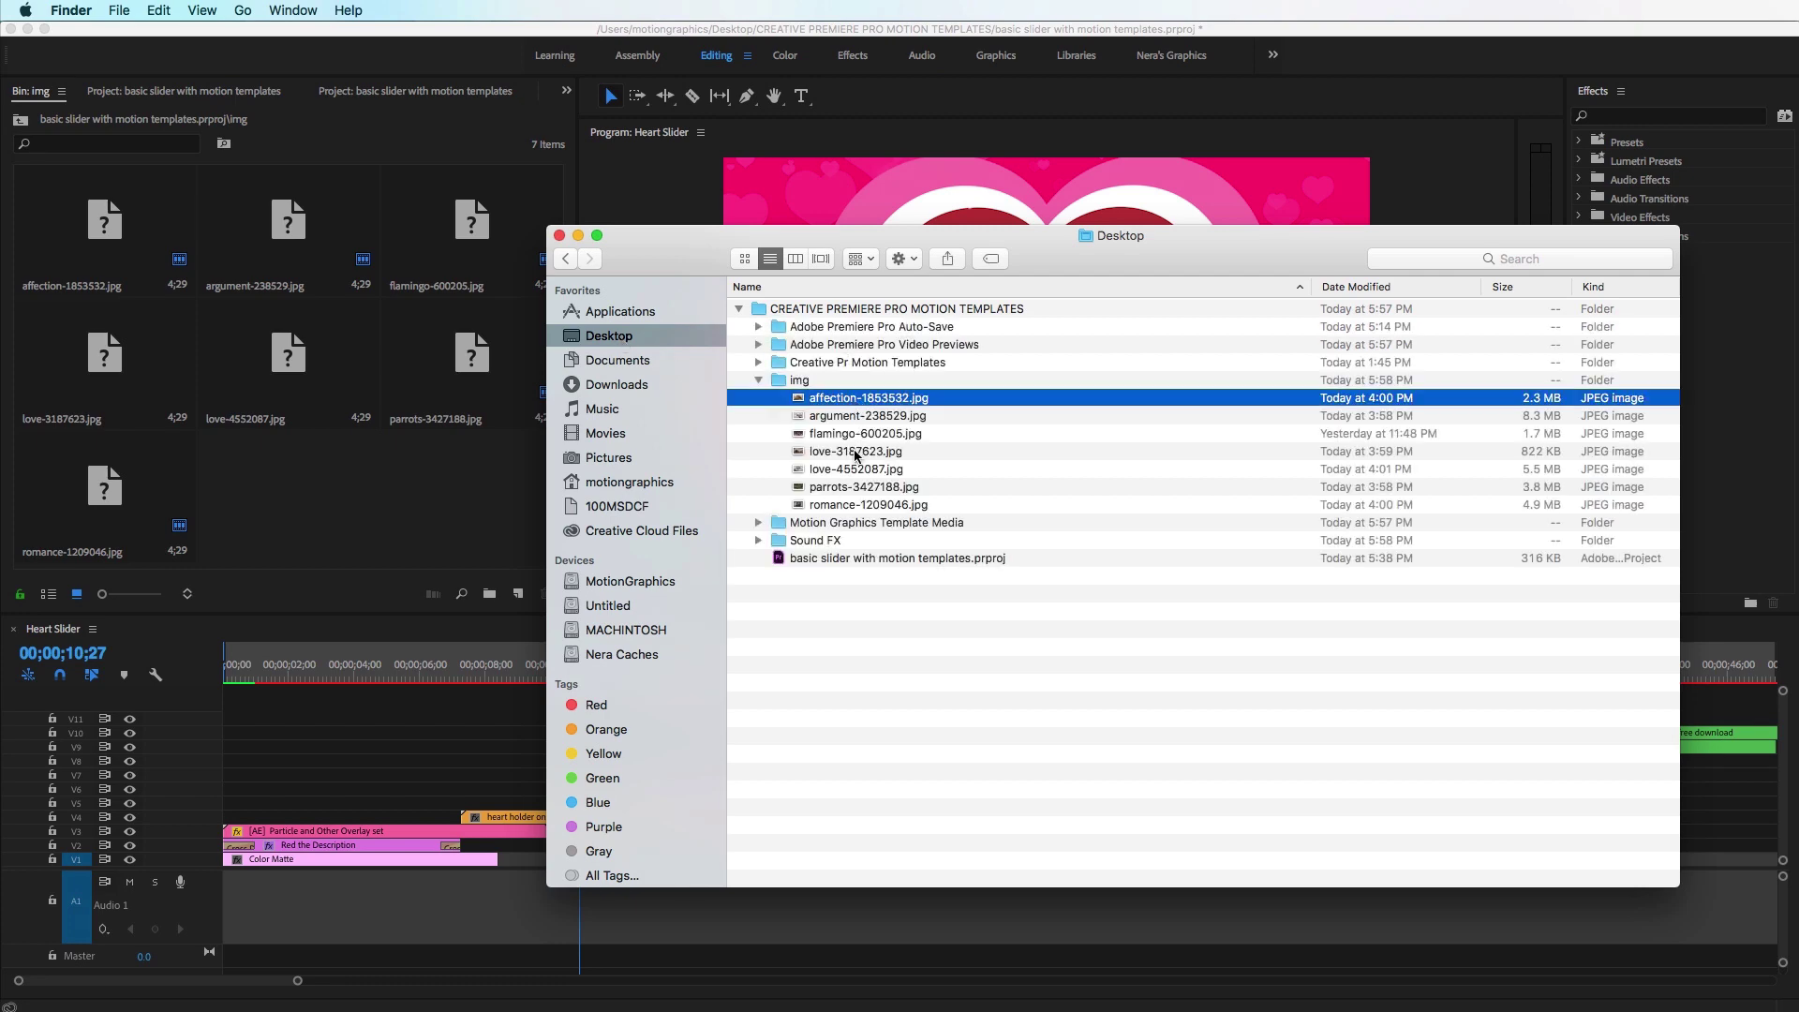
{"action": "left_click", "coordinate": [856, 505], "text": "shift"}
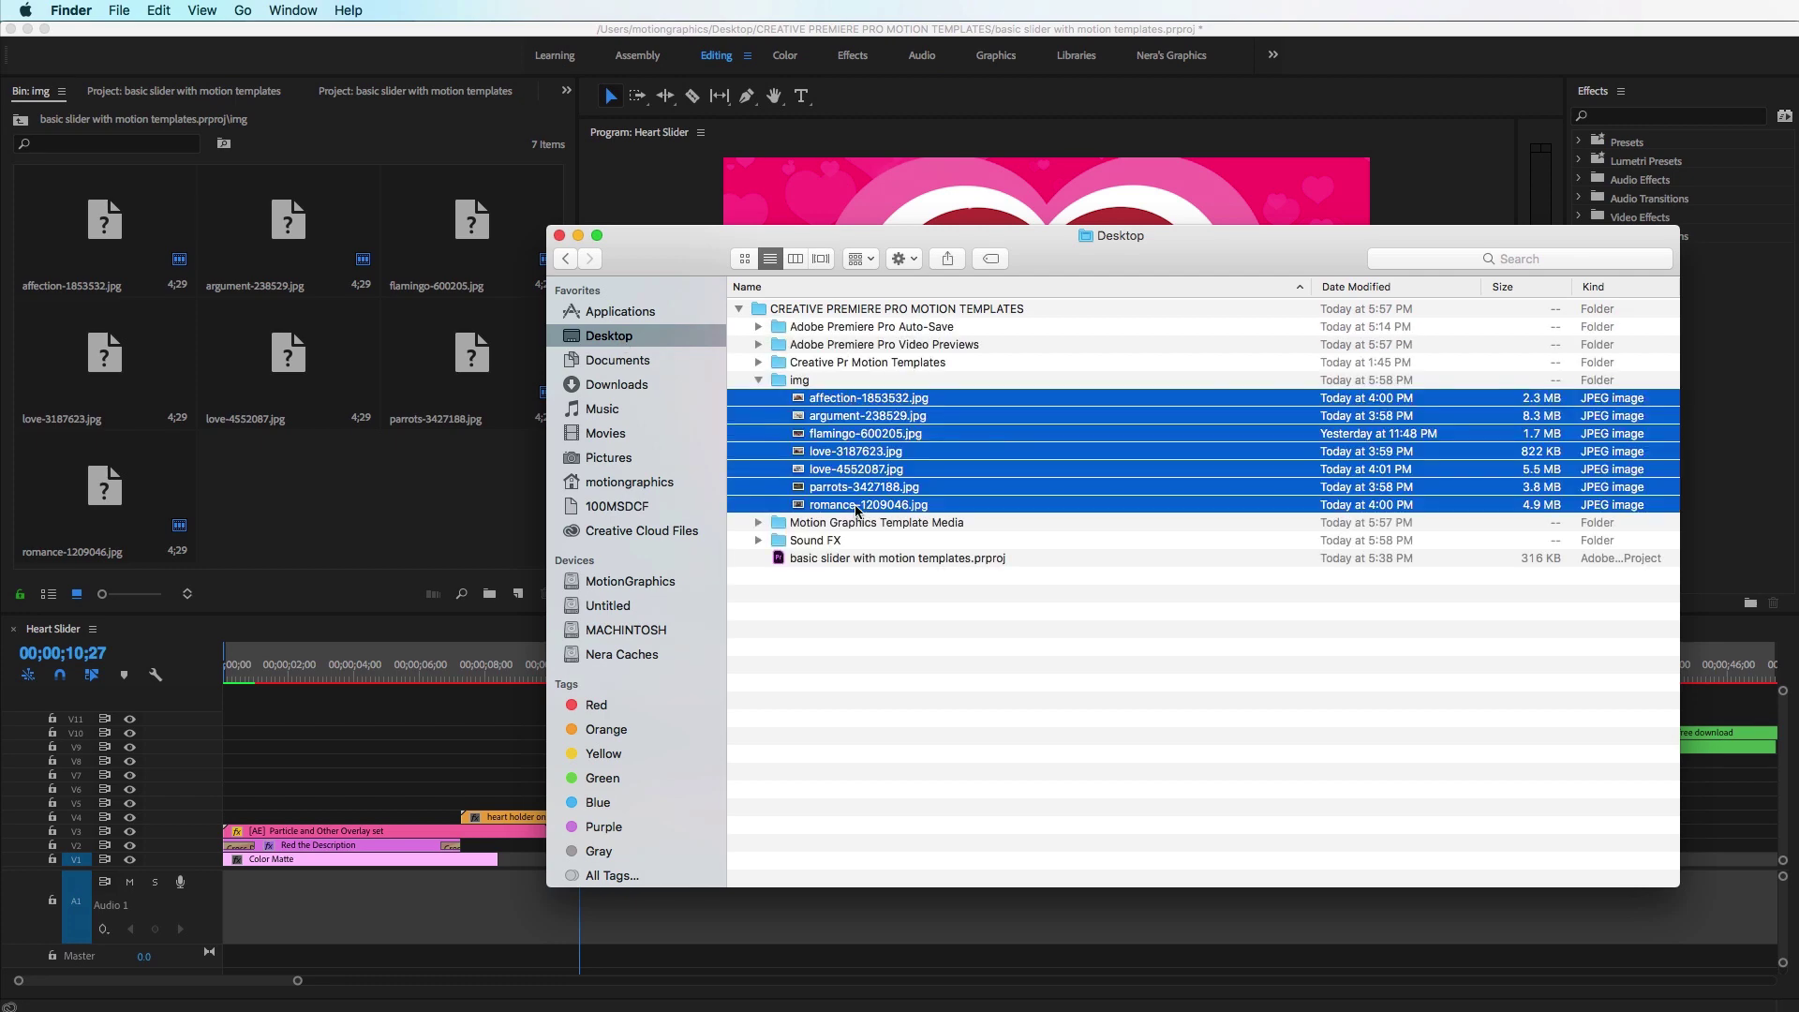
{"action": "left_click_drag", "start_coordinate": [851, 423], "coordinate": [378, 485]}
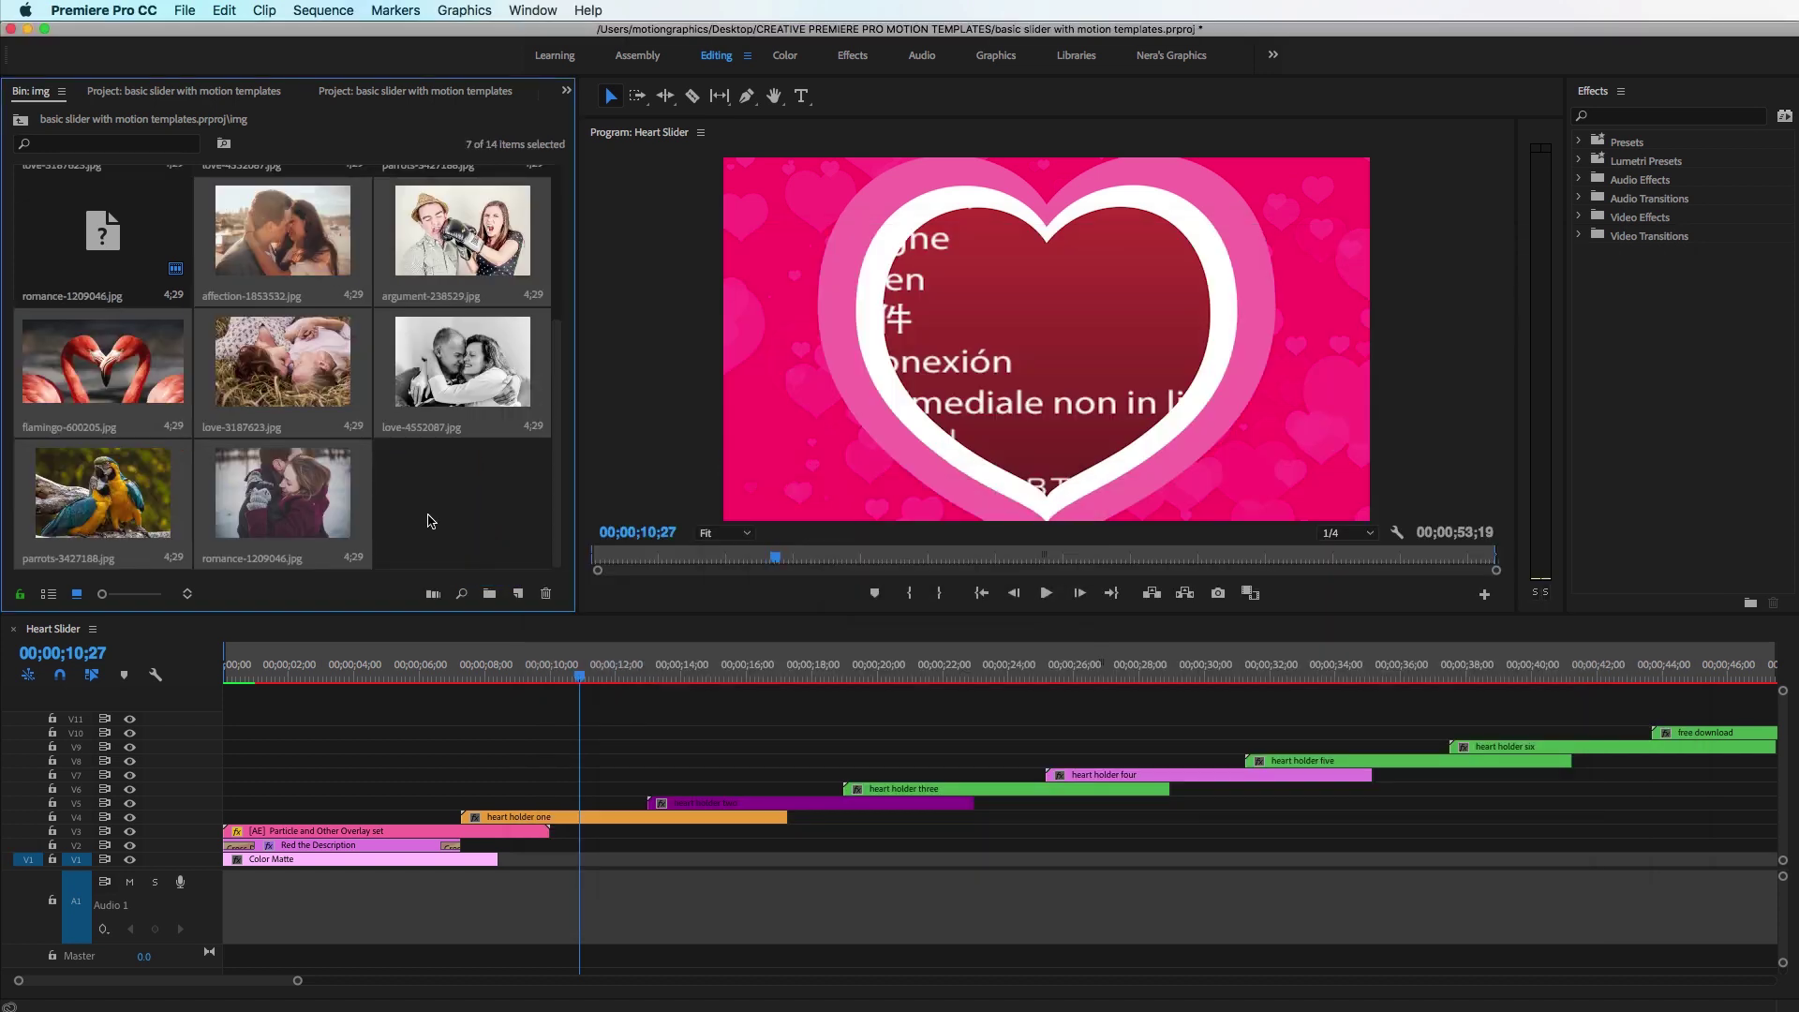
{"action": "left_click_drag", "start_coordinate": [556, 510], "coordinate": [575, 339]}
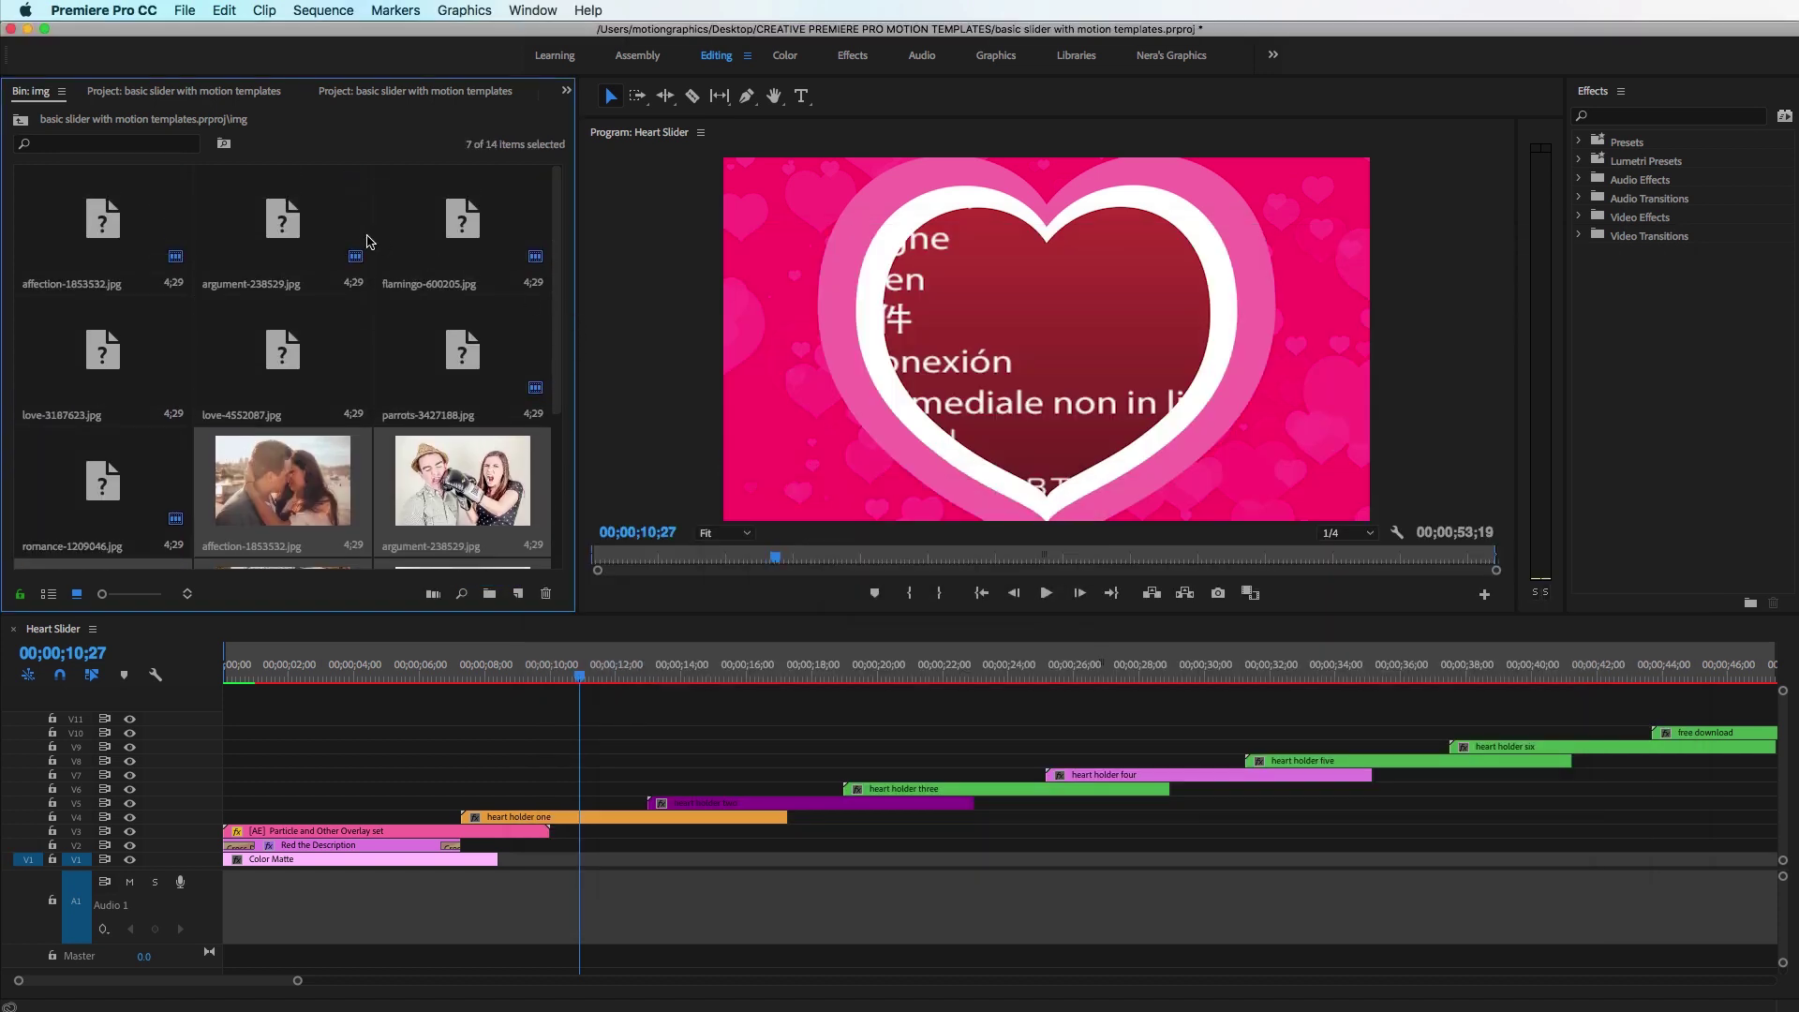
- Import Niwel - Little Things.mp3 from the Finder Sound FX folder into the project's Sound FX bin
{"action": "left_click", "coordinate": [19, 120]}
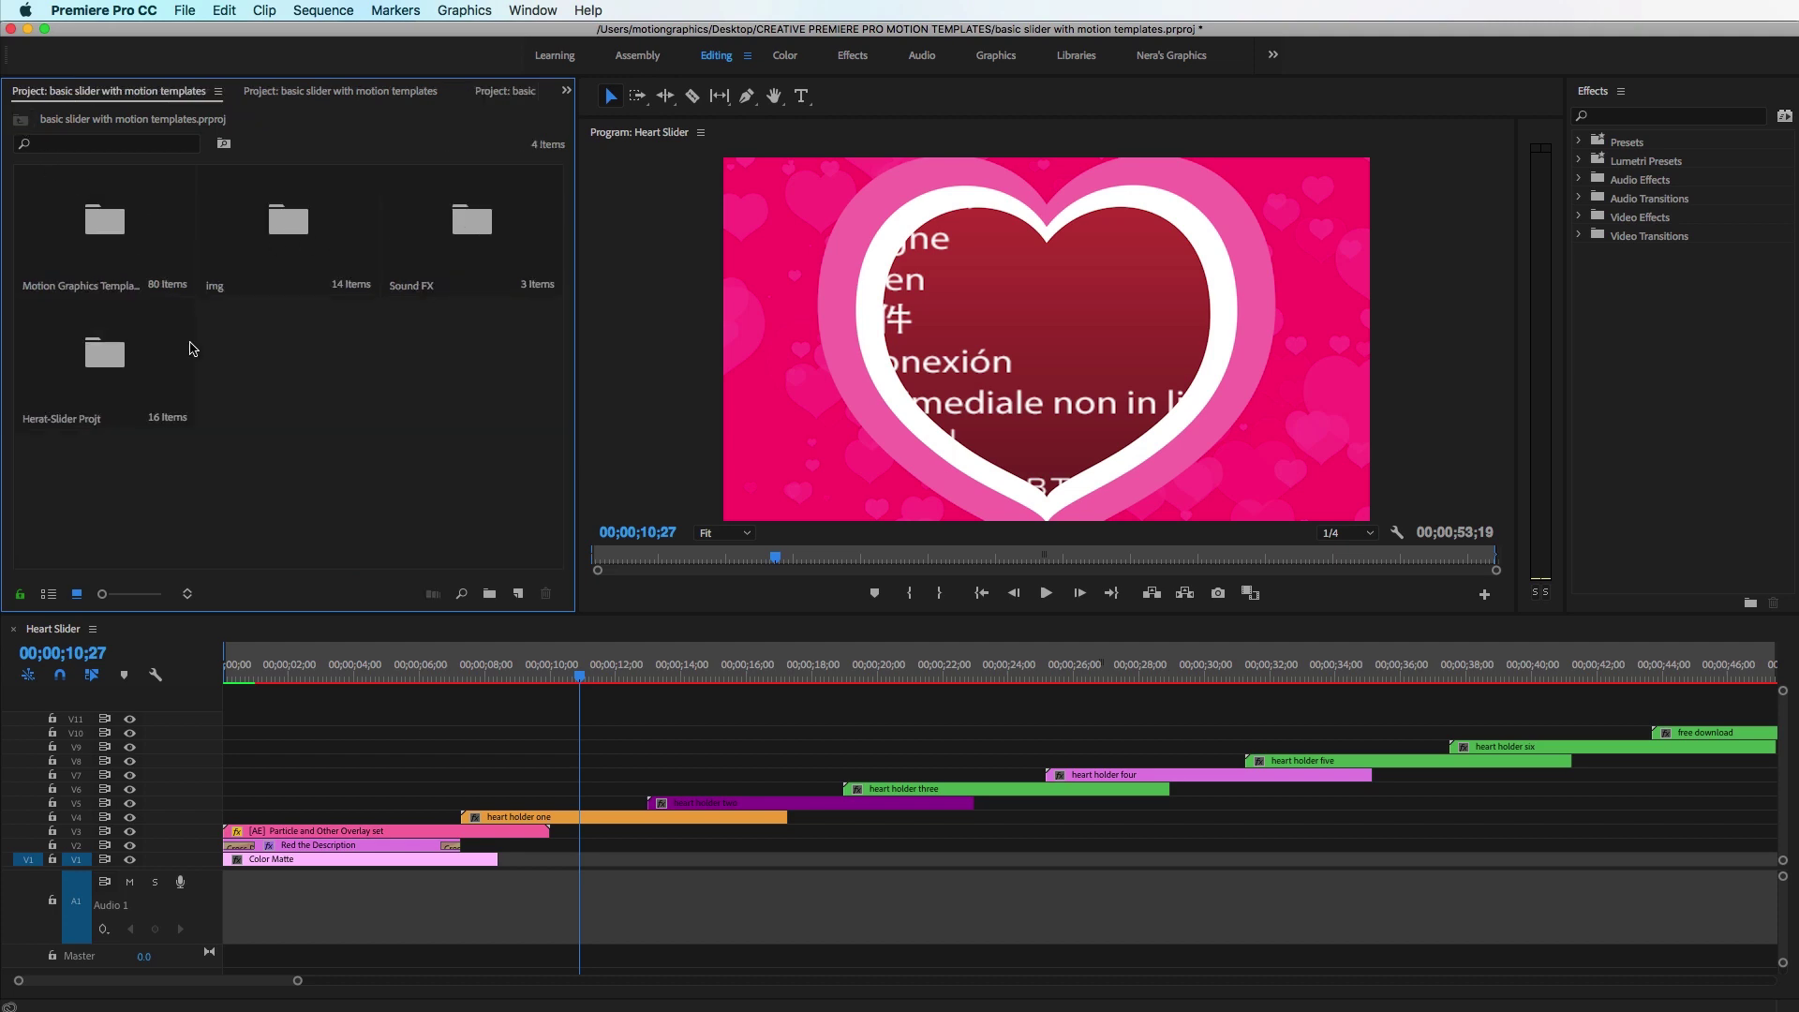
{"action": "double_click", "coordinate": [435, 262]}
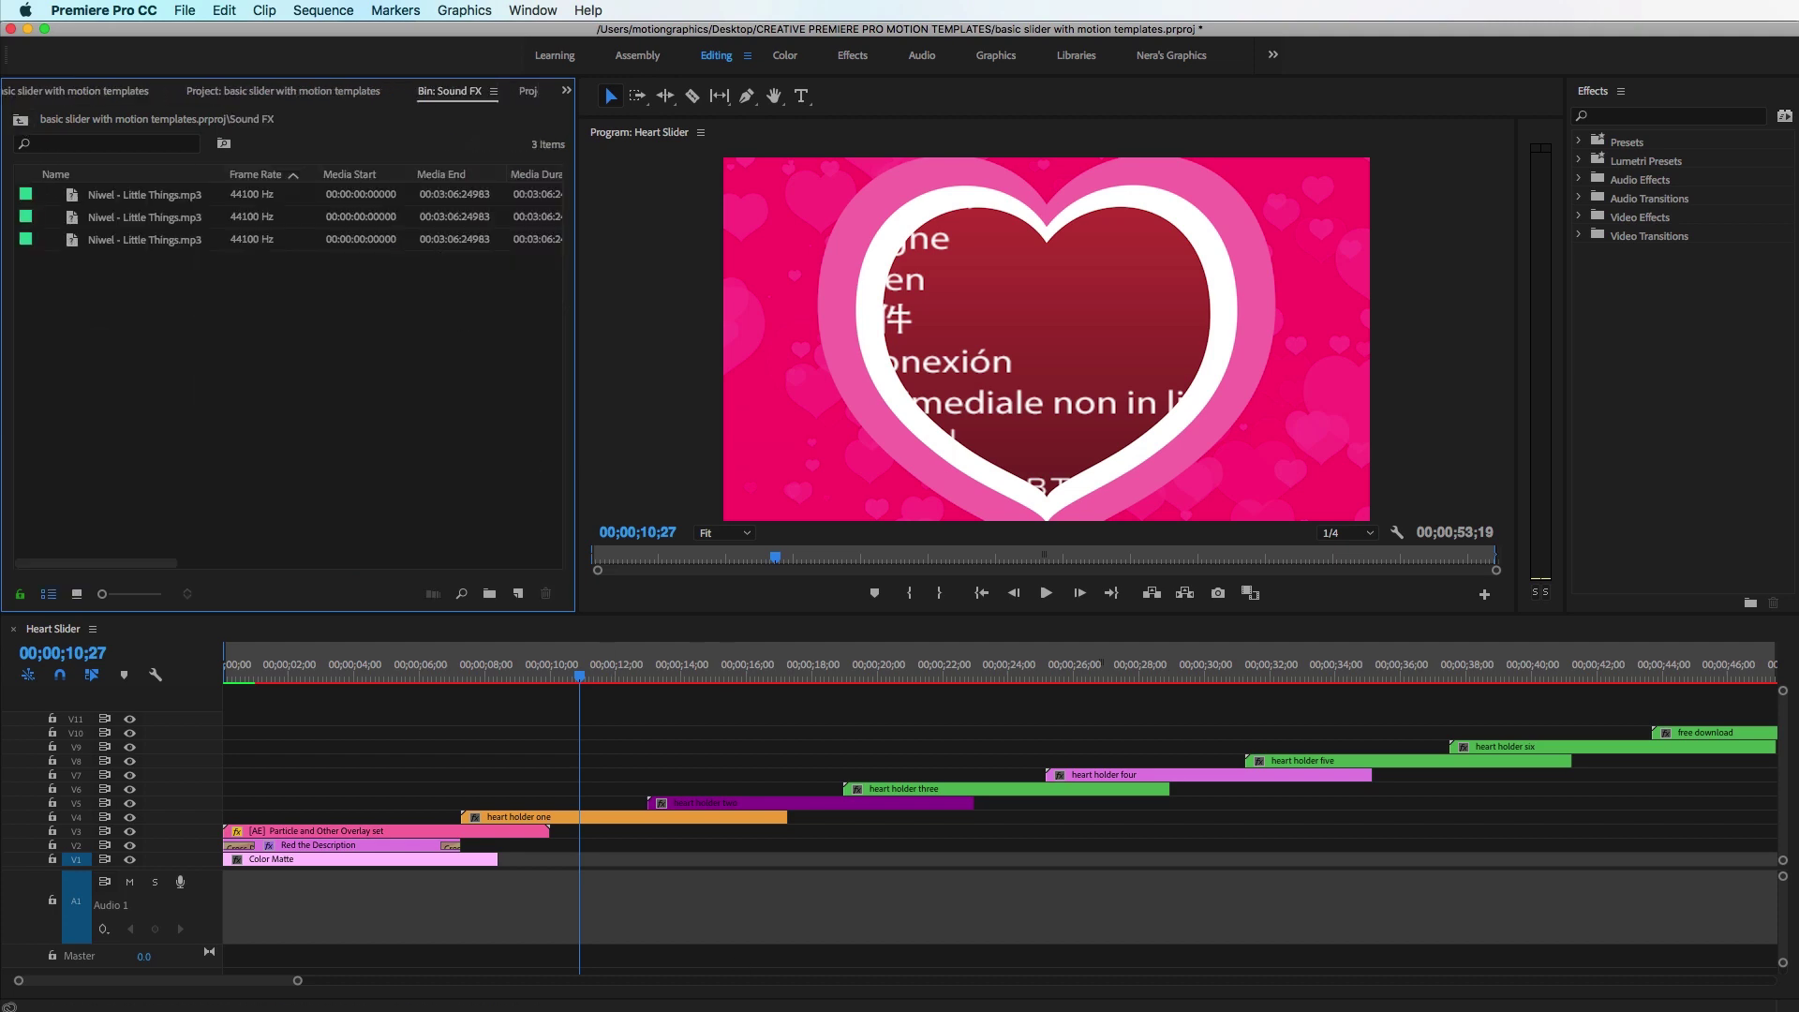
{"action": "key", "text": "super+Tab"}
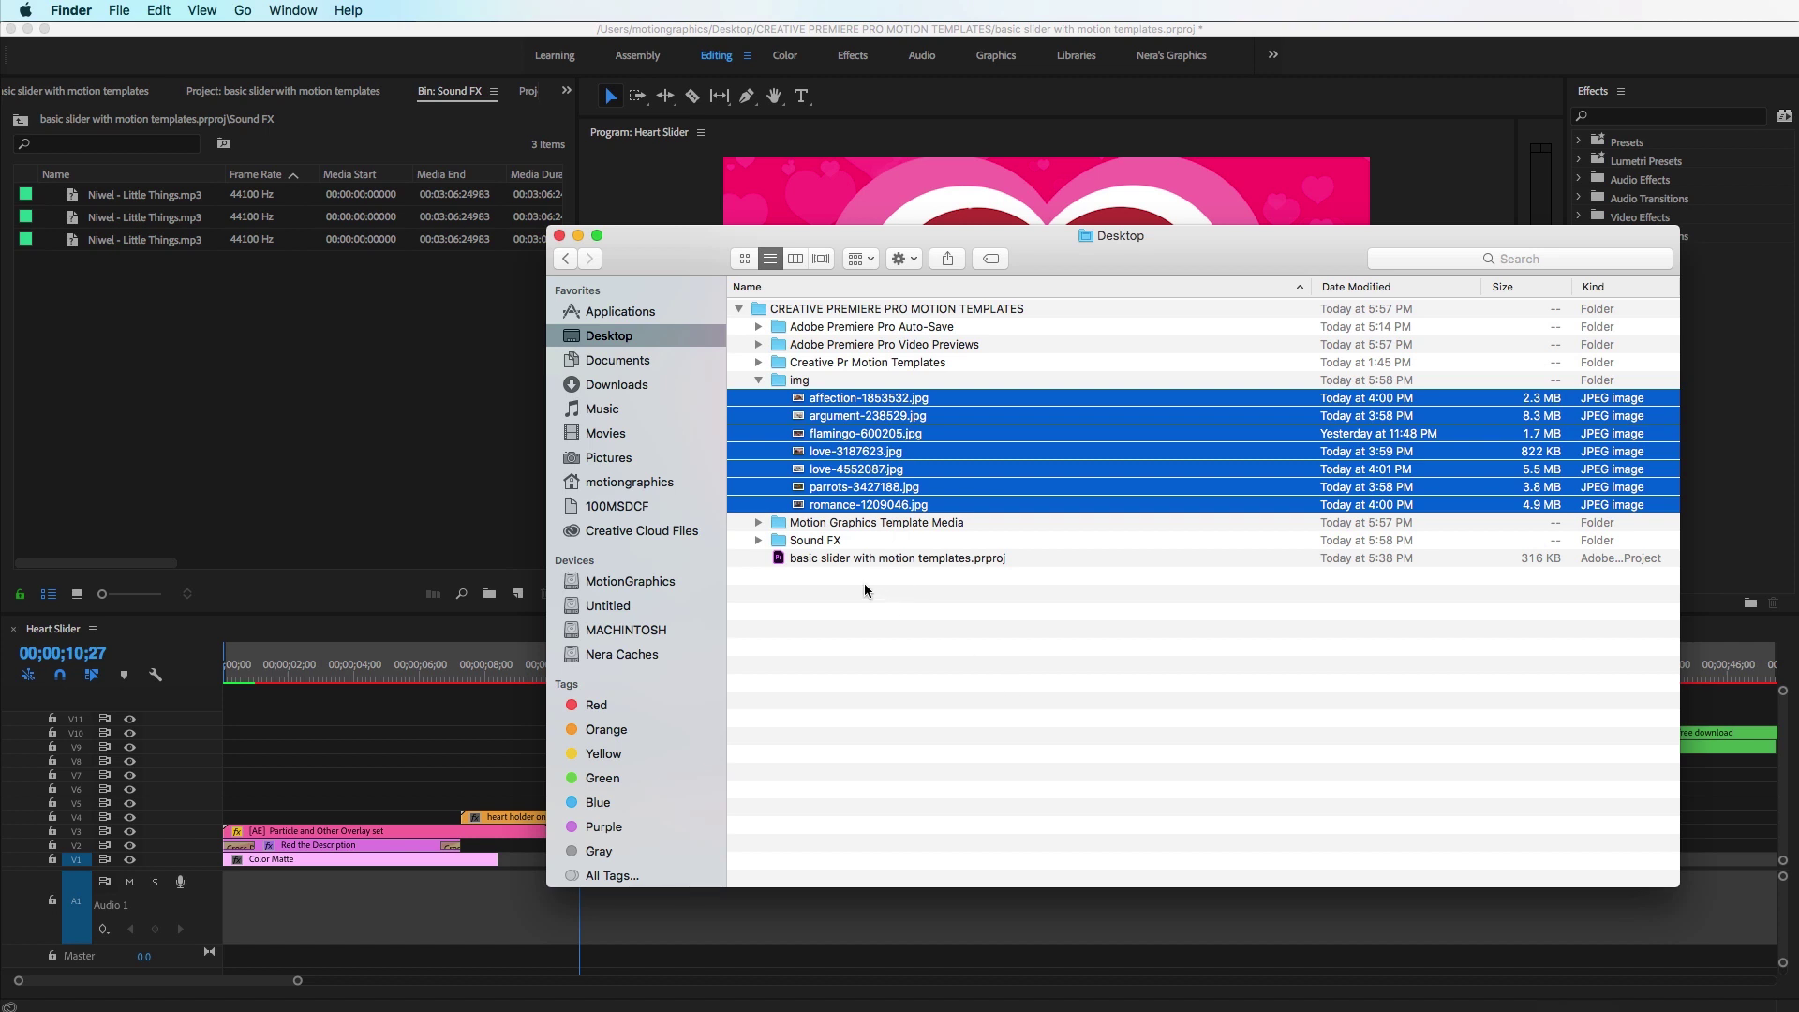
{"action": "double_click", "coordinate": [816, 540]}
{"action": "left_click_drag", "start_coordinate": [917, 305], "coordinate": [388, 417]}
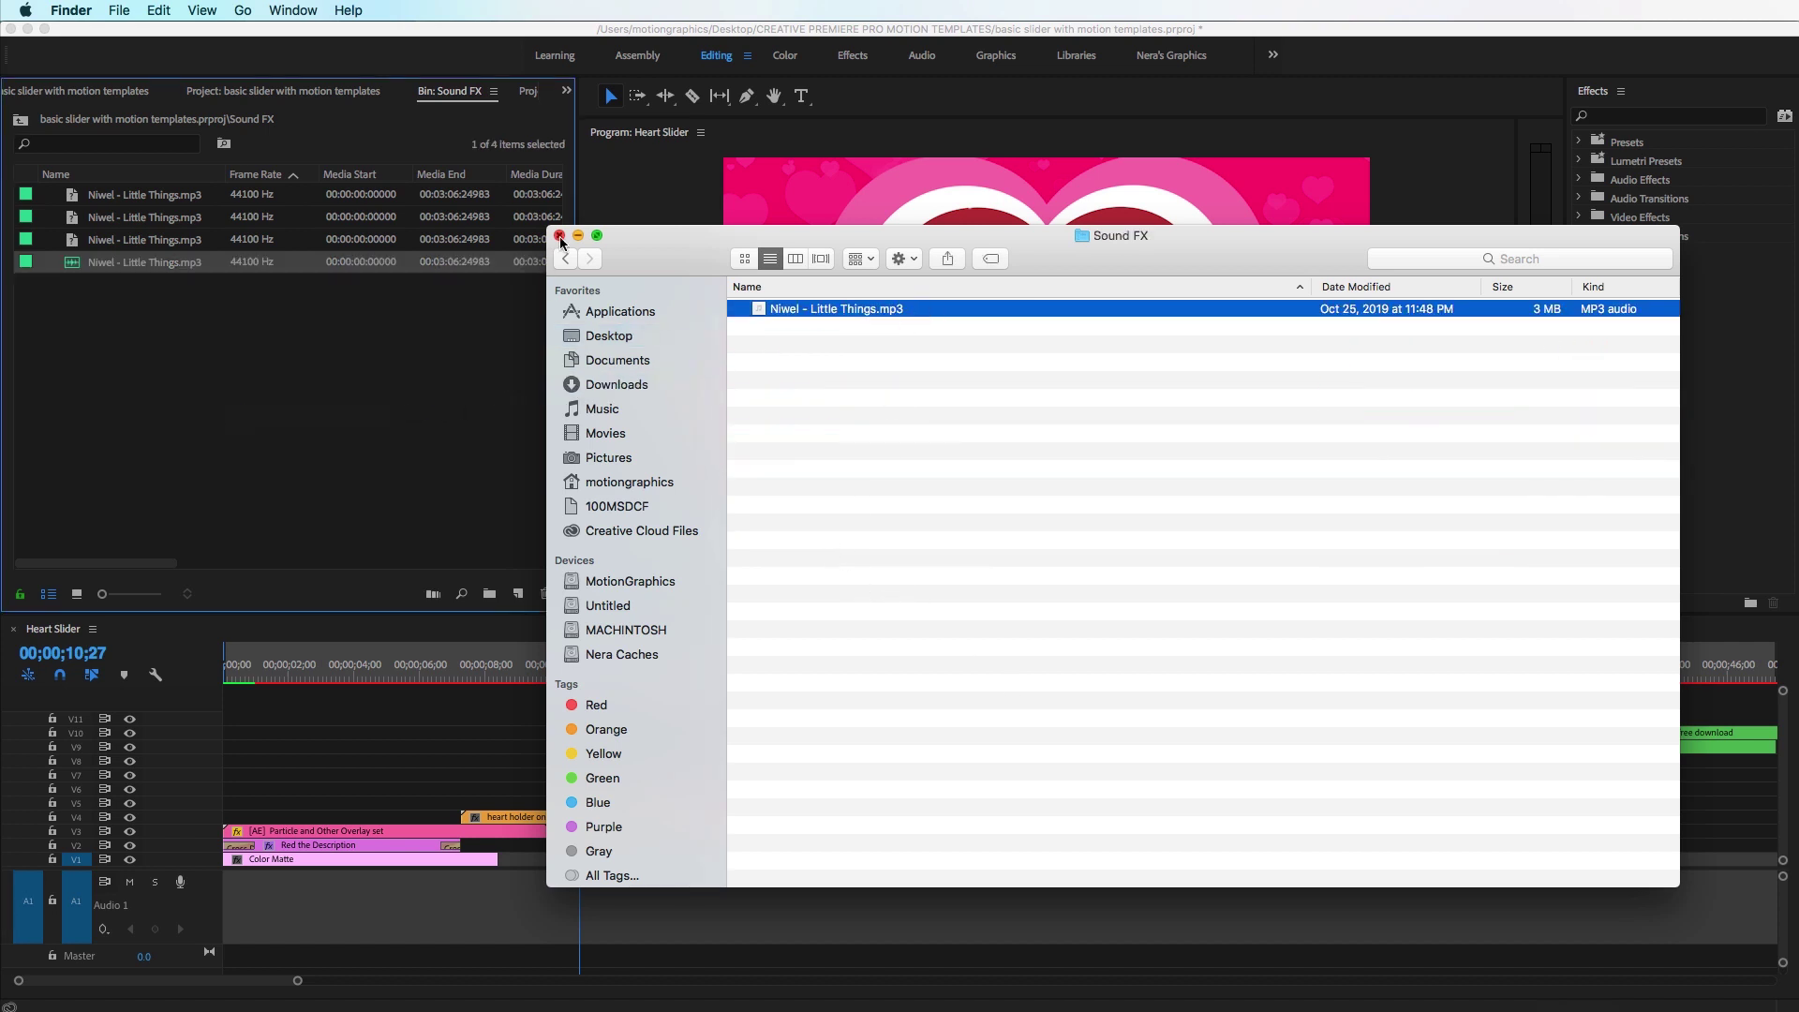
- Close the Finder Sound FX window and open the project's img bin in Premiere Pro
{"action": "left_click", "coordinate": [85, 183]}
{"action": "left_click", "coordinate": [21, 122]}
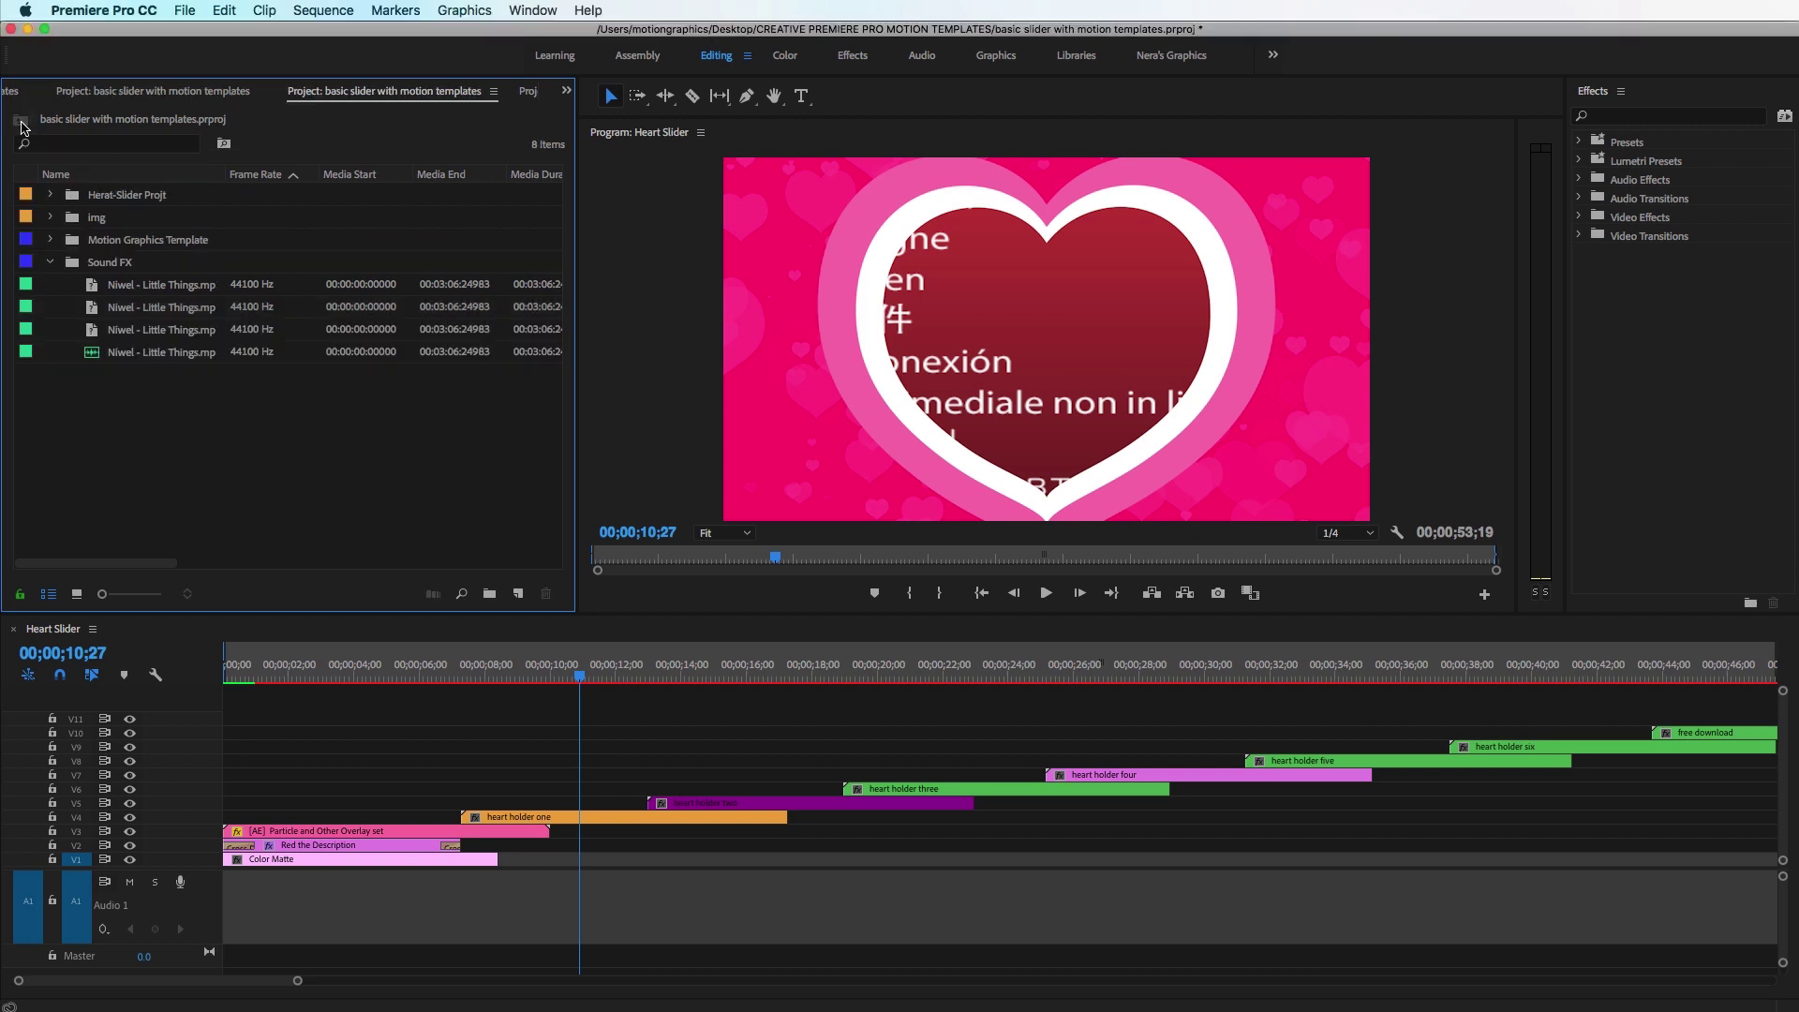
{"action": "double_click", "coordinate": [80, 225]}
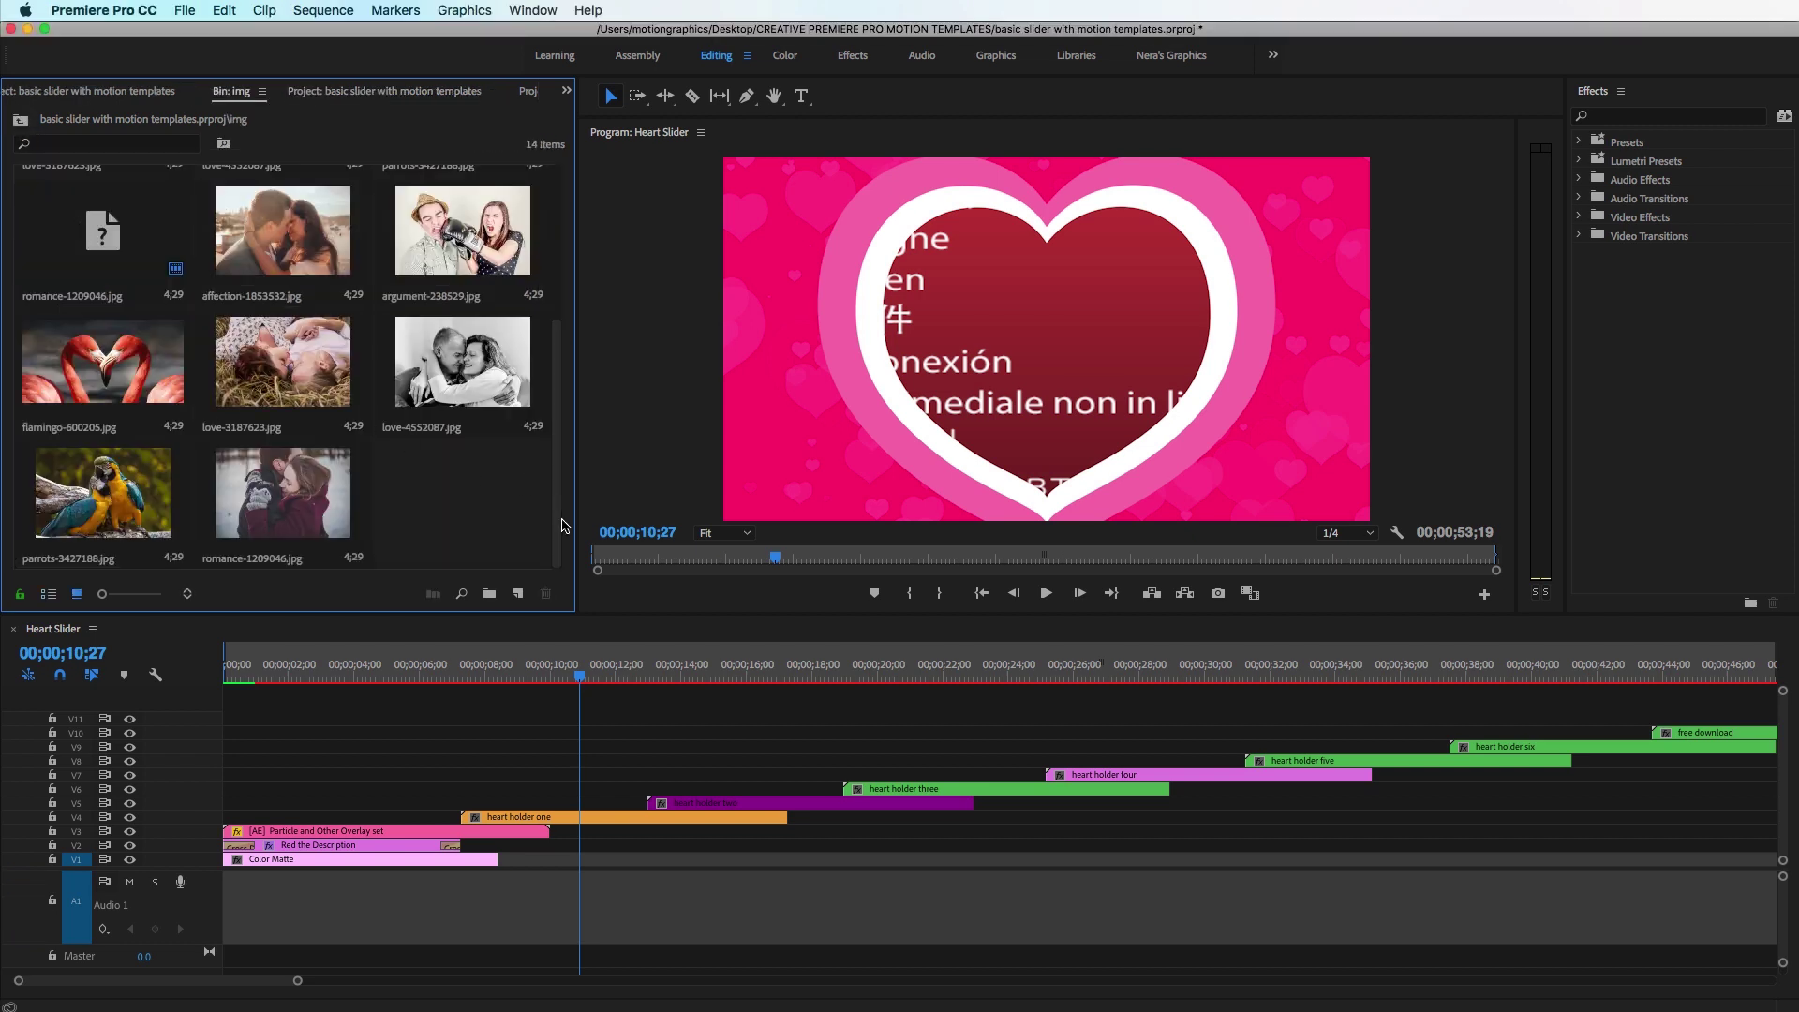
- Open the heart holder one sequence from the Heart Slider timeline, and open its nested img-heart-001 sequence
{"action": "left_click", "coordinate": [525, 817]}
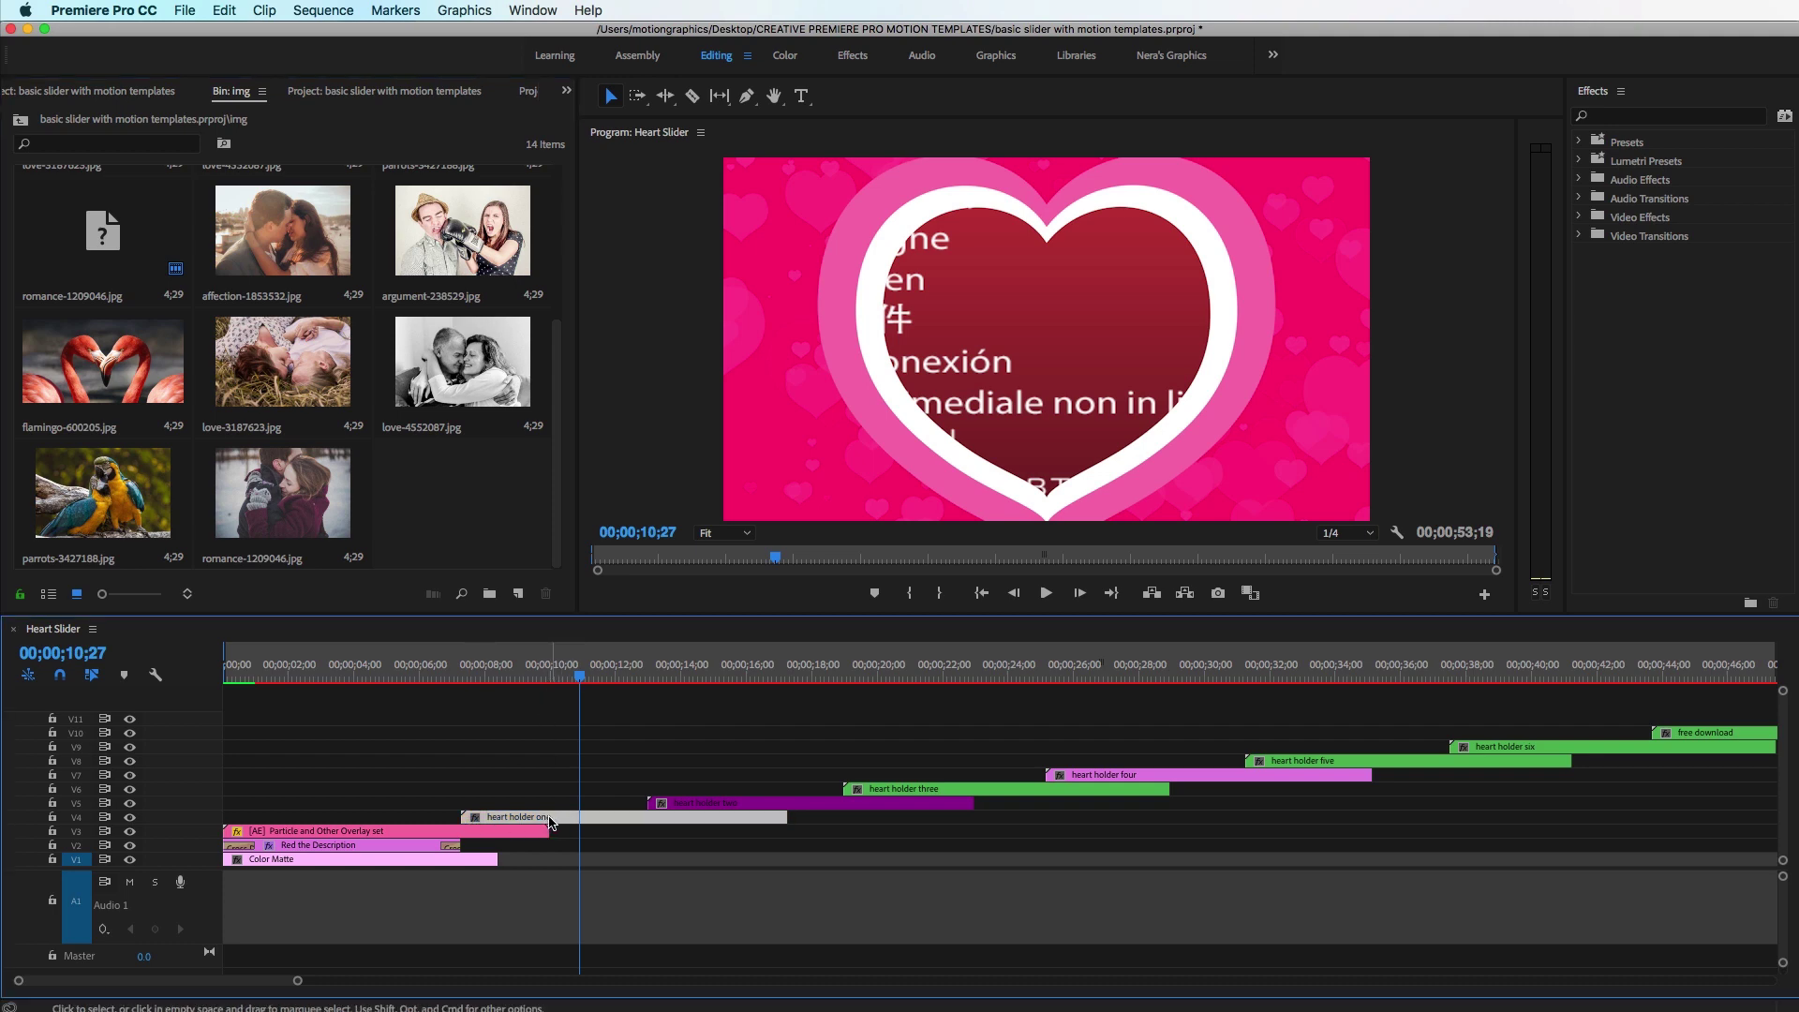
{"action": "double_click", "coordinate": [550, 822]}
{"action": "left_click", "coordinate": [380, 744]}
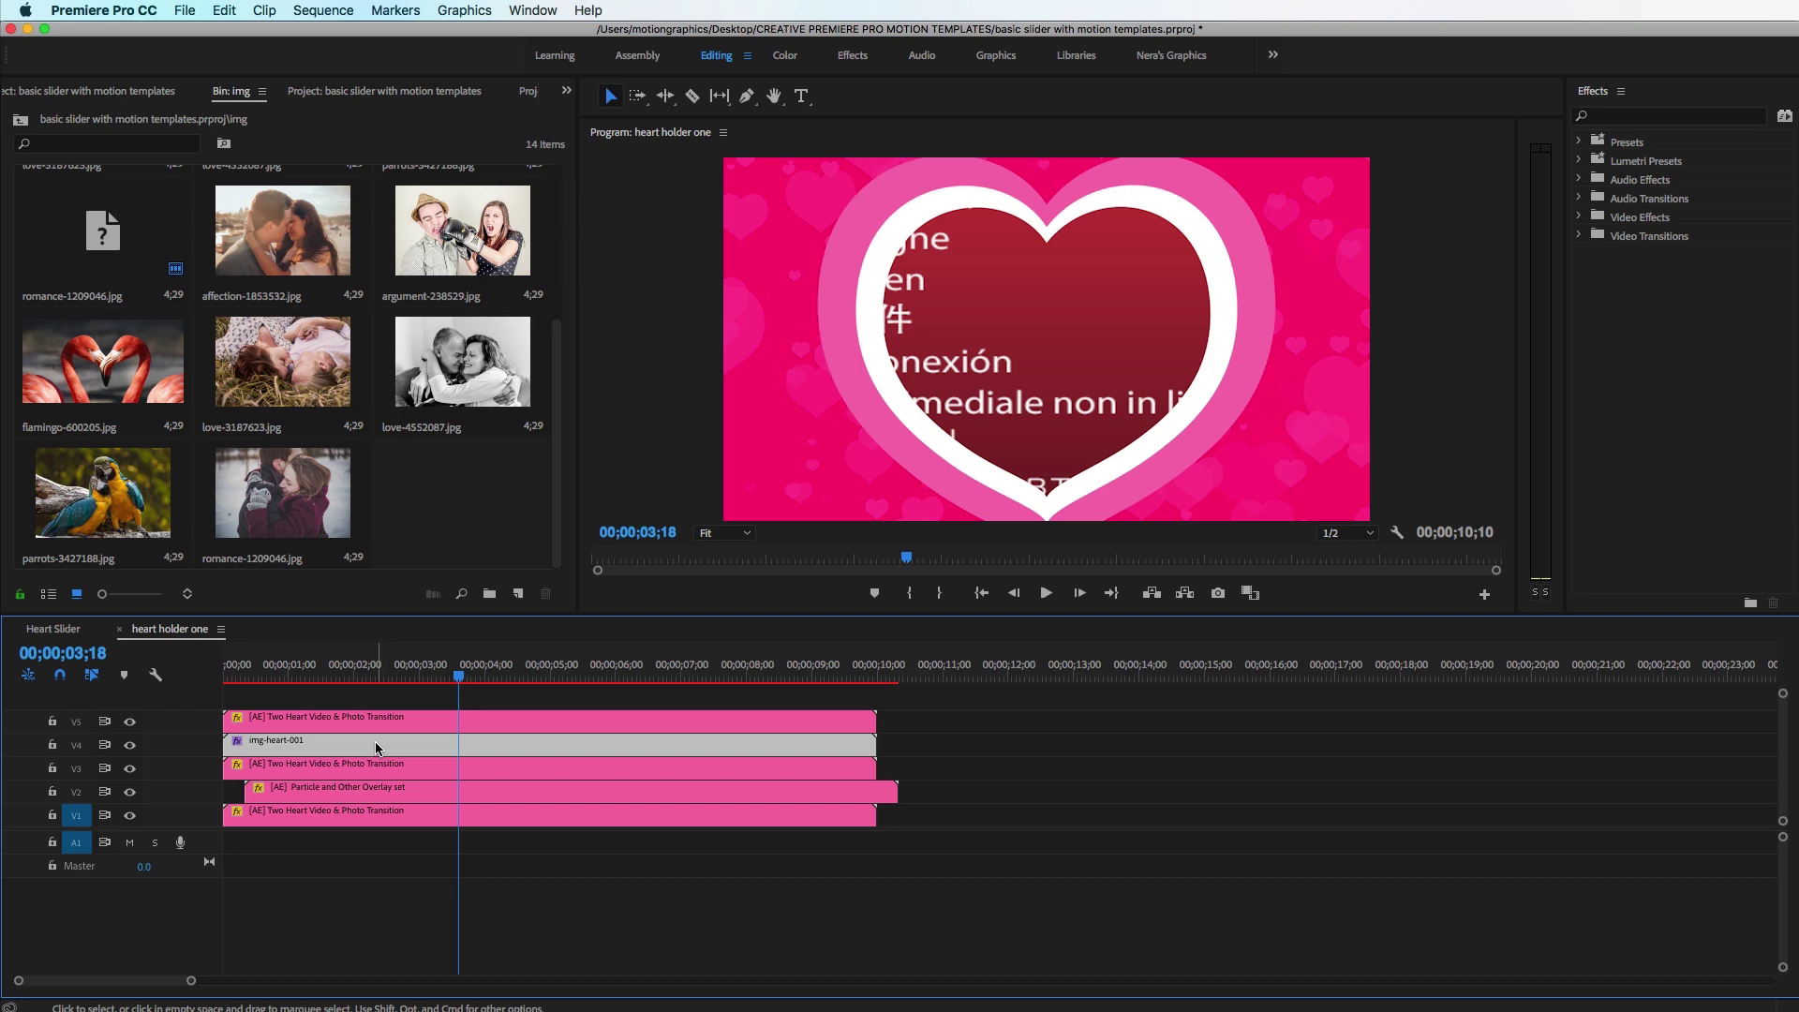
{"action": "double_click", "coordinate": [386, 740]}
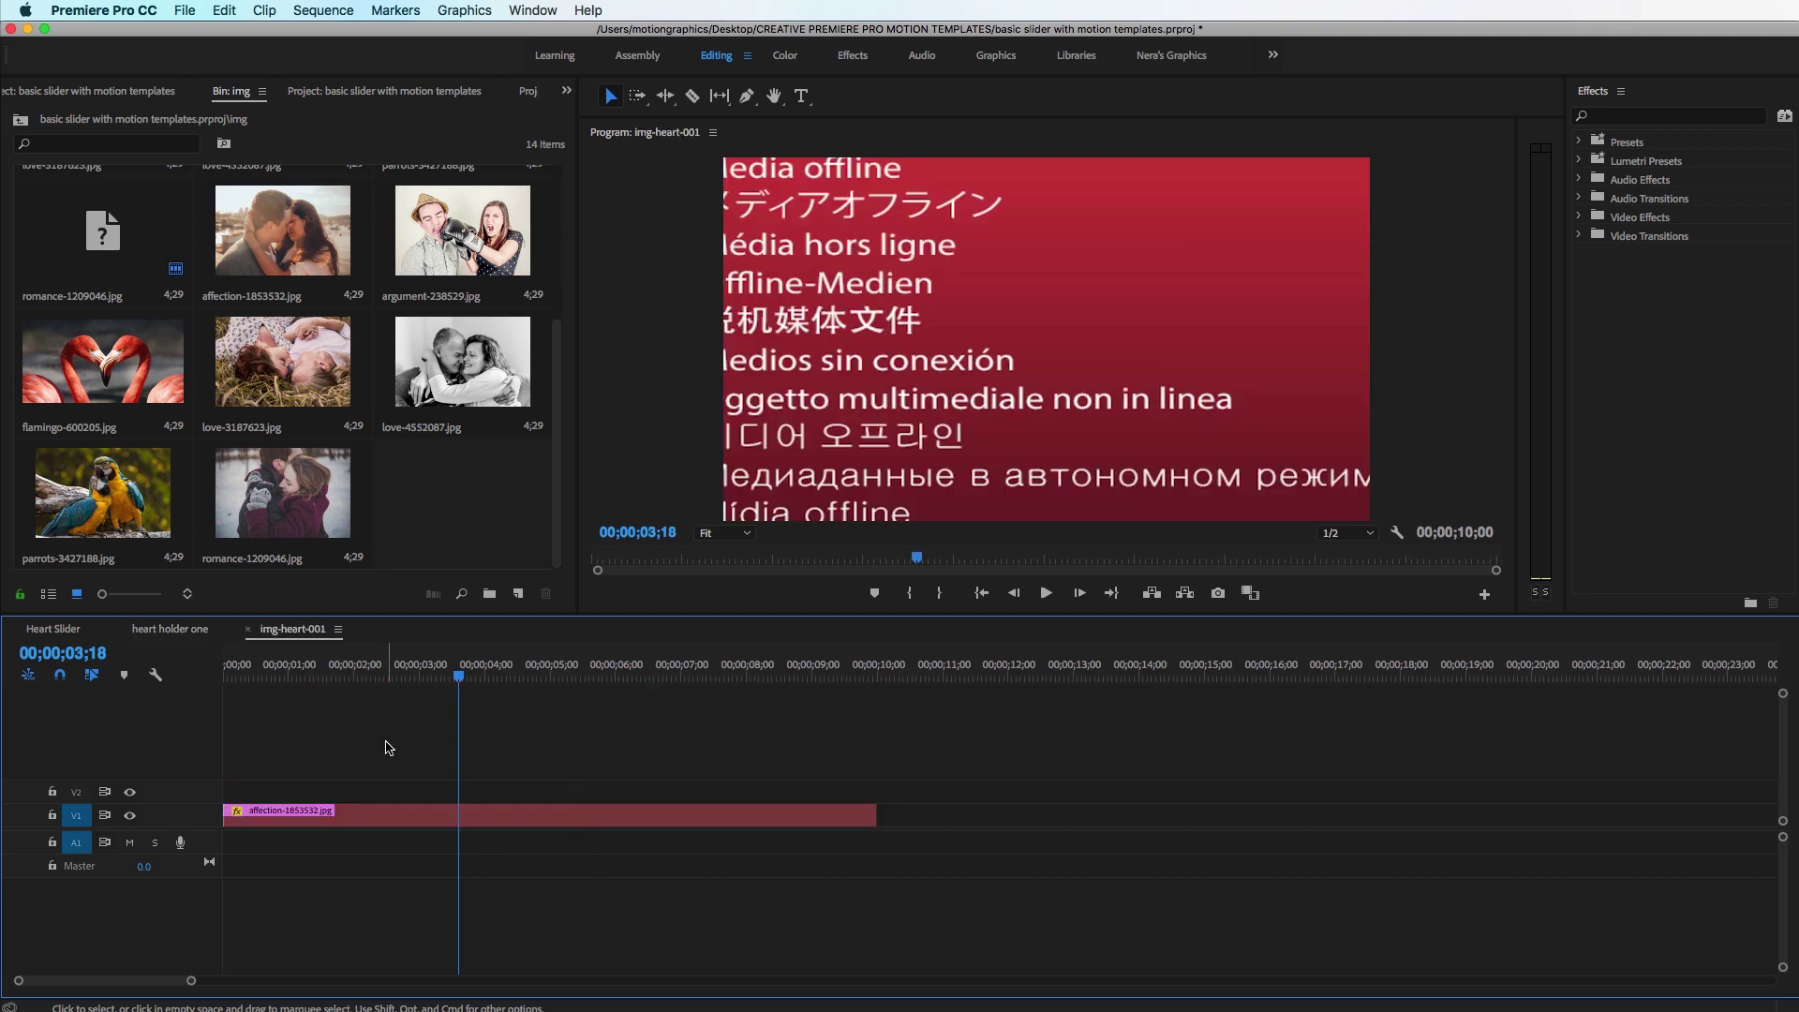
- Replace the offline clip in img-heart-001 with affection-1853532.jpg from the img bin, and return to the Heart Slider sequence
{"action": "left_click", "coordinate": [228, 673]}
{"action": "left_click_drag", "start_coordinate": [234, 709], "coordinate": [366, 763]}
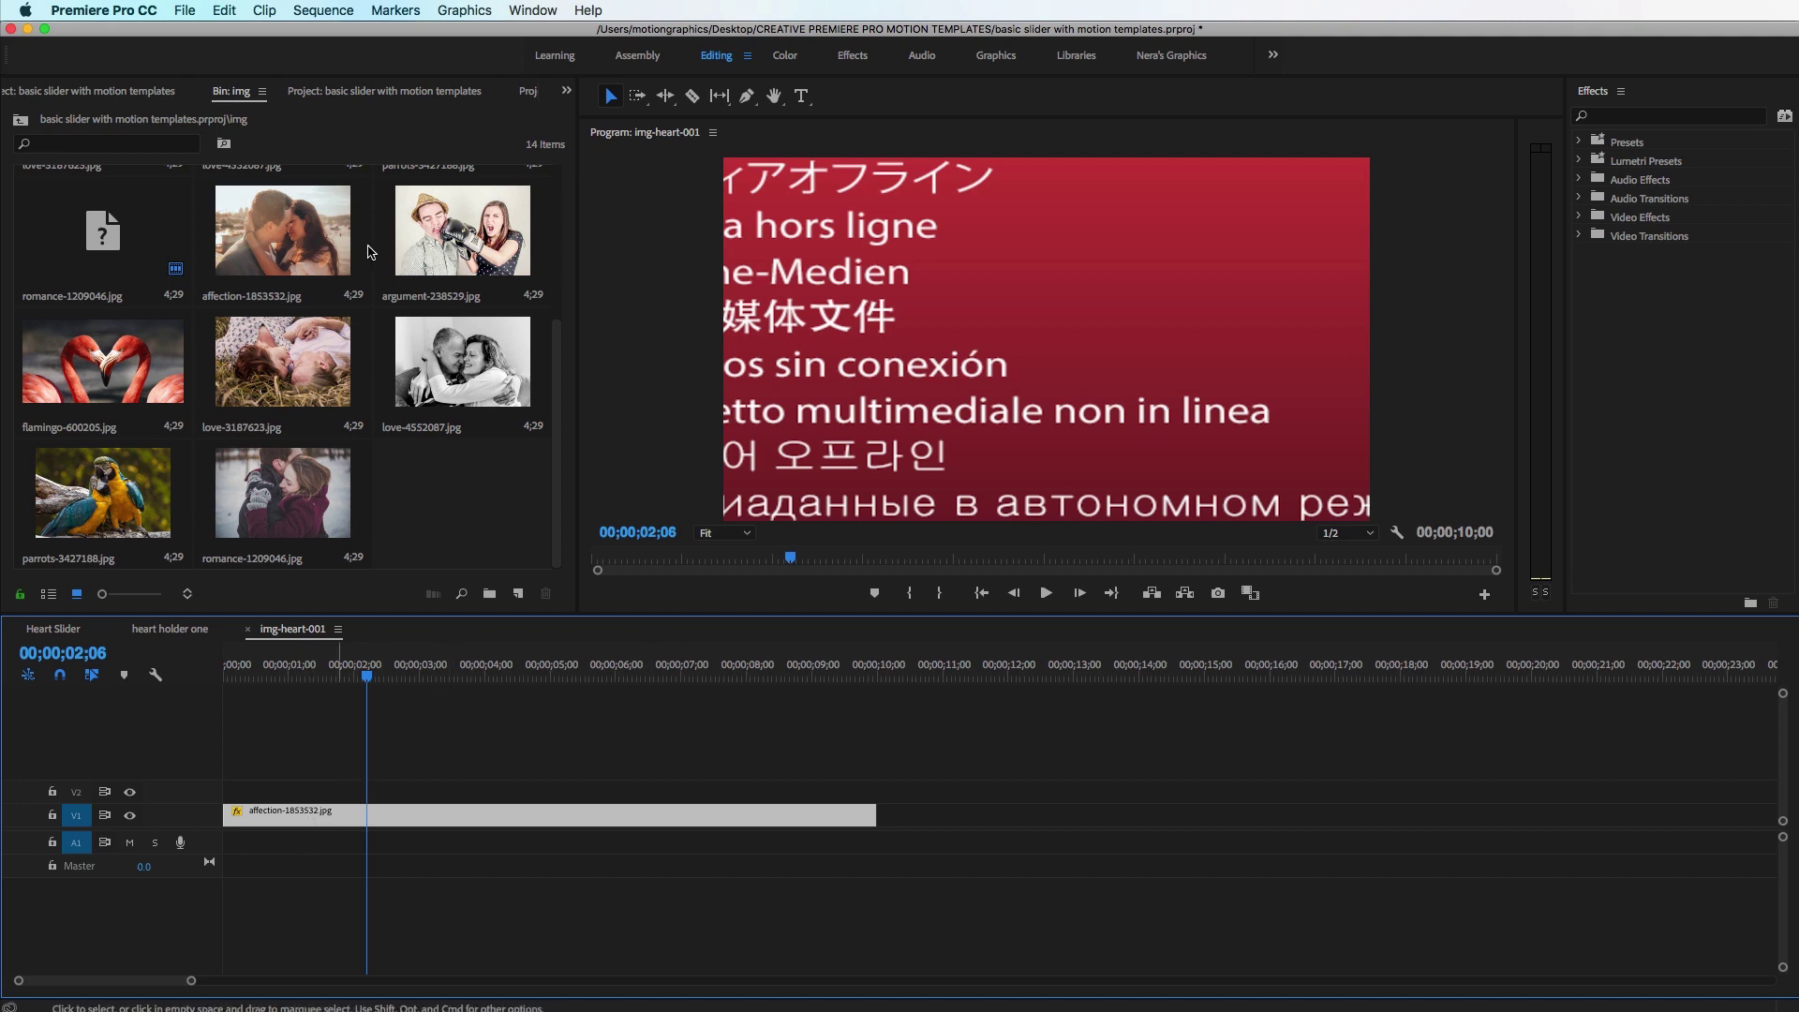
{"action": "left_click", "coordinate": [298, 254]}
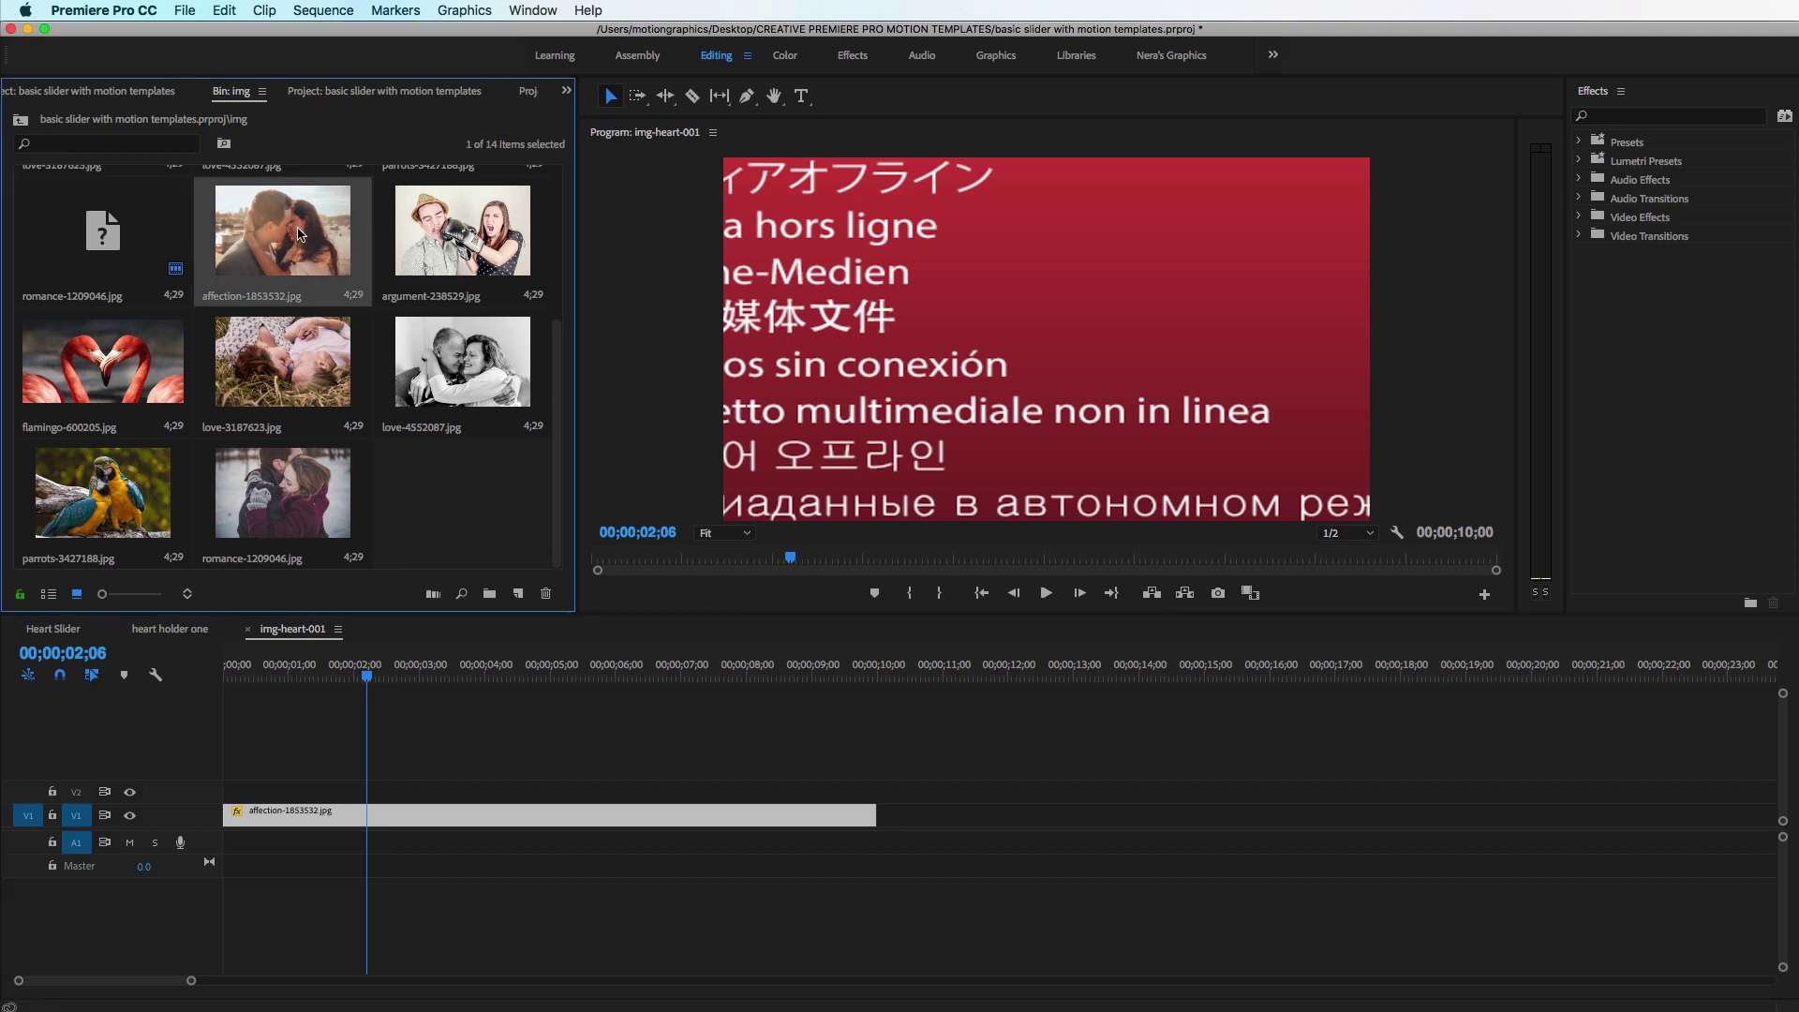
{"action": "left_click", "coordinate": [251, 817]}
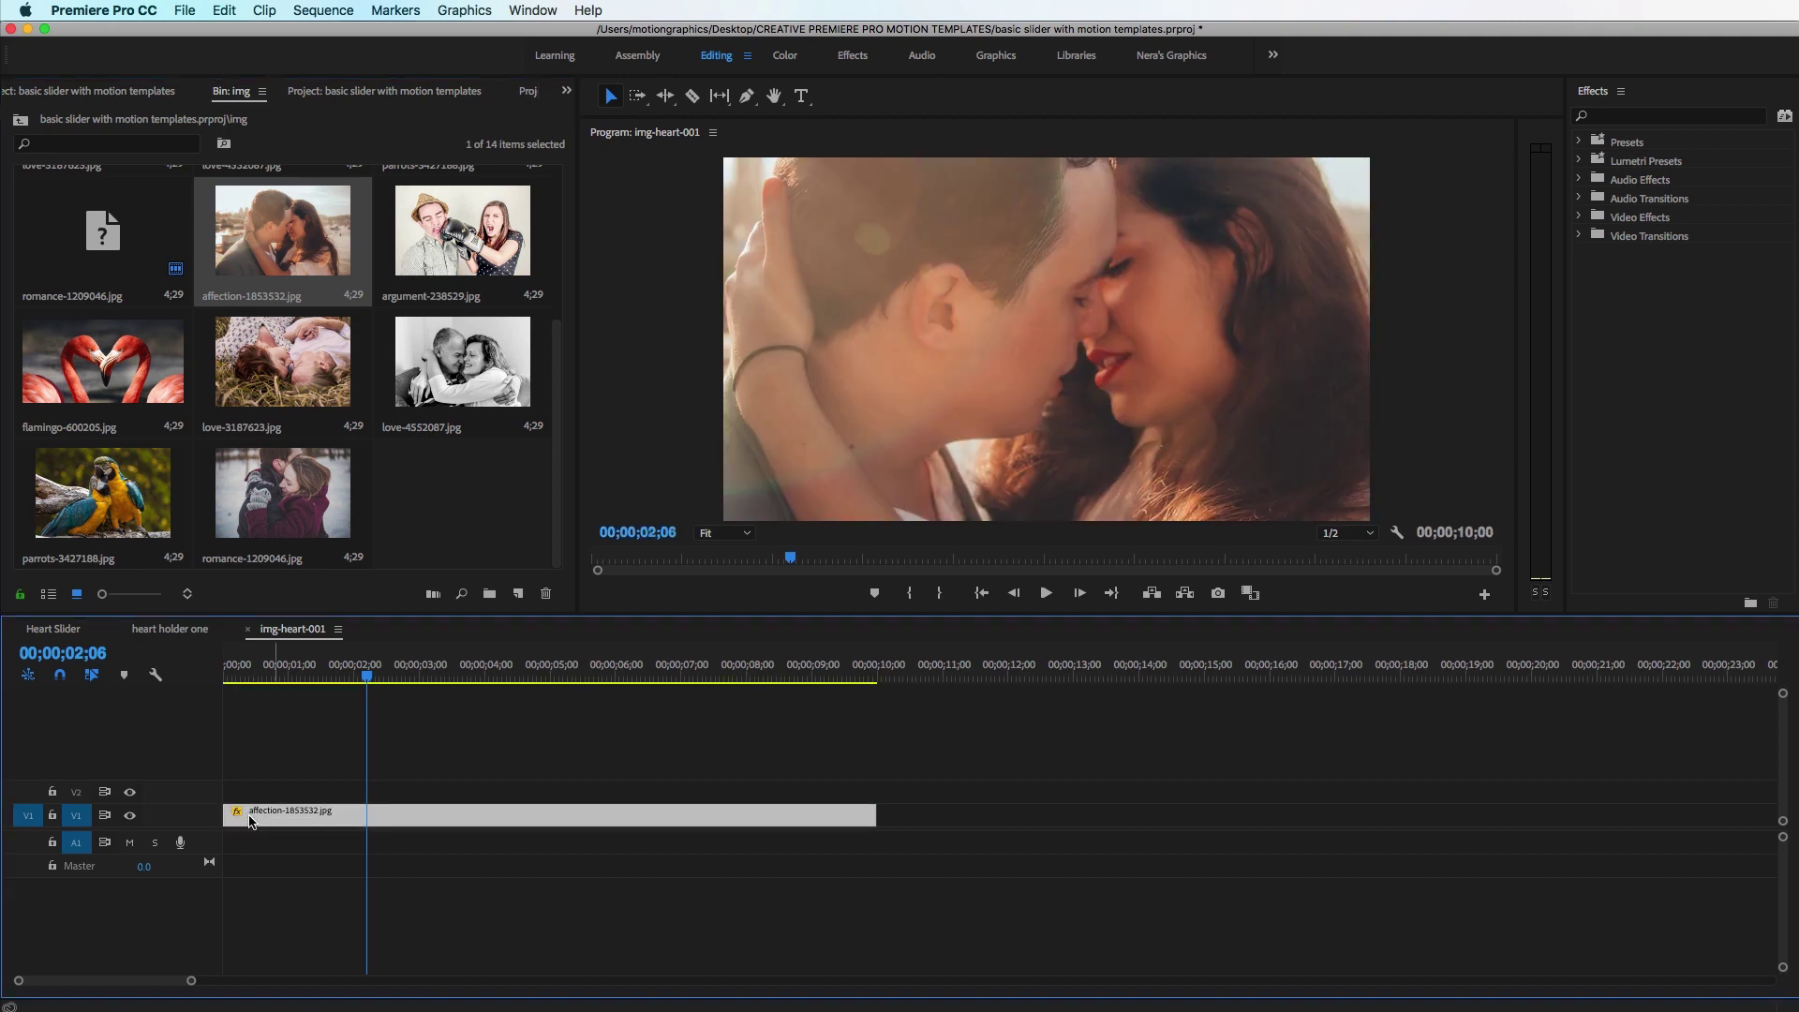
{"action": "key", "text": "Home"}
{"action": "key", "text": "space"}
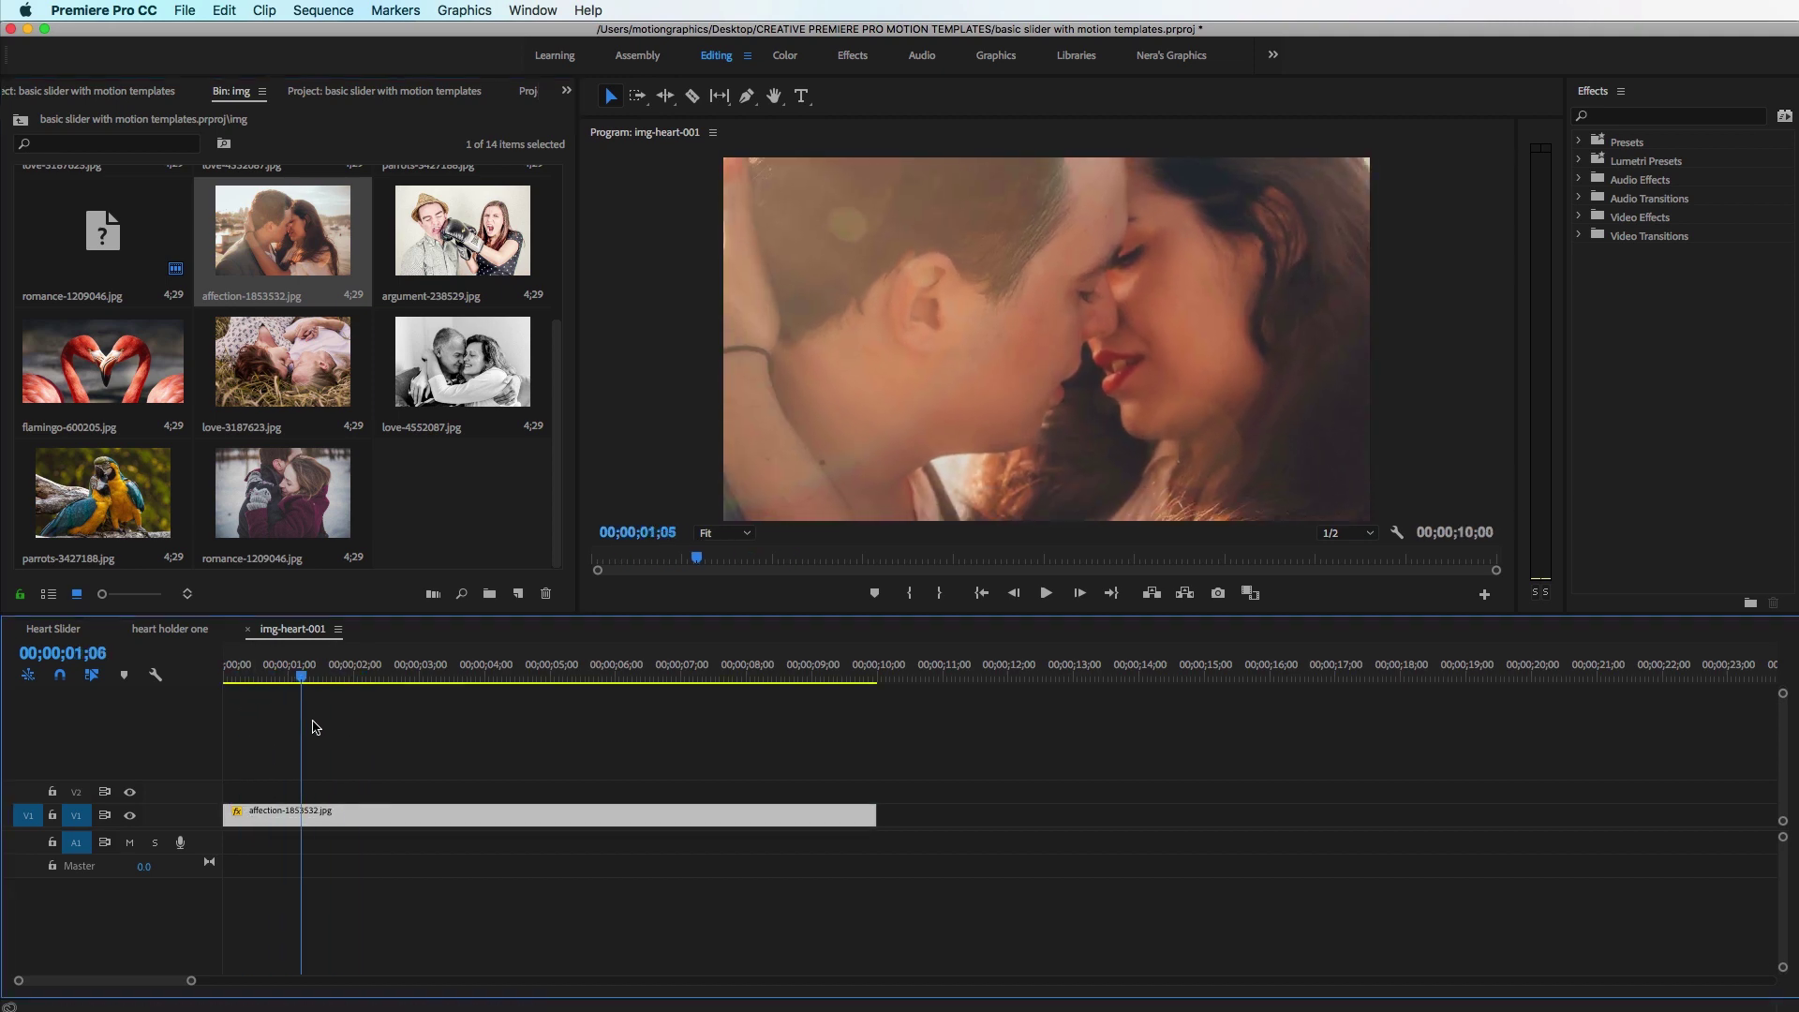
{"action": "left_click", "coordinate": [248, 629]}
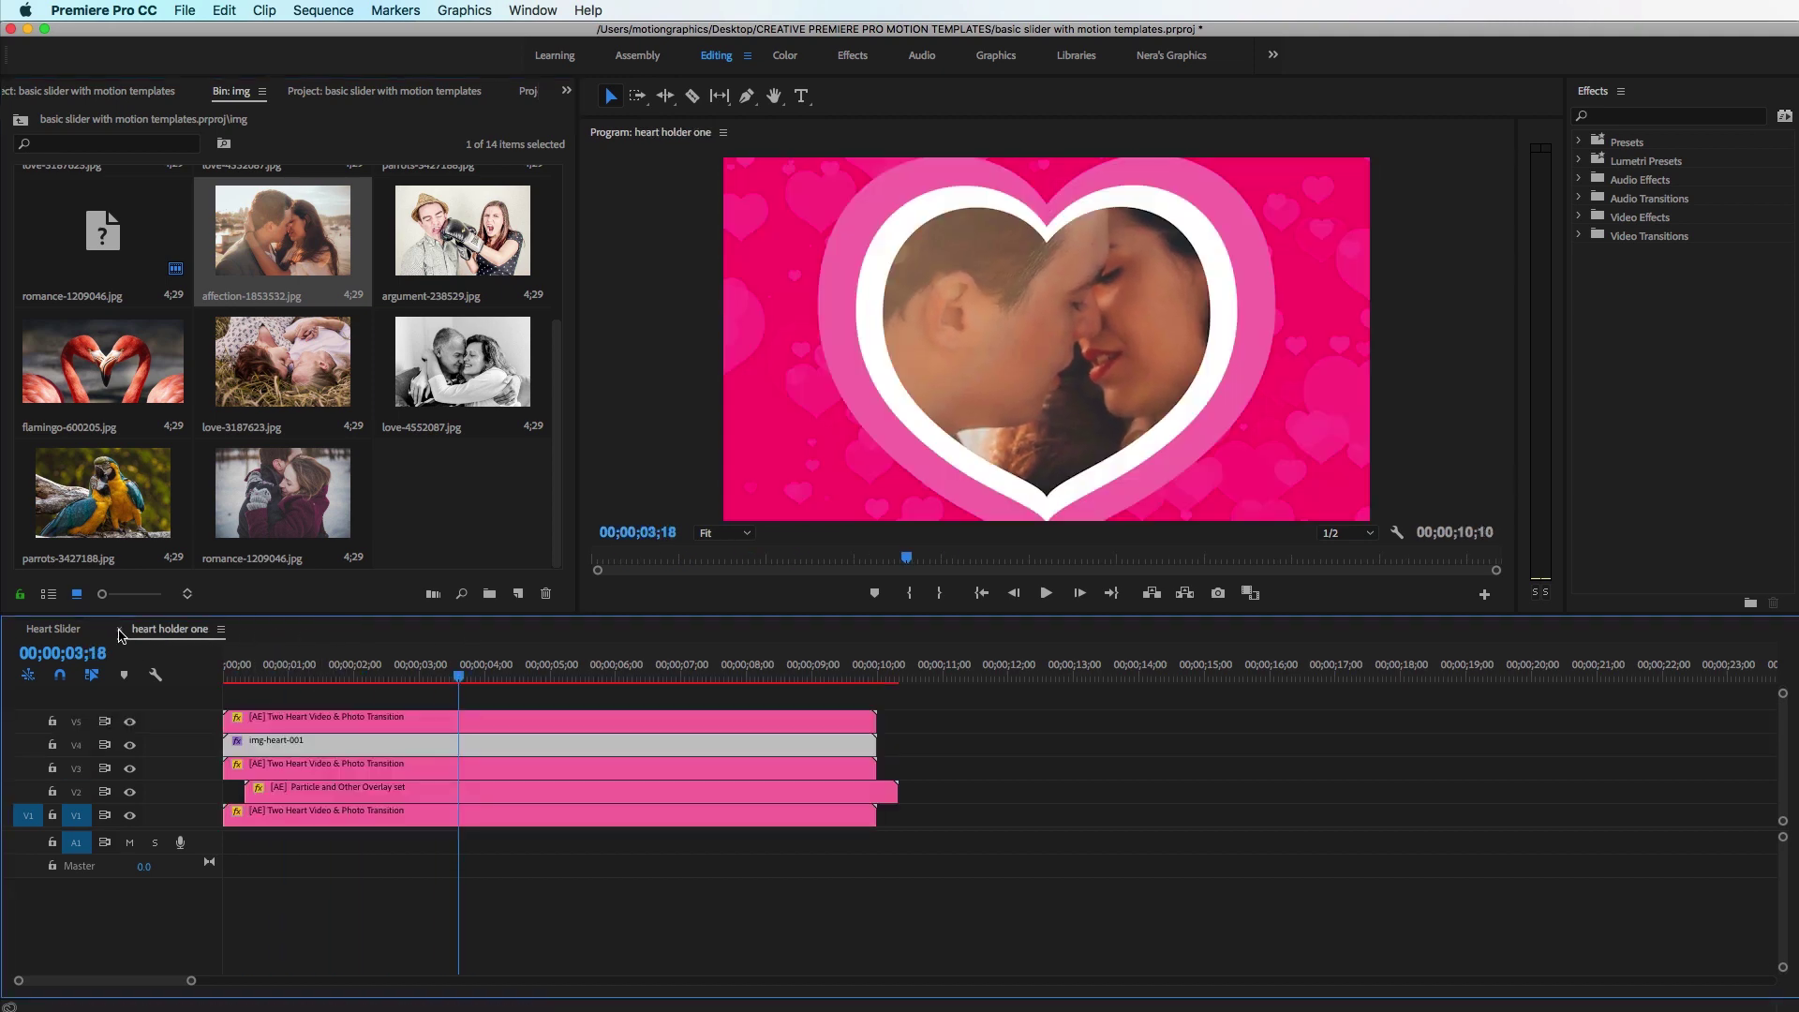
{"action": "left_click", "coordinate": [119, 631]}
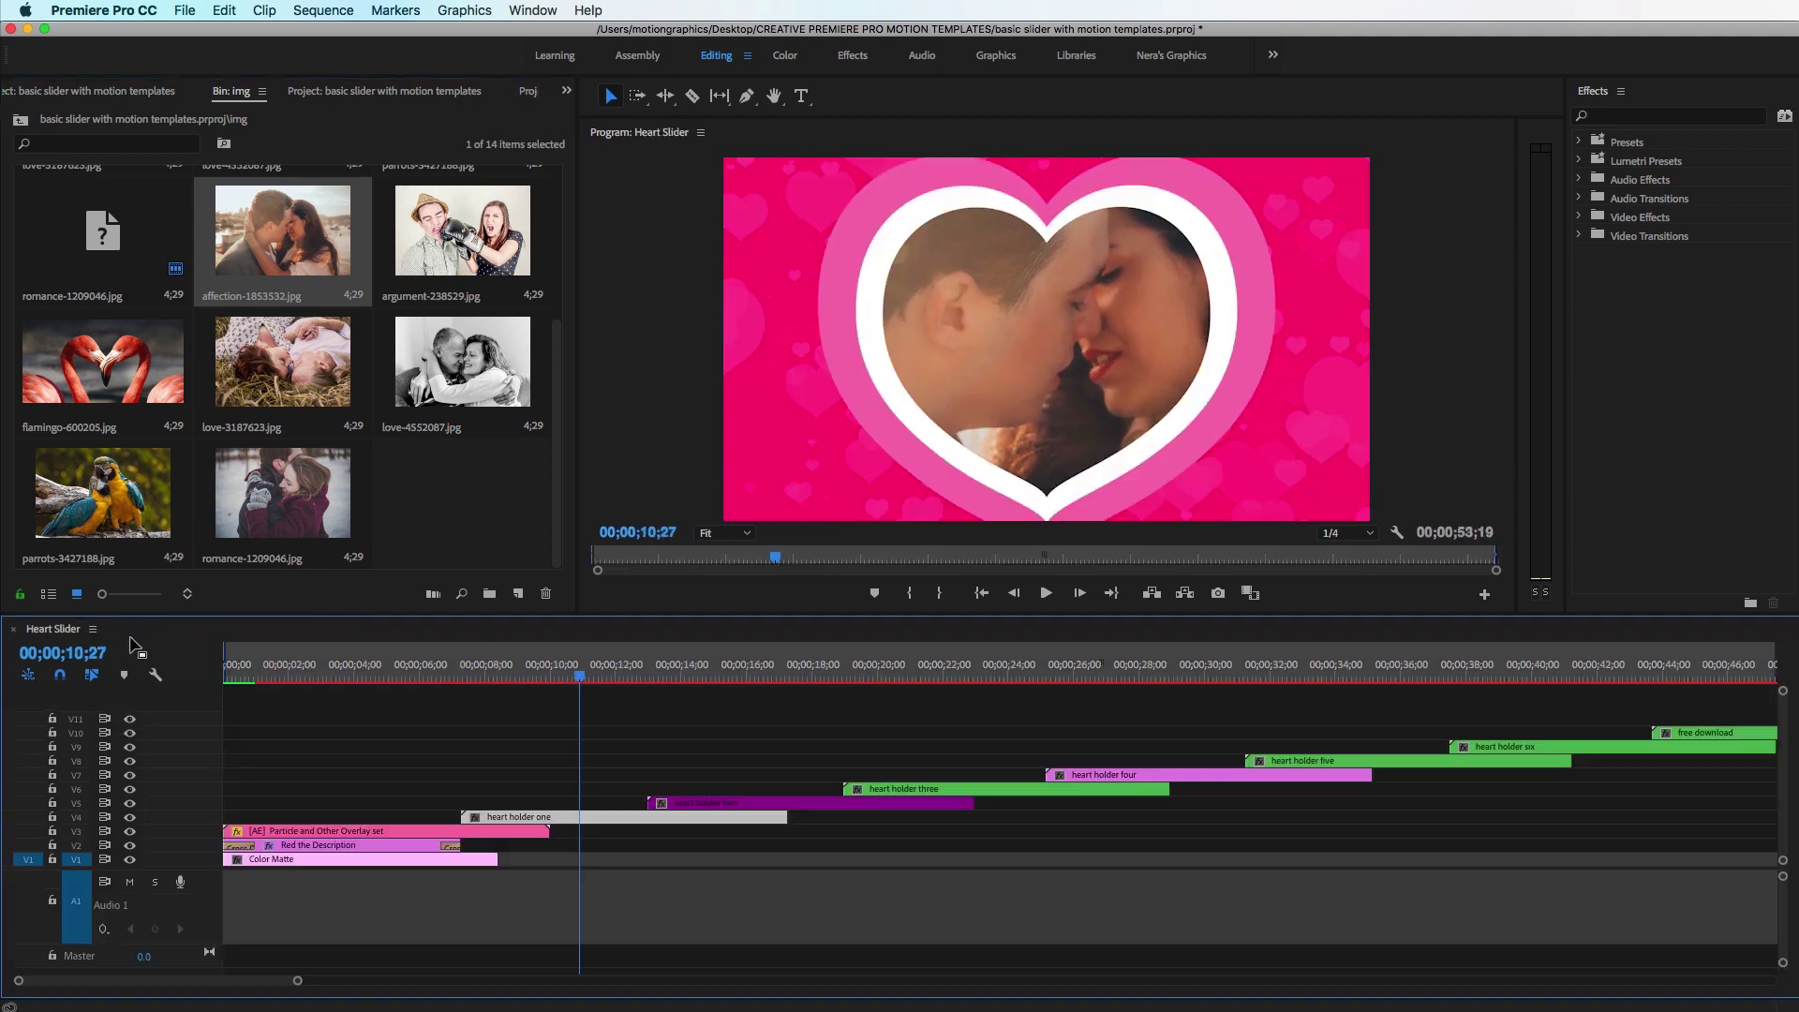
- Replace the offline clip in heart holder two's nested img-heart-002 with argument-238529.jpg from the img bin, and return to the Heart Slider sequence
{"action": "double_click", "coordinate": [724, 807]}
{"action": "double_click", "coordinate": [394, 740]}
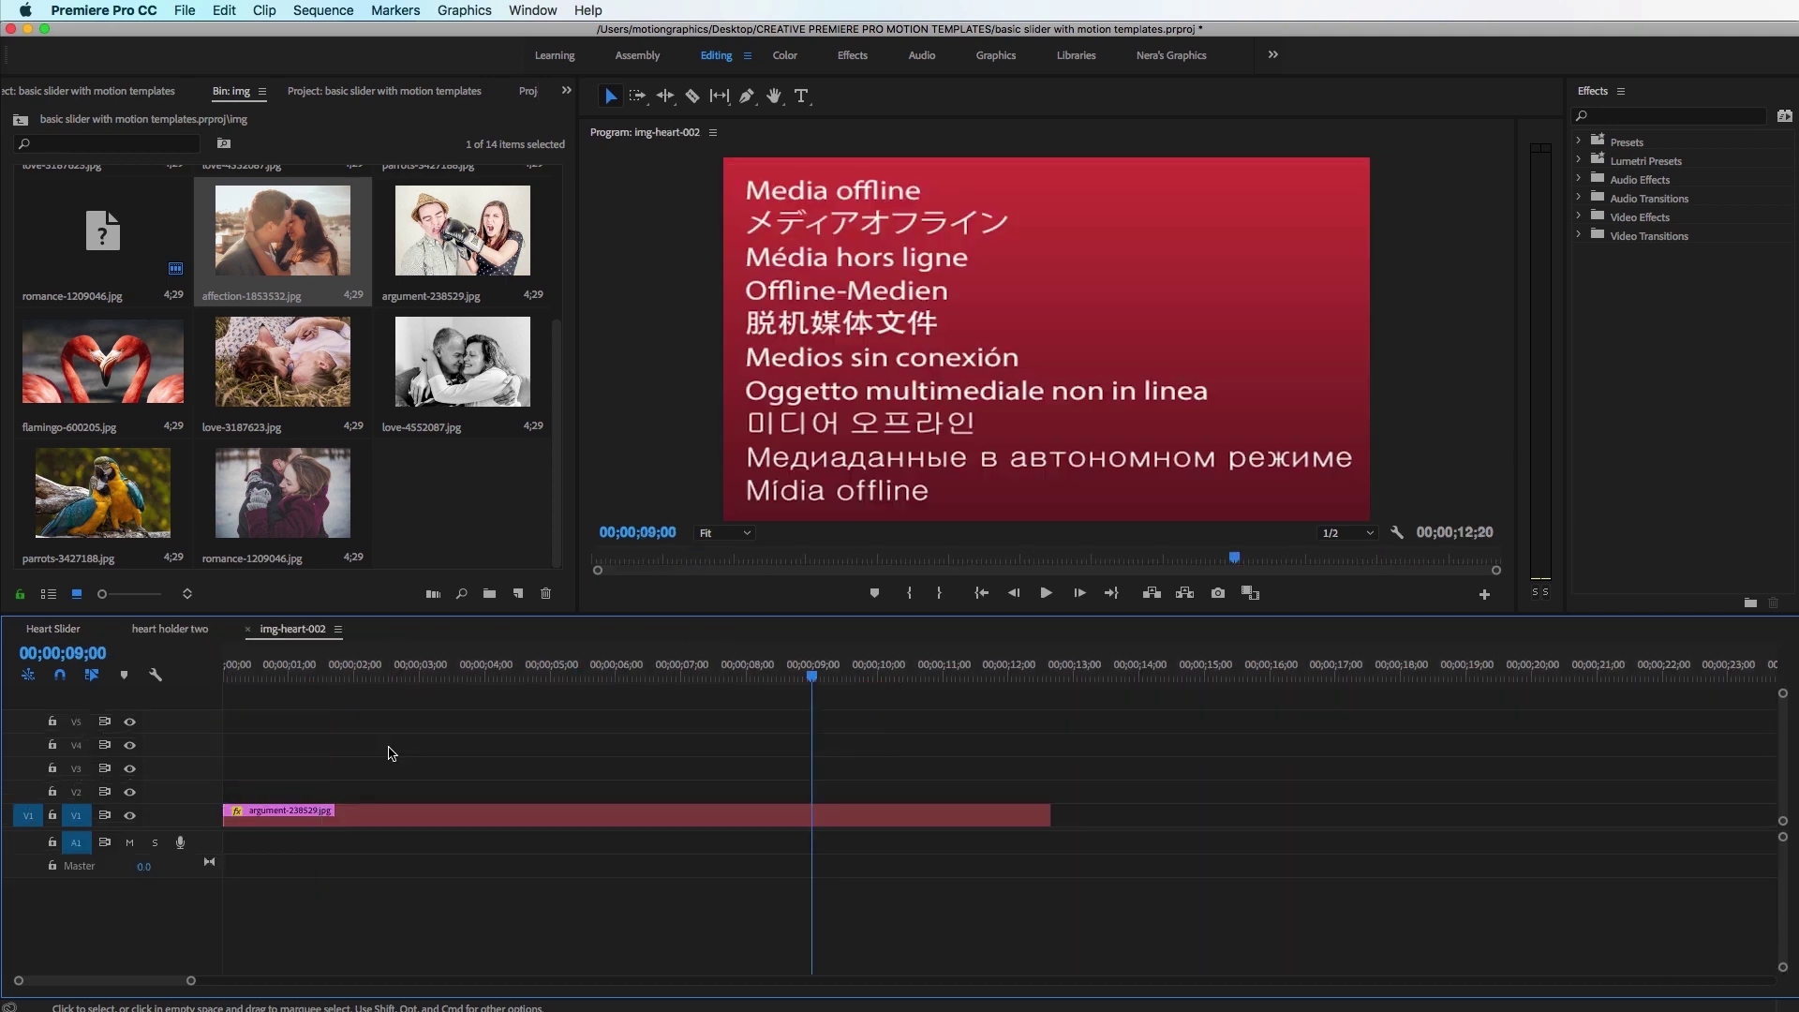
{"action": "left_click", "coordinate": [360, 824]}
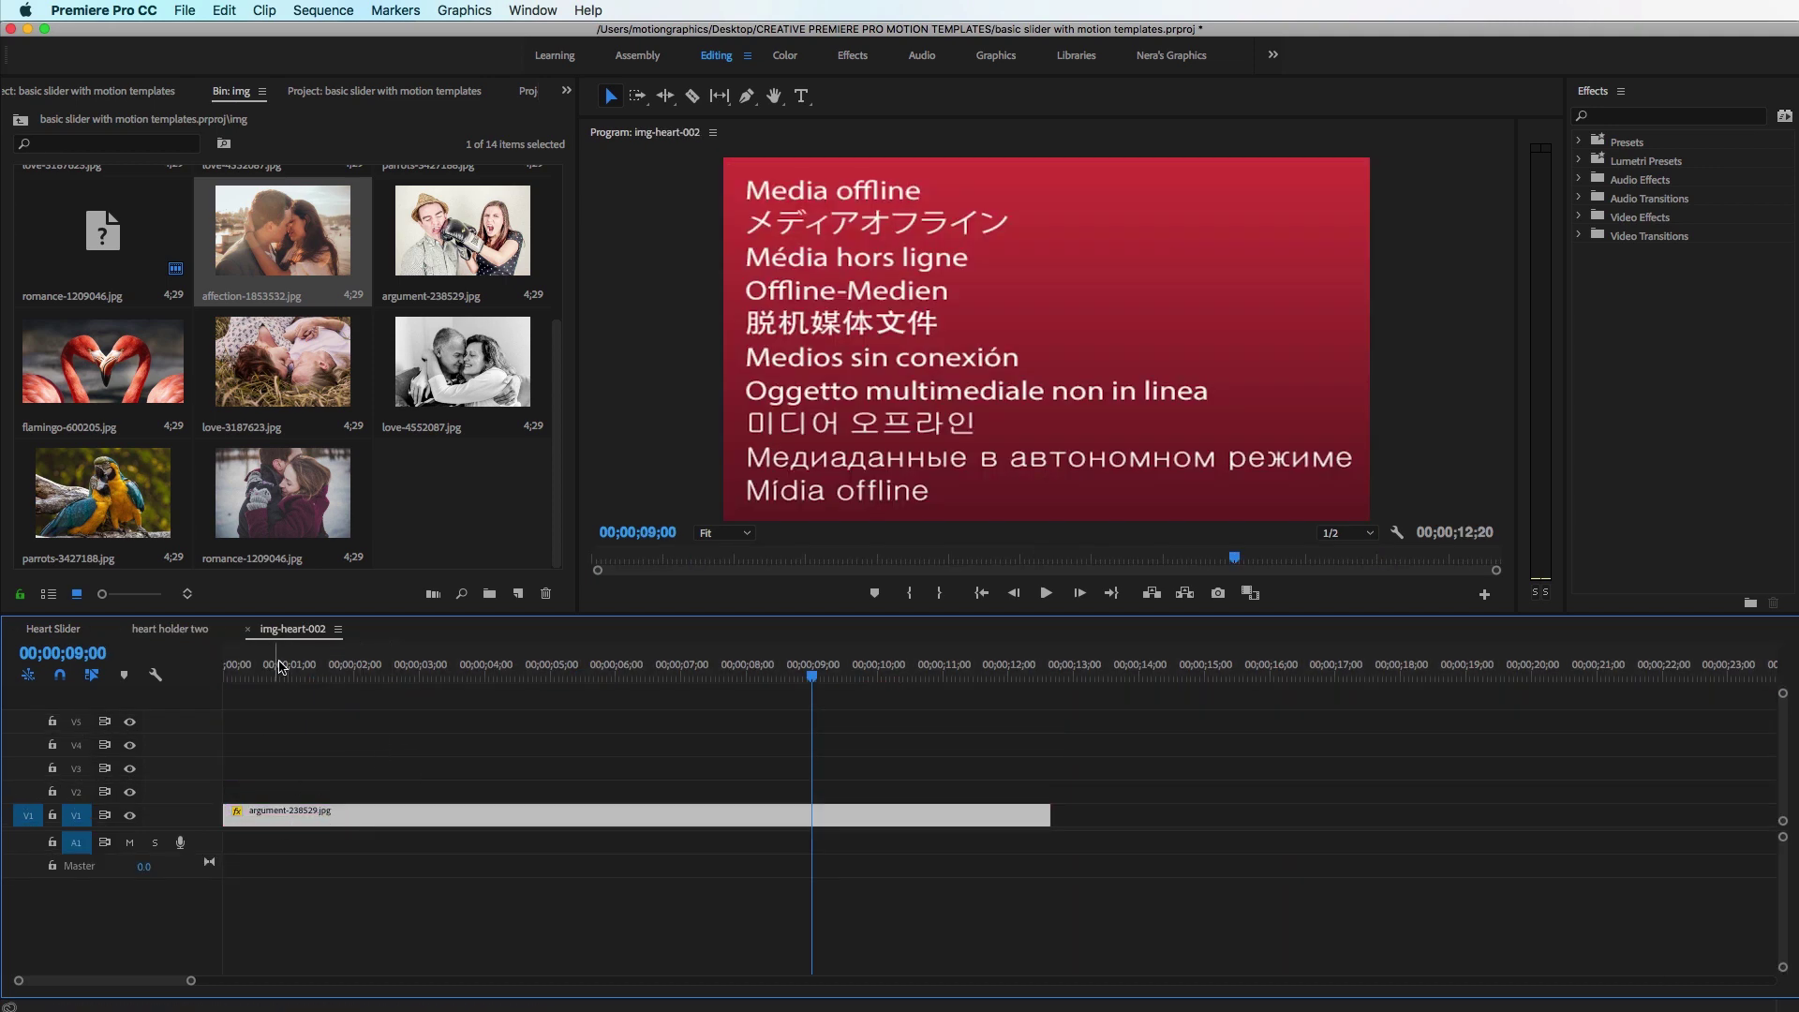
{"action": "left_click", "coordinate": [465, 251]}
{"action": "left_click_drag", "start_coordinate": [465, 251], "coordinate": [312, 818]}
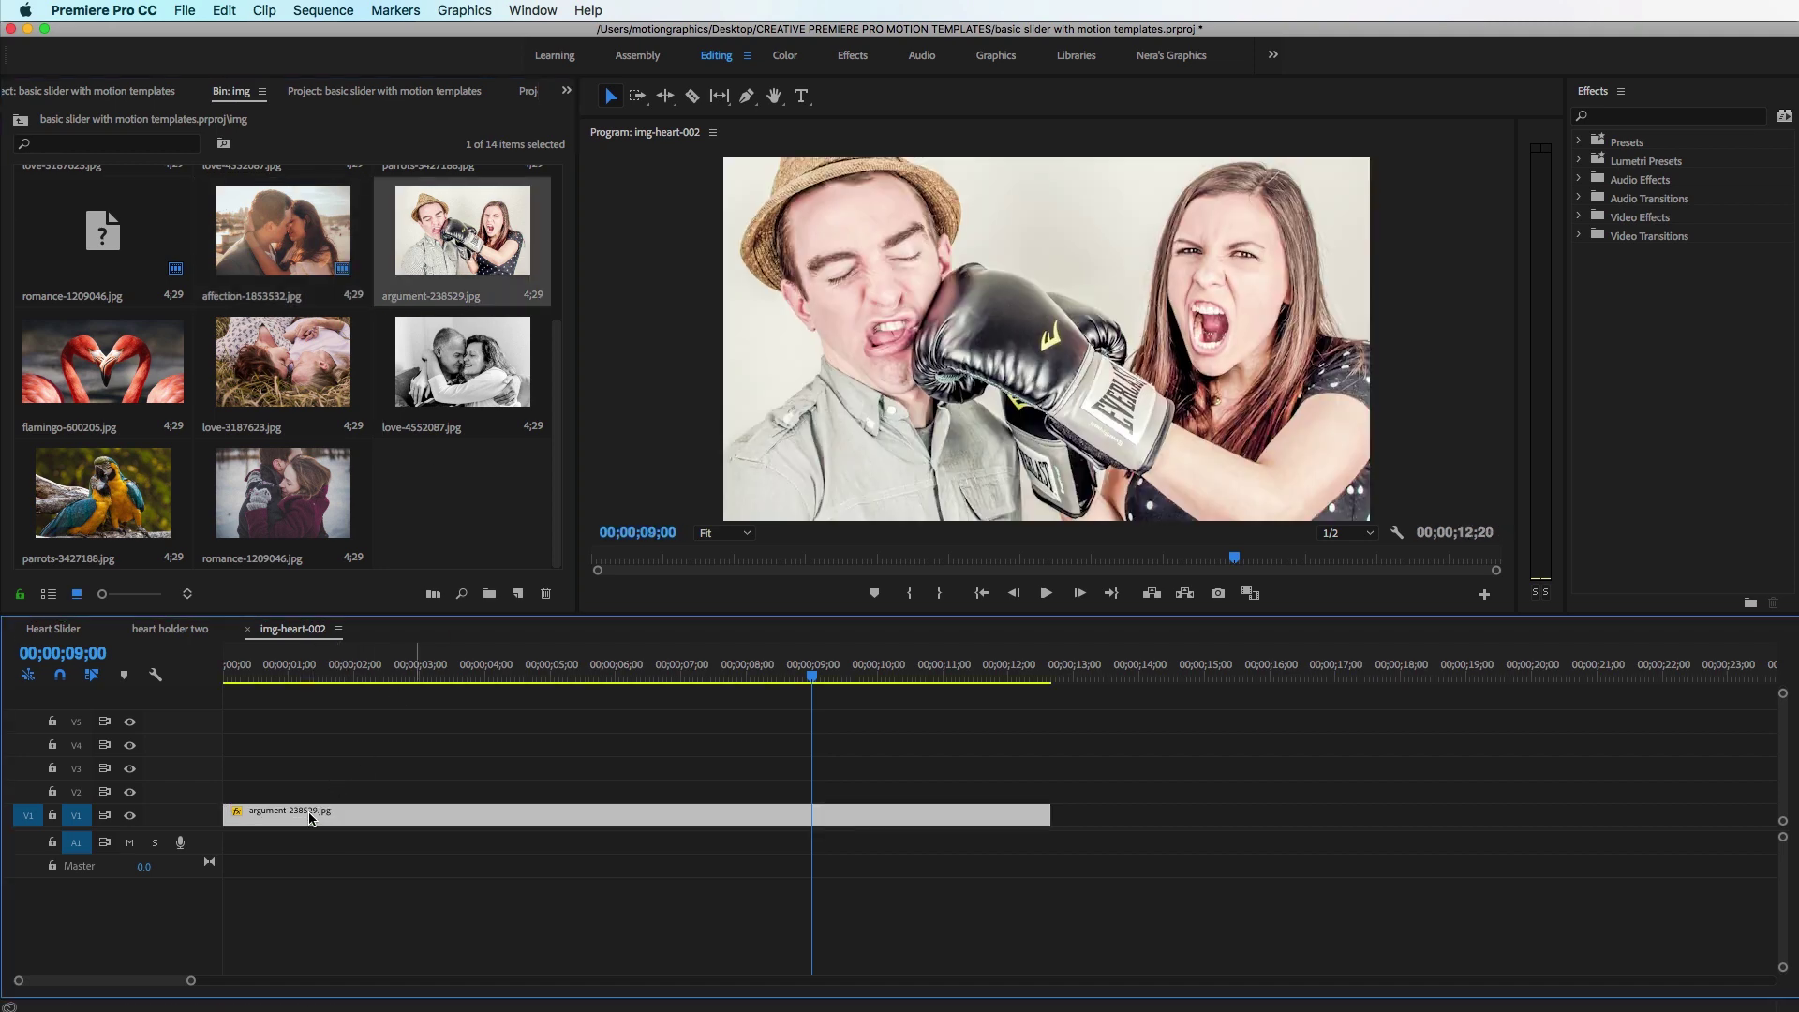
{"action": "mouse_move", "coordinate": [354, 667]}
{"action": "left_mouse_down"}
{"action": "mouse_move", "coordinate": [230, 667]}
{"action": "mouse_move", "coordinate": [336, 668]}
{"action": "left_mouse_up"}
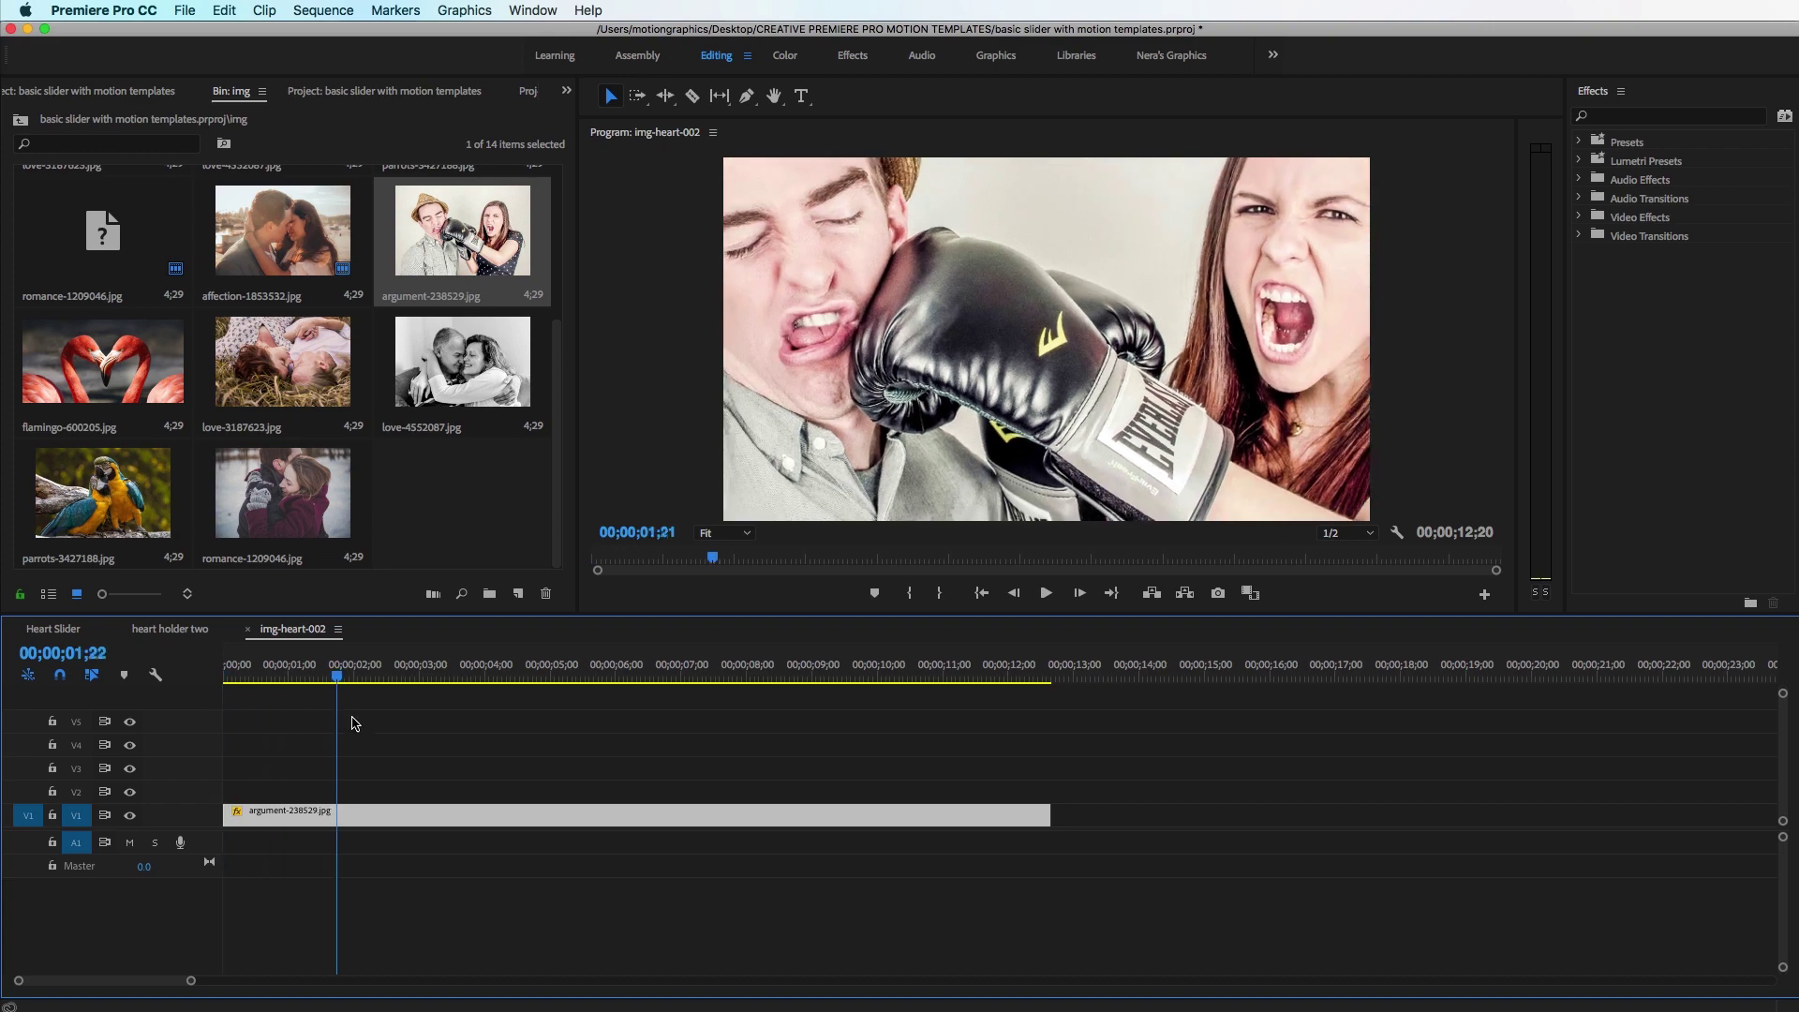
{"action": "left_click", "coordinate": [247, 629]}
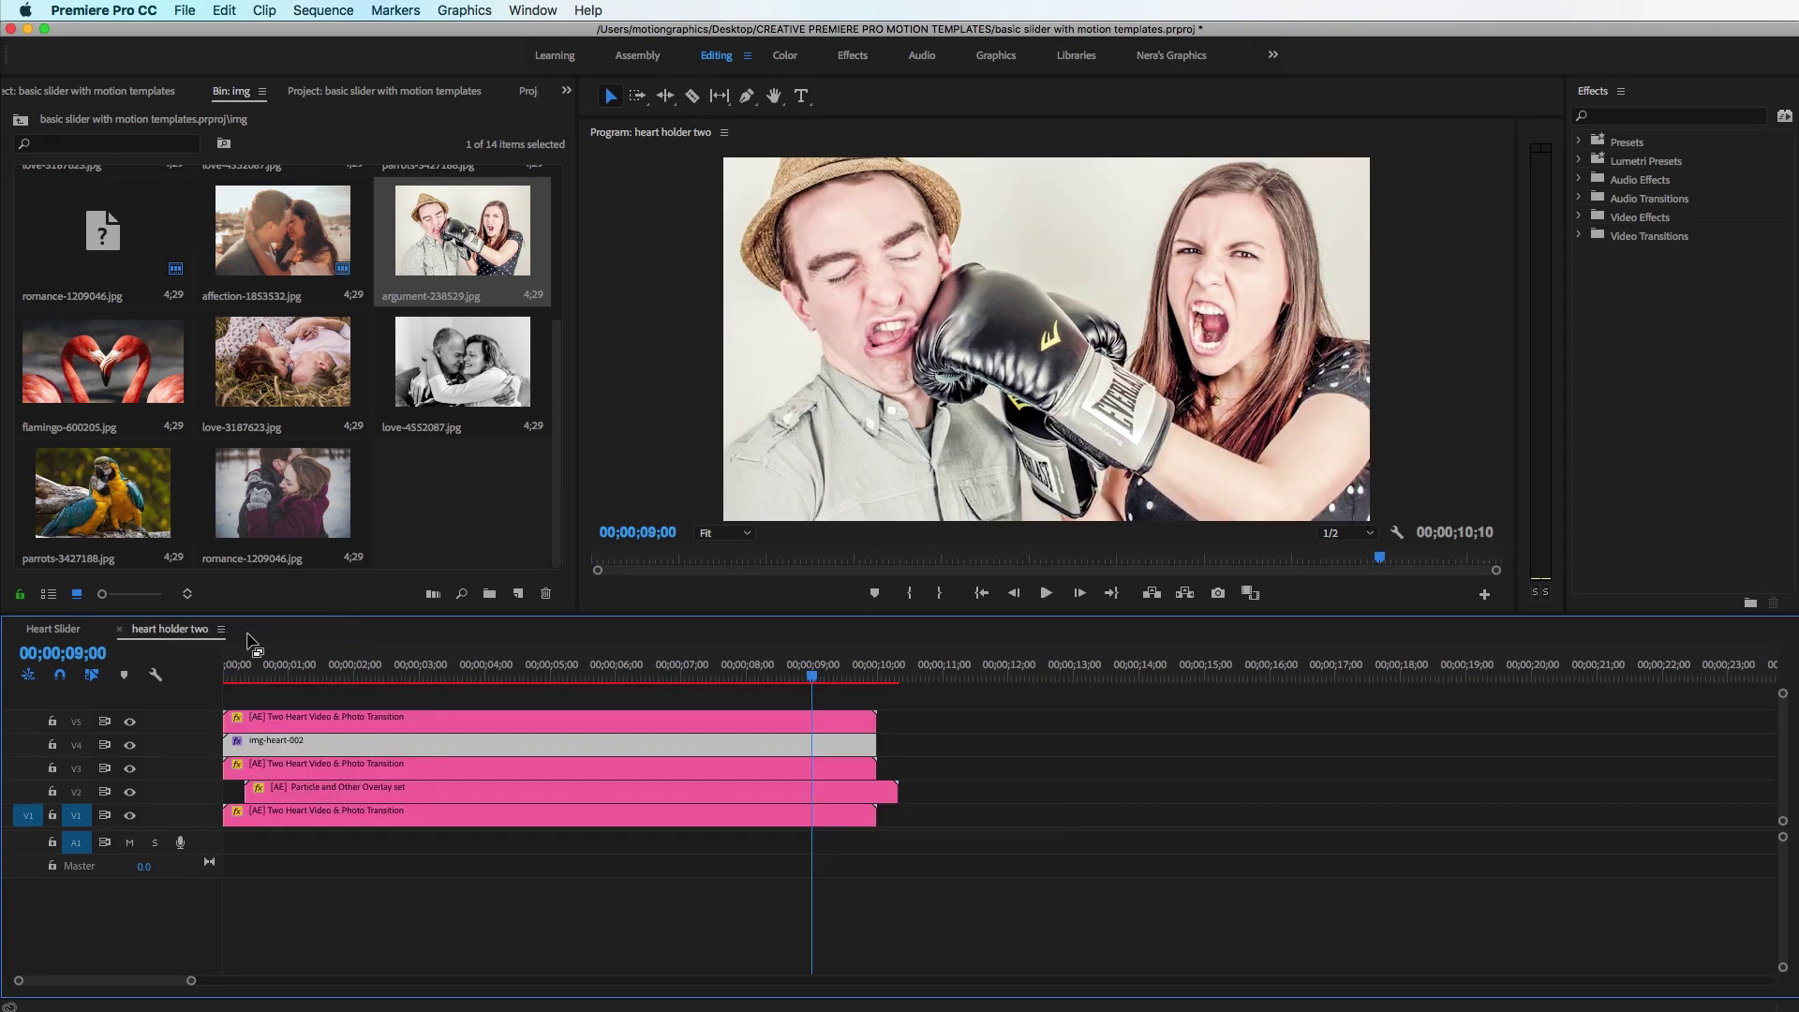
{"action": "left_click", "coordinate": [119, 629]}
- Check the photos inside the heart holders at several points along the Heart Slider timeline
{"action": "mouse_move", "coordinate": [588, 677]}
{"action": "left_mouse_down"}
{"action": "mouse_move", "coordinate": [525, 676]}
{"action": "mouse_move", "coordinate": [575, 677]}
{"action": "left_mouse_up"}
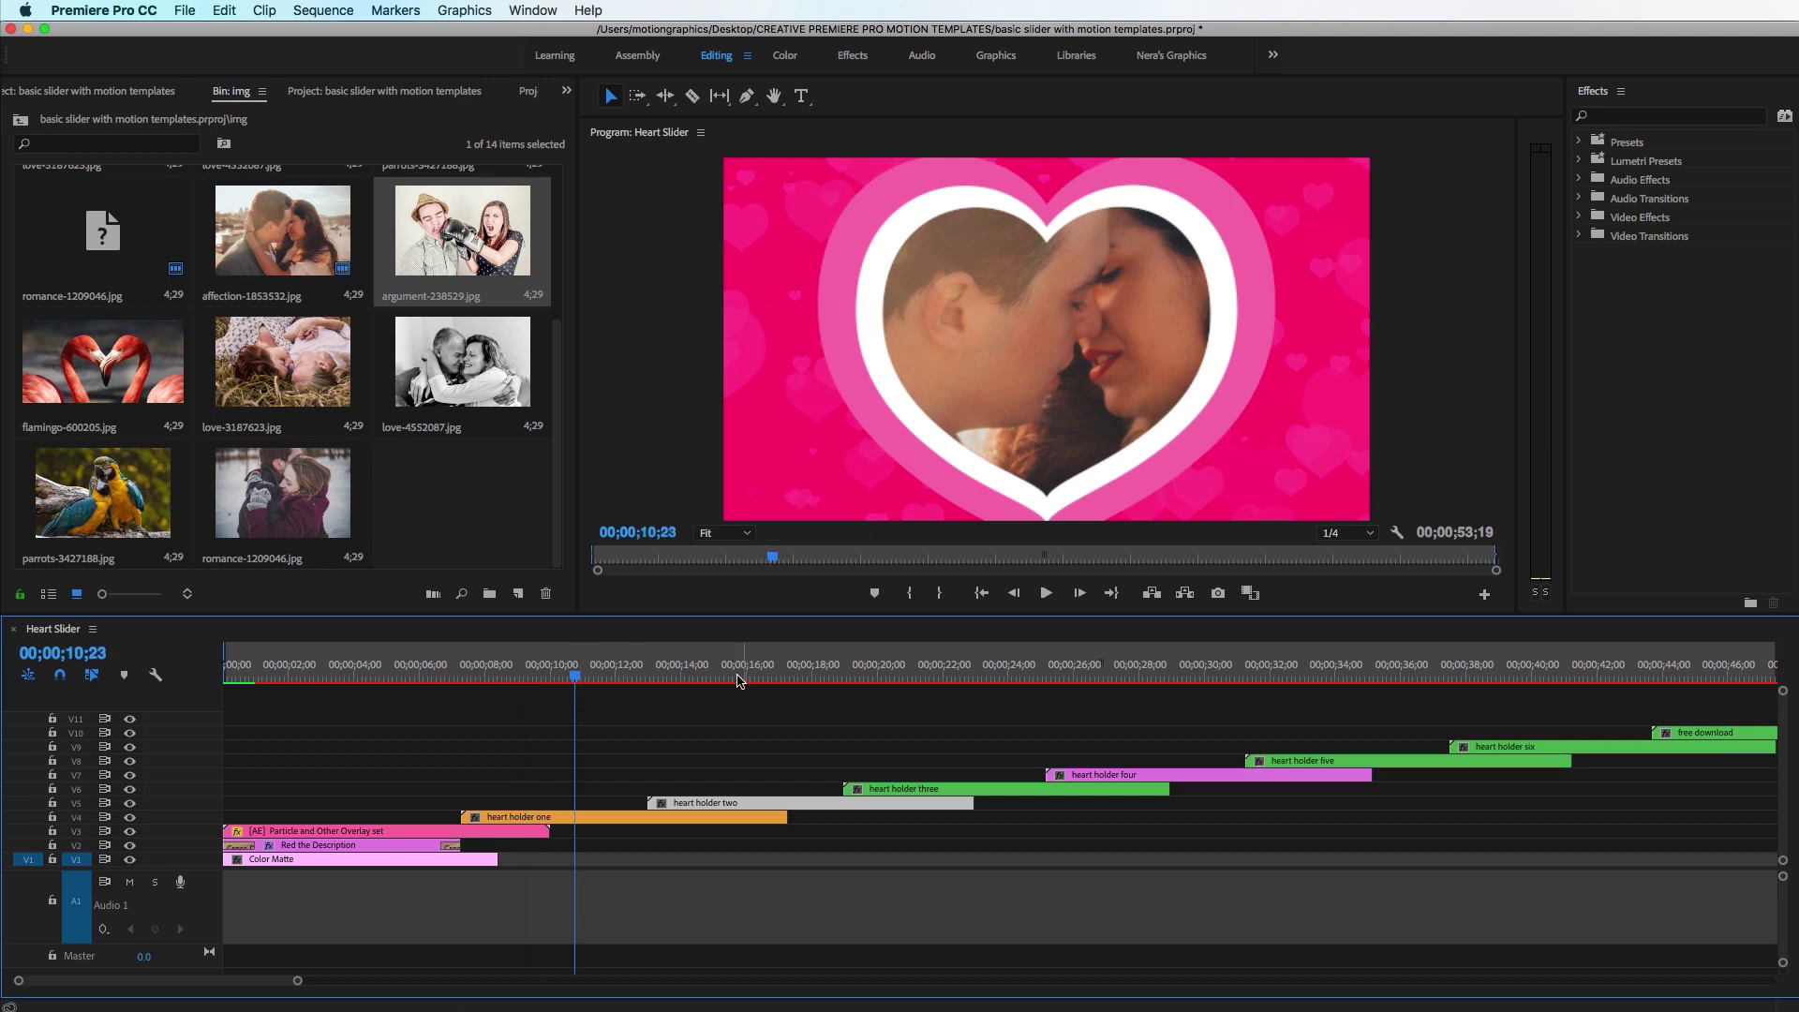
{"action": "left_click_drag", "start_coordinate": [575, 675], "coordinate": [727, 682]}
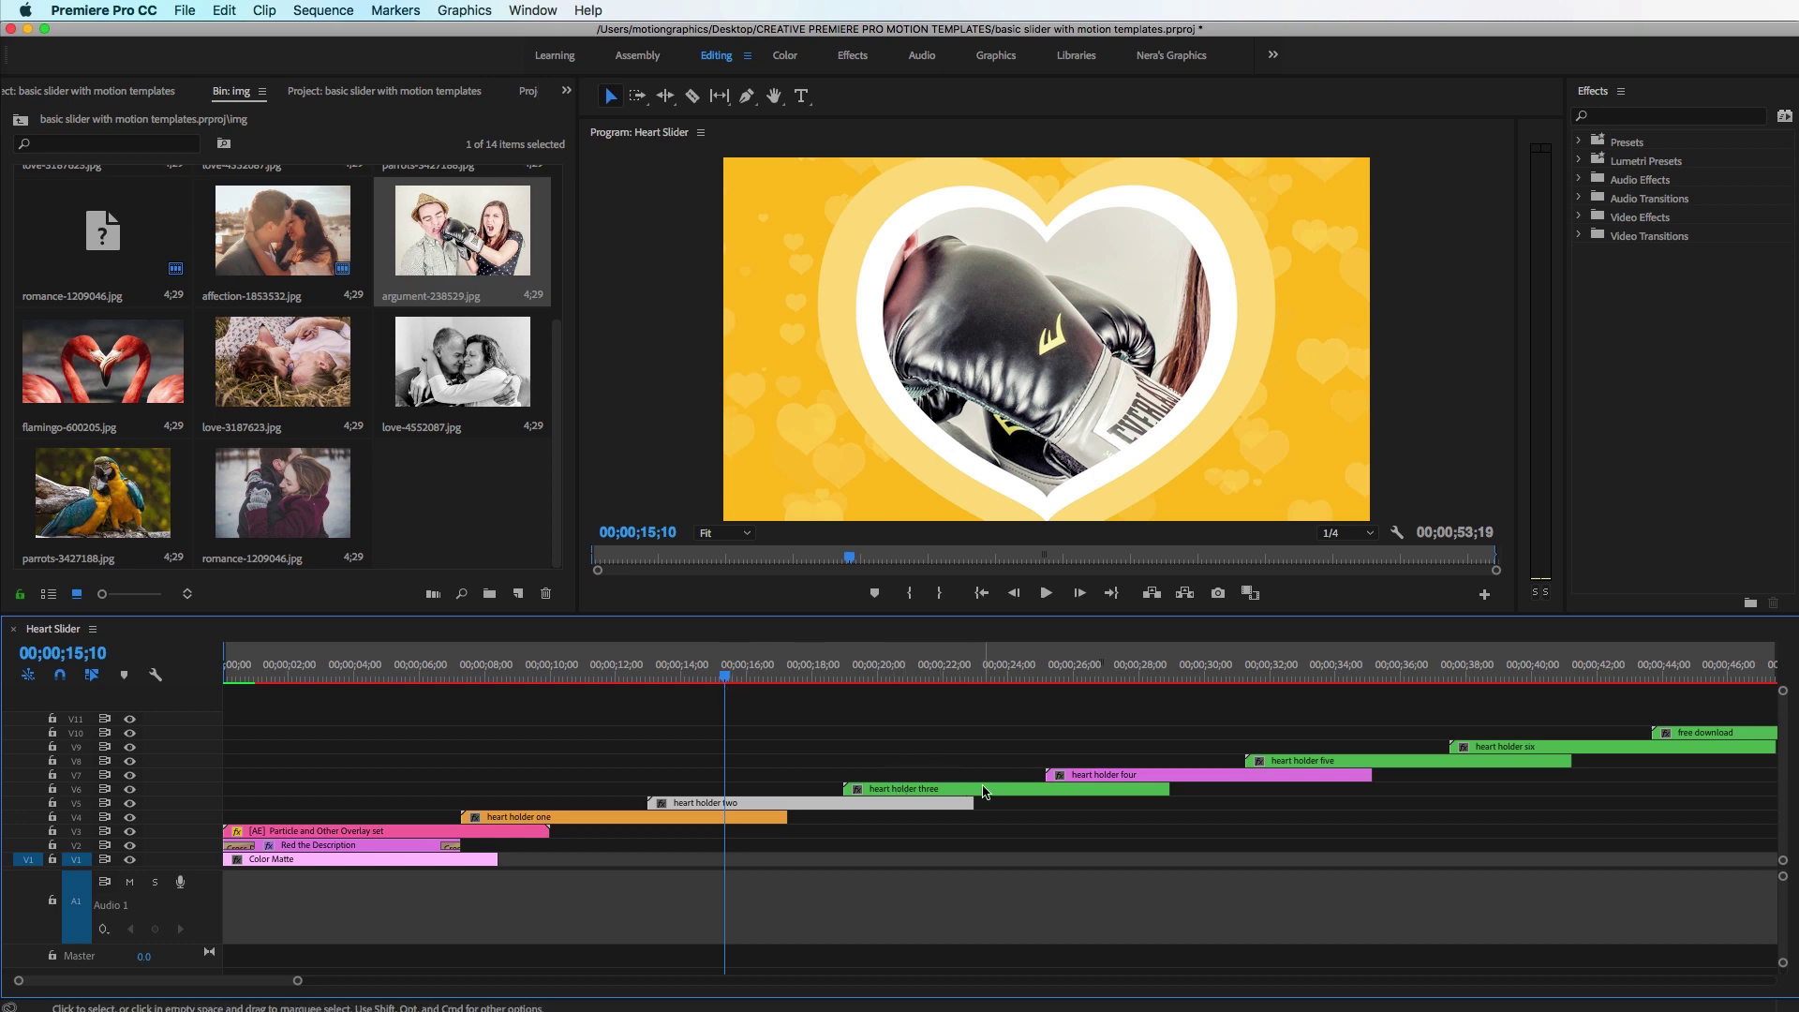
{"action": "left_click", "coordinate": [1546, 747]}
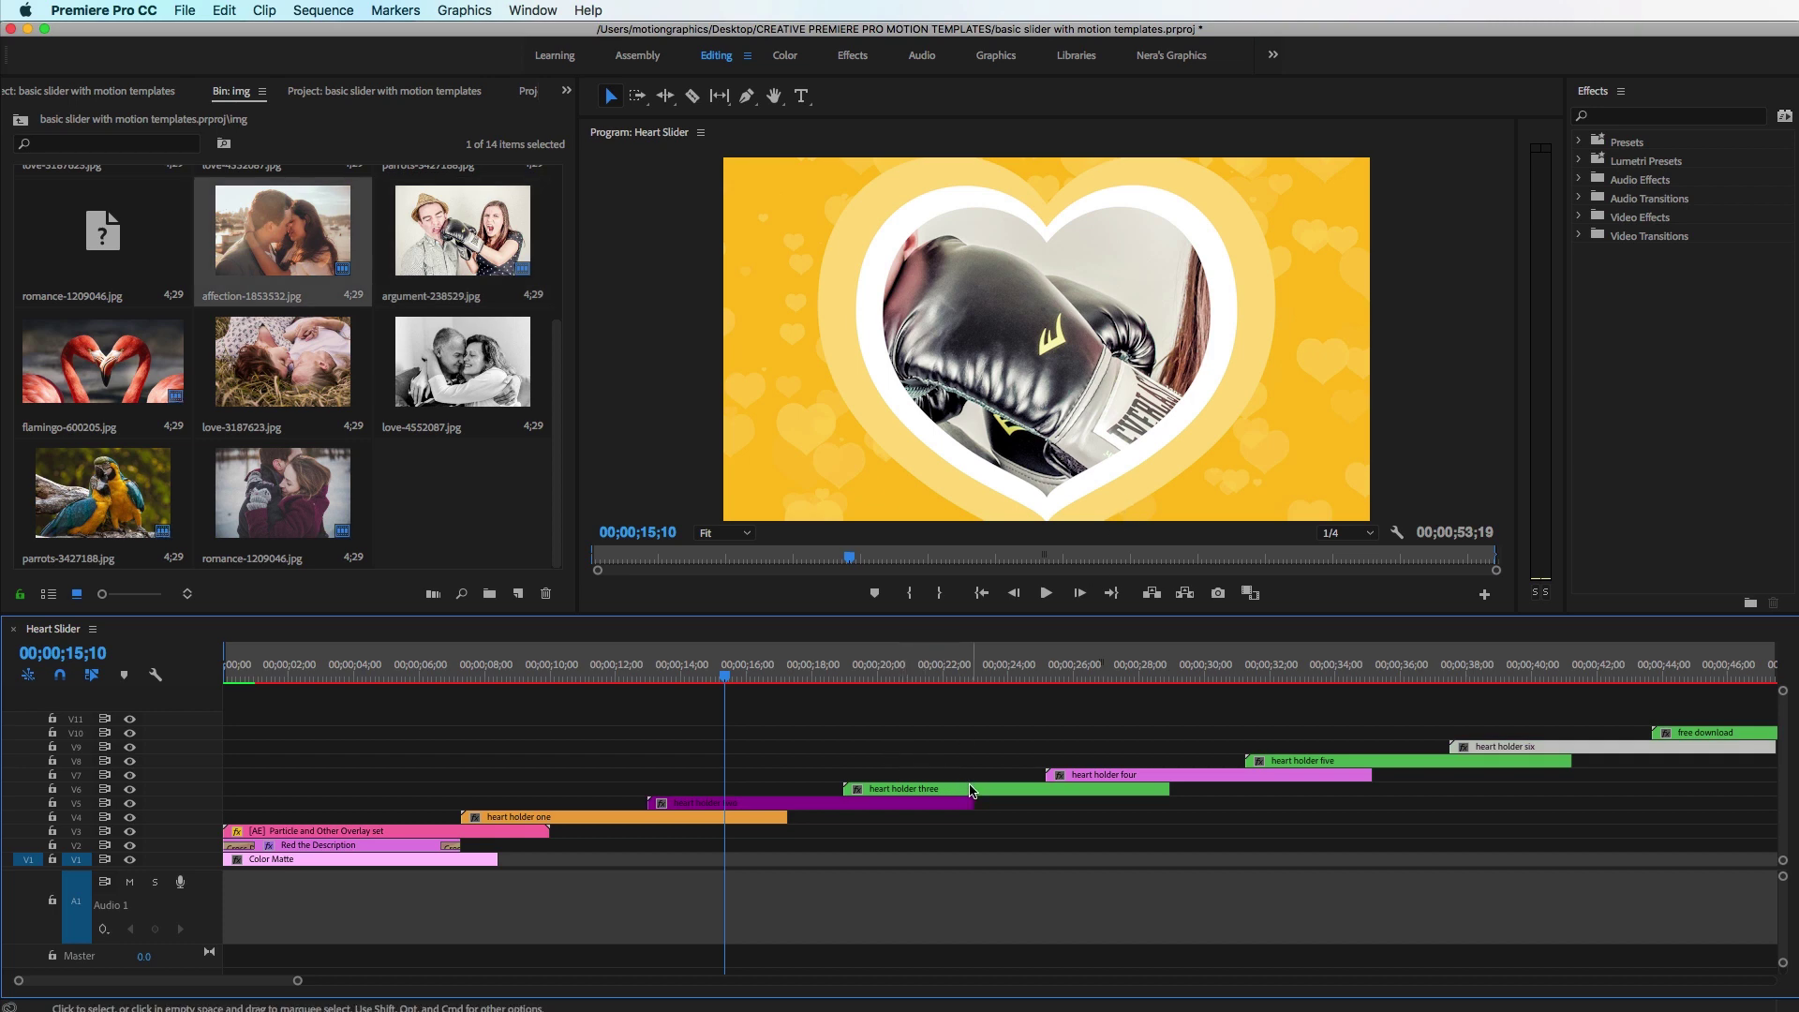
{"action": "left_click", "coordinate": [968, 672]}
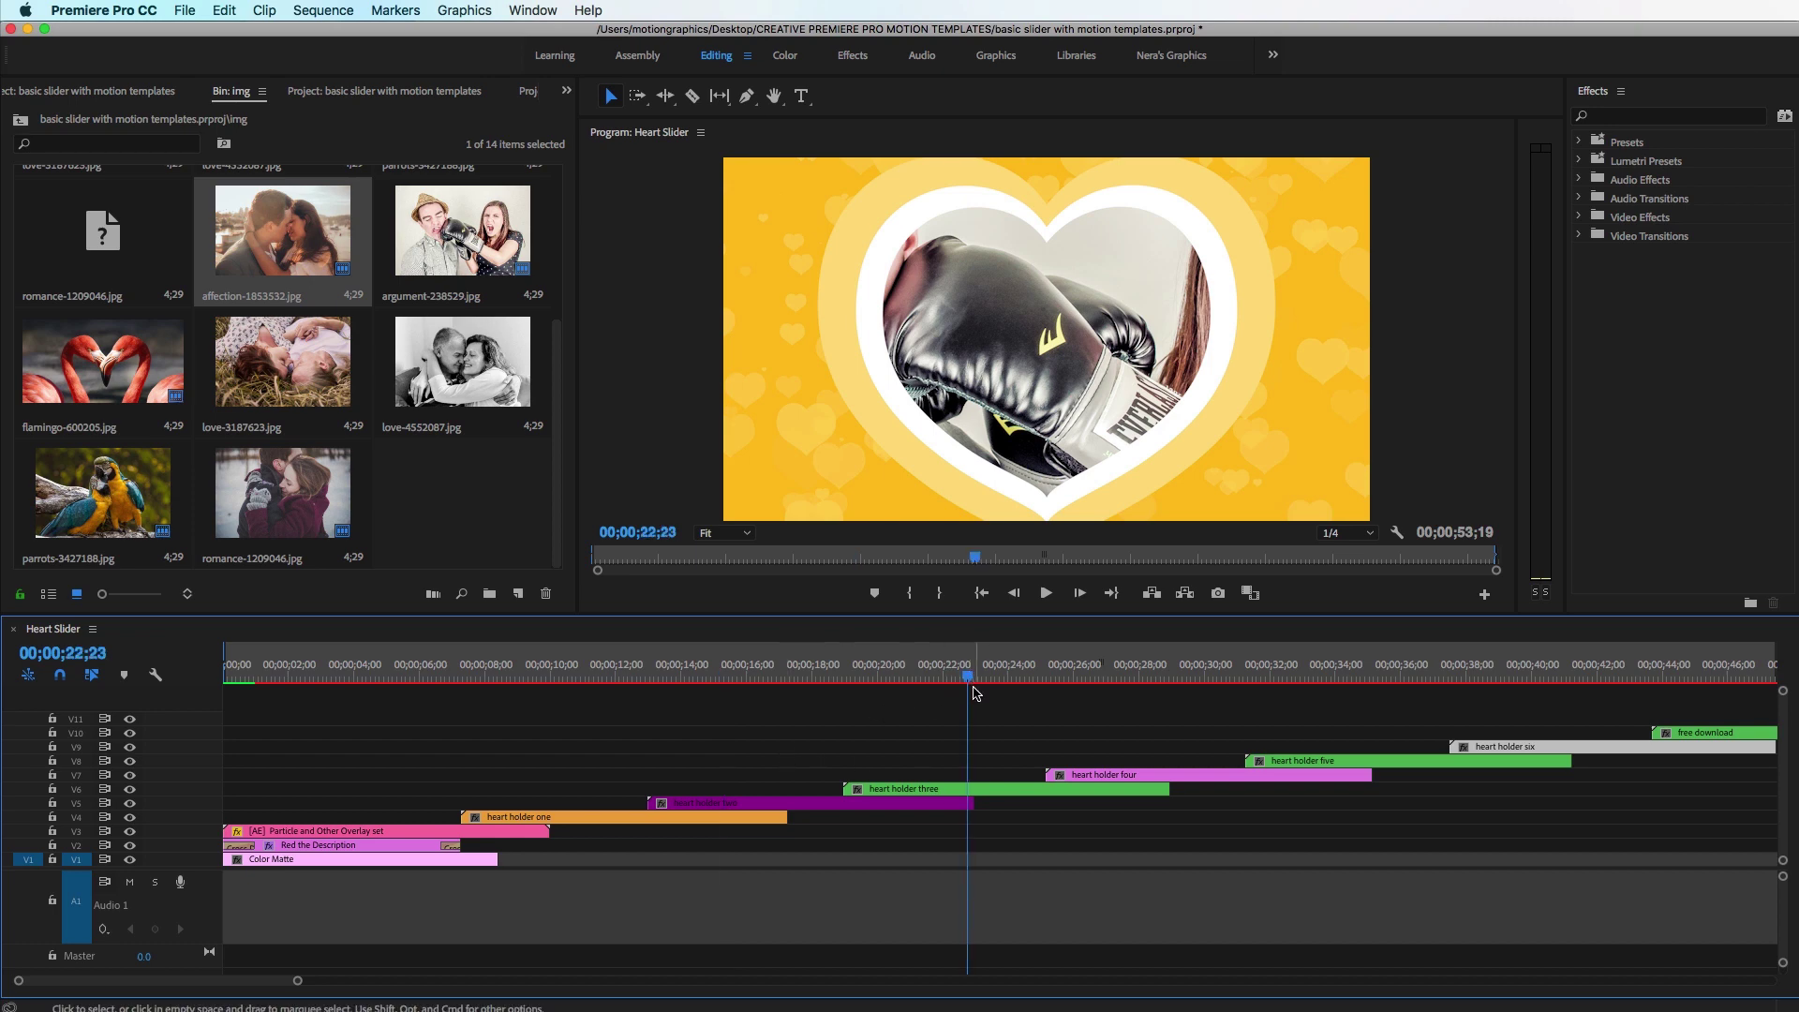
{"action": "left_click", "coordinate": [1170, 673]}
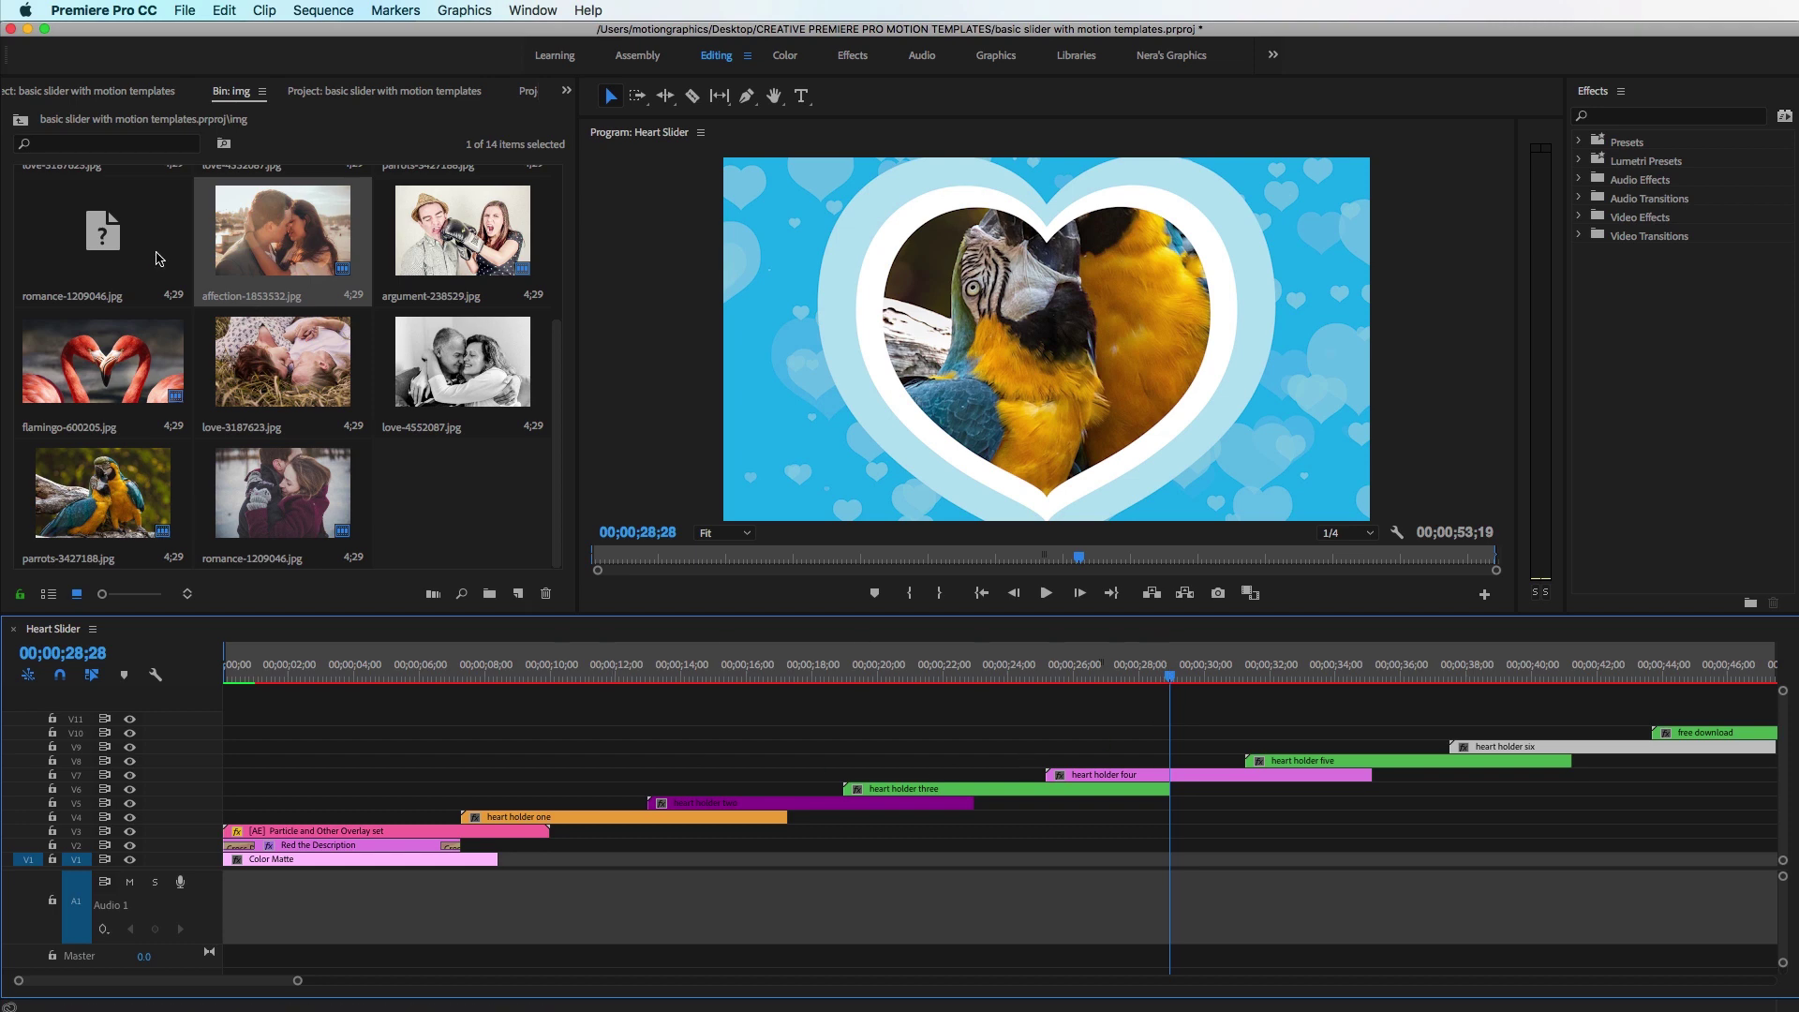
- Place the imported Niwel - Little Things.mp3 from the Sound FX bin at the start of the Heart Slider's A1 track
{"action": "left_click", "coordinate": [20, 121]}
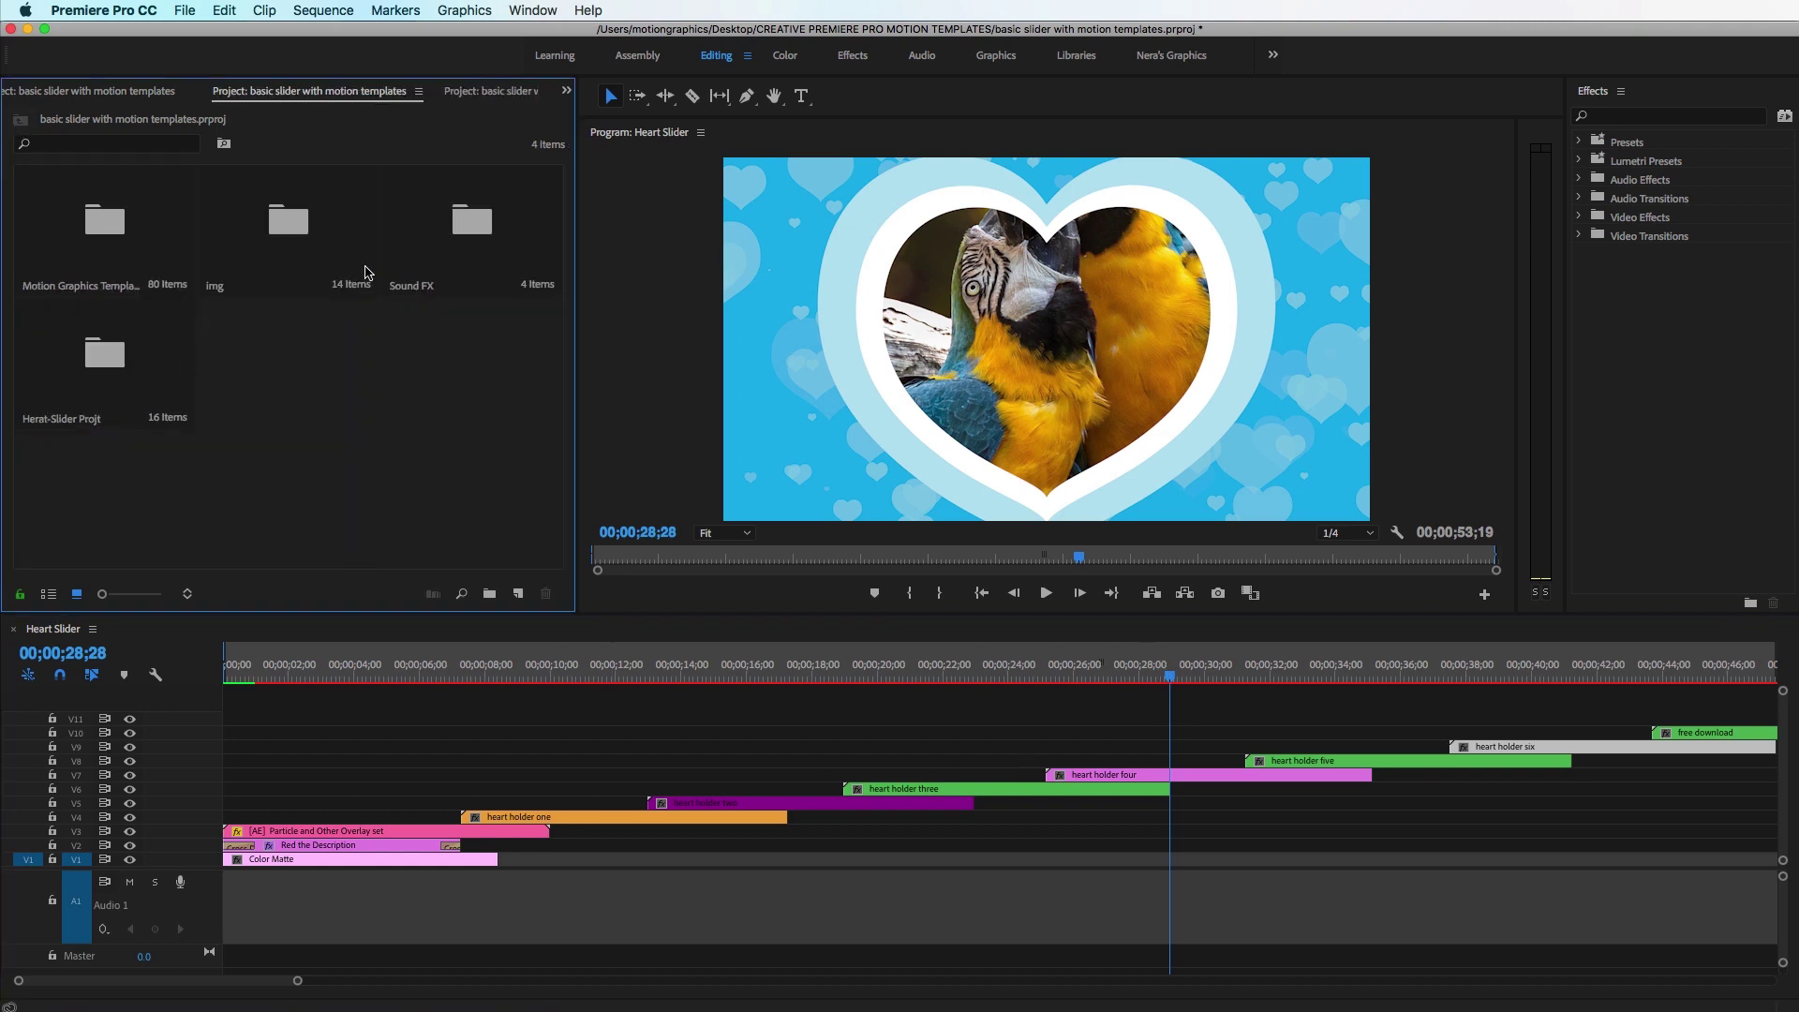
{"action": "double_click", "coordinate": [454, 253]}
{"action": "left_click_drag", "start_coordinate": [143, 264], "coordinate": [234, 914]}
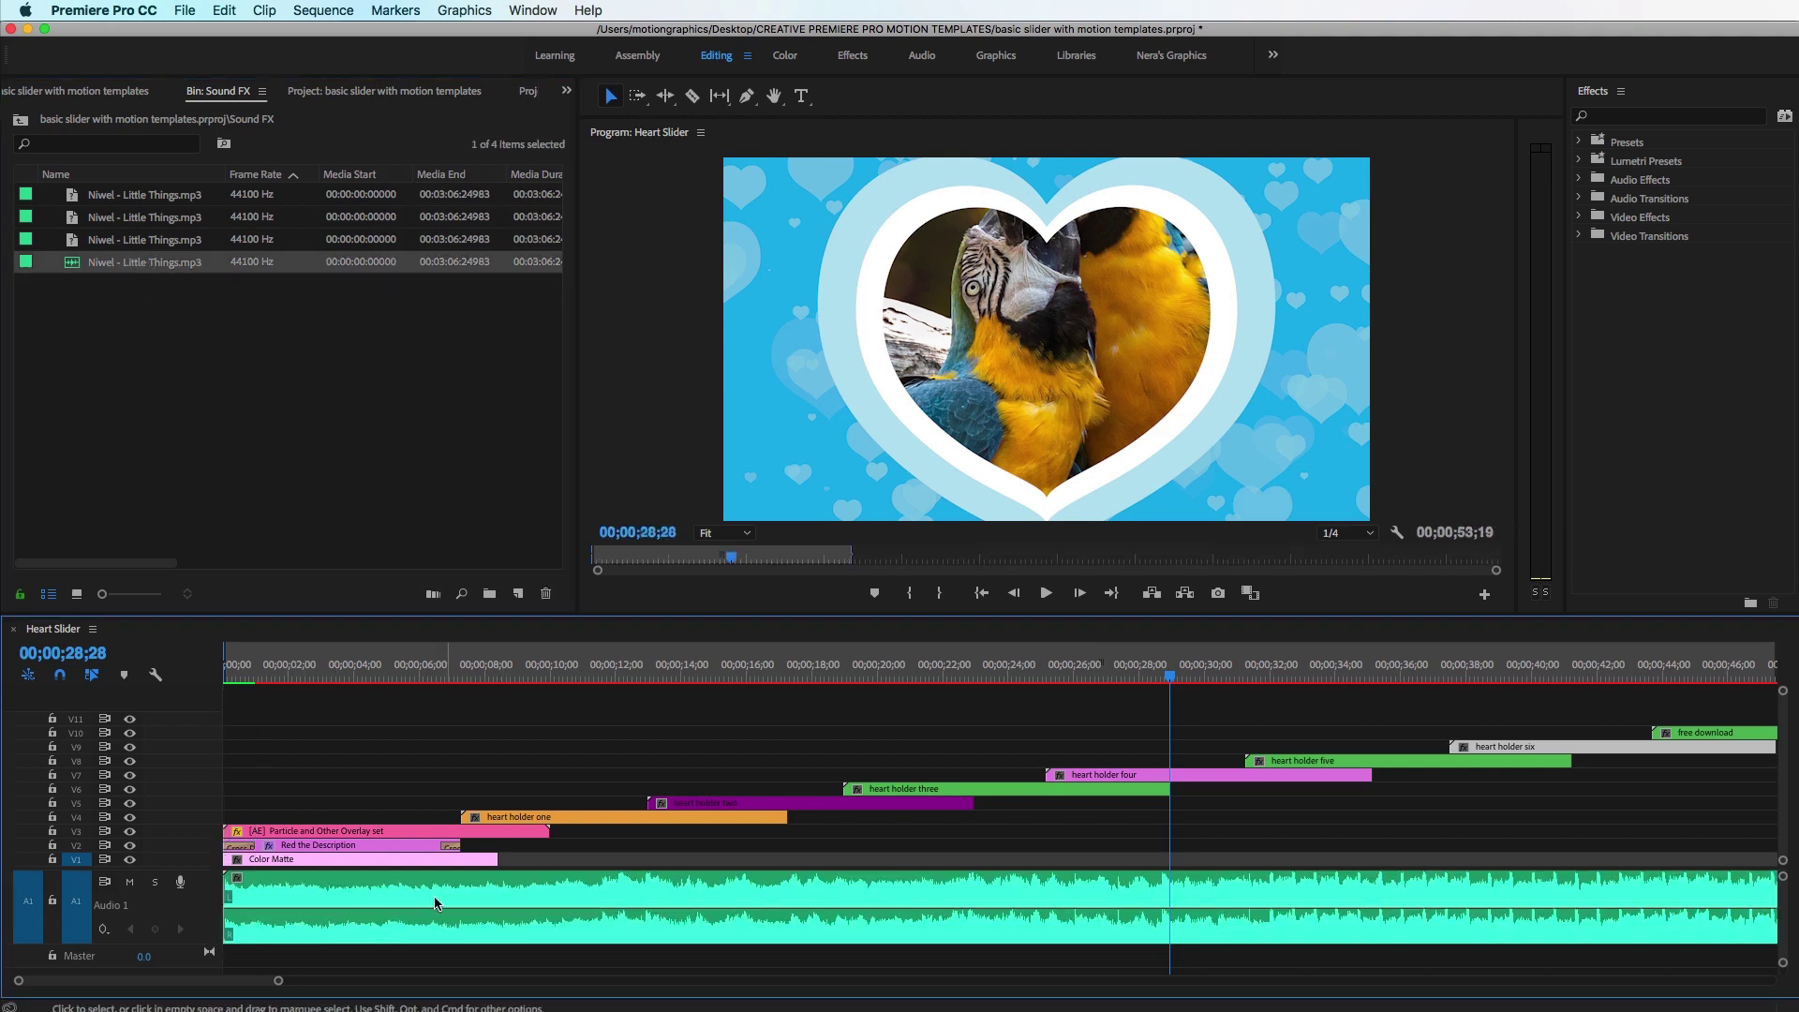
- Play the Heart Slider sequence with its music from the beginning, and stop during heart holder two
{"action": "key", "text": "Home"}
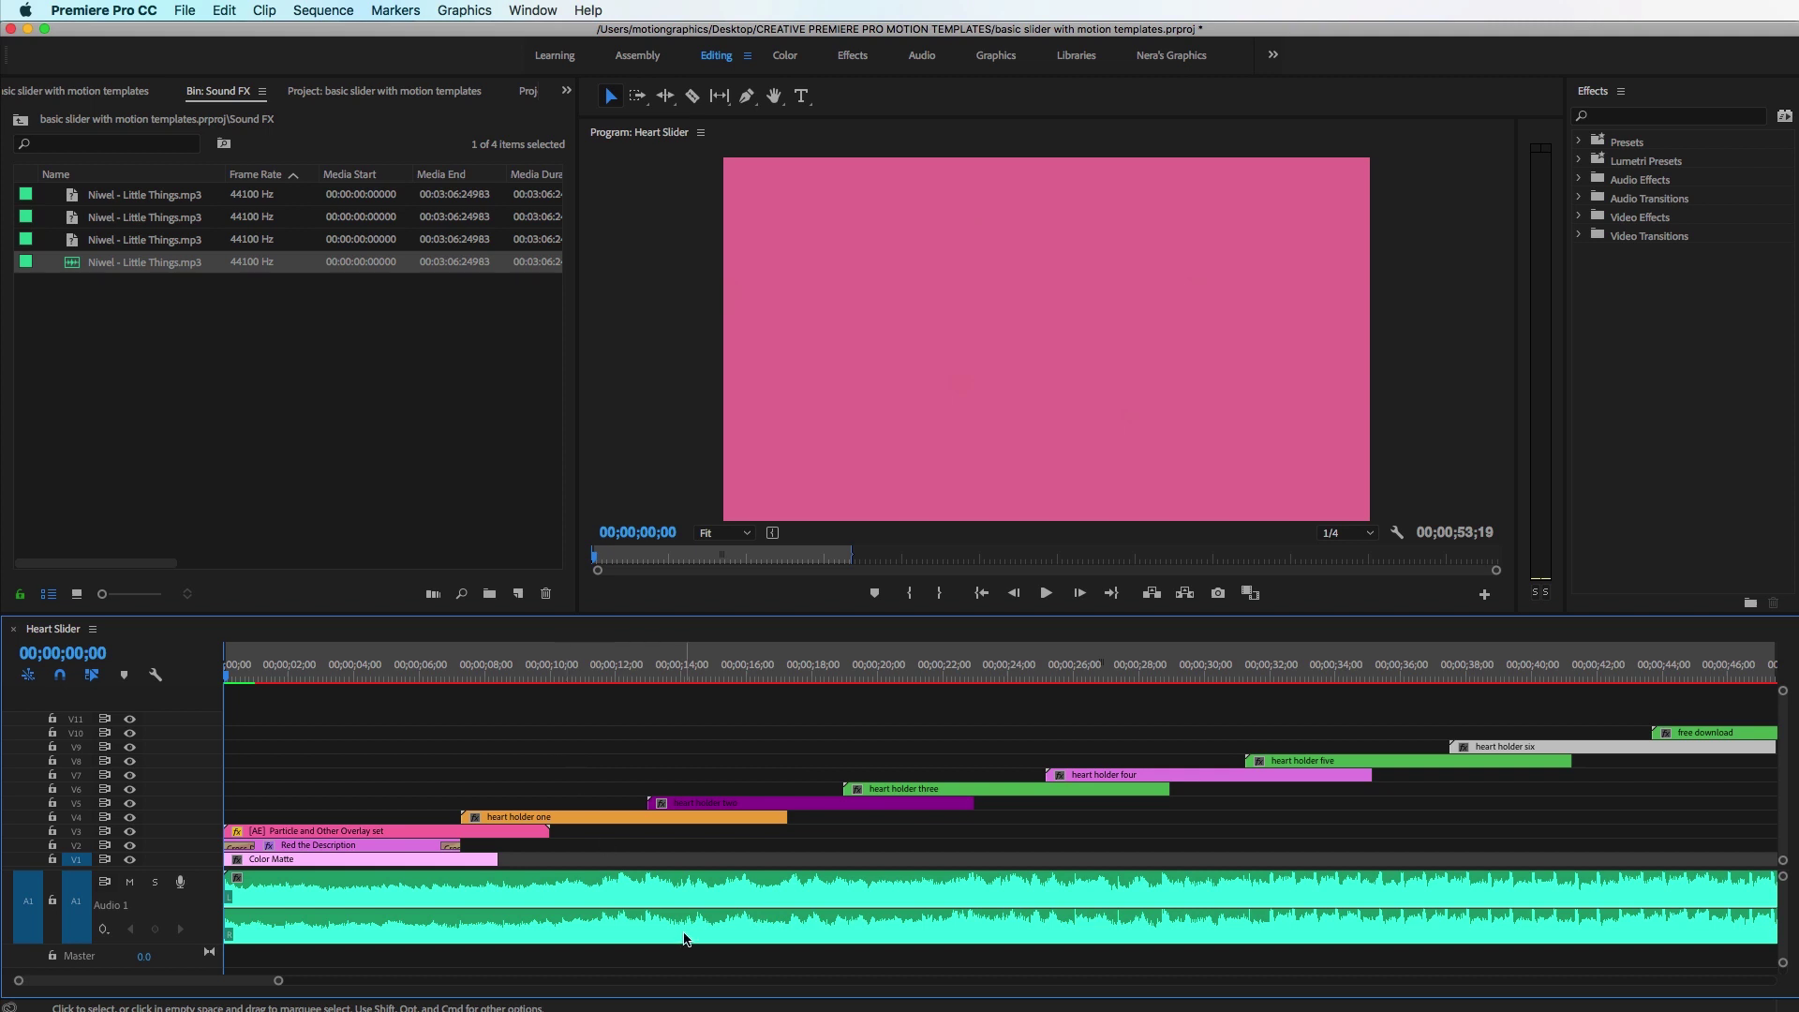
{"action": "key", "text": "space"}
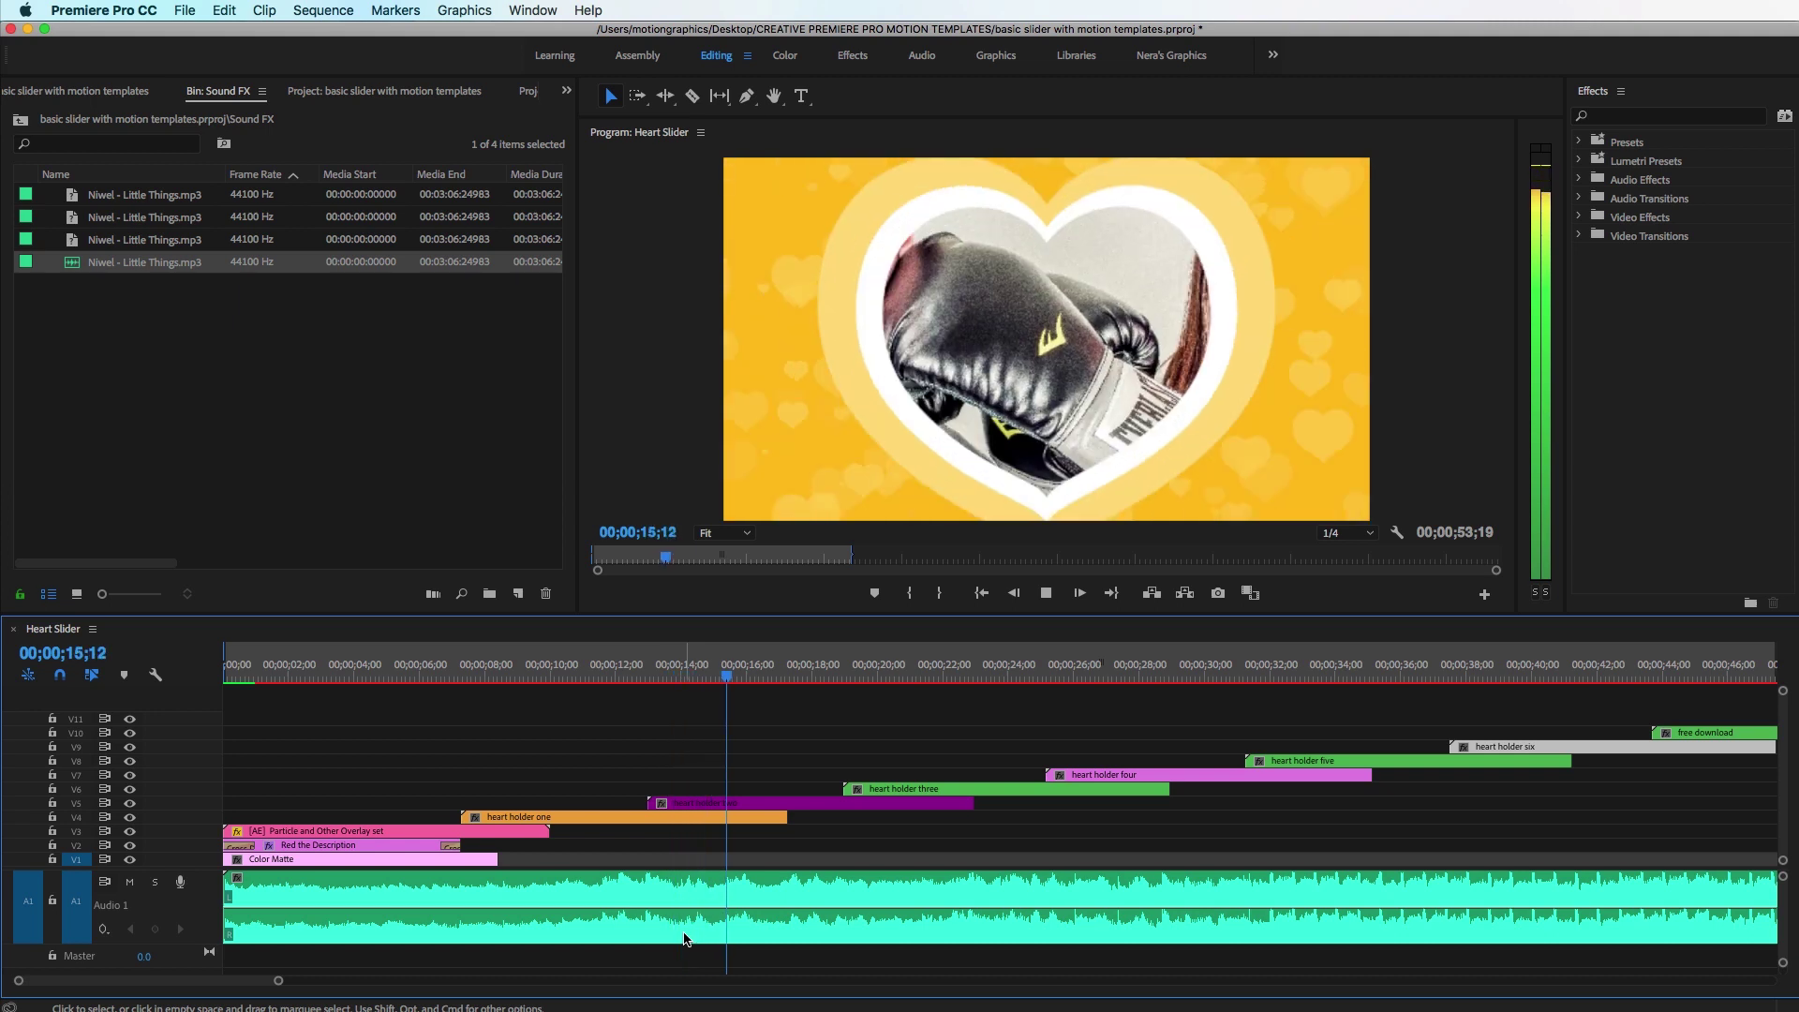
{"action": "key", "text": "space"}
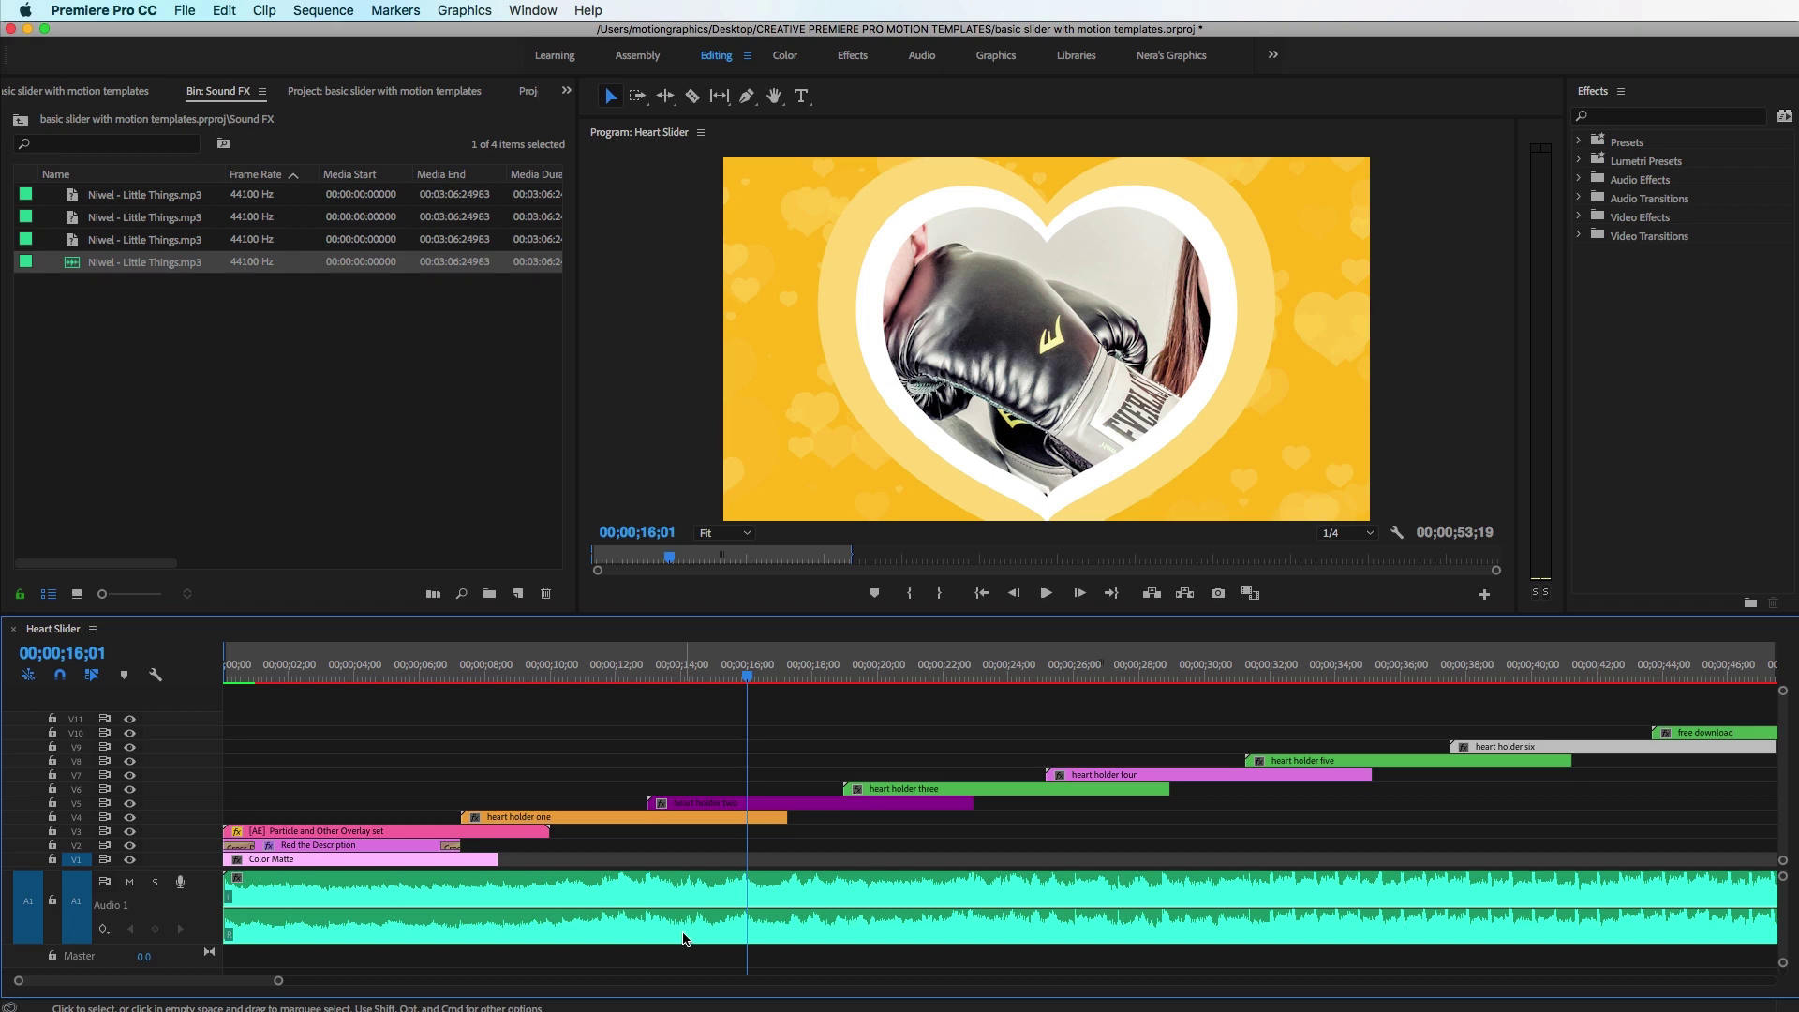
- Create a new sequence named tut with the DSLR 1080p30 preset
{"action": "left_click", "coordinate": [431, 464]}
{"action": "left_click", "coordinate": [521, 596]}
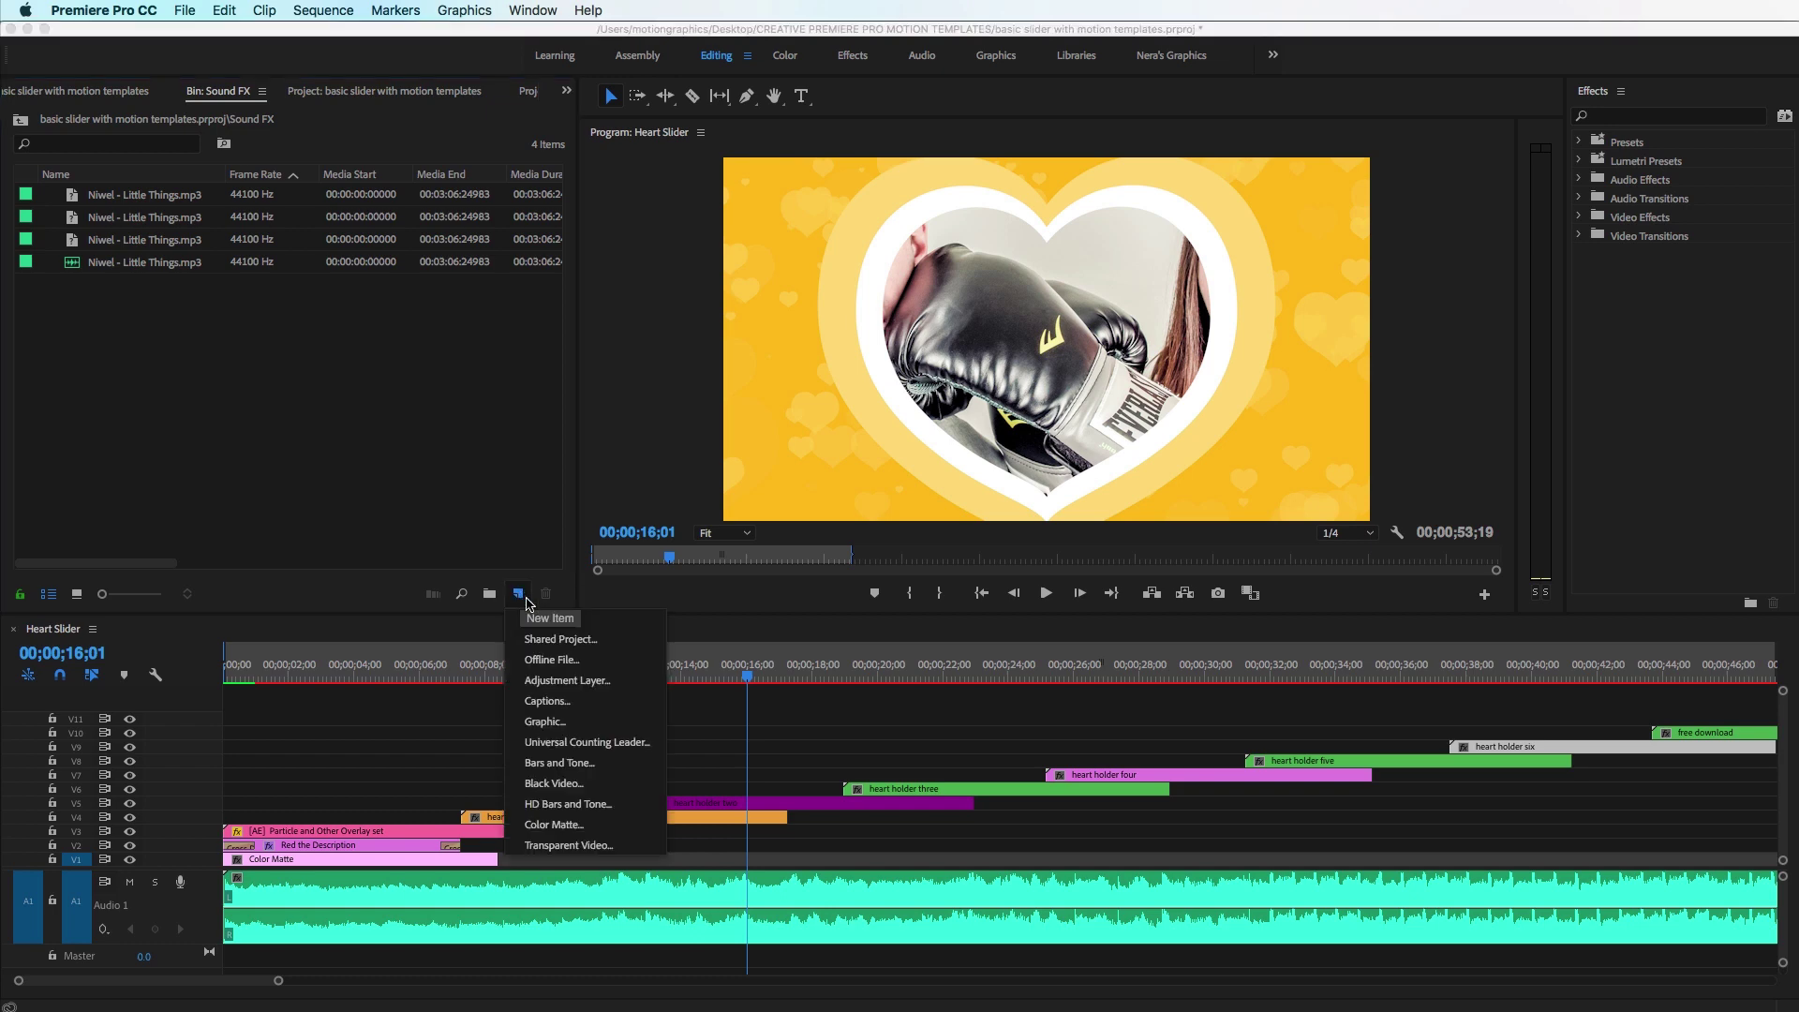
{"action": "left_click", "coordinate": [546, 622]}
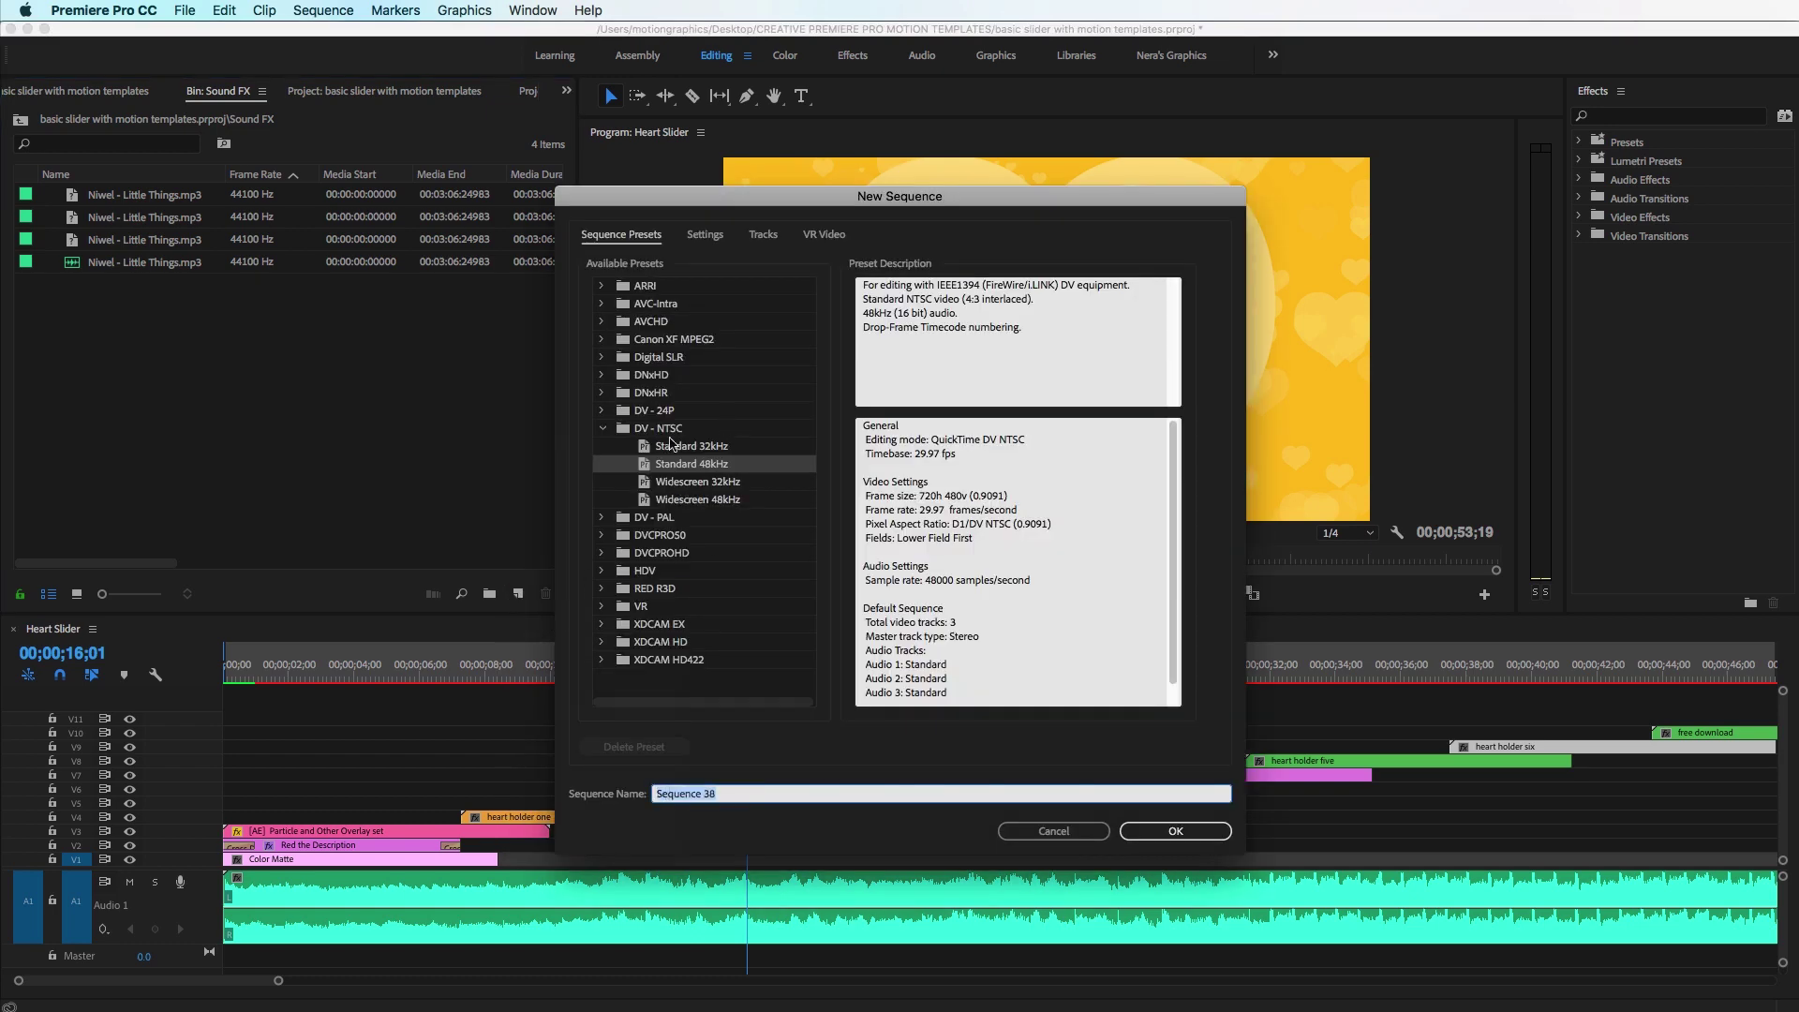
{"action": "left_click", "coordinate": [602, 358]}
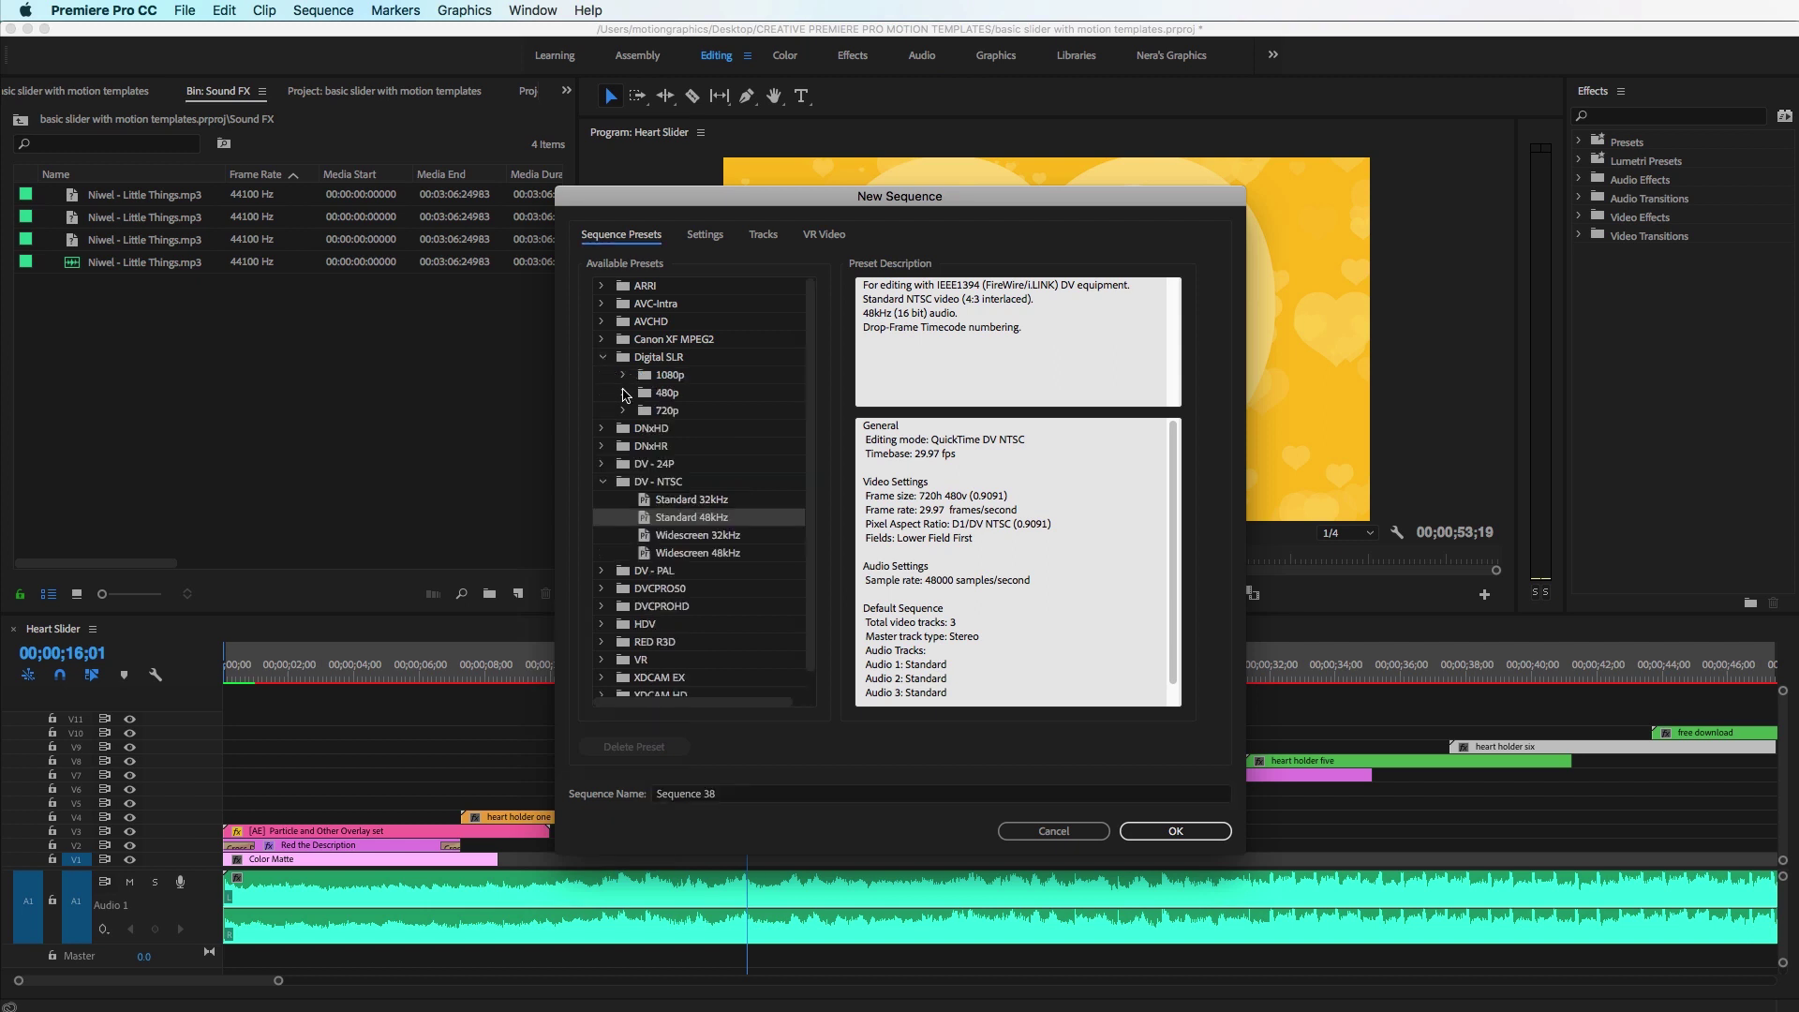
{"action": "left_click", "coordinate": [624, 376]}
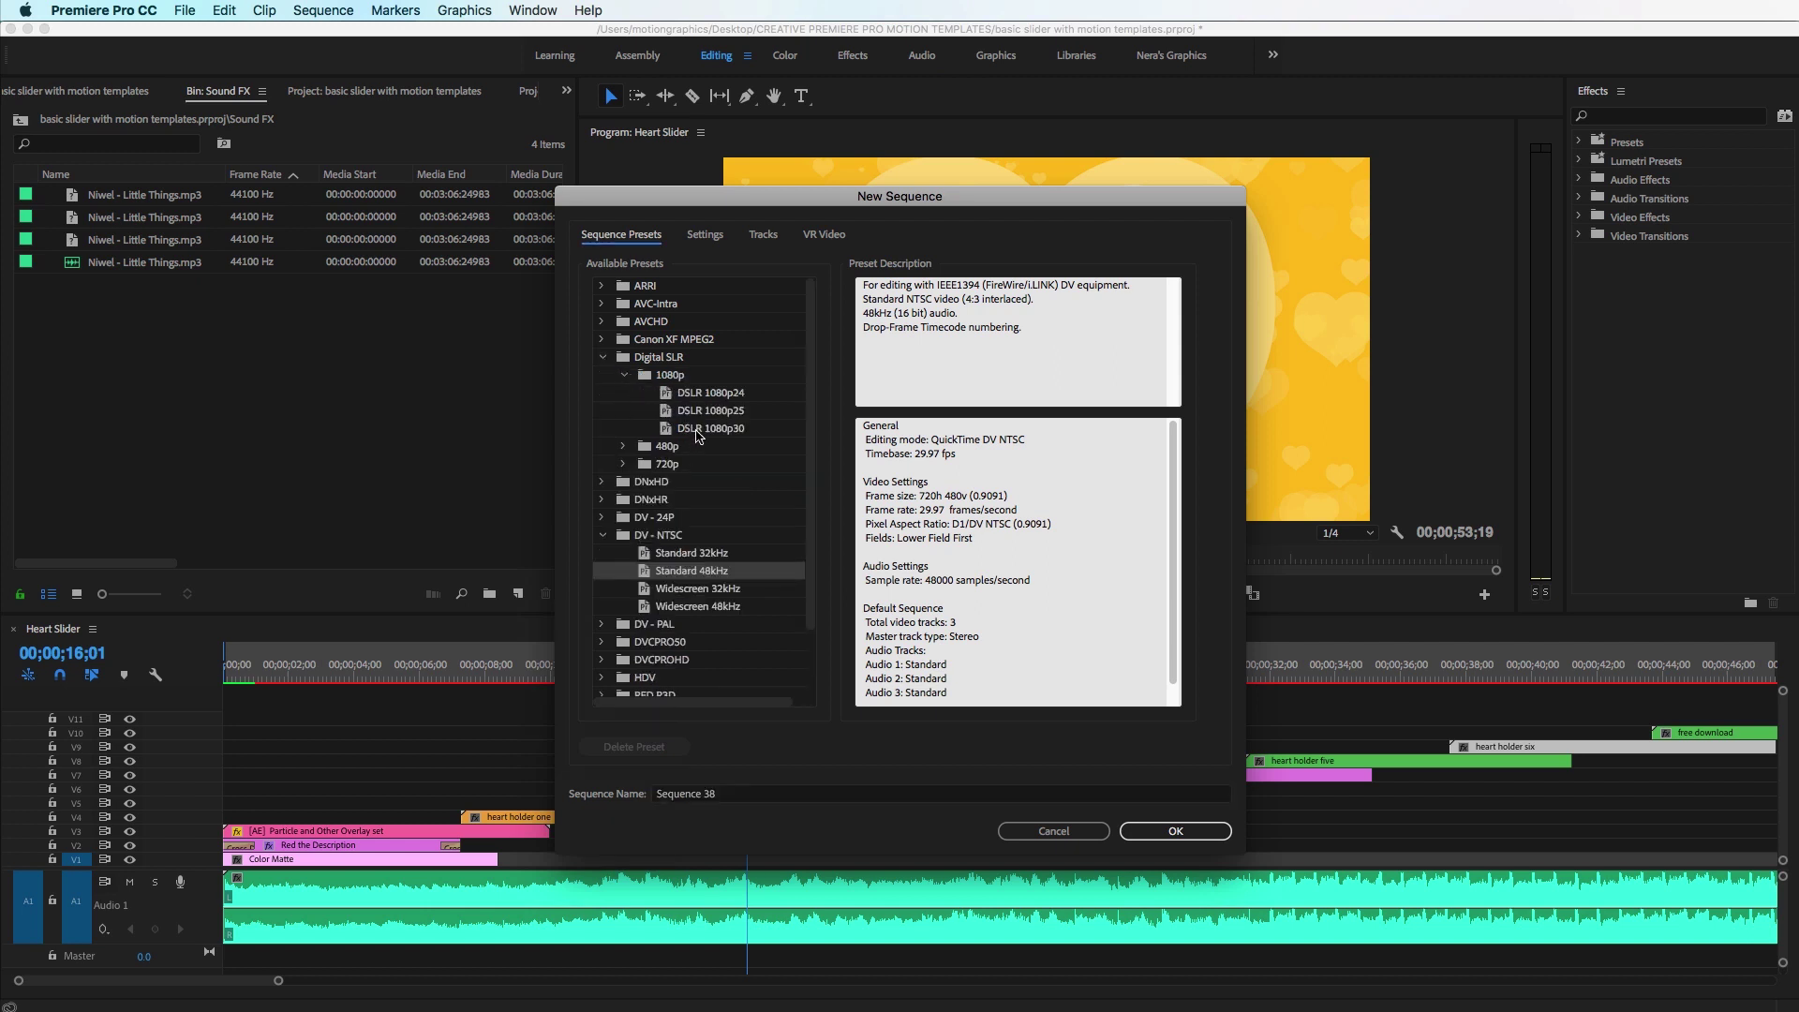
{"action": "left_click", "coordinate": [697, 430]}
{"action": "left_click", "coordinate": [745, 794]}
{"action": "type", "text": "tut"}
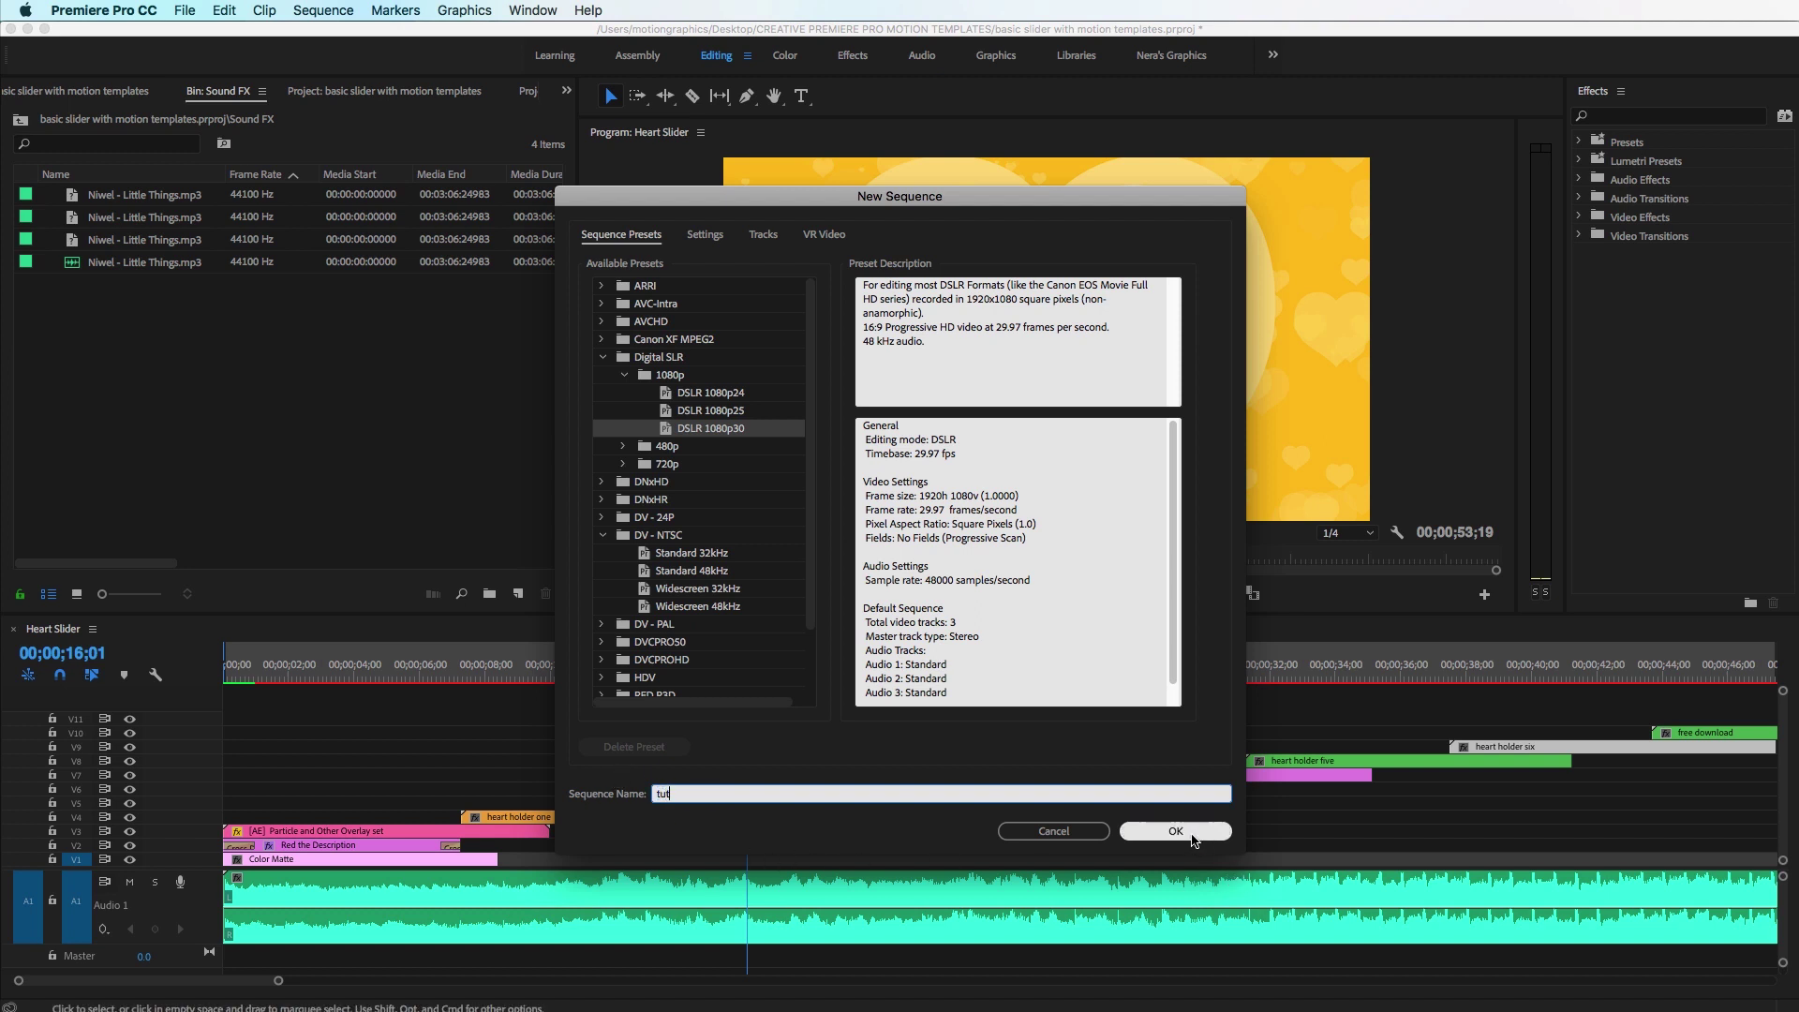
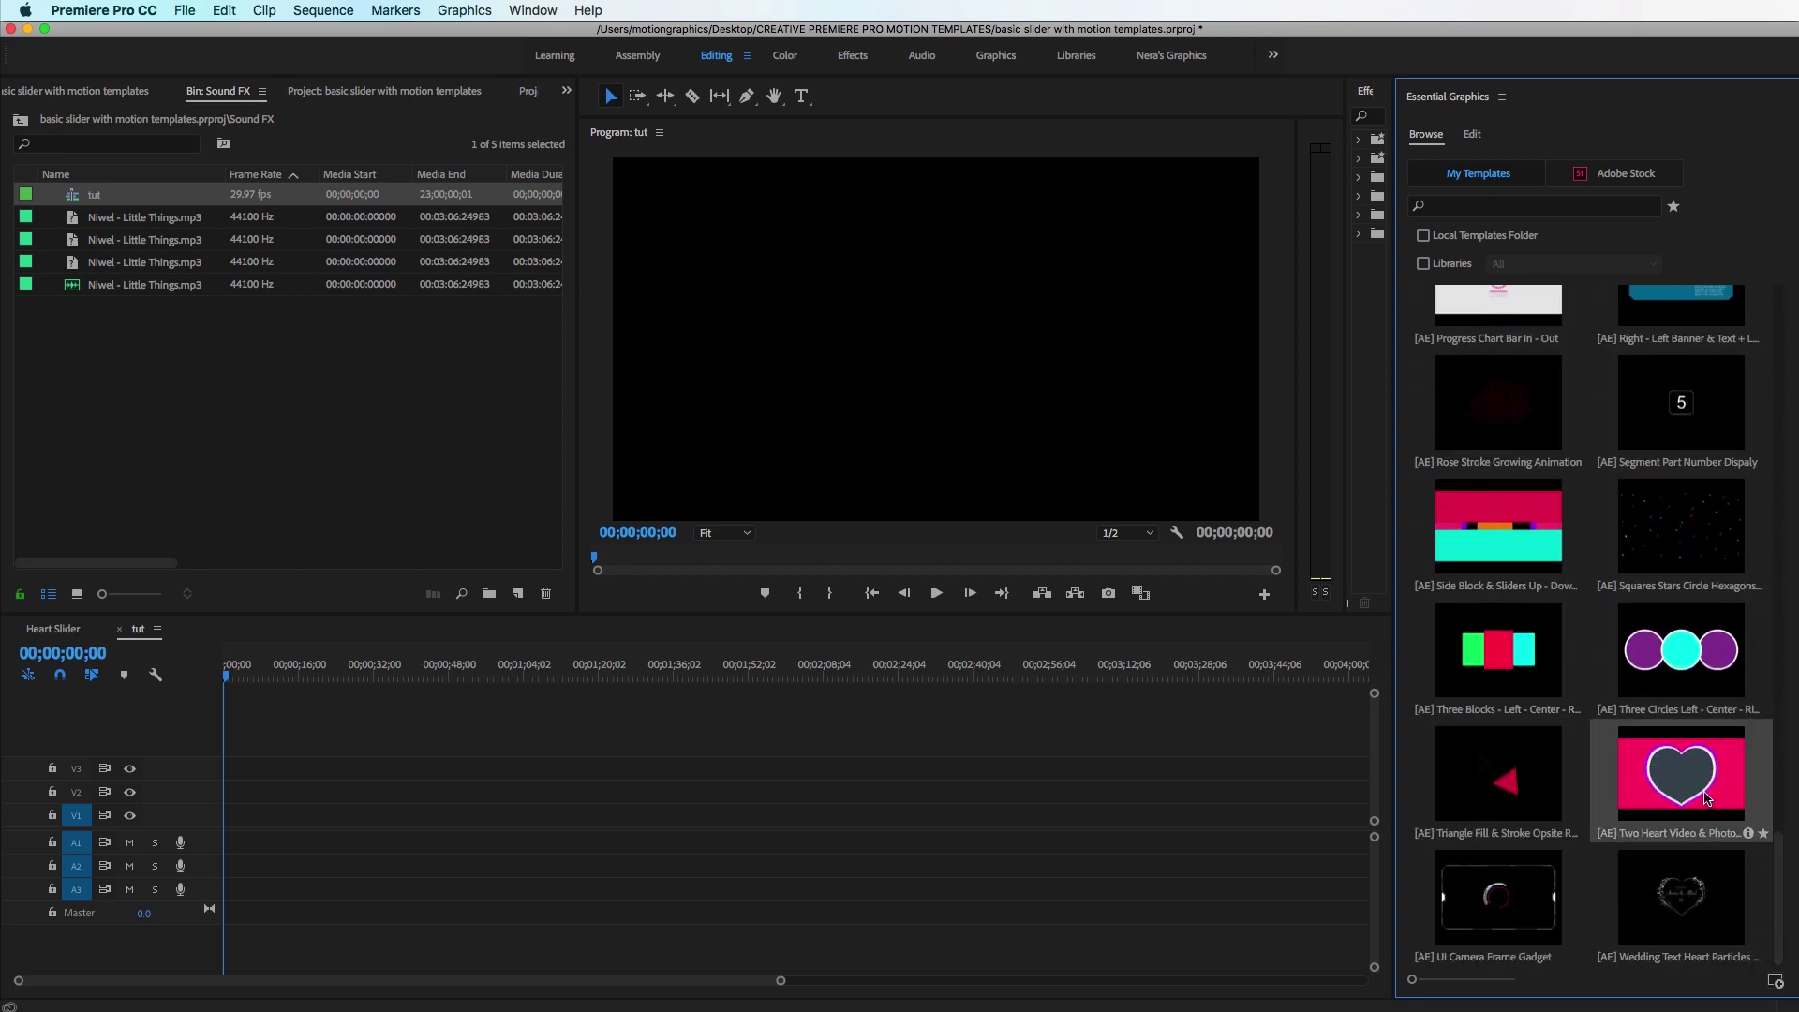
- Add the [AE] Two Heart Video & Photo Transition template at the start of V1 in tut, and select the clip to show its editable properties
{"action": "left_click_drag", "start_coordinate": [1701, 791], "coordinate": [239, 815]}
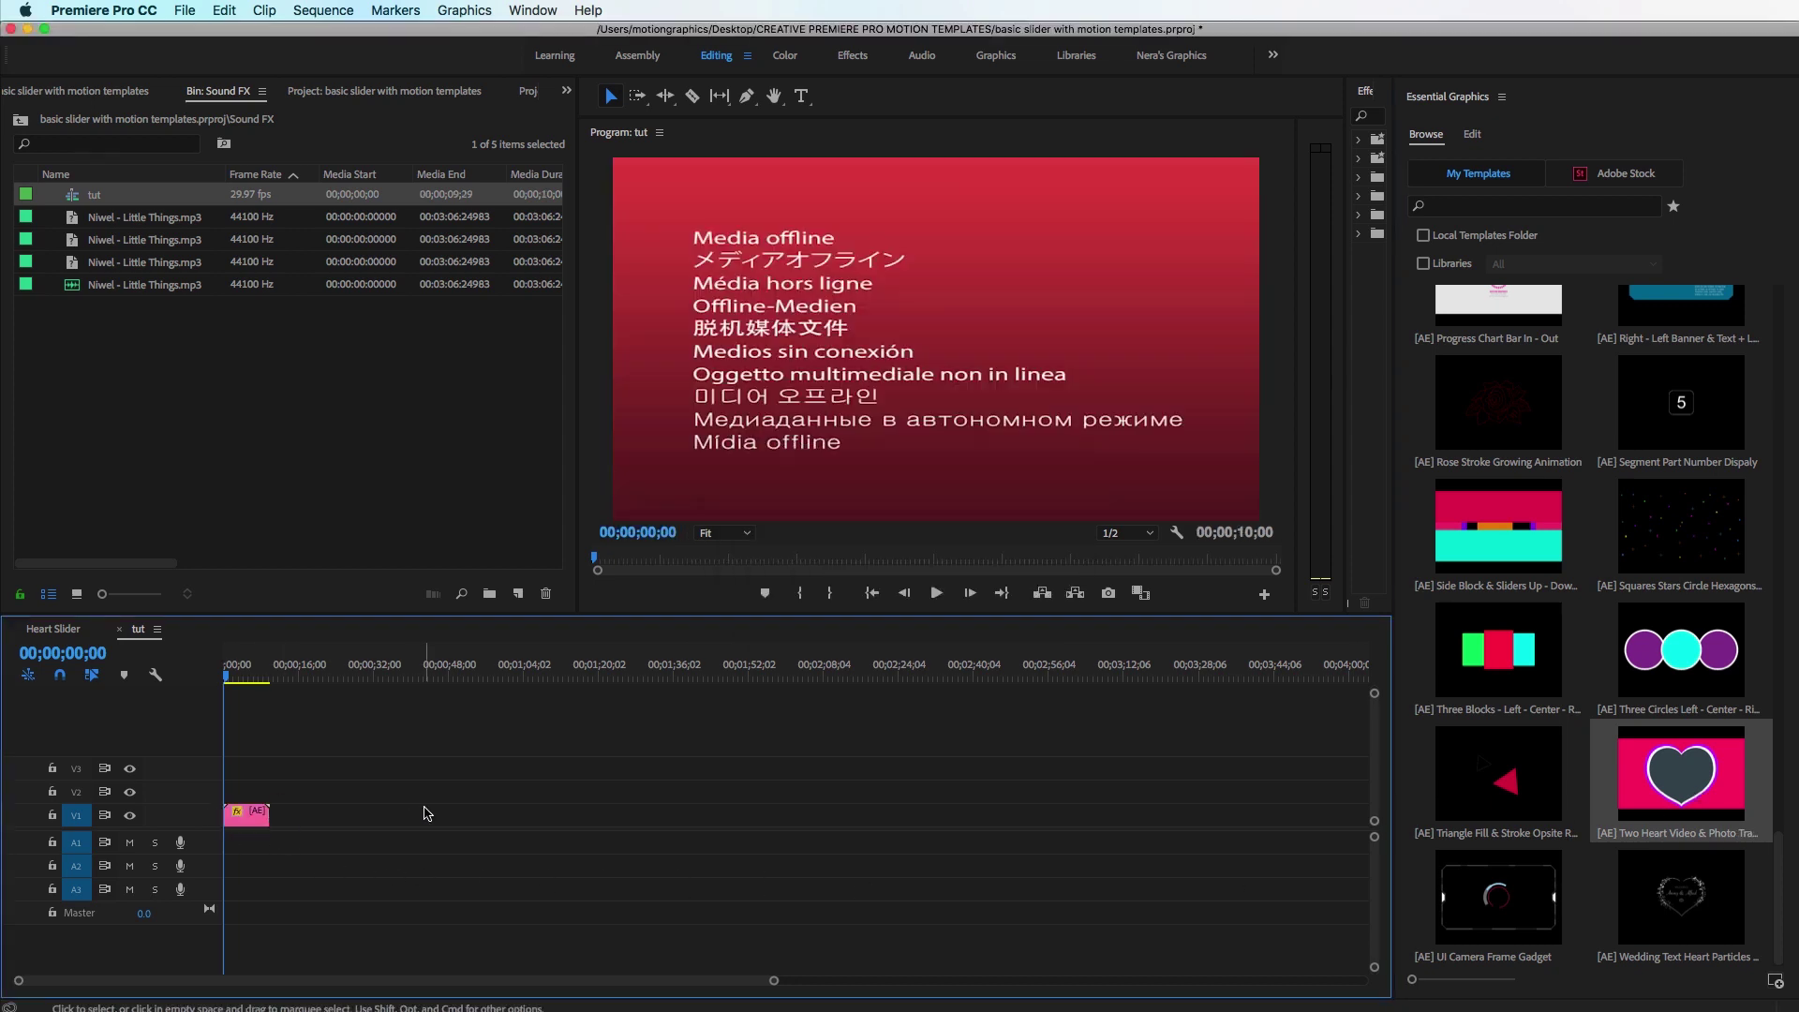
{"action": "key", "text": "="}
{"action": "key", "text": "="}
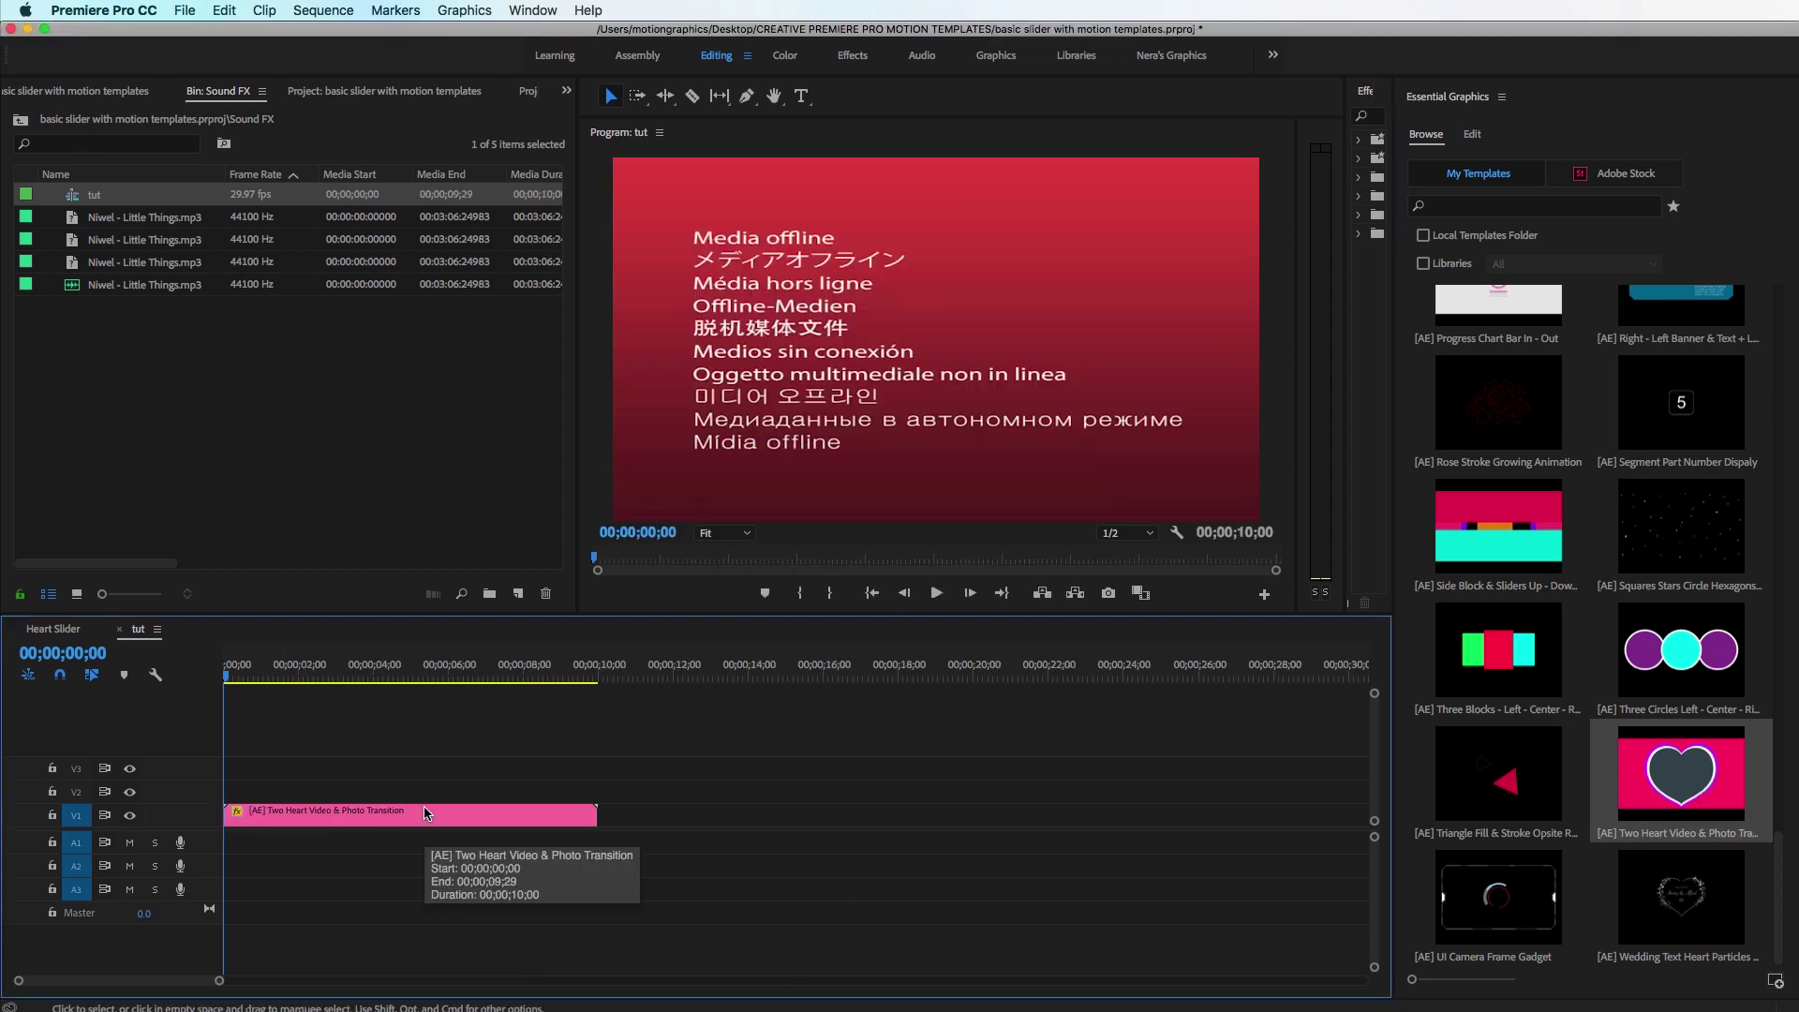
{"action": "key", "text": "="}
{"action": "left_click", "coordinate": [423, 815]}
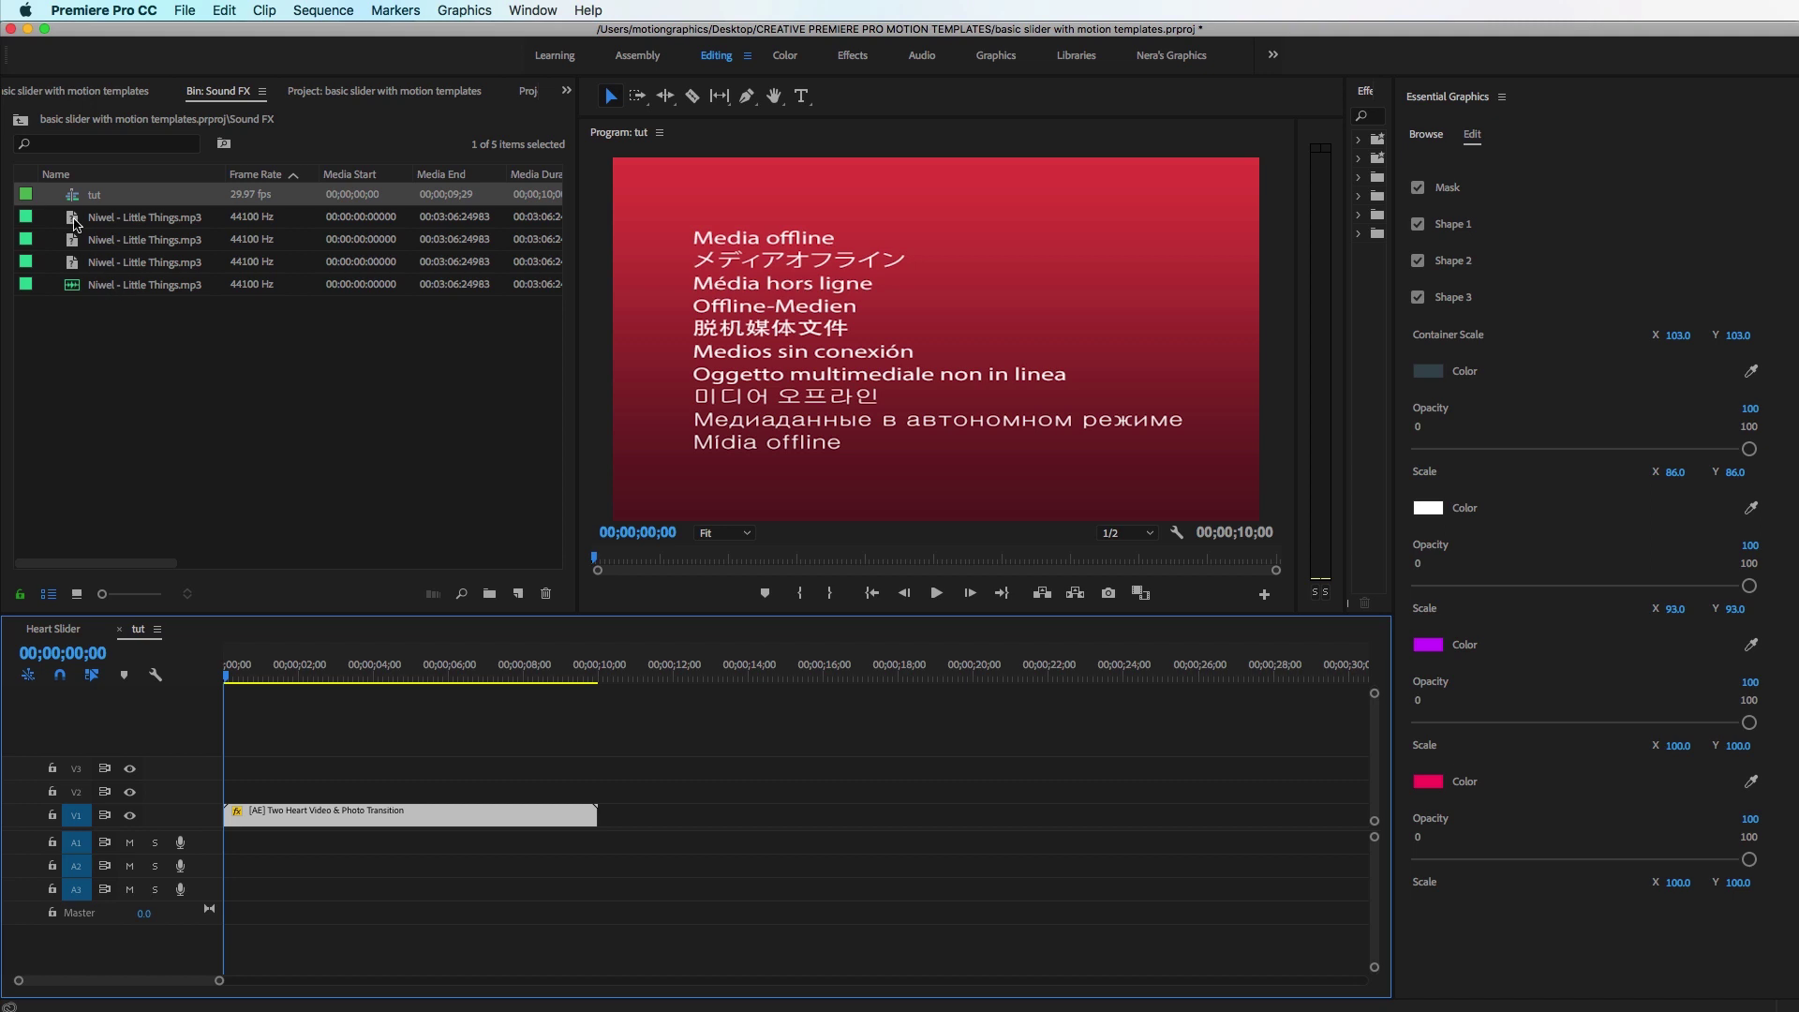
- Place the img-heart-001 sequence from the Herat-Slider Projt bin at the start of V4 in tut
{"action": "left_click", "coordinate": [19, 119]}
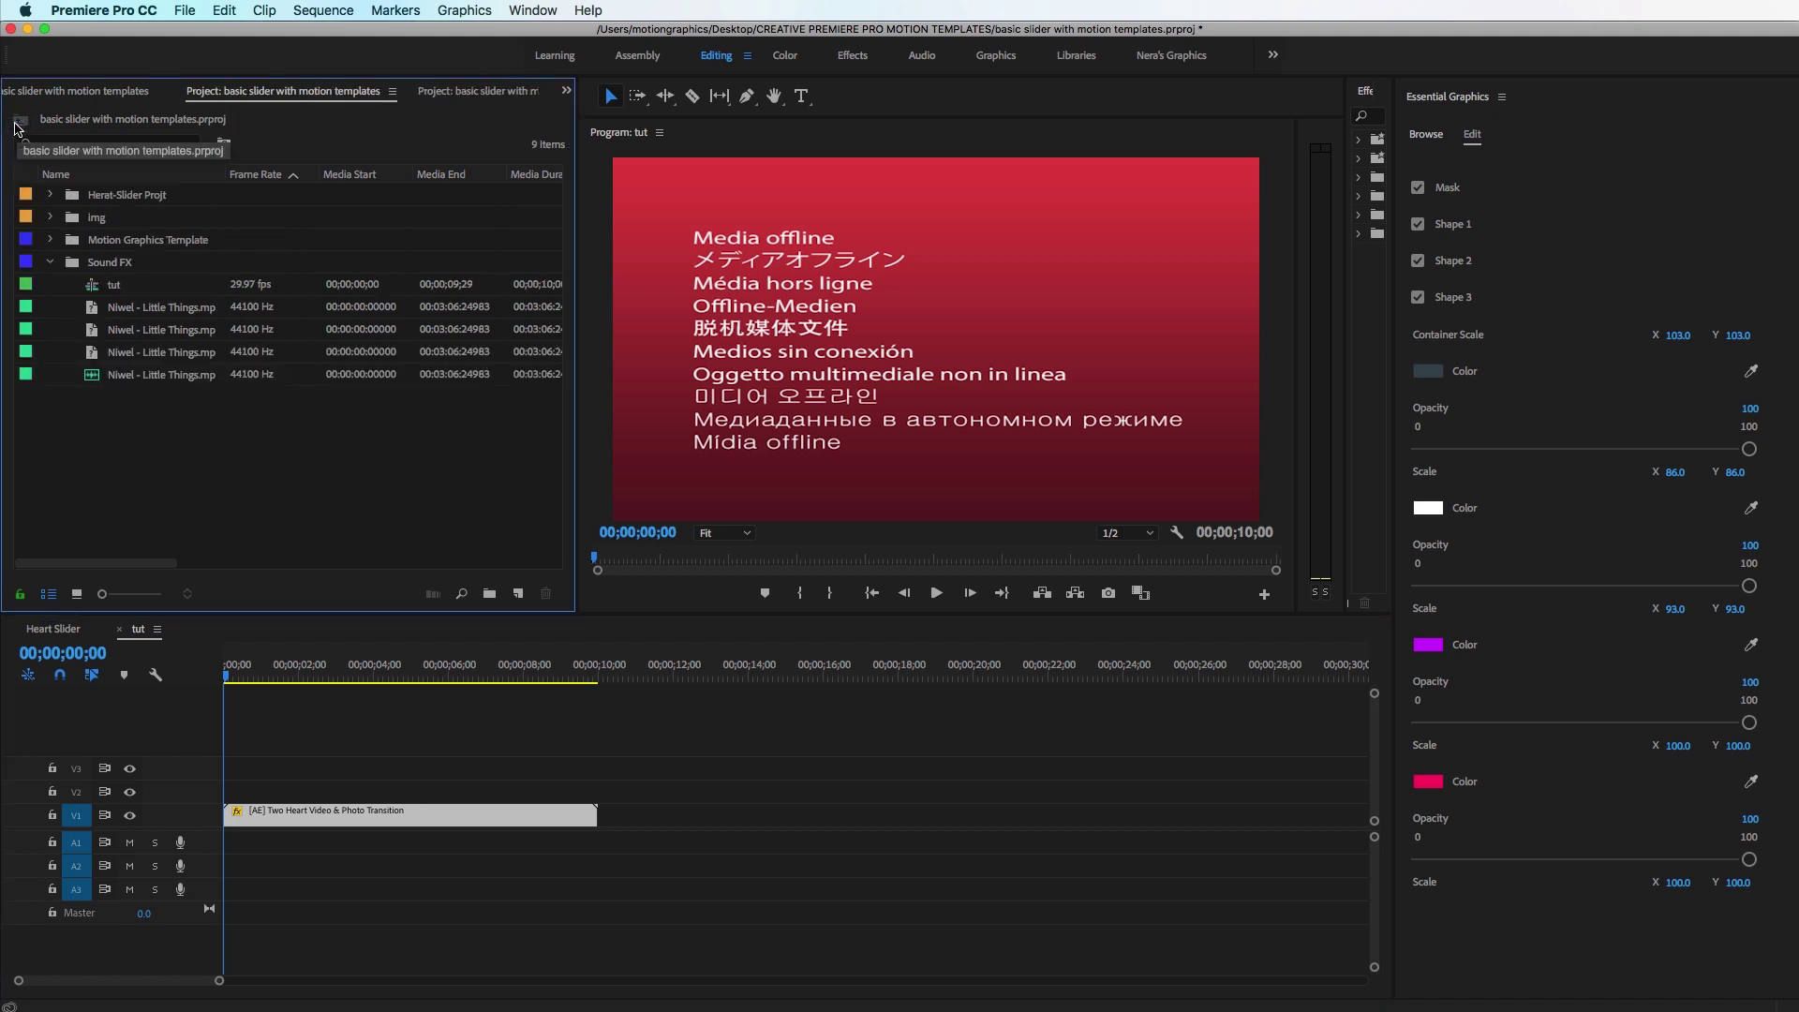
{"action": "double_click", "coordinate": [92, 197]}
{"action": "left_click", "coordinate": [135, 423]}
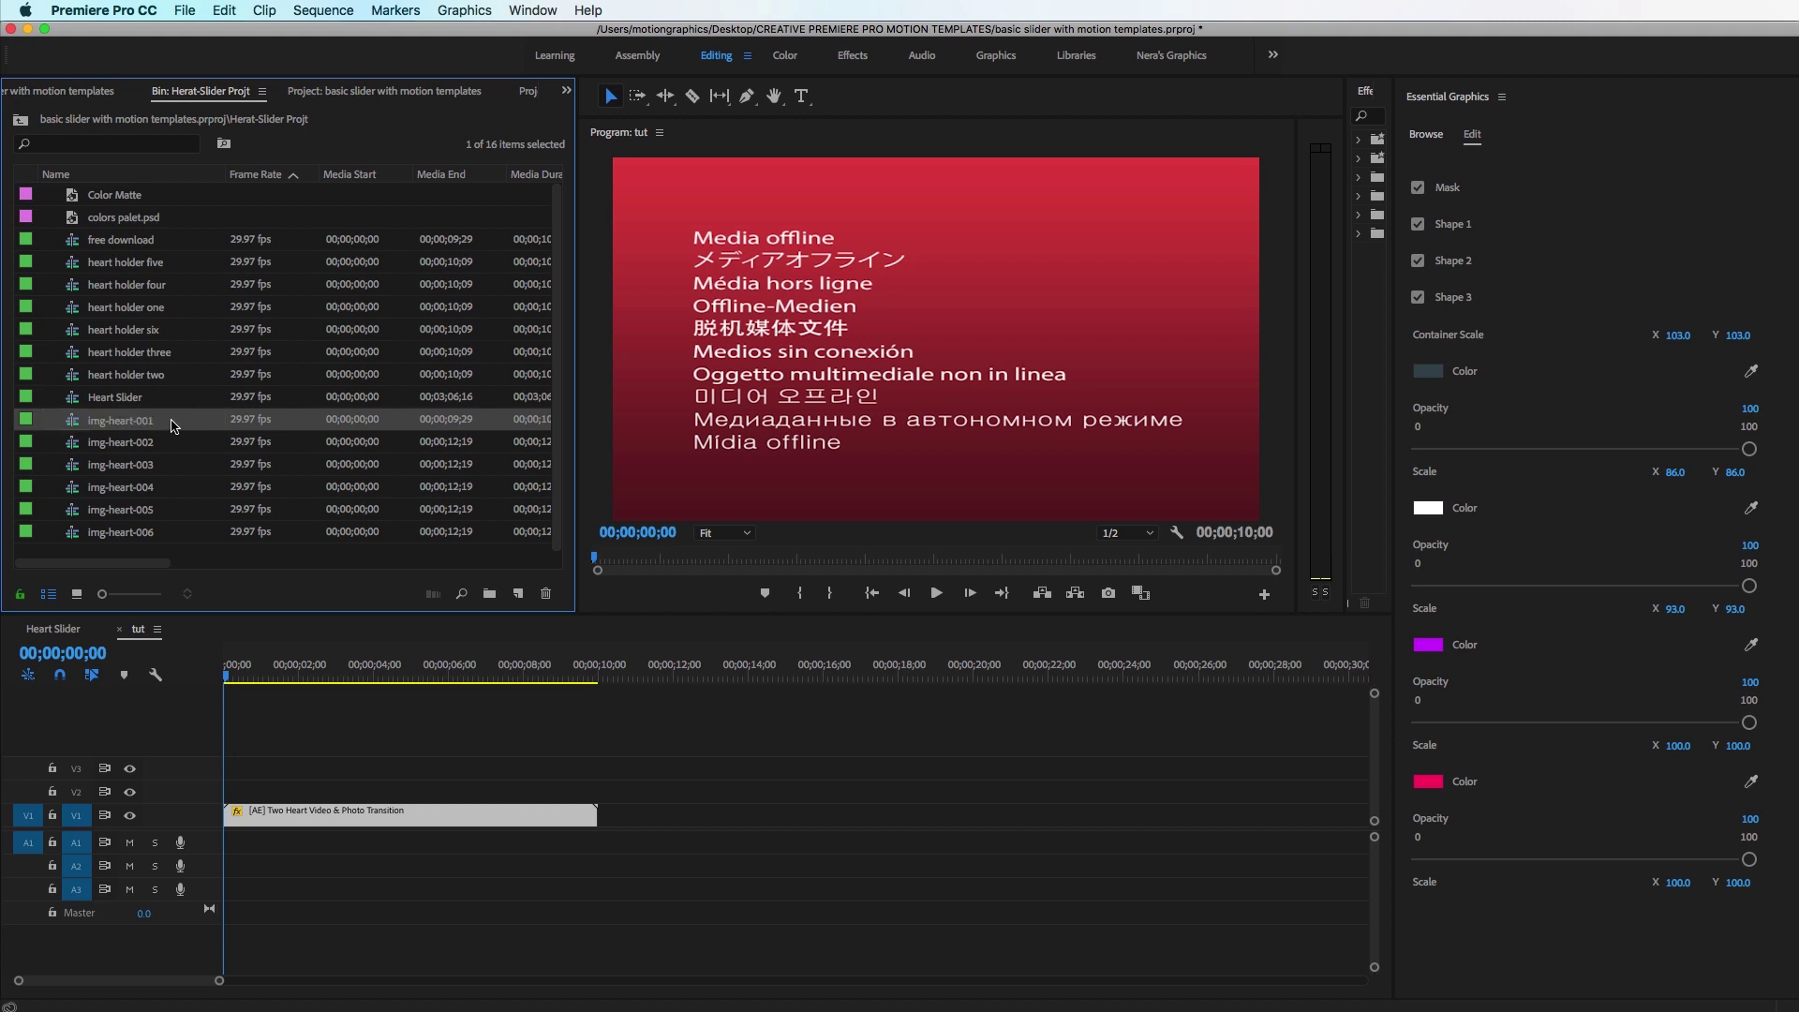
{"action": "left_click_drag", "start_coordinate": [171, 413], "coordinate": [178, 564]}
{"action": "left_click", "coordinate": [103, 421]}
{"action": "left_click_drag", "start_coordinate": [76, 423], "coordinate": [235, 744]}
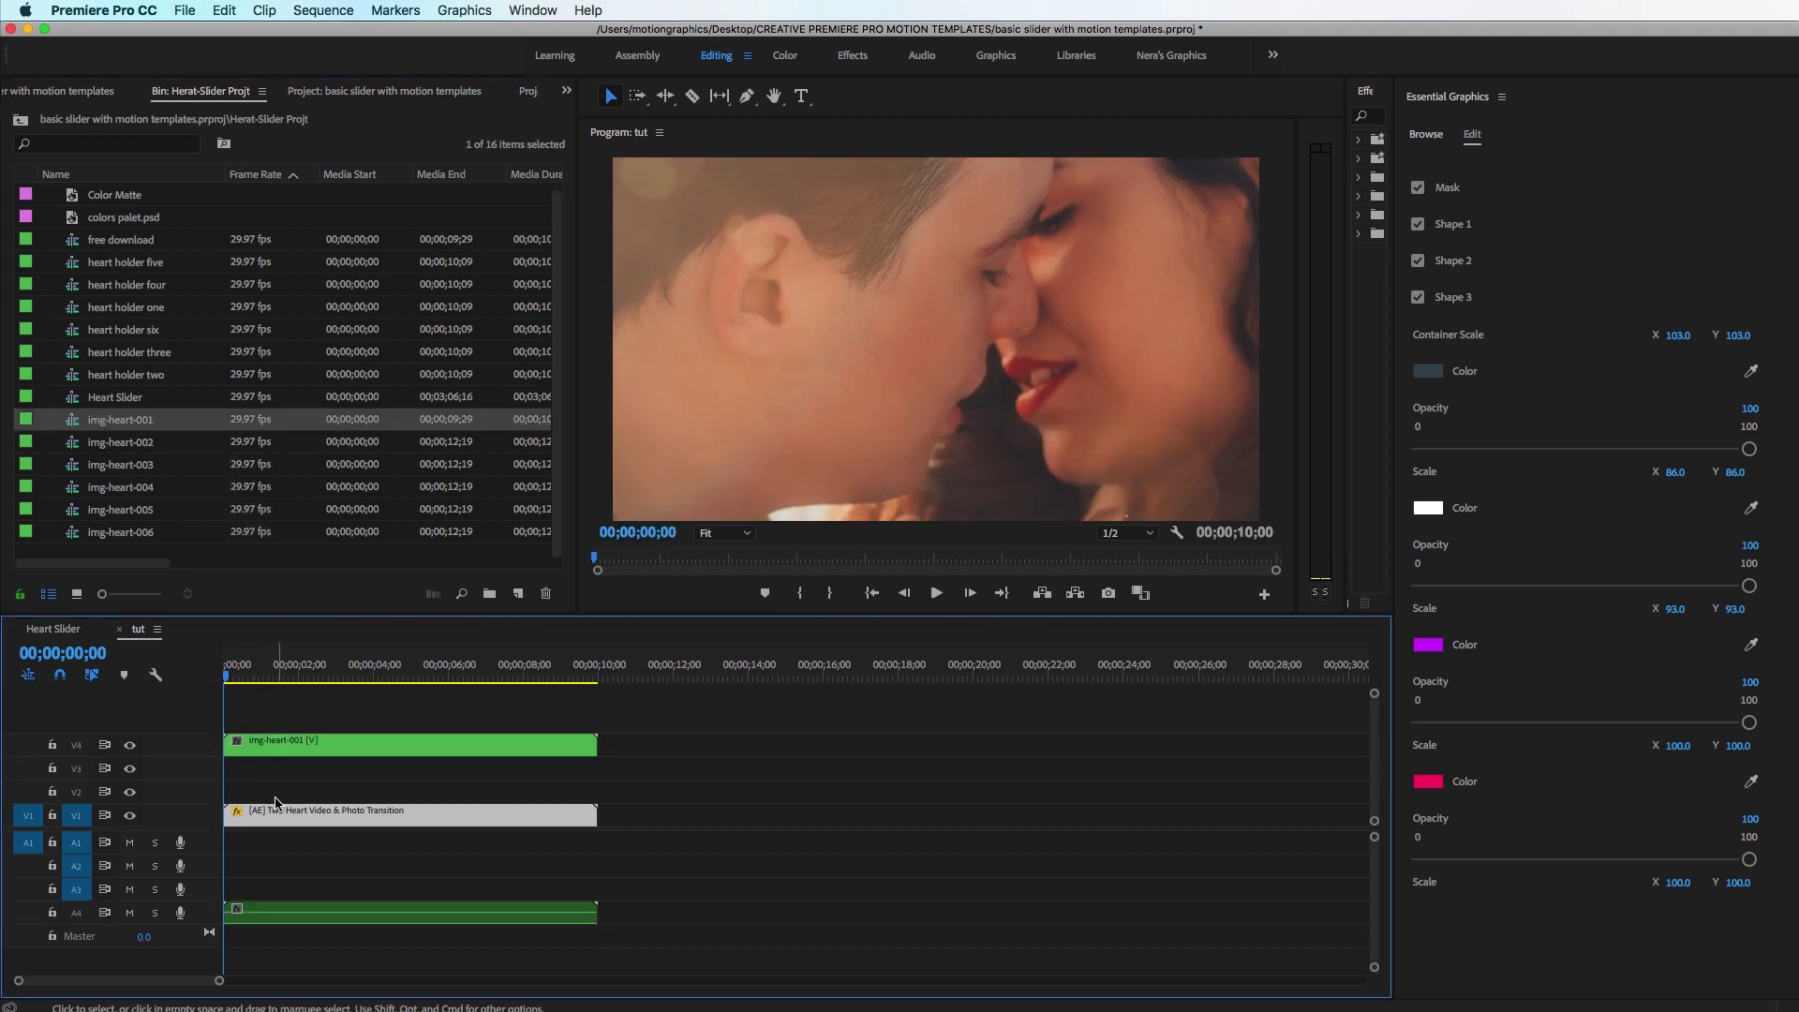
- Duplicate the [AE] Two Heart Video & Photo Transition clip from V1 onto V5, directly above img-heart-001
{"action": "left_click", "coordinate": [329, 752]}
{"action": "left_click", "coordinate": [307, 822]}
{"action": "left_click_drag", "start_coordinate": [307, 825], "coordinate": [303, 717]}
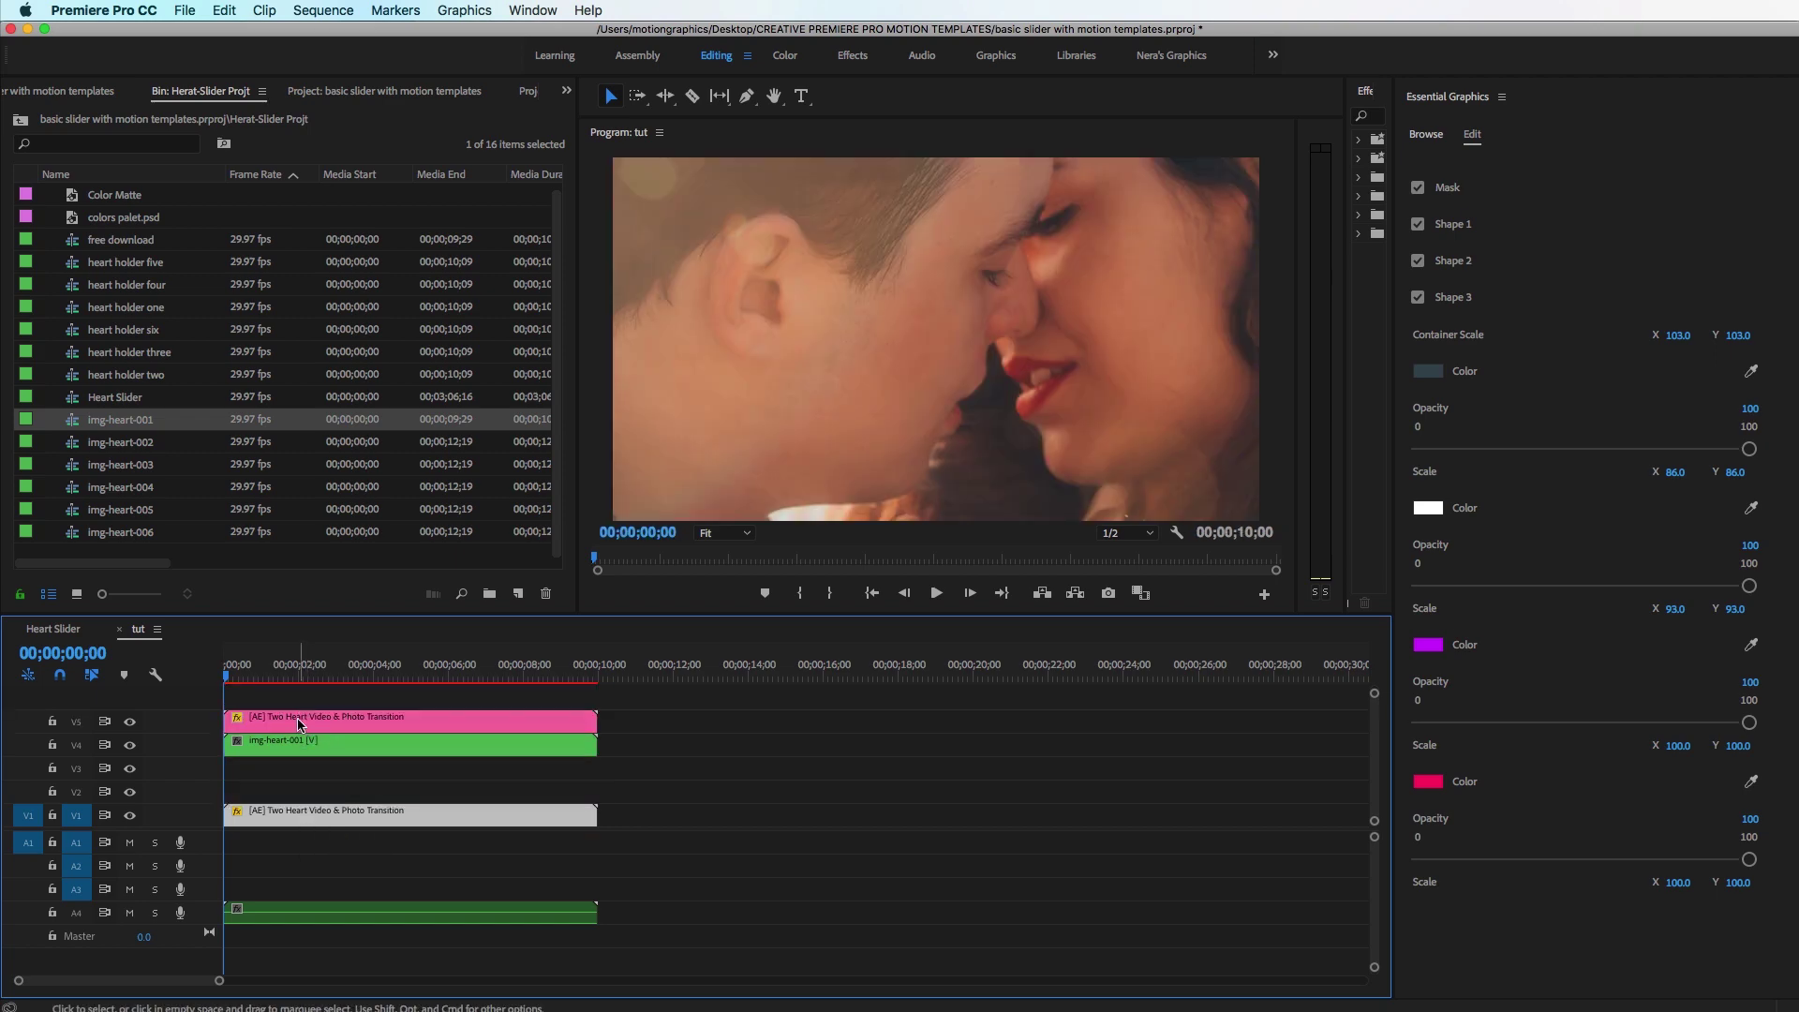
- Turn off Shape 1, Shape 2 and Shape 3 in the V5 template copy, keeping only Mask, and preview the frame at 00;00;01;28
{"action": "left_click", "coordinate": [304, 723]}
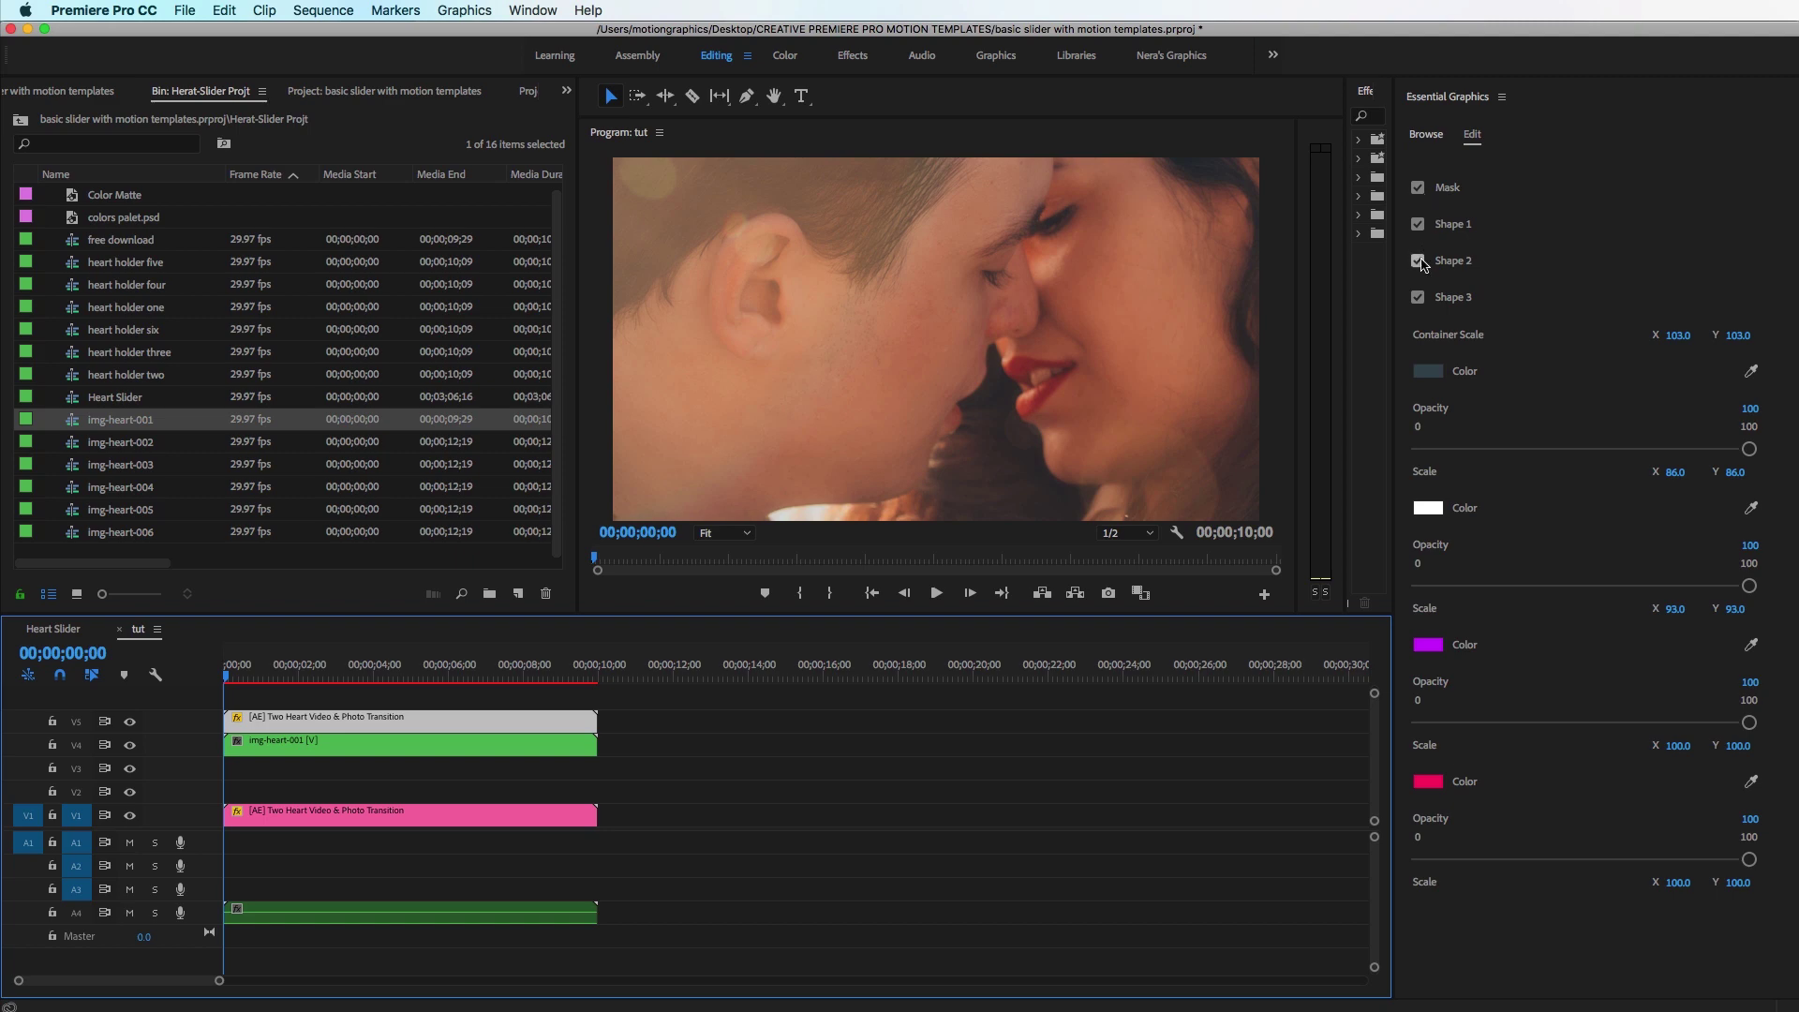
{"action": "left_click", "coordinate": [1418, 300]}
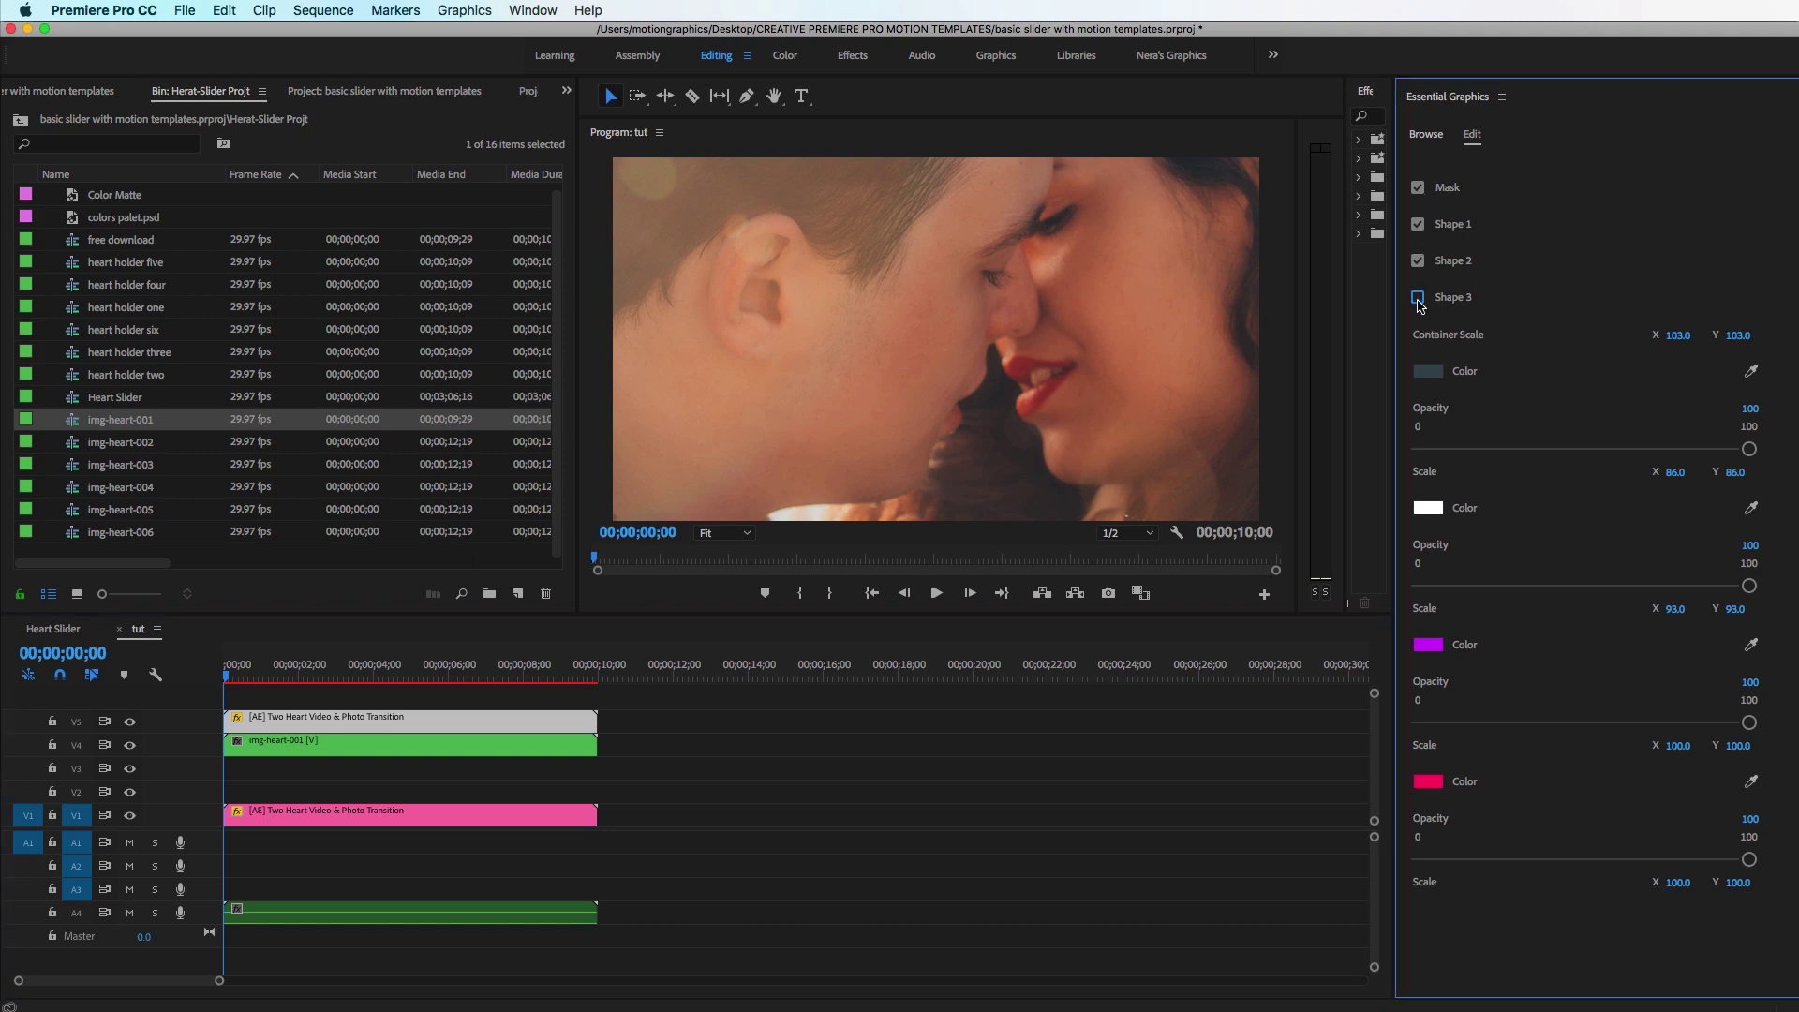
{"action": "left_click", "coordinate": [1421, 264]}
{"action": "left_click", "coordinate": [251, 676]}
{"action": "left_click_drag", "start_coordinate": [258, 681], "coordinate": [296, 678]}
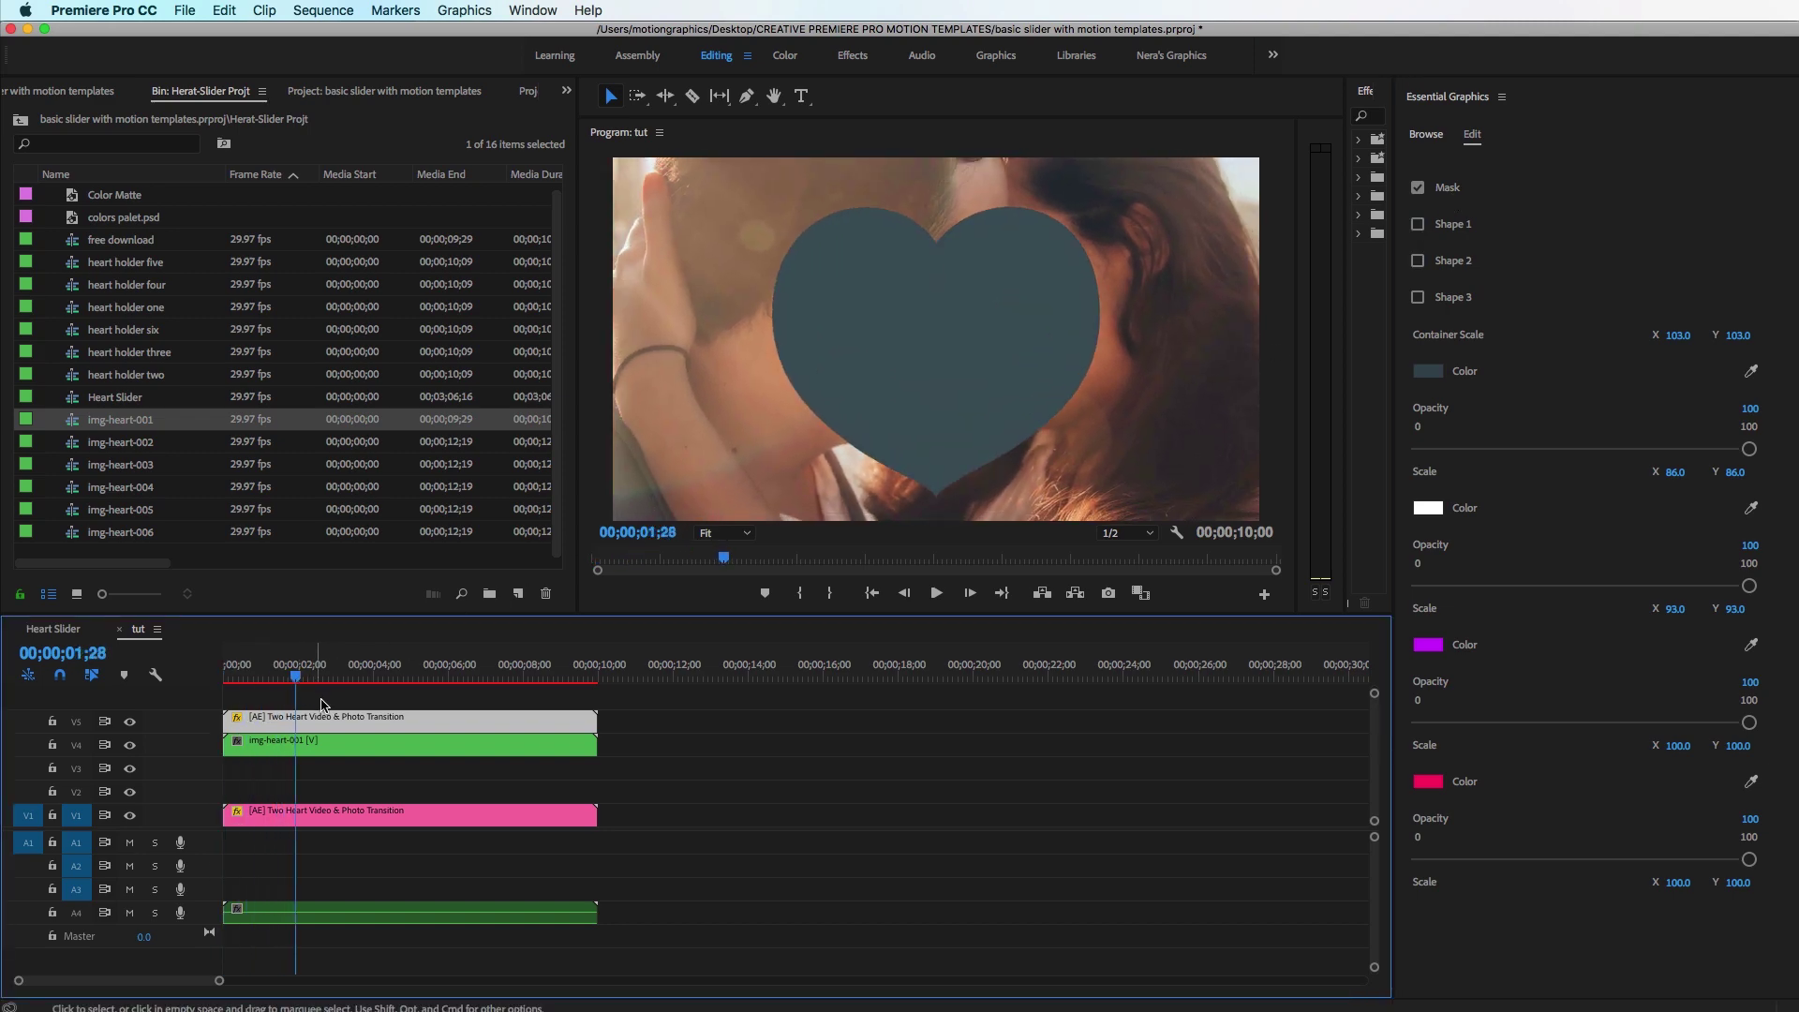
- Find the Track Matte Key effect and apply it to the img-heart-001 clip on V4
{"action": "left_click", "coordinate": [410, 748]}
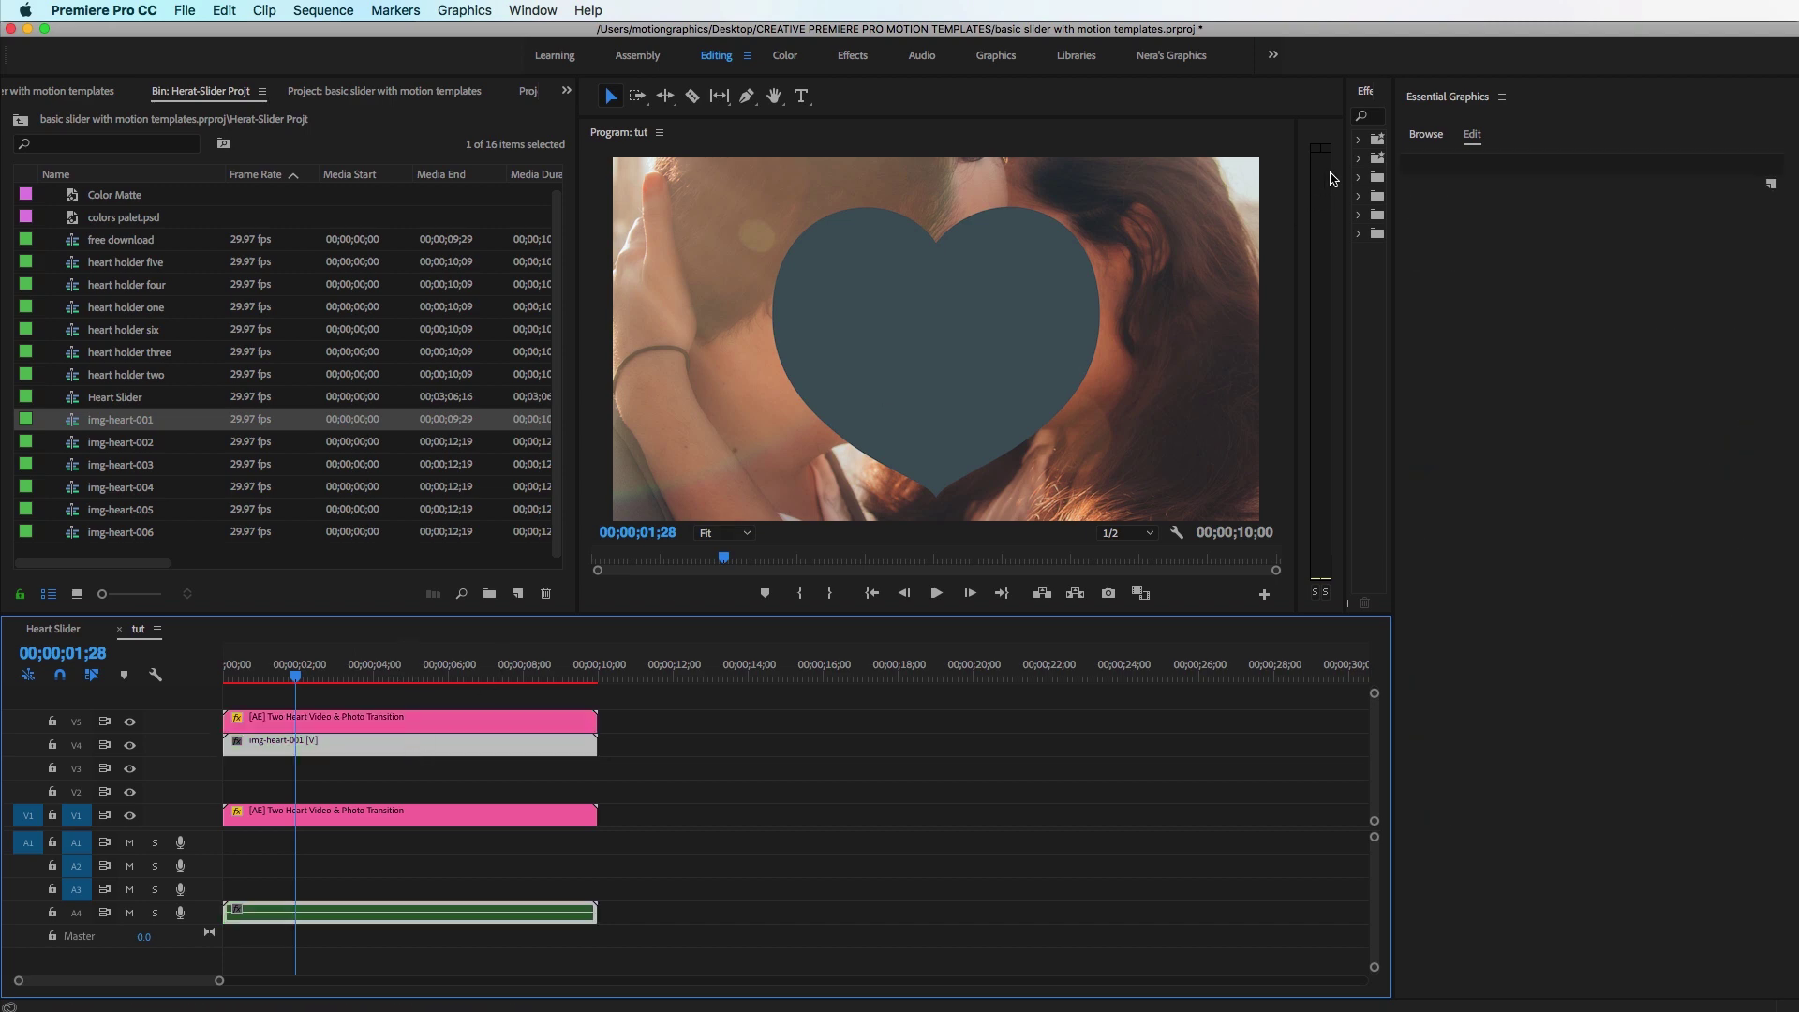
{"action": "left_click", "coordinate": [1367, 111]}
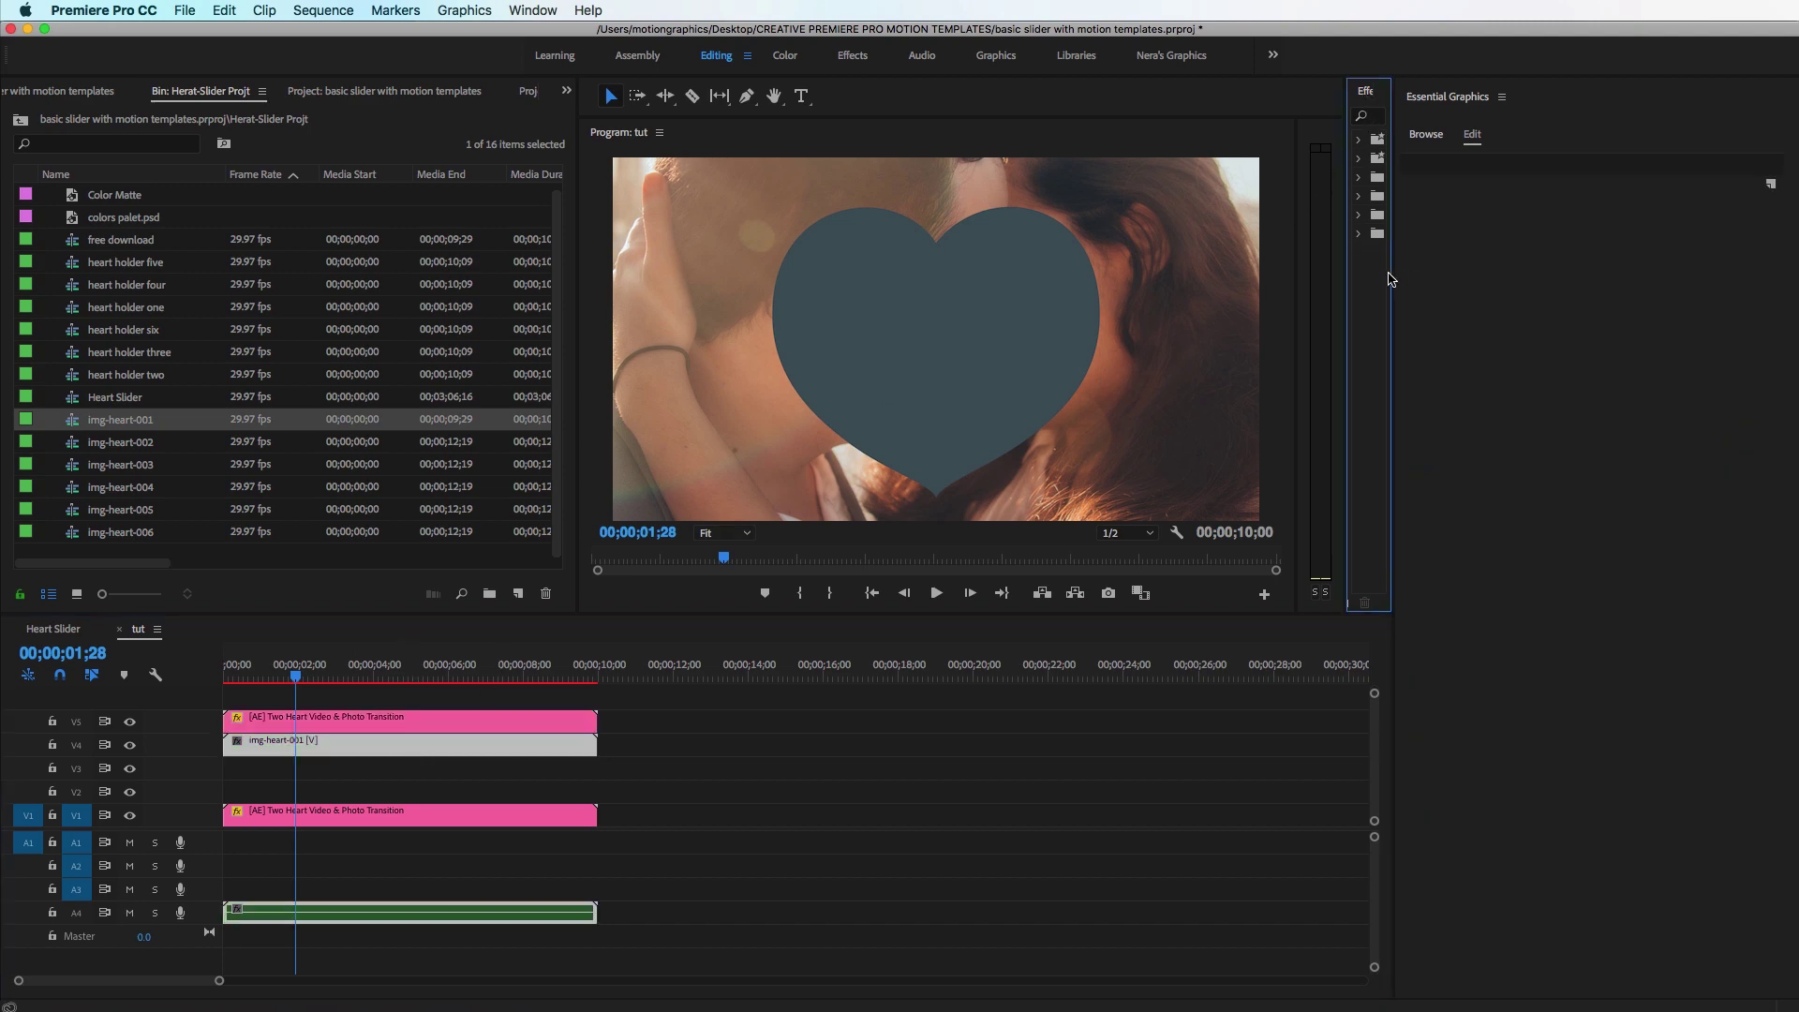
{"action": "left_click_drag", "start_coordinate": [1395, 272], "coordinate": [1651, 292]}
{"action": "left_click", "coordinate": [1450, 119]}
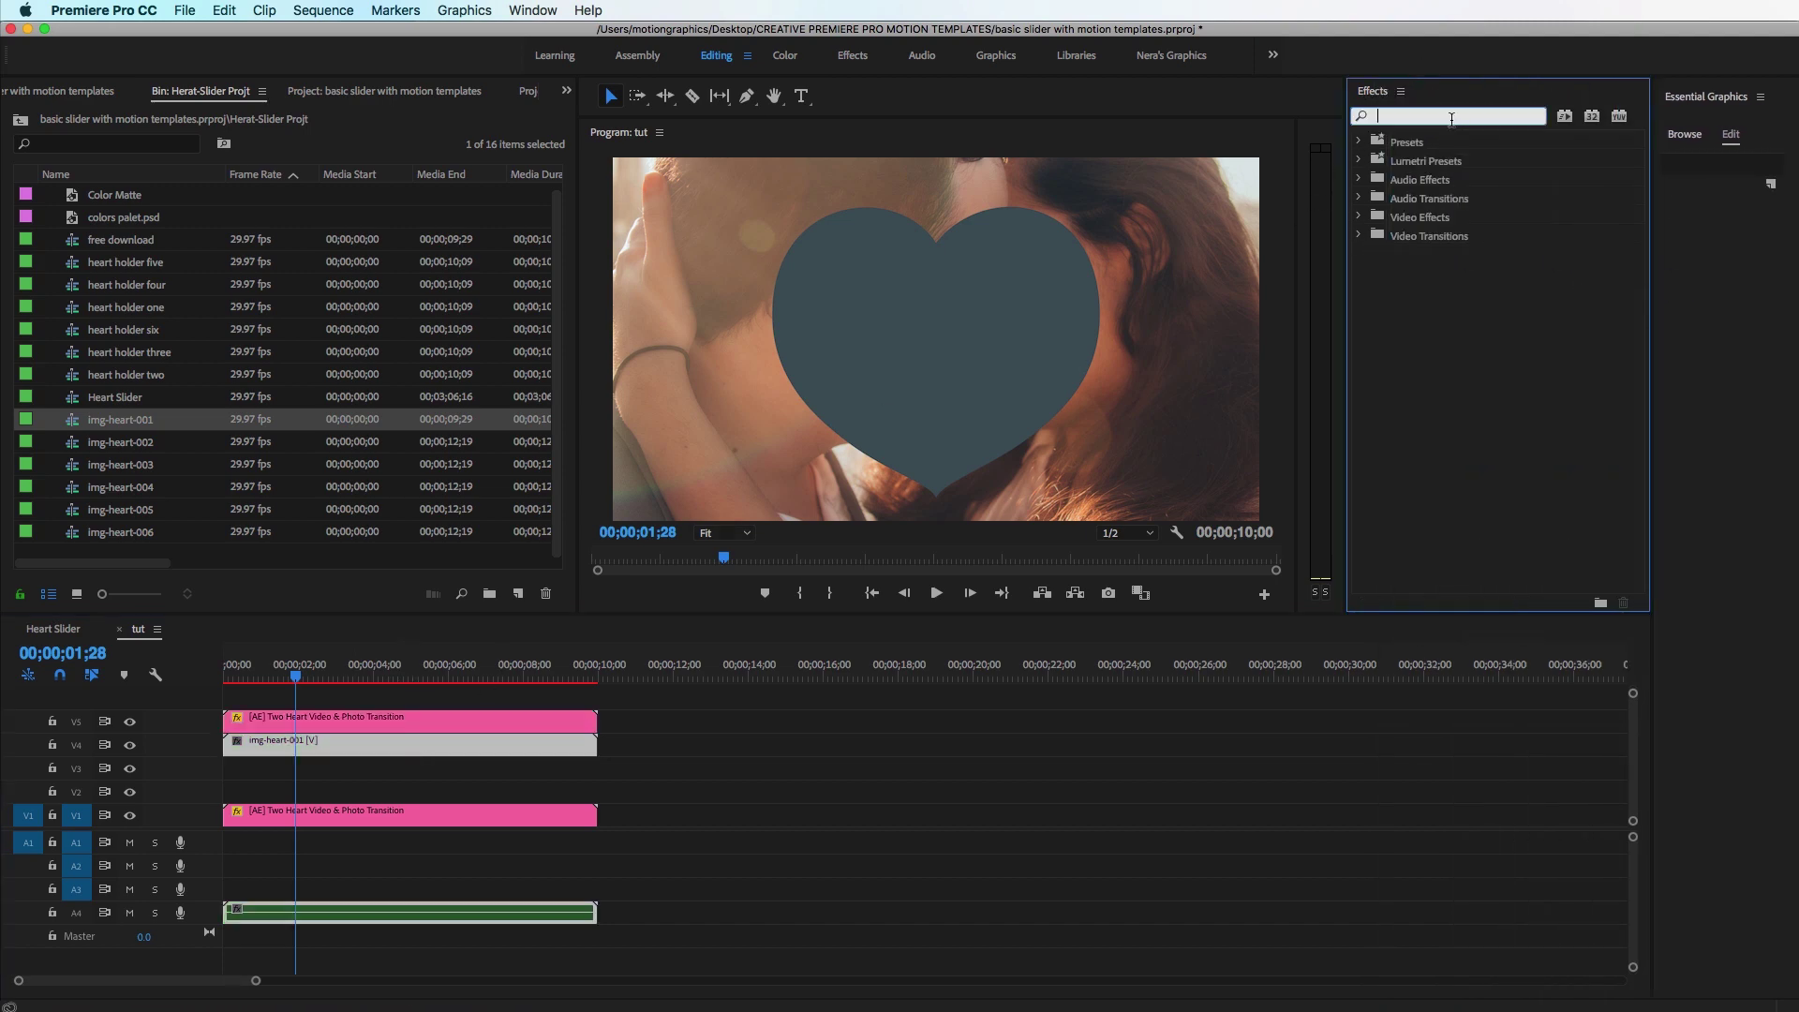
{"action": "type", "text": "track"}
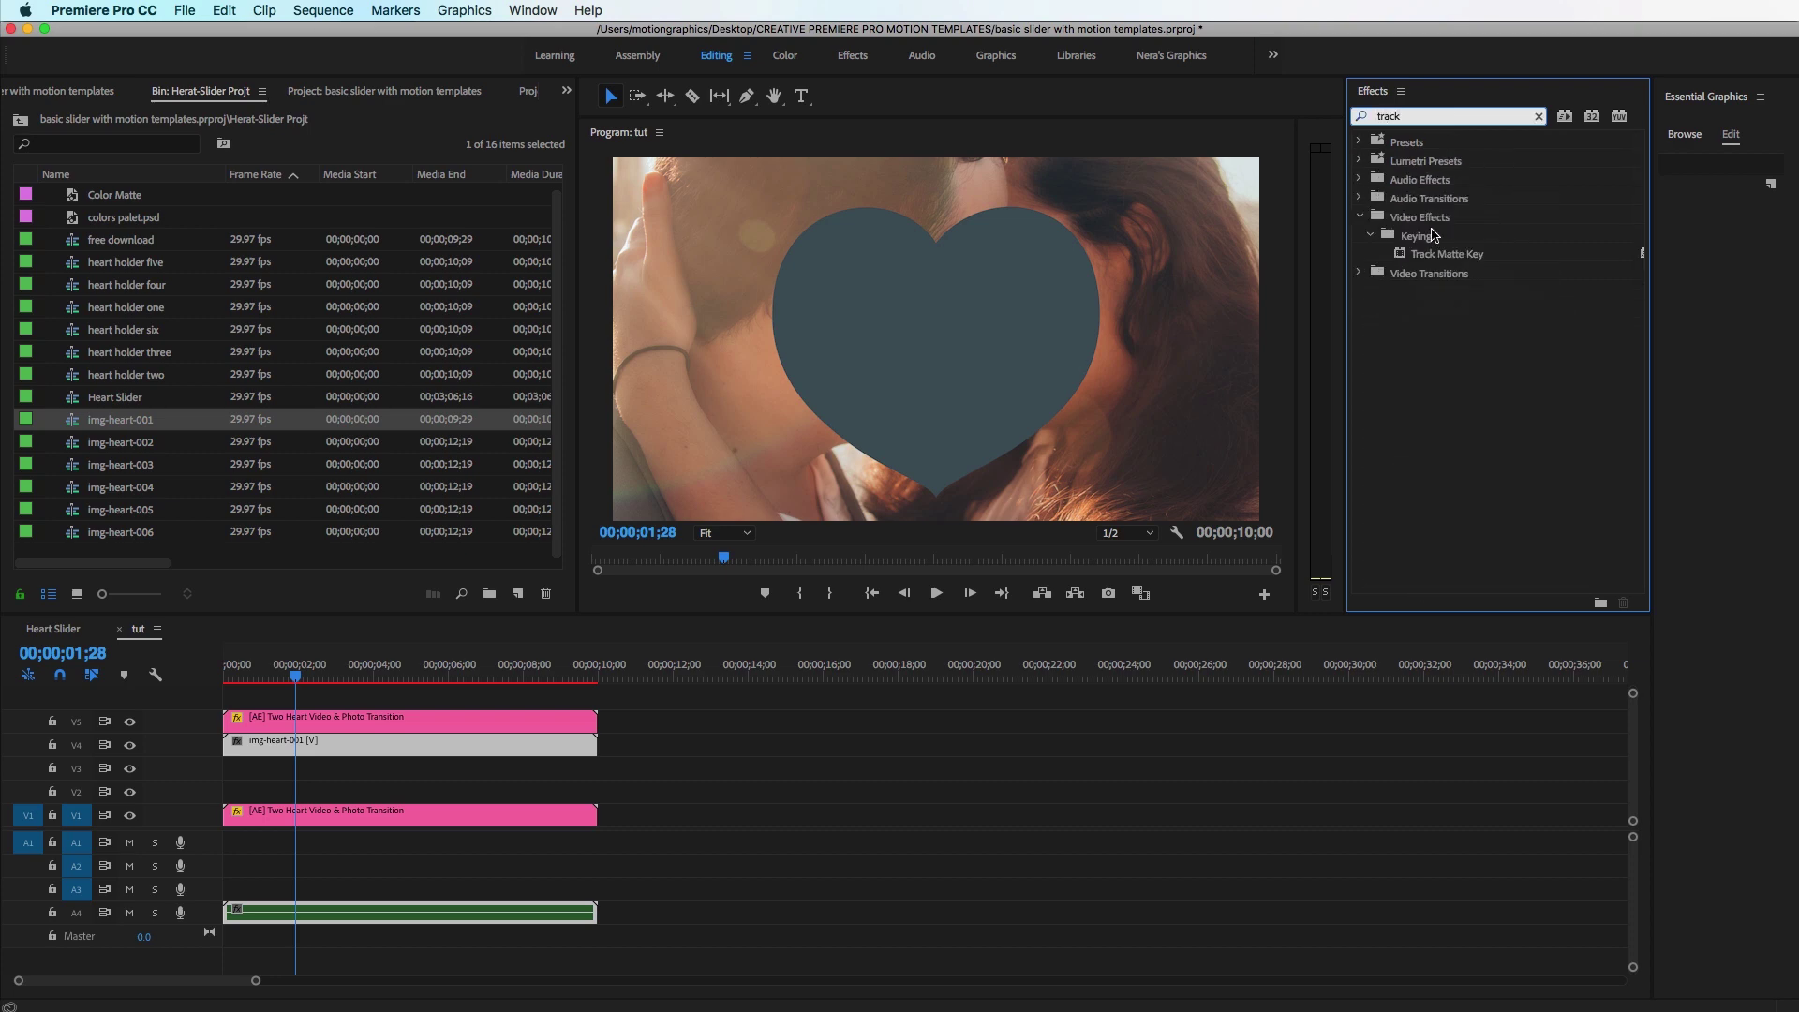
{"action": "left_click_drag", "start_coordinate": [1457, 255], "coordinate": [264, 750]}
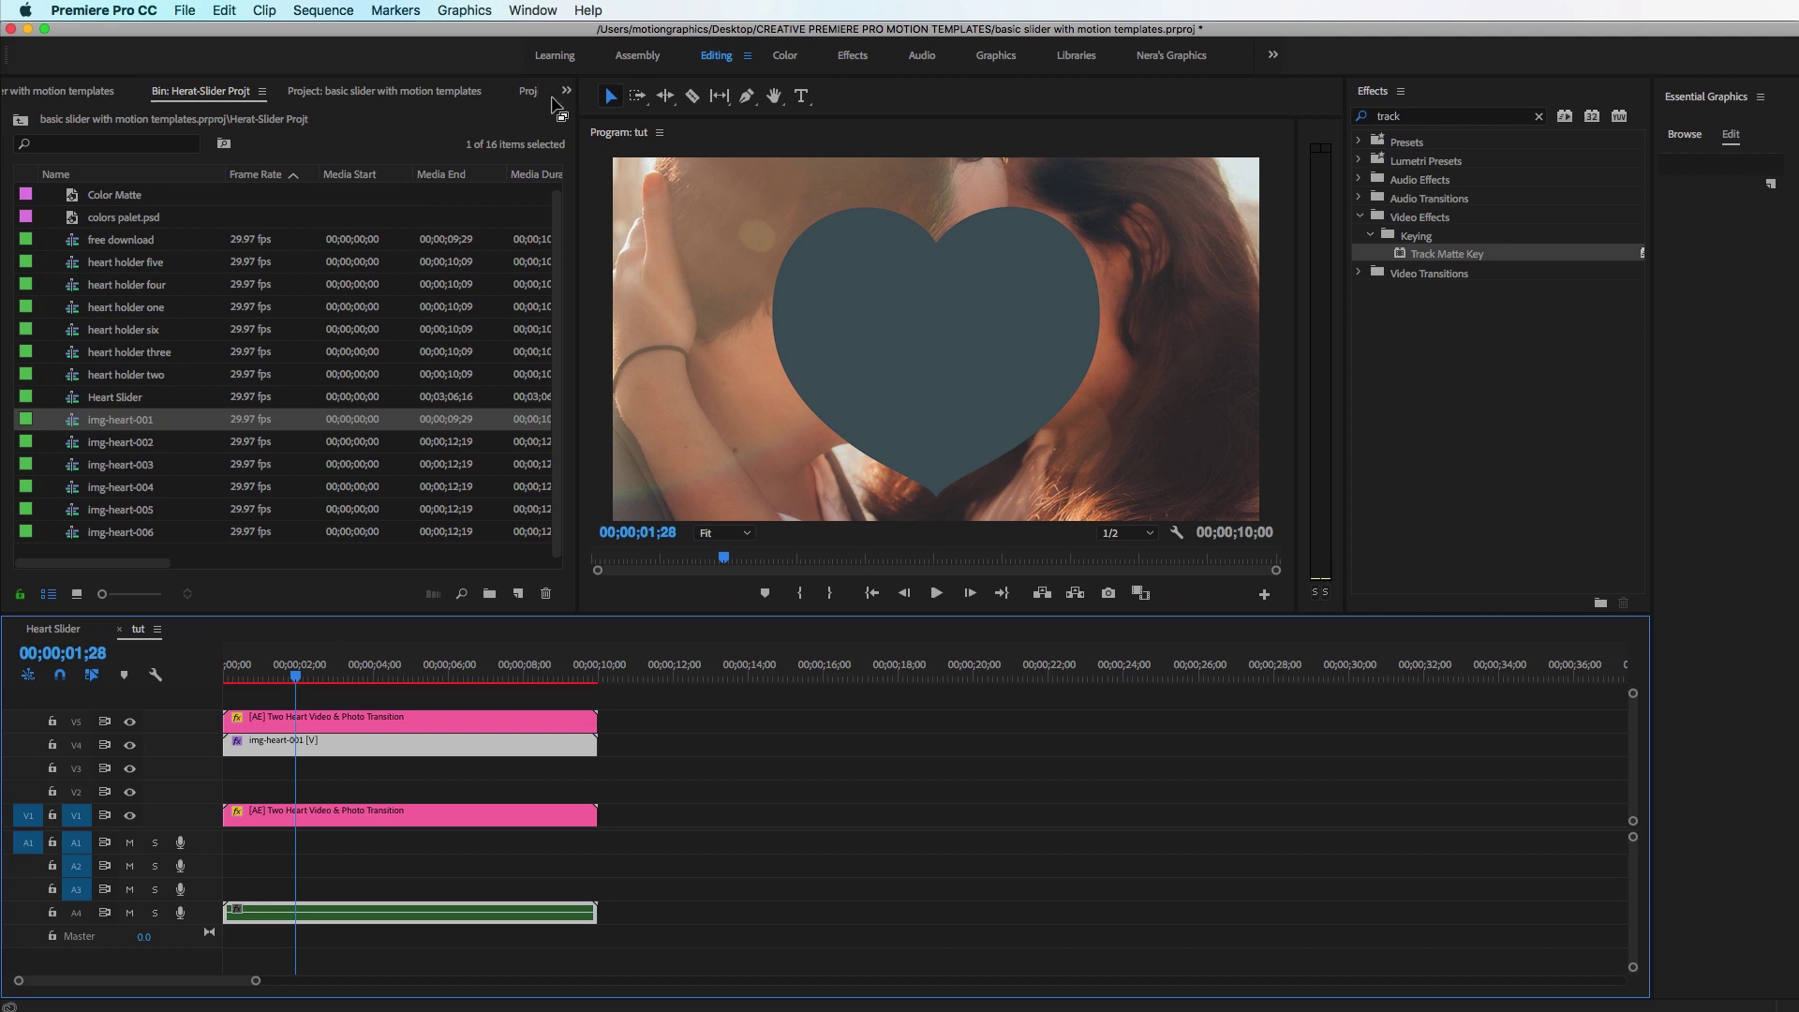
- Set img-heart-001's Track Matte Key matte to Video 5, and scrub the timeline to 00;00;02;12 to check the heart mask
{"action": "left_click", "coordinate": [566, 94]}
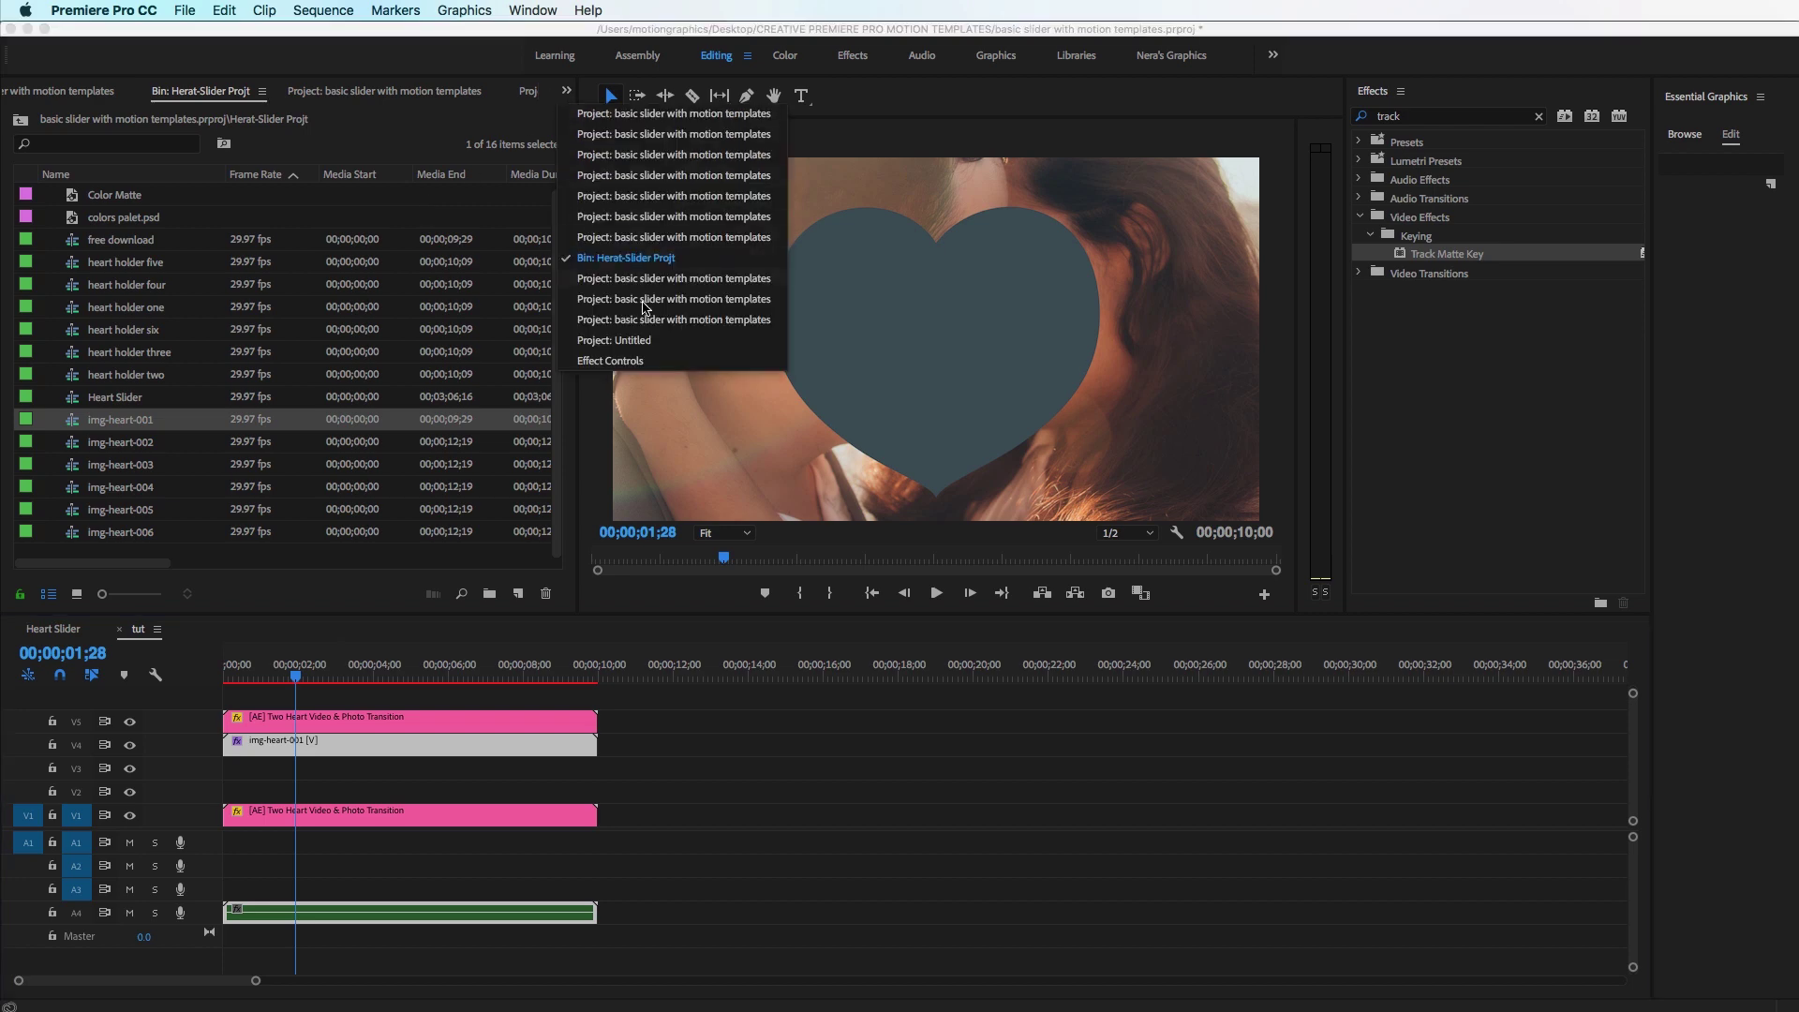
{"action": "left_click", "coordinate": [610, 360]}
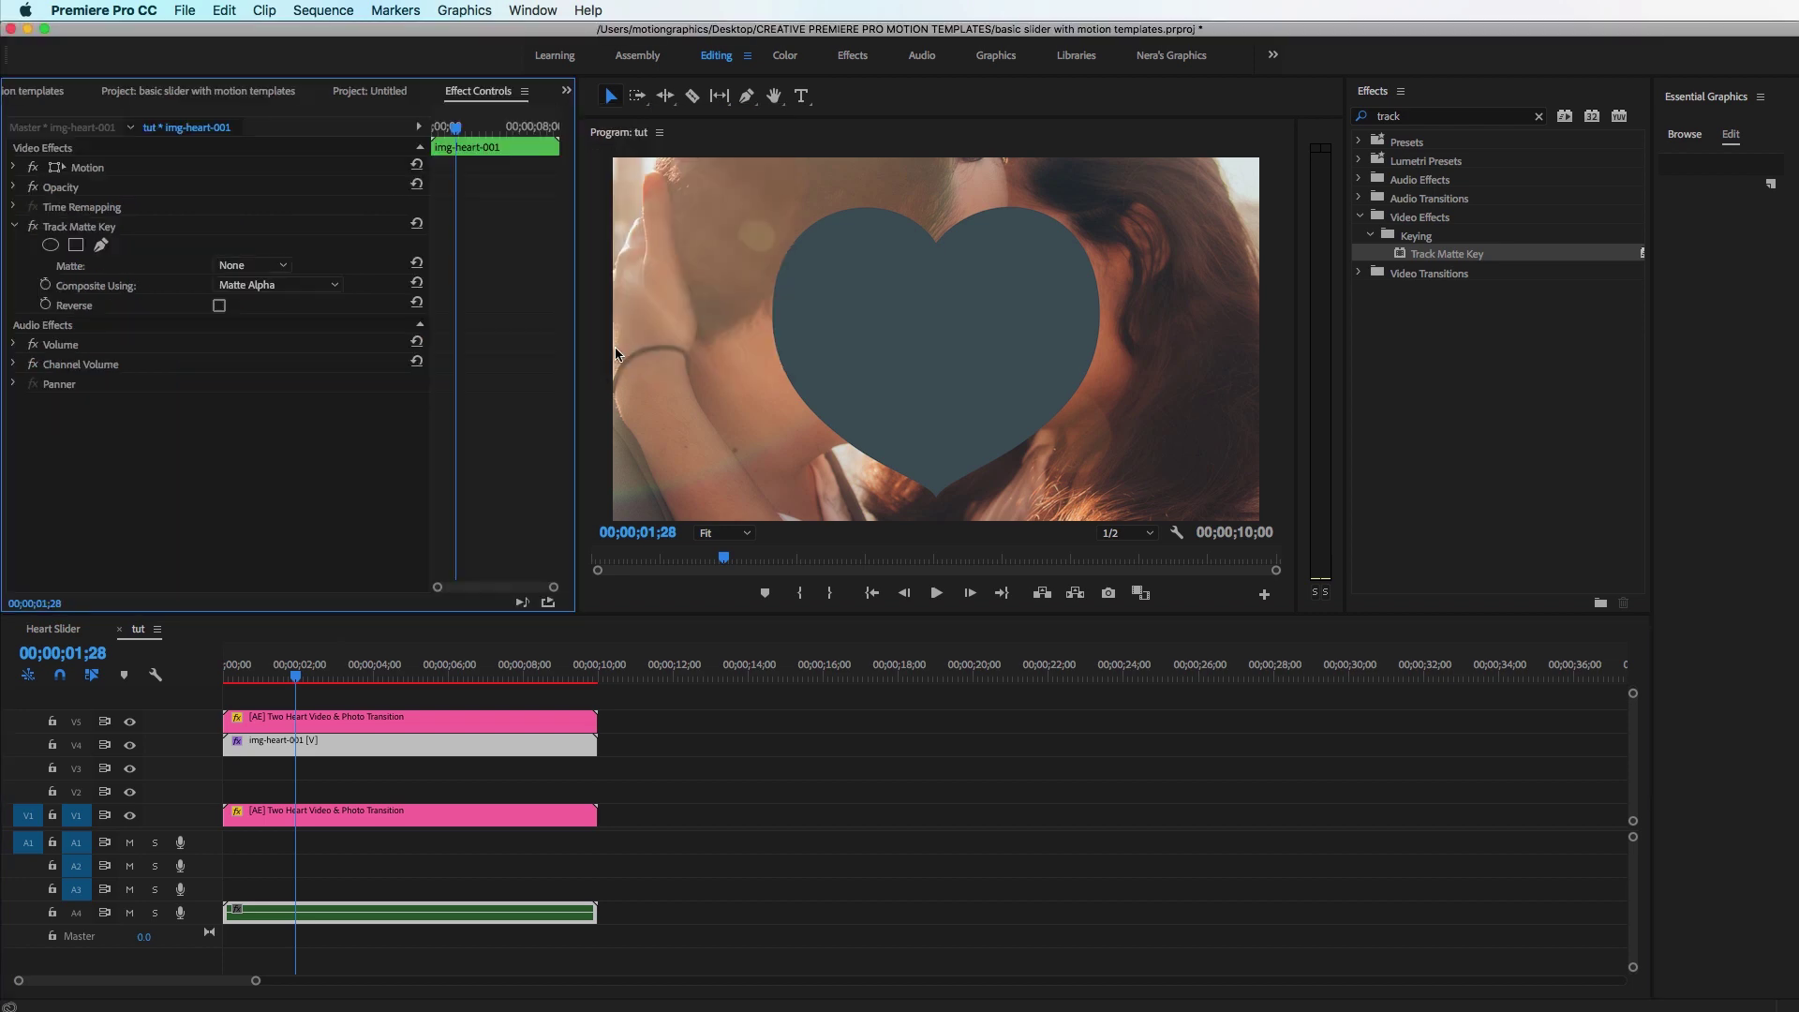
{"action": "left_click", "coordinate": [251, 265]}
{"action": "left_click", "coordinate": [251, 309]}
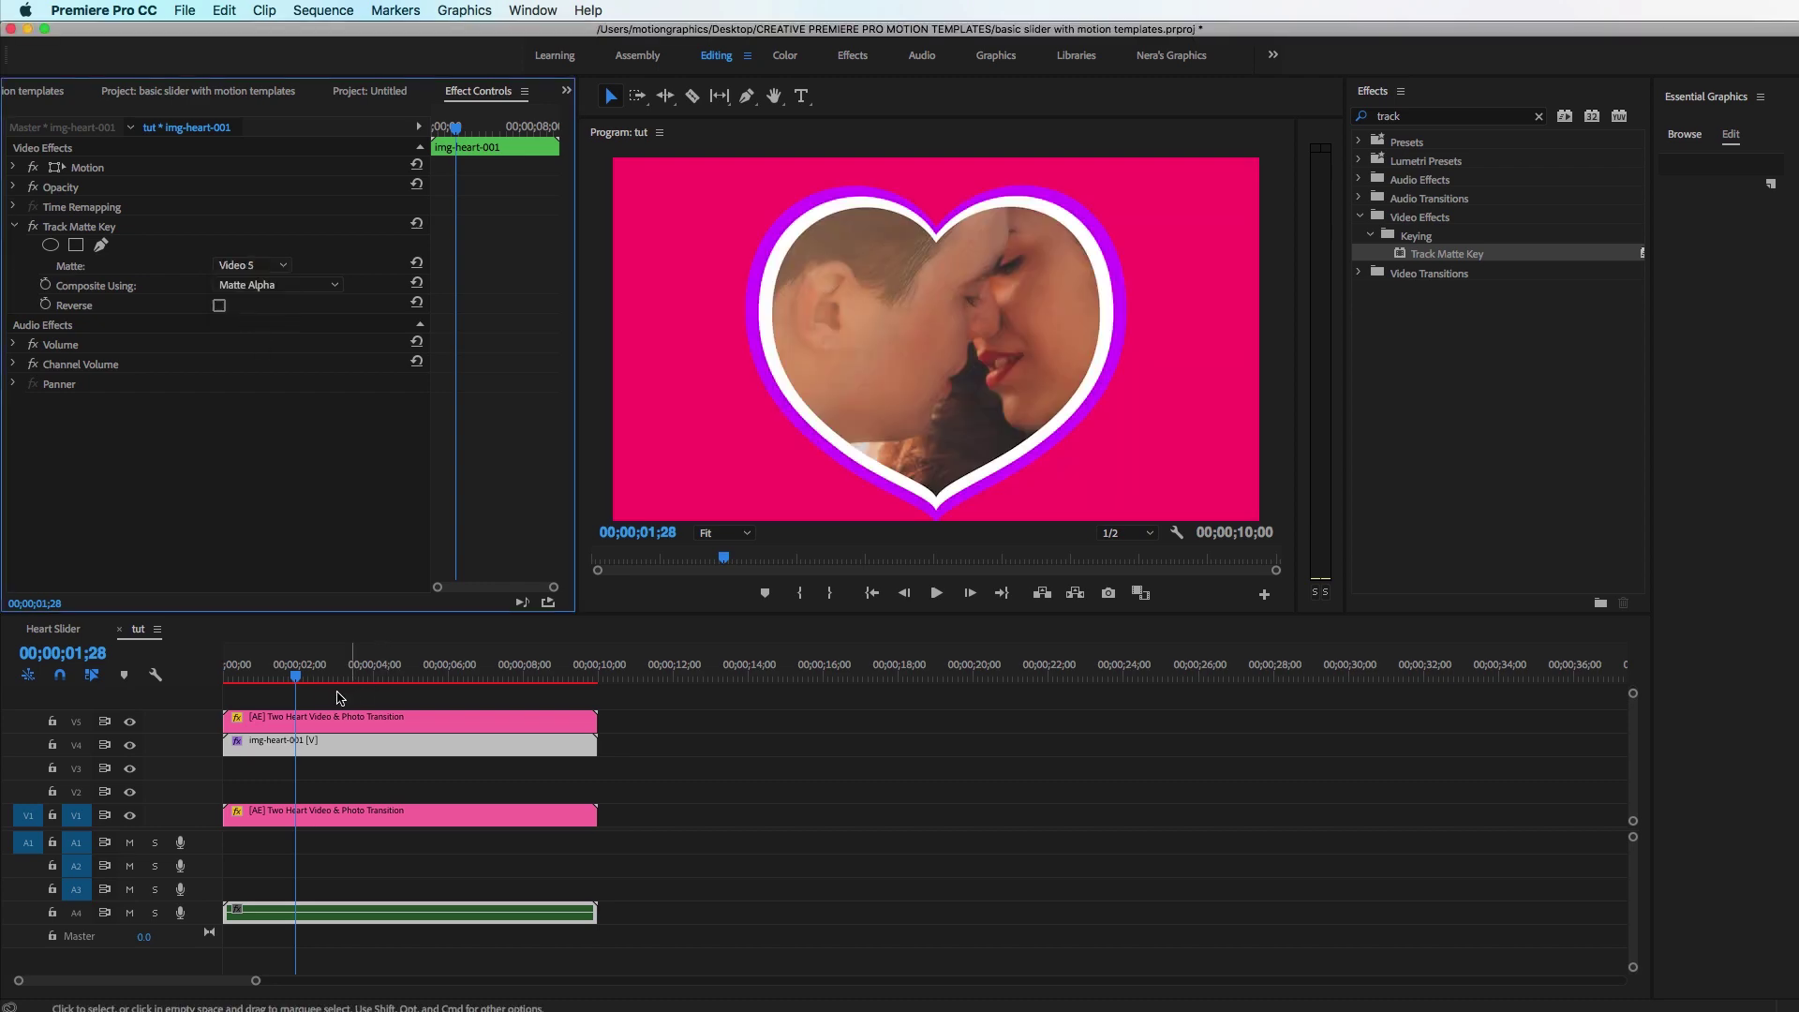
{"action": "left_click", "coordinate": [266, 682]}
{"action": "left_click_drag", "start_coordinate": [265, 691], "coordinate": [313, 688]}
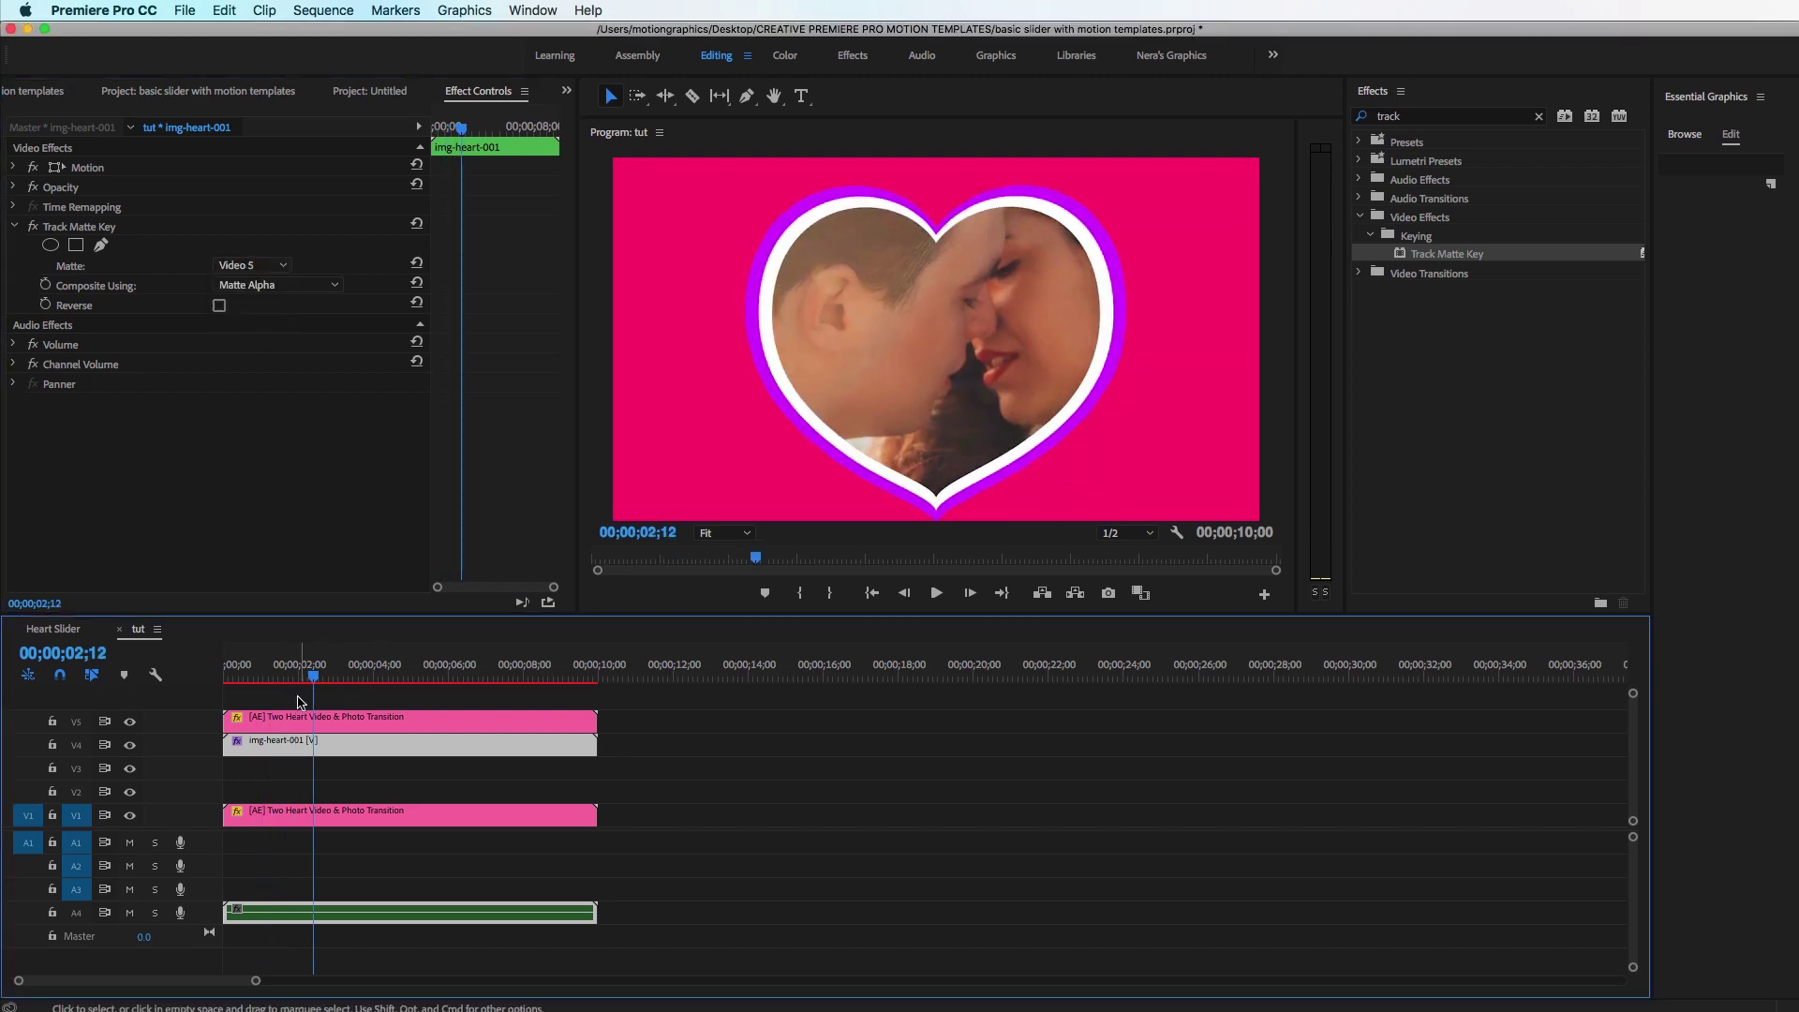
- Turn off Mask, Shape 1 and Shape 2 in the V1 template clip, keeping only Shape 3
{"action": "left_click", "coordinate": [319, 815]}
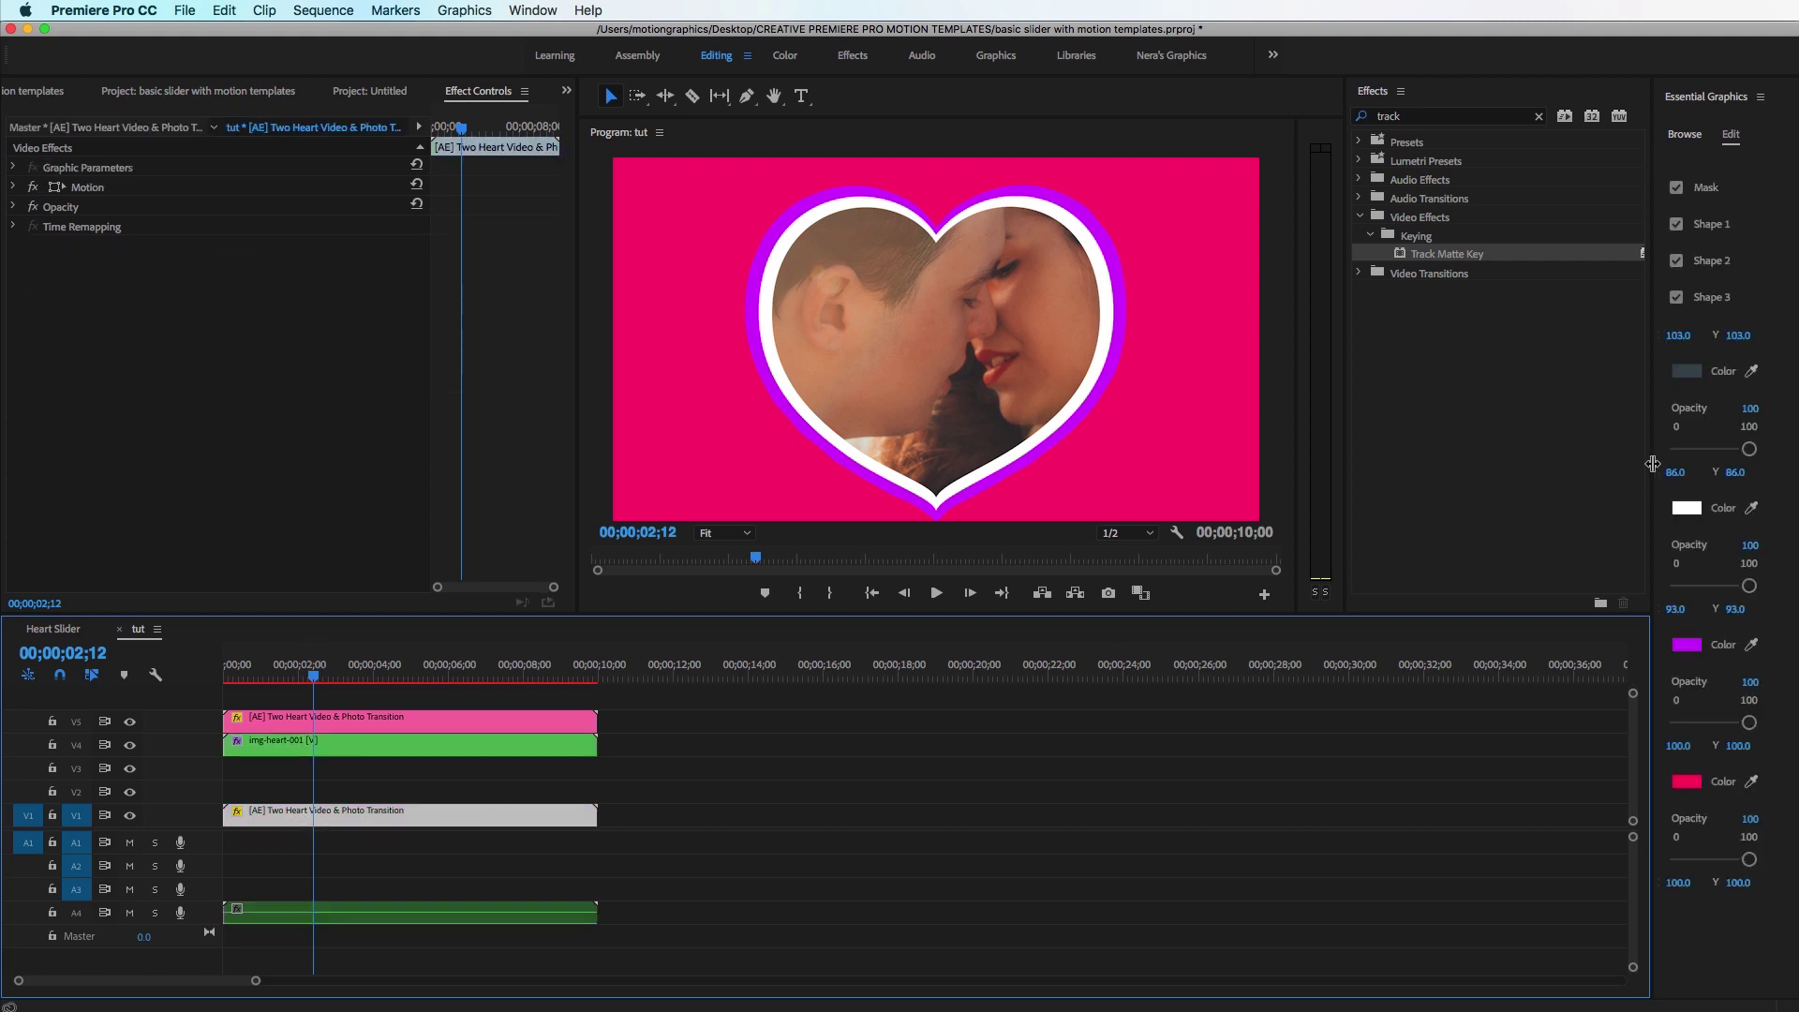
{"action": "left_click_drag", "start_coordinate": [1652, 464], "coordinate": [1480, 479]}
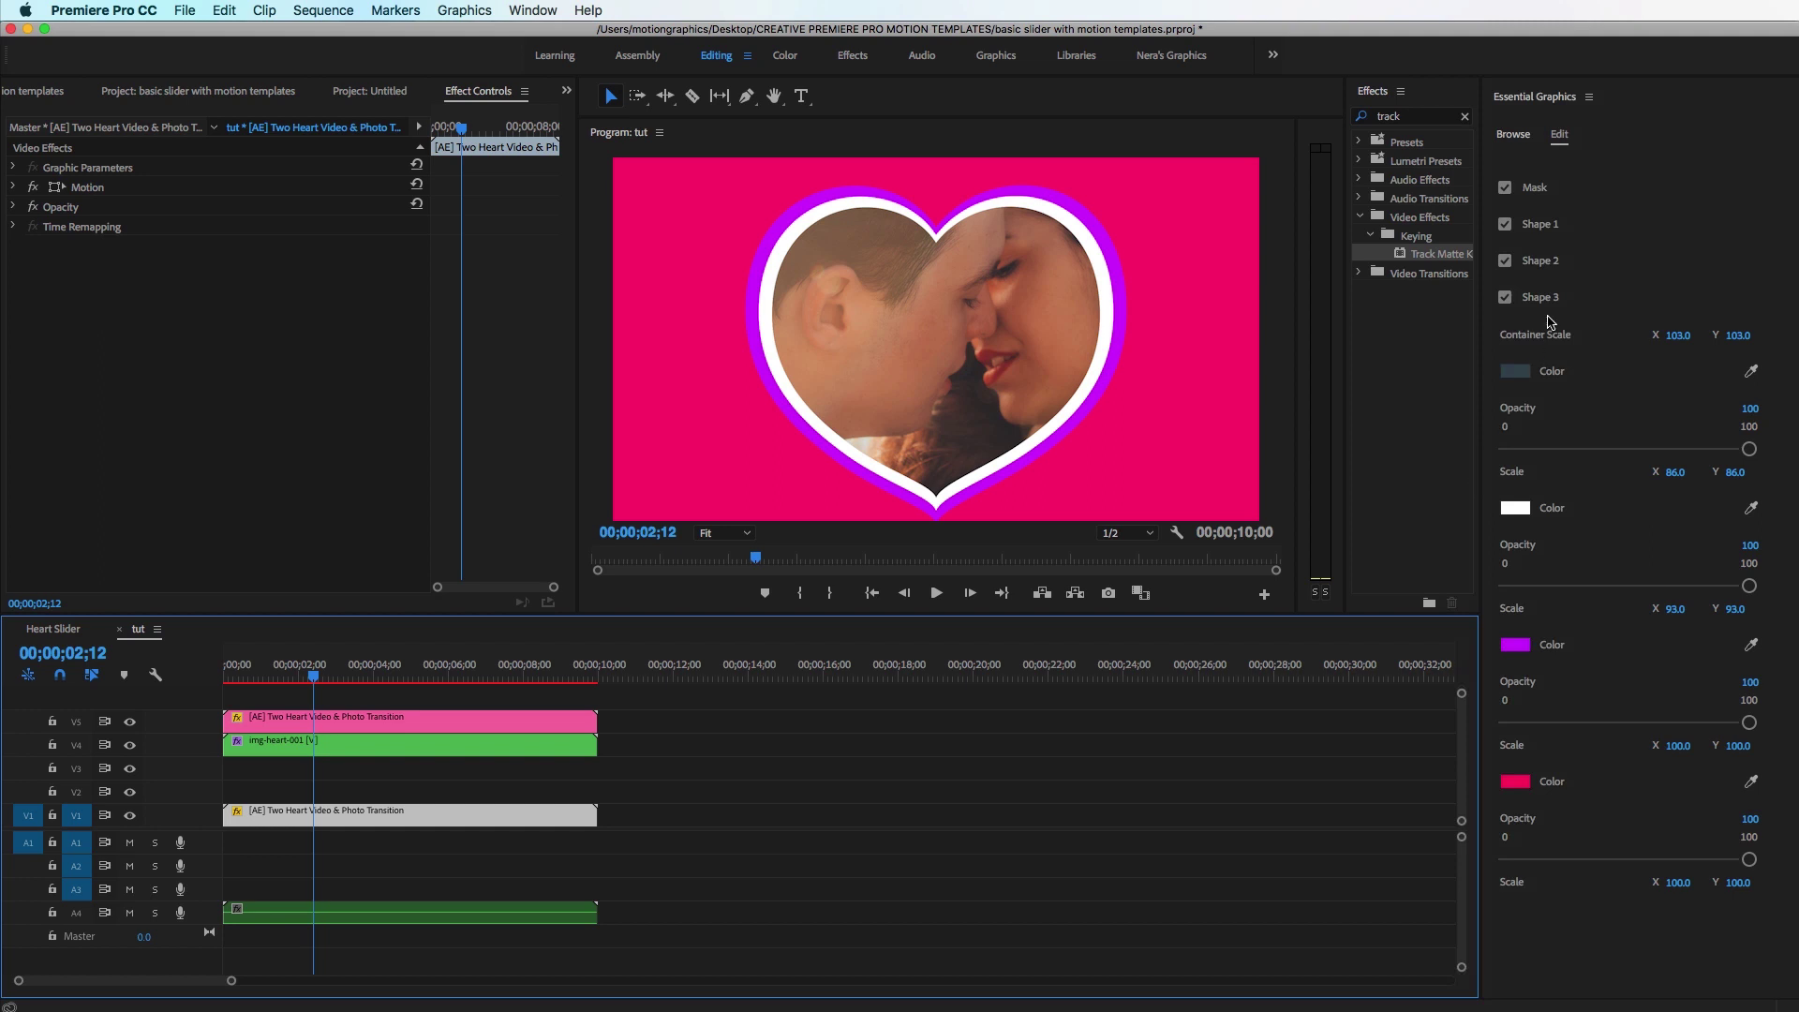
{"action": "left_click", "coordinate": [1505, 188]}
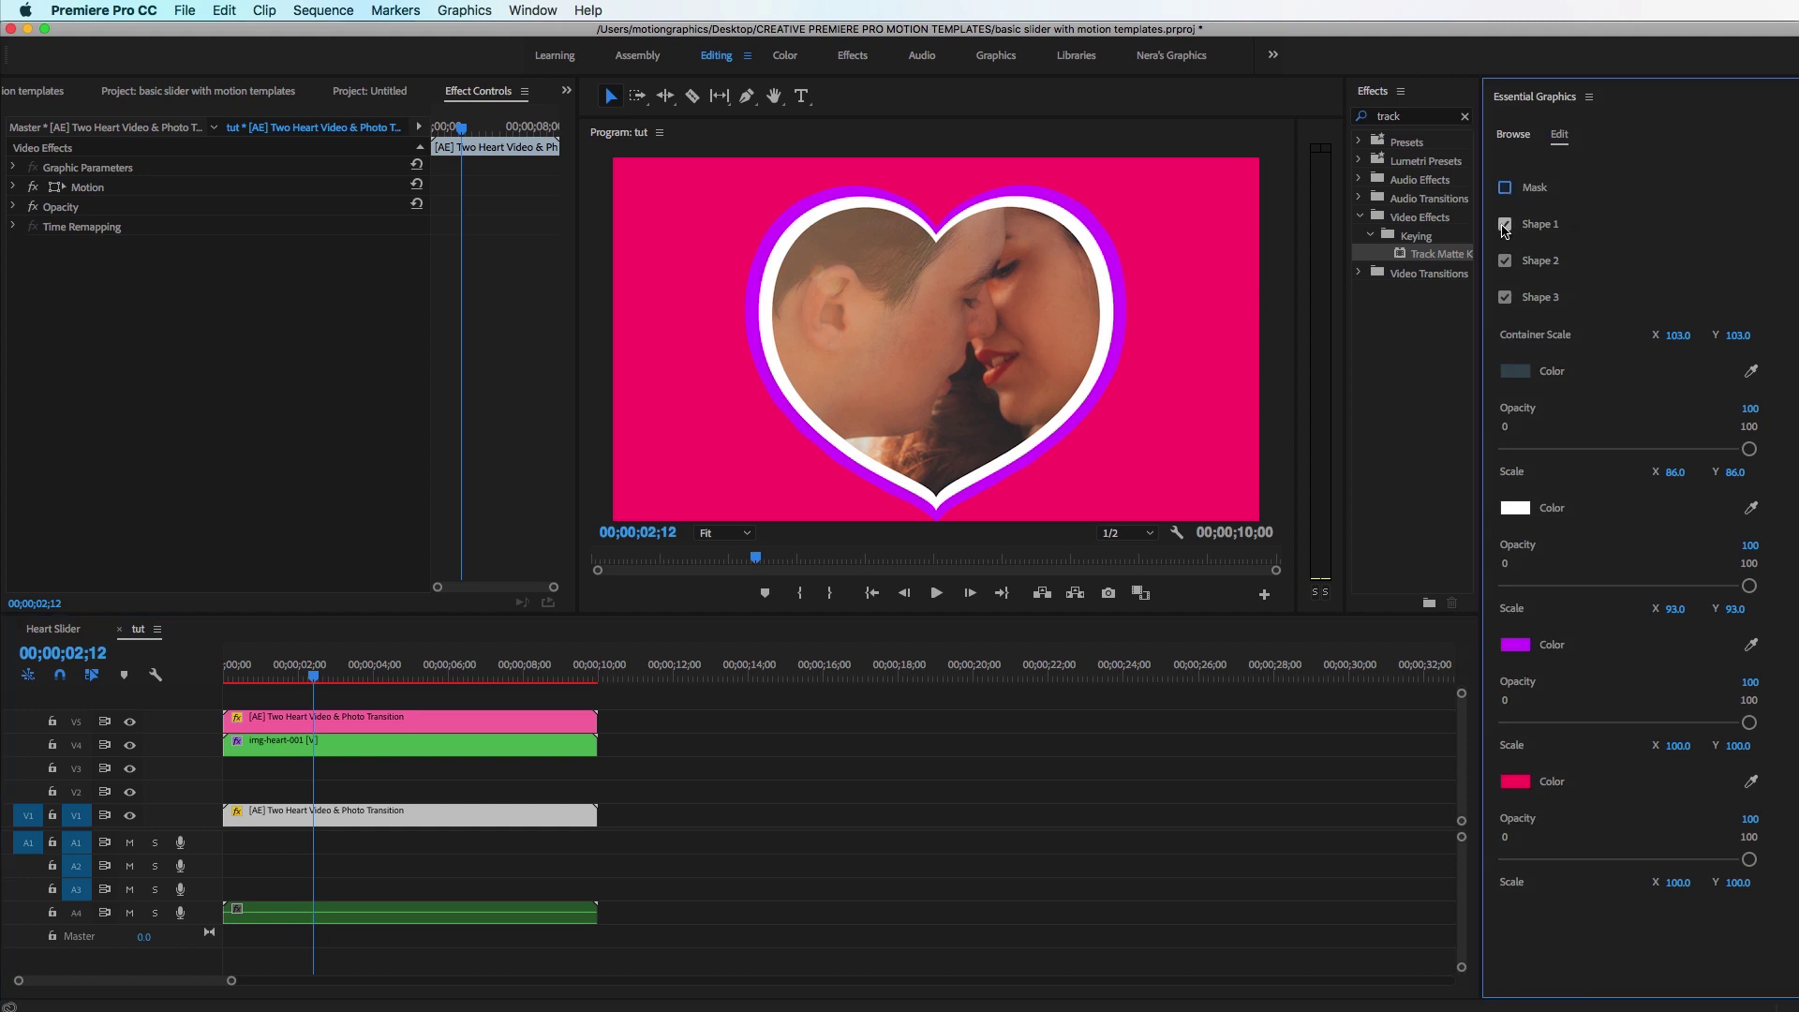
{"action": "left_click", "coordinate": [1504, 225]}
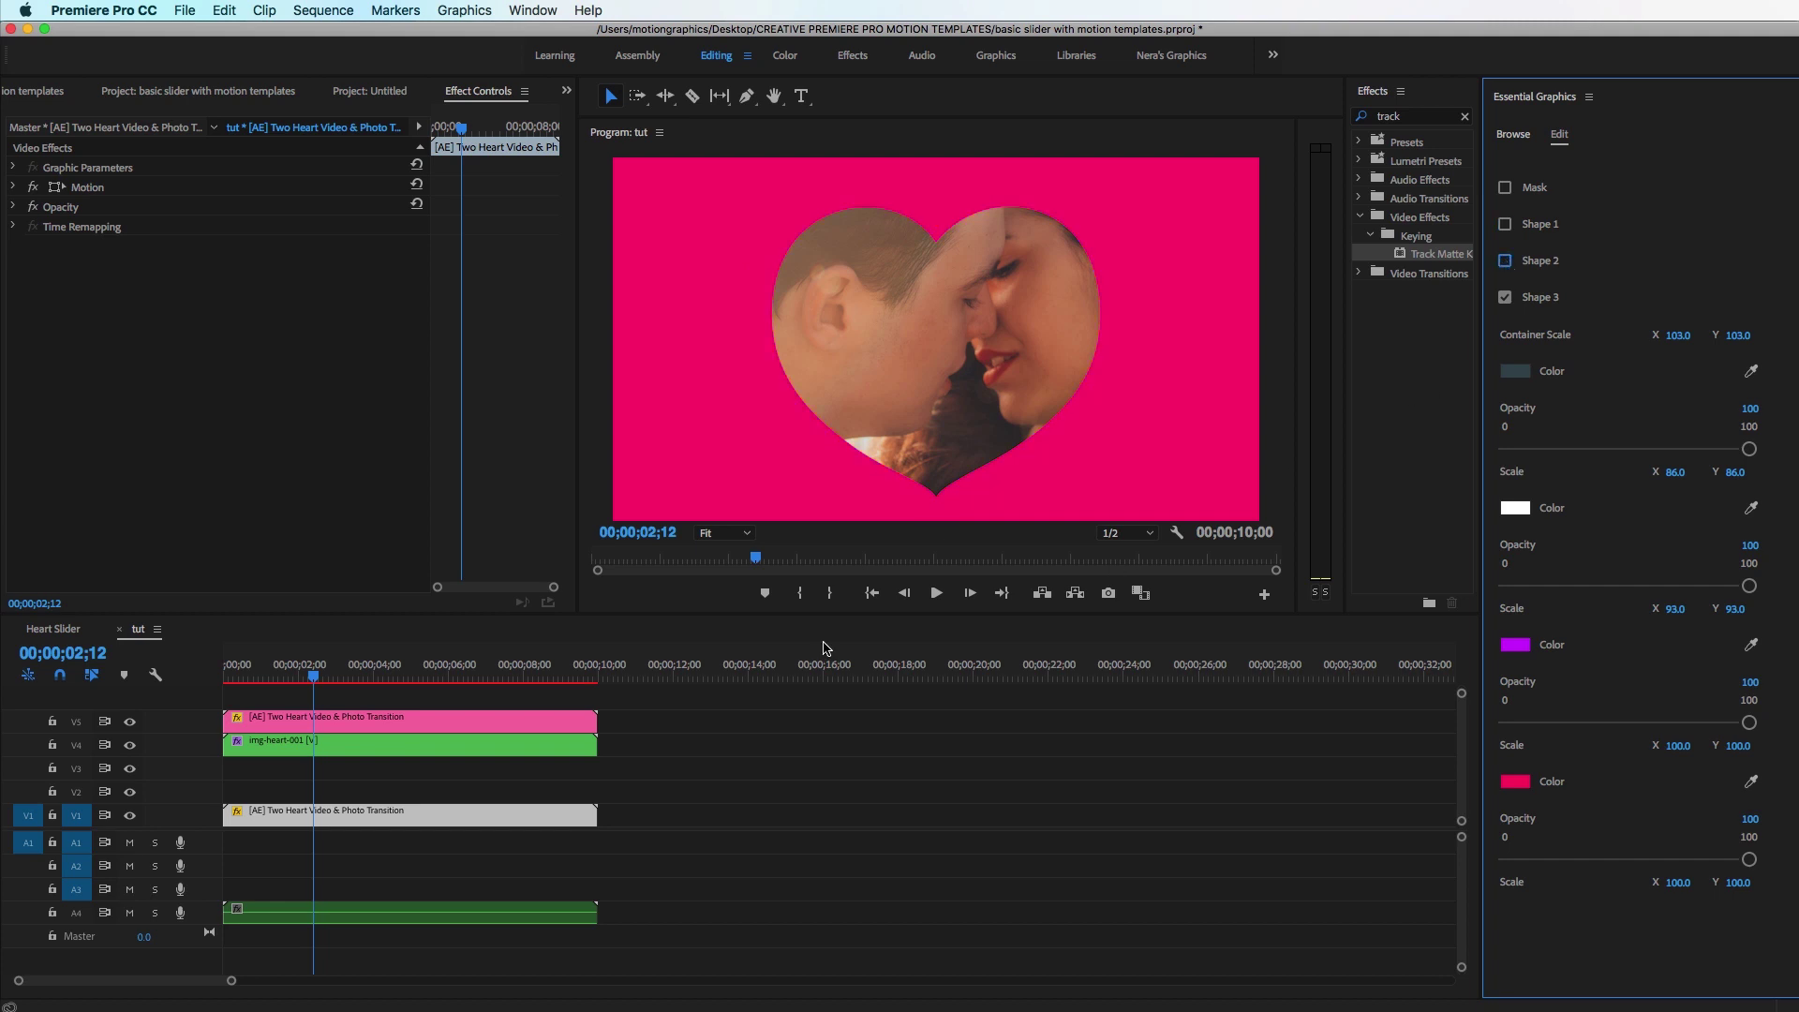
- Duplicate the V1 template clip onto V3, and show only Shape 1 and Shape 2 in the copy
{"action": "left_click", "coordinate": [401, 819]}
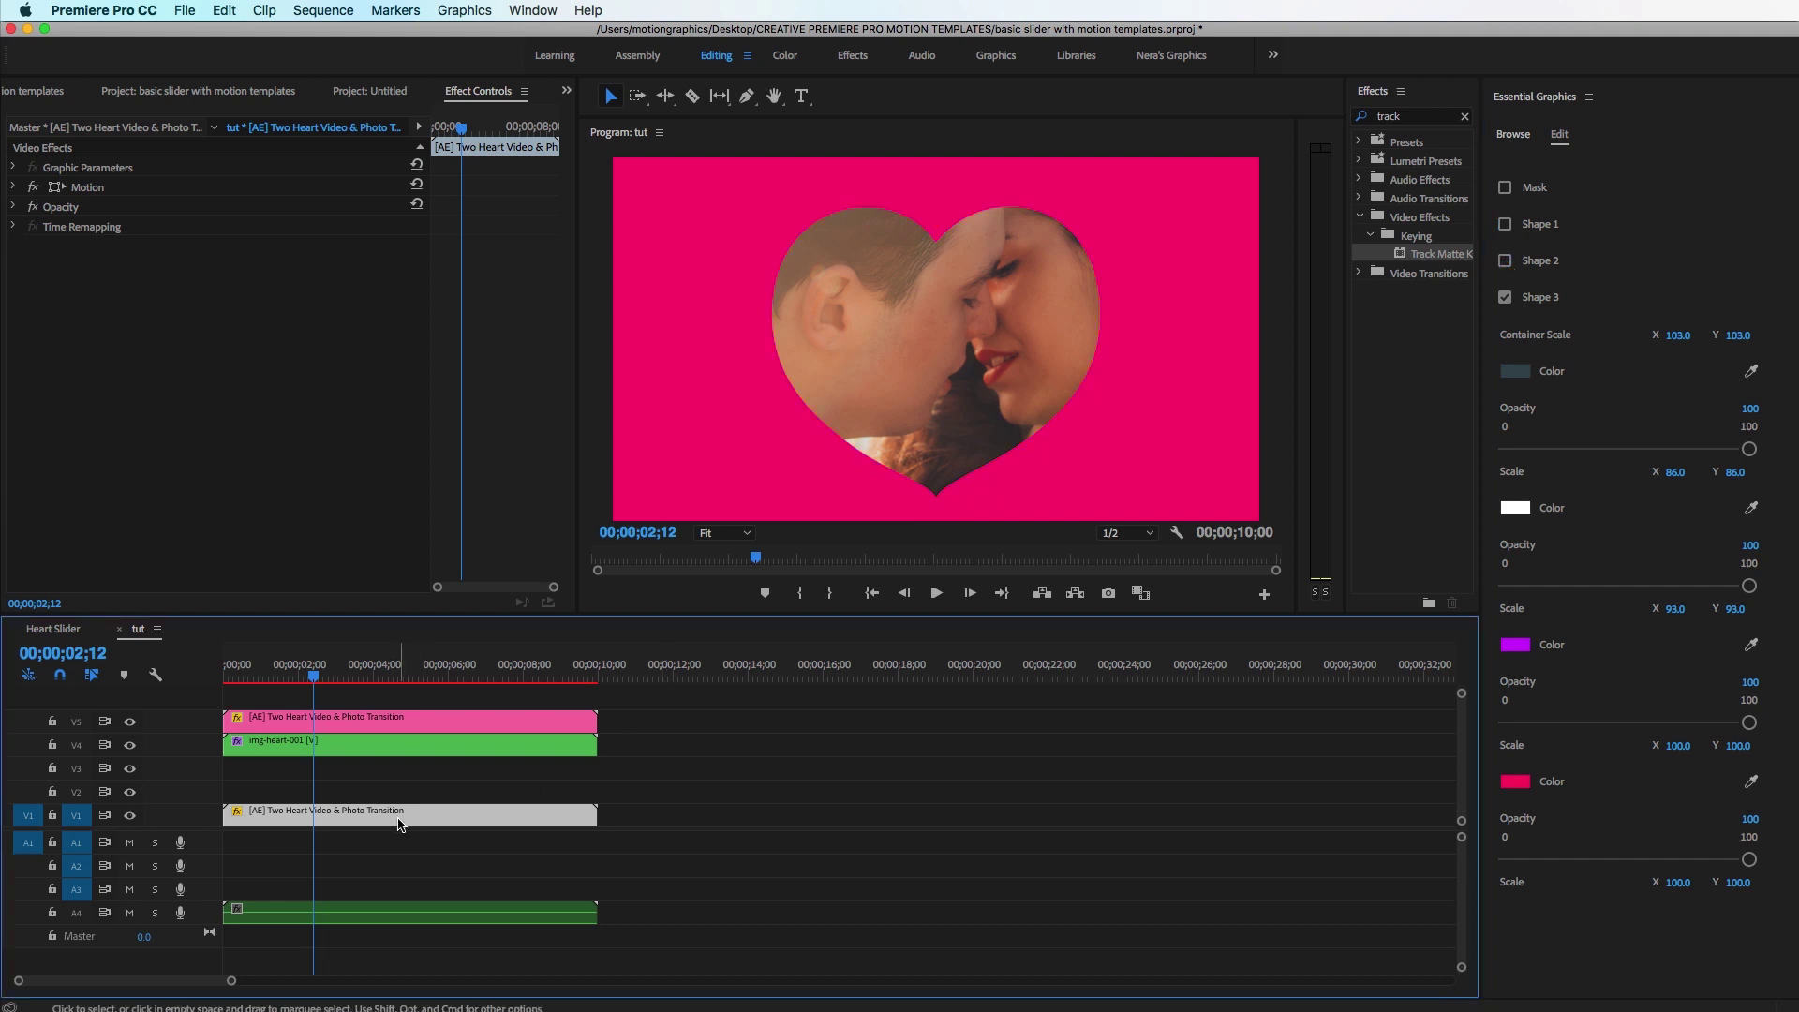
{"action": "left_click_drag", "start_coordinate": [390, 824], "coordinate": [379, 782]}
{"action": "left_click", "coordinate": [381, 776]}
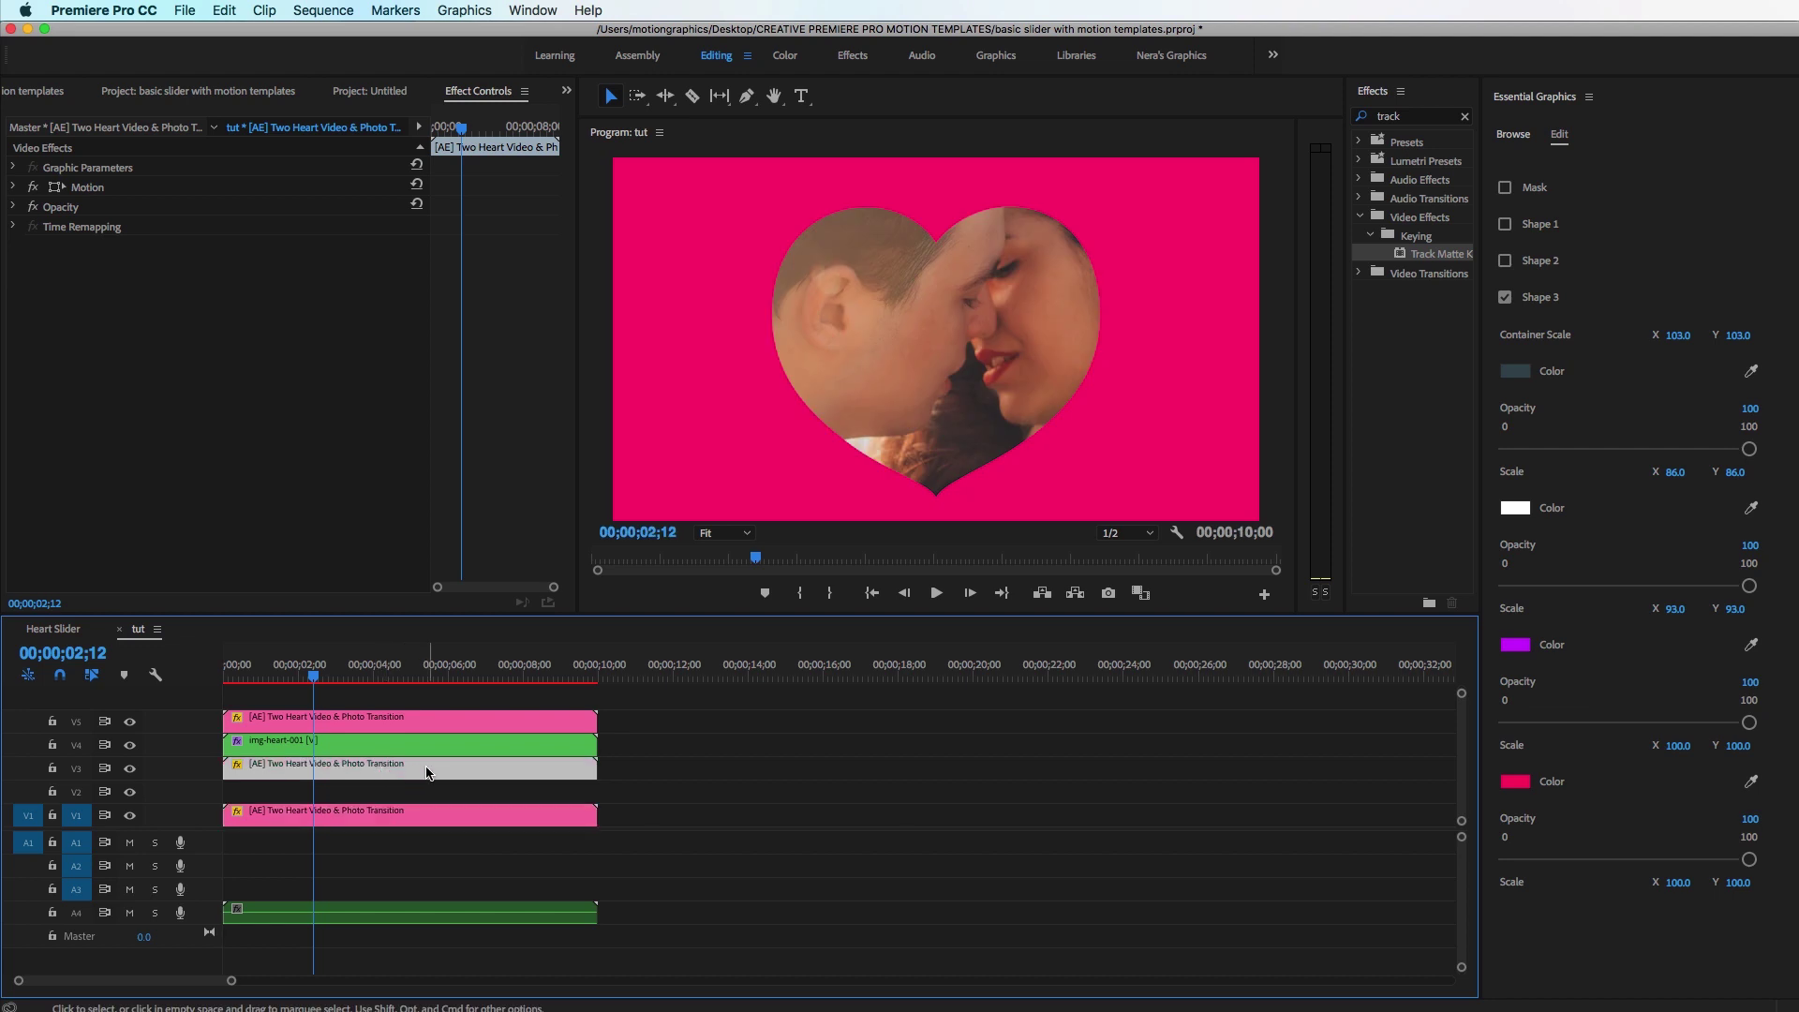
{"action": "left_click", "coordinate": [1504, 297]}
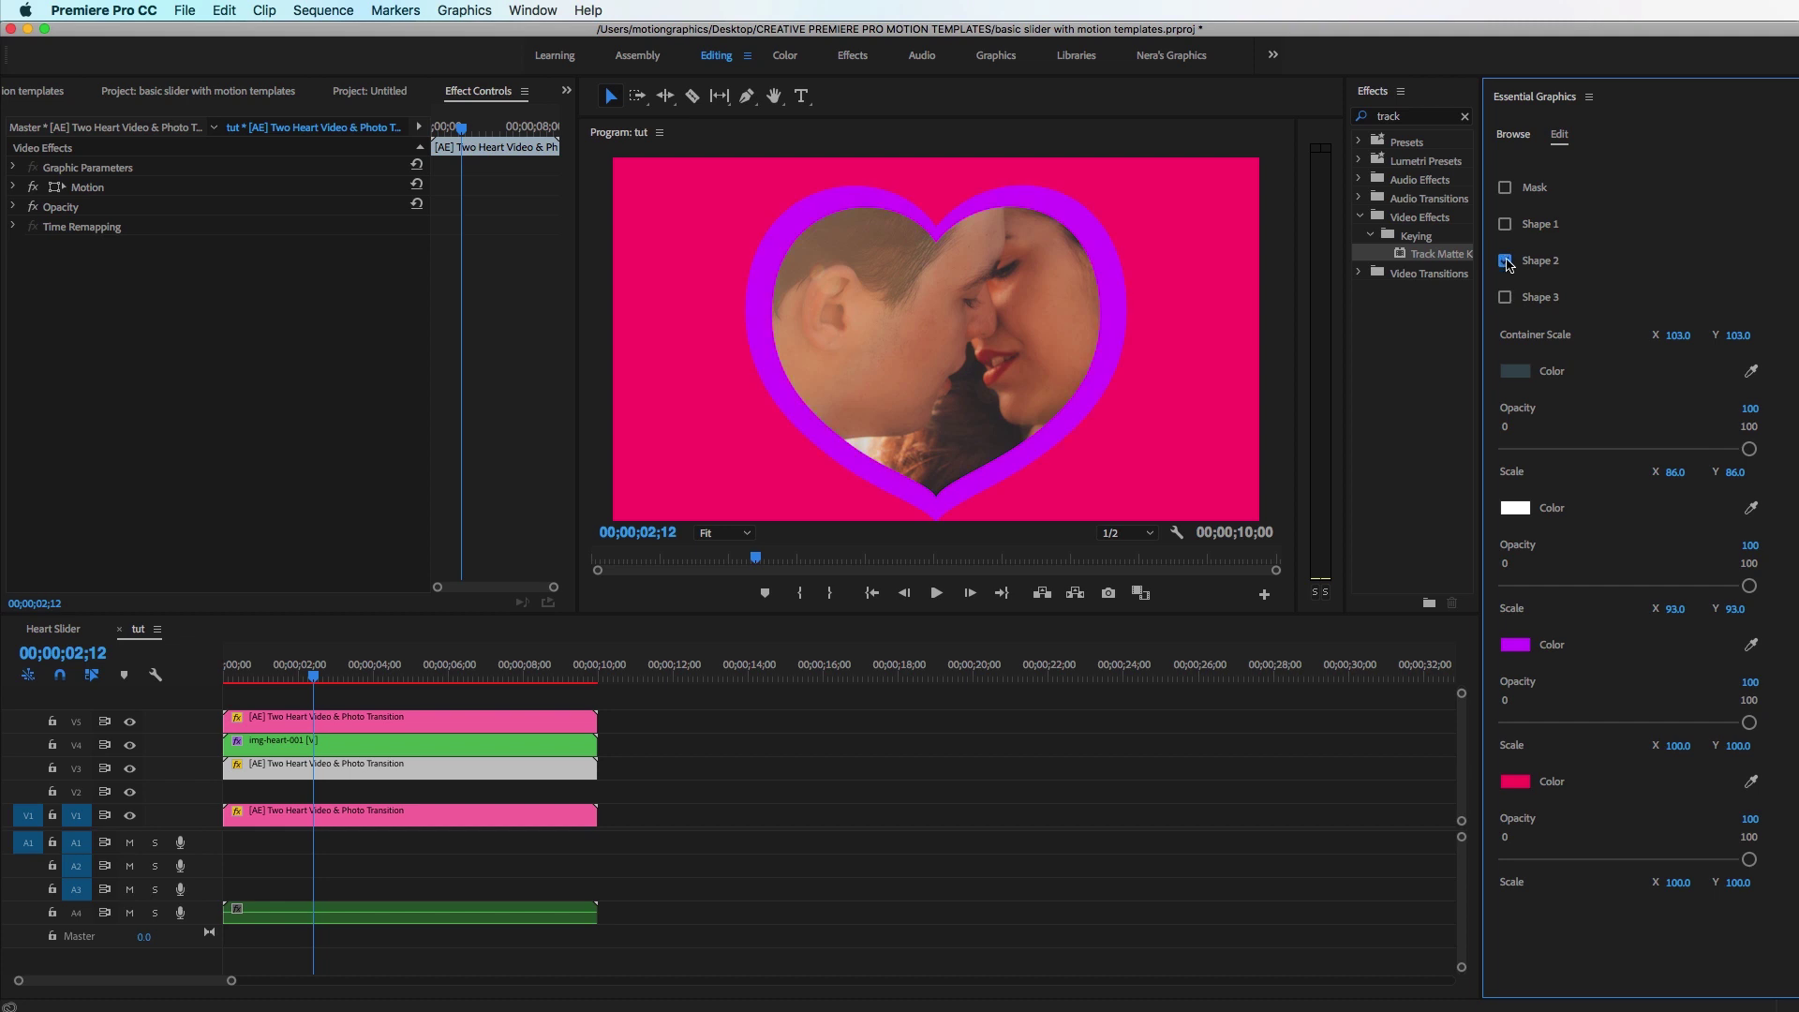
{"action": "left_click", "coordinate": [1505, 225]}
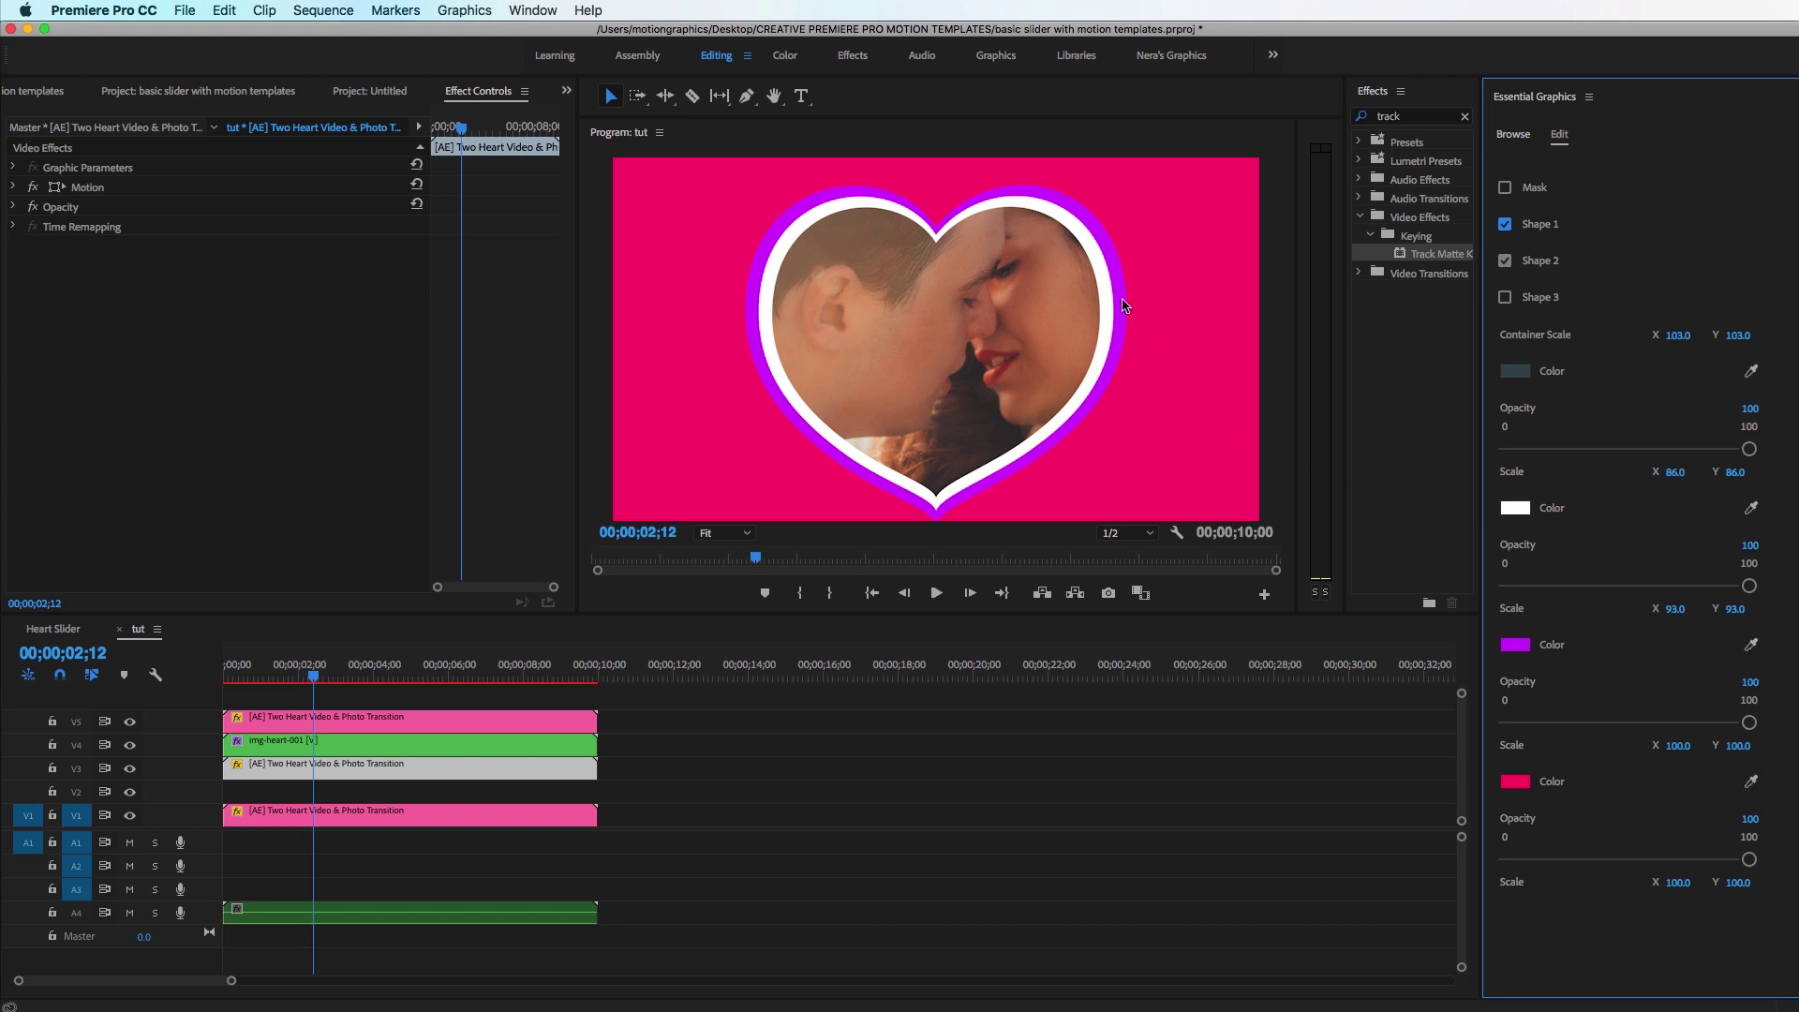
- Recolour the outer heart outline, Shape 2, of the V3 template clip light pink
{"action": "left_click", "coordinate": [1750, 645]}
{"action": "left_click", "coordinate": [1164, 464]}
{"action": "left_click", "coordinate": [1515, 645]}
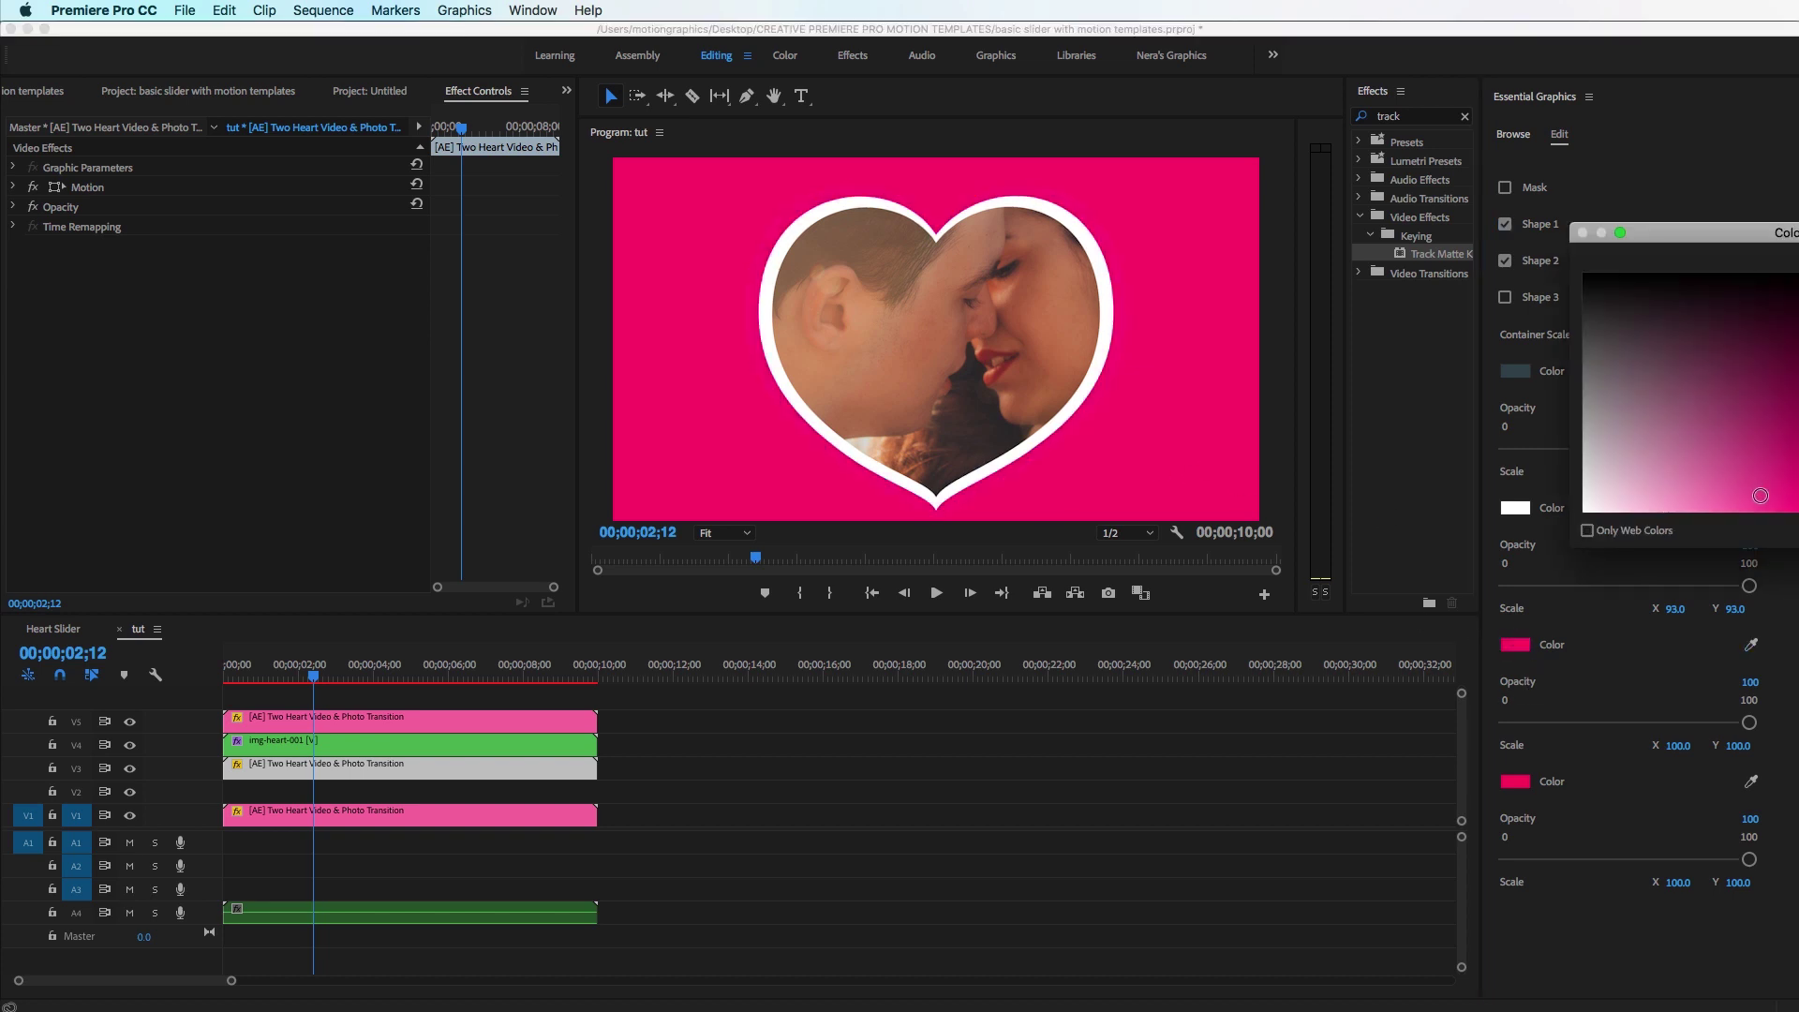
{"action": "left_click_drag", "start_coordinate": [1761, 496], "coordinate": [1749, 495]}
{"action": "left_click_drag", "start_coordinate": [1738, 242], "coordinate": [1501, 244]}
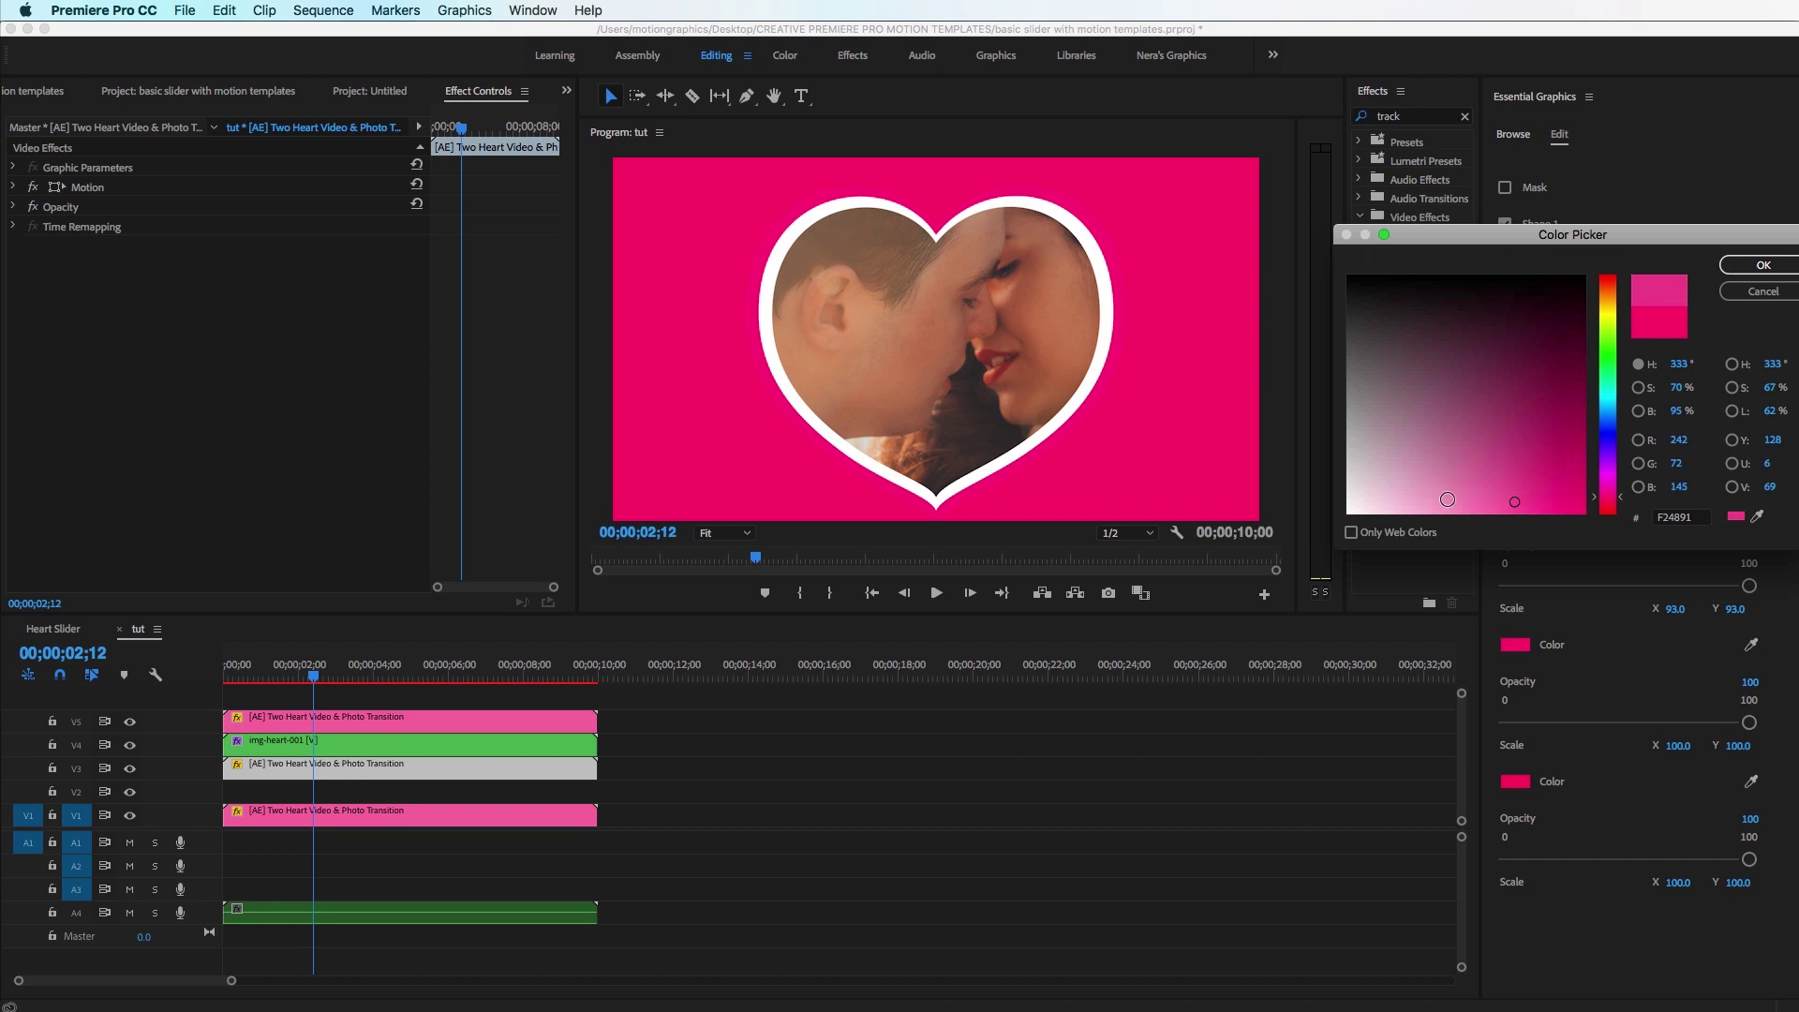
{"action": "left_click", "coordinate": [1430, 507]}
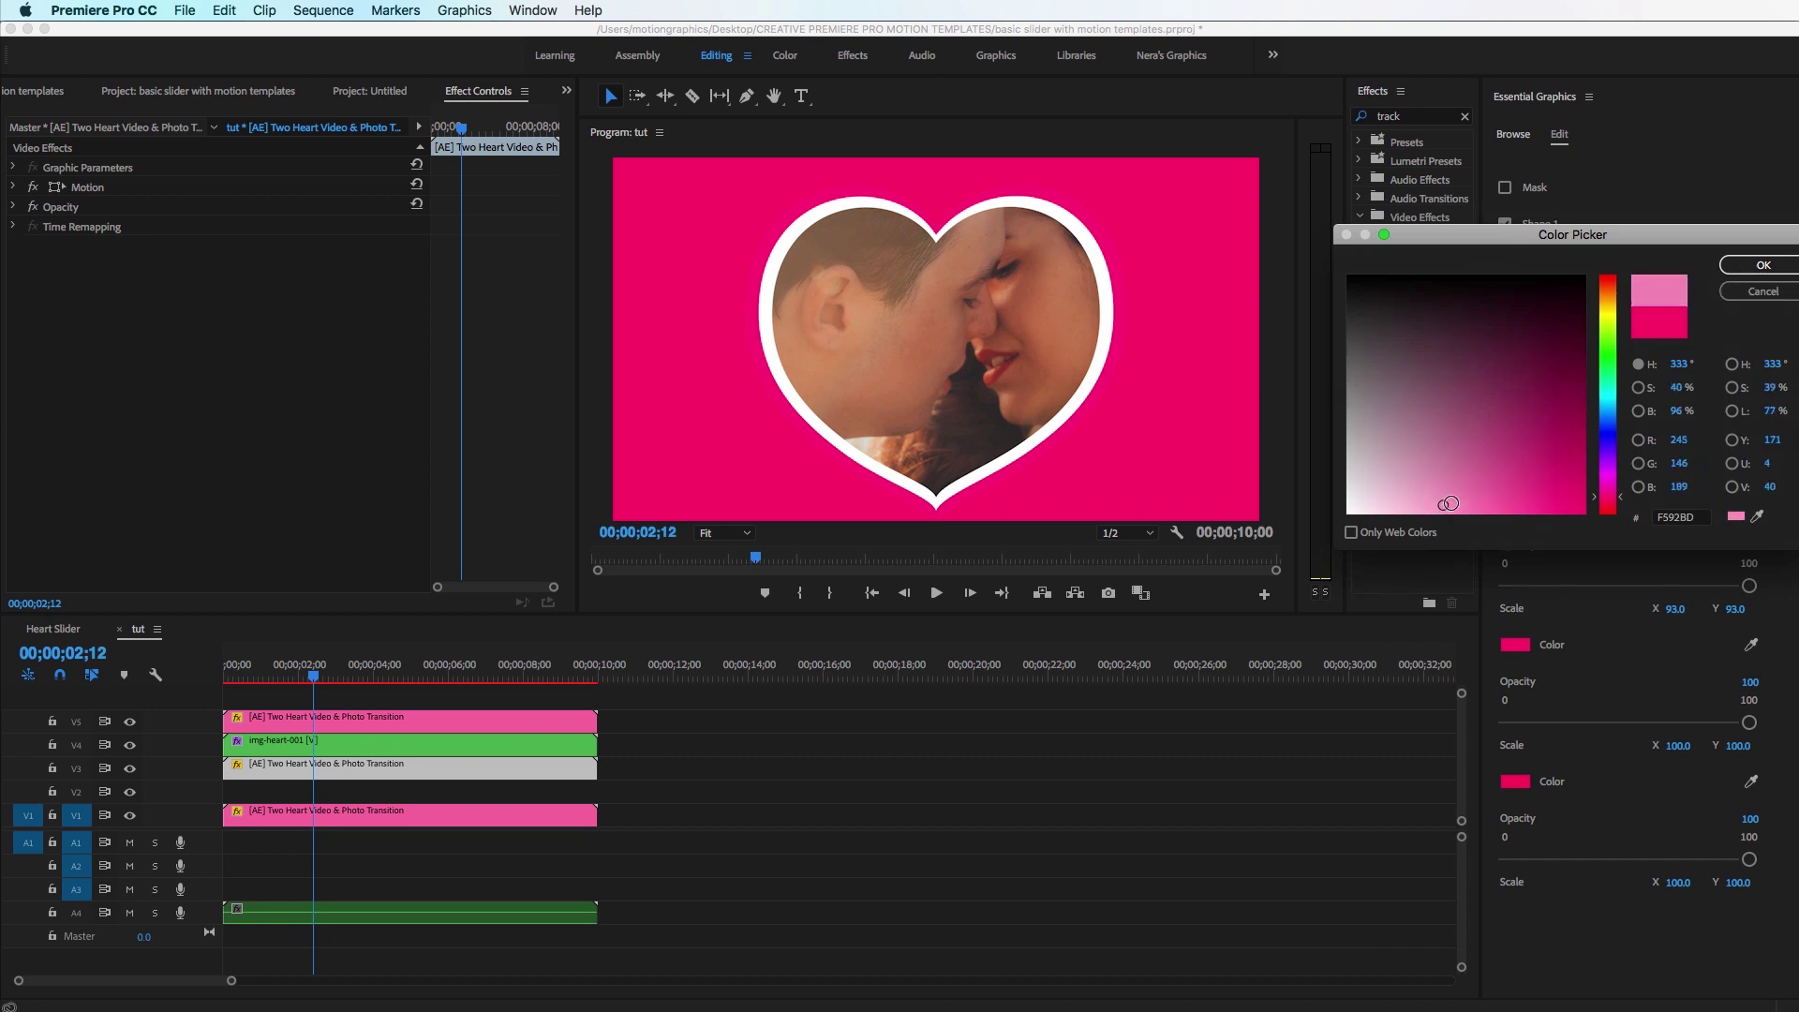
{"action": "left_click", "coordinate": [1764, 265]}
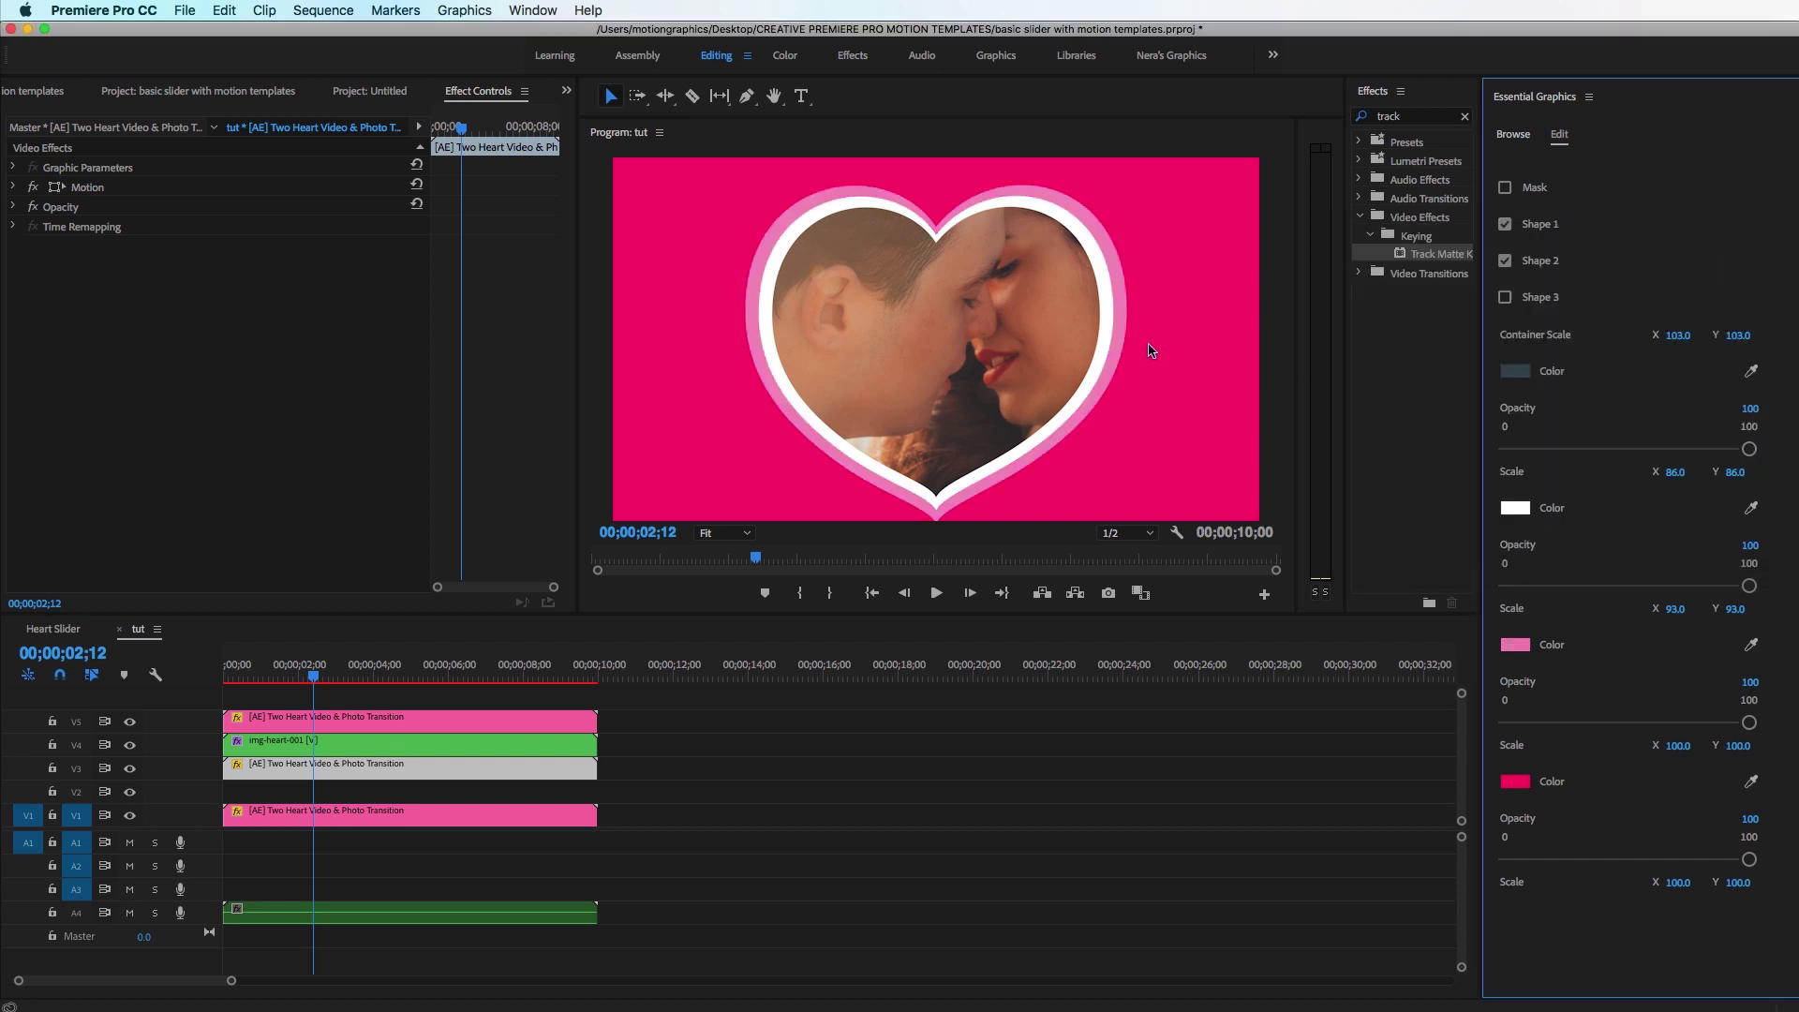
- Try a bright green colour on the V3 clip's inner heart outline, Shape 1, and undo it
{"action": "left_click", "coordinate": [1510, 506]}
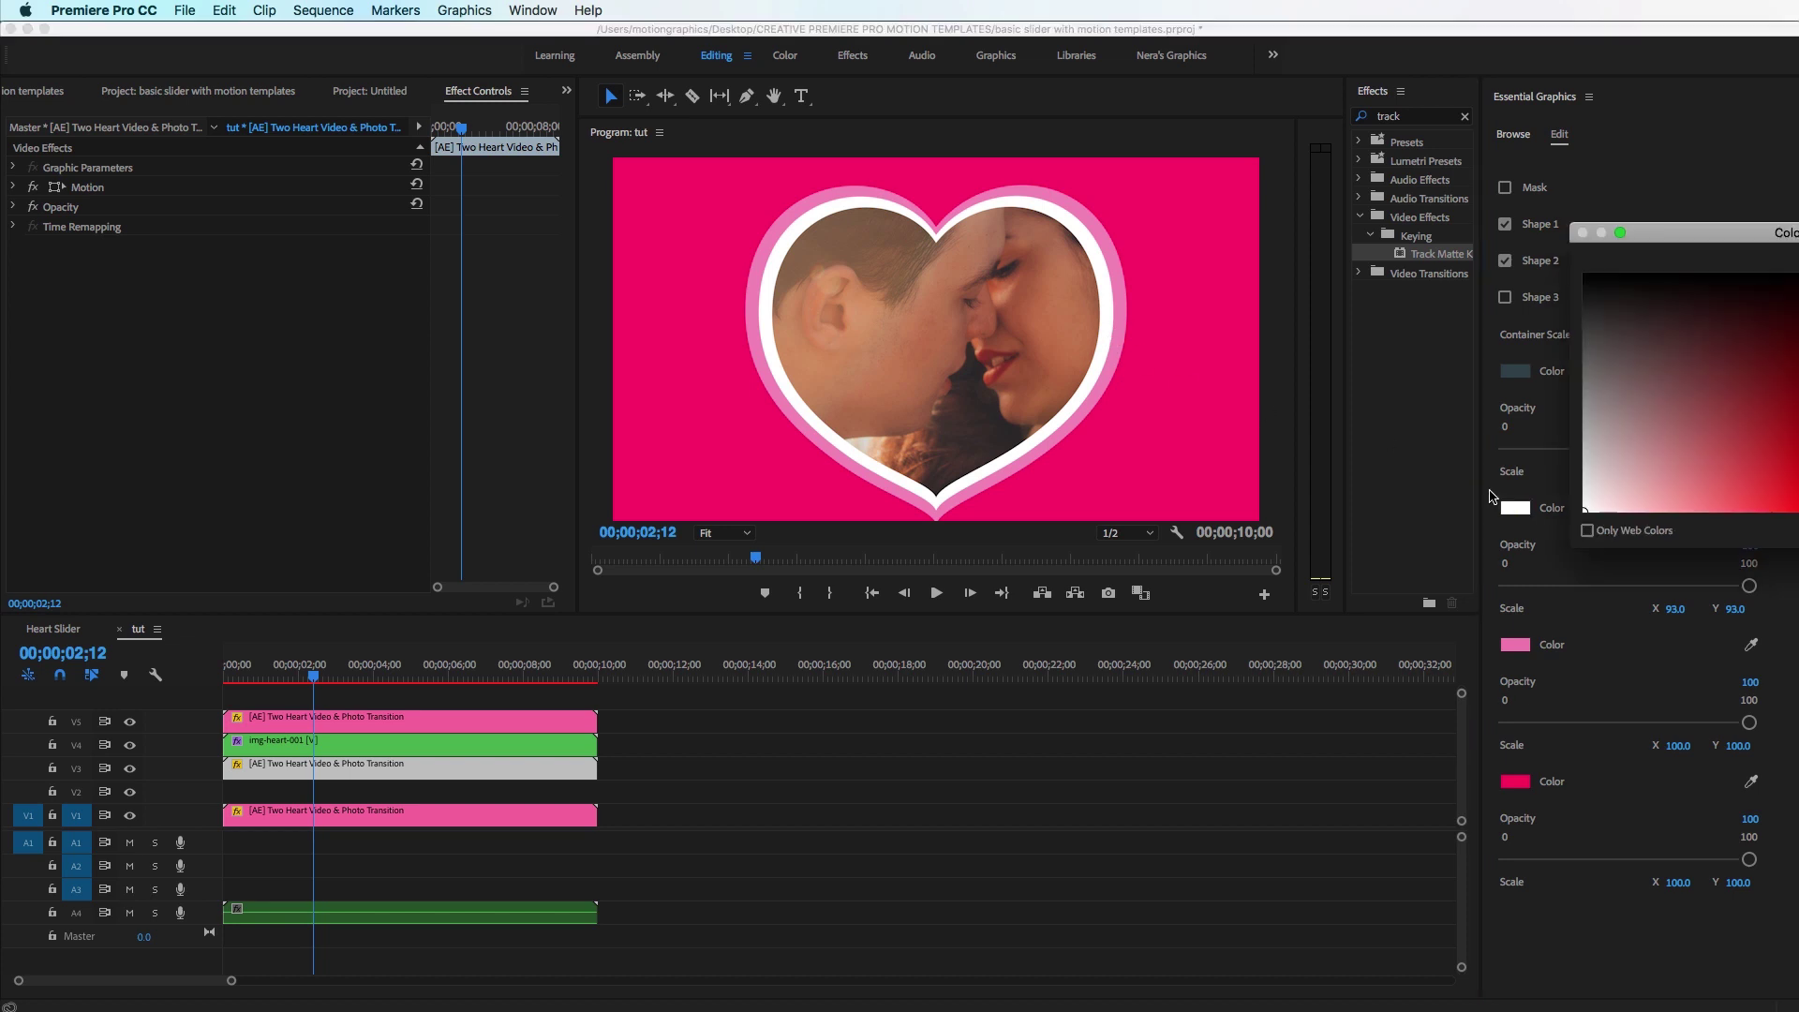
{"action": "left_click_drag", "start_coordinate": [1690, 231], "coordinate": [897, 260]}
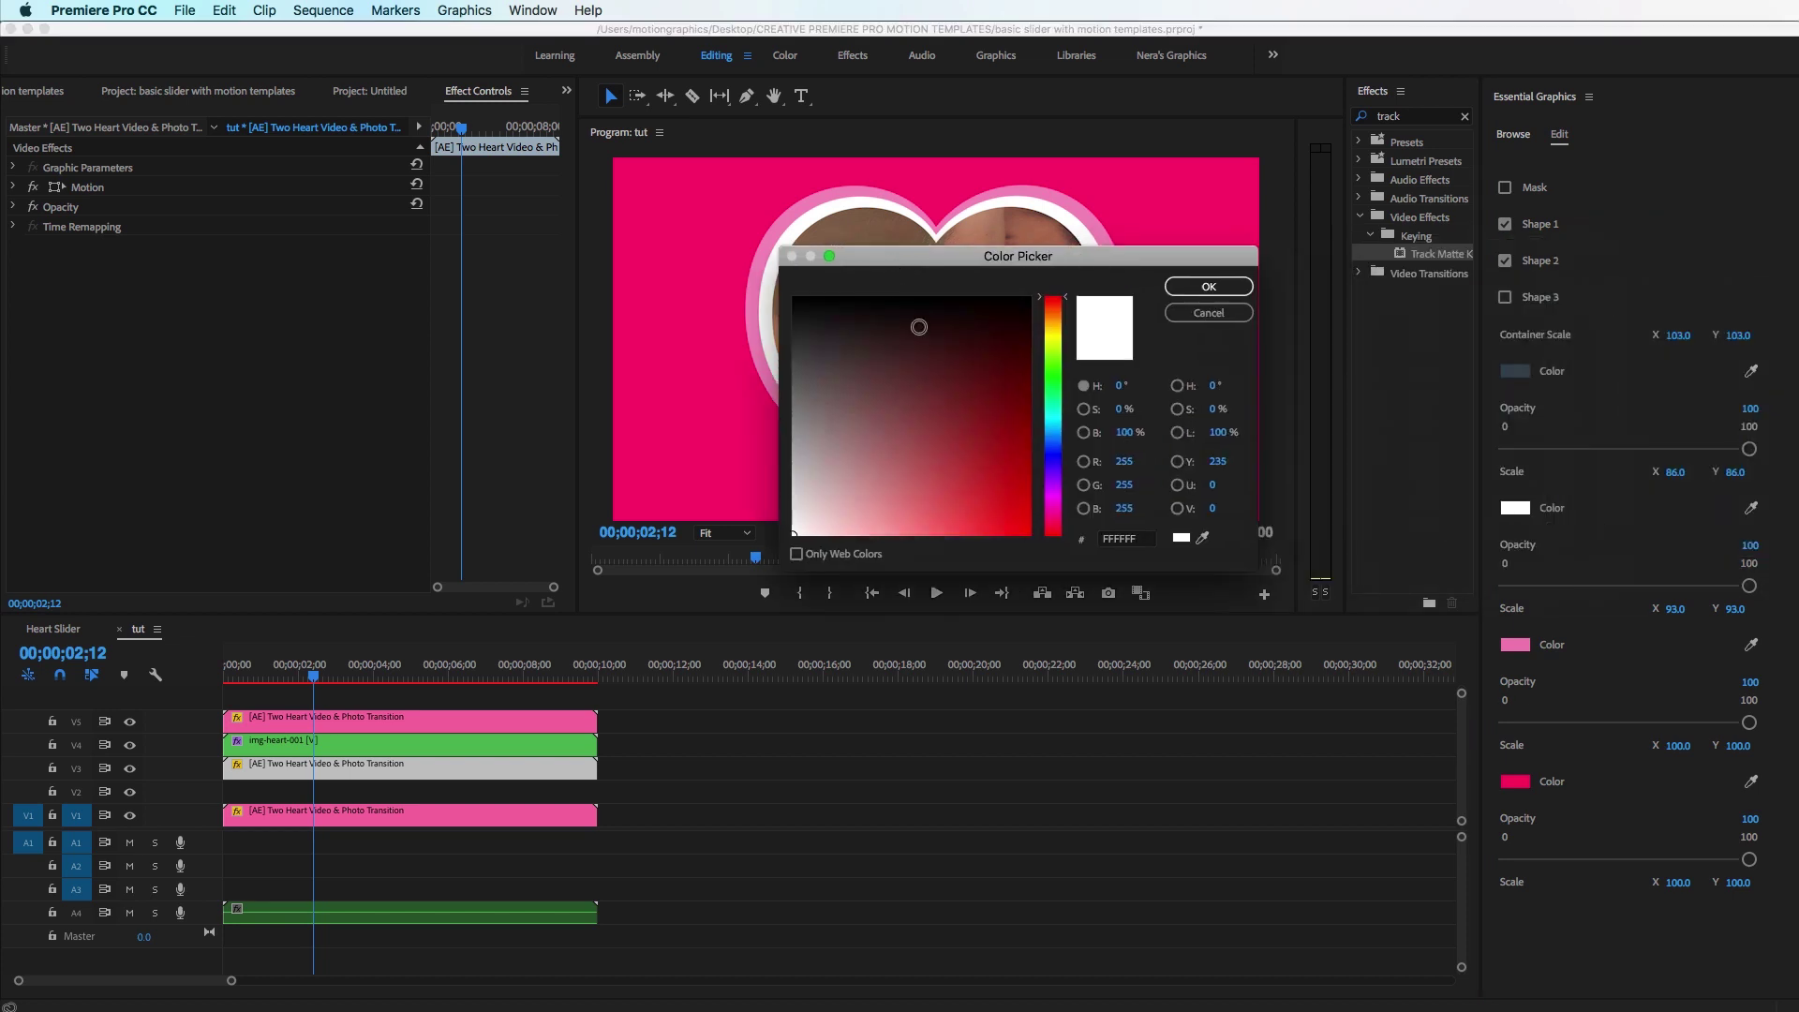
{"action": "left_click", "coordinate": [1053, 376]}
{"action": "left_click", "coordinate": [1030, 487]}
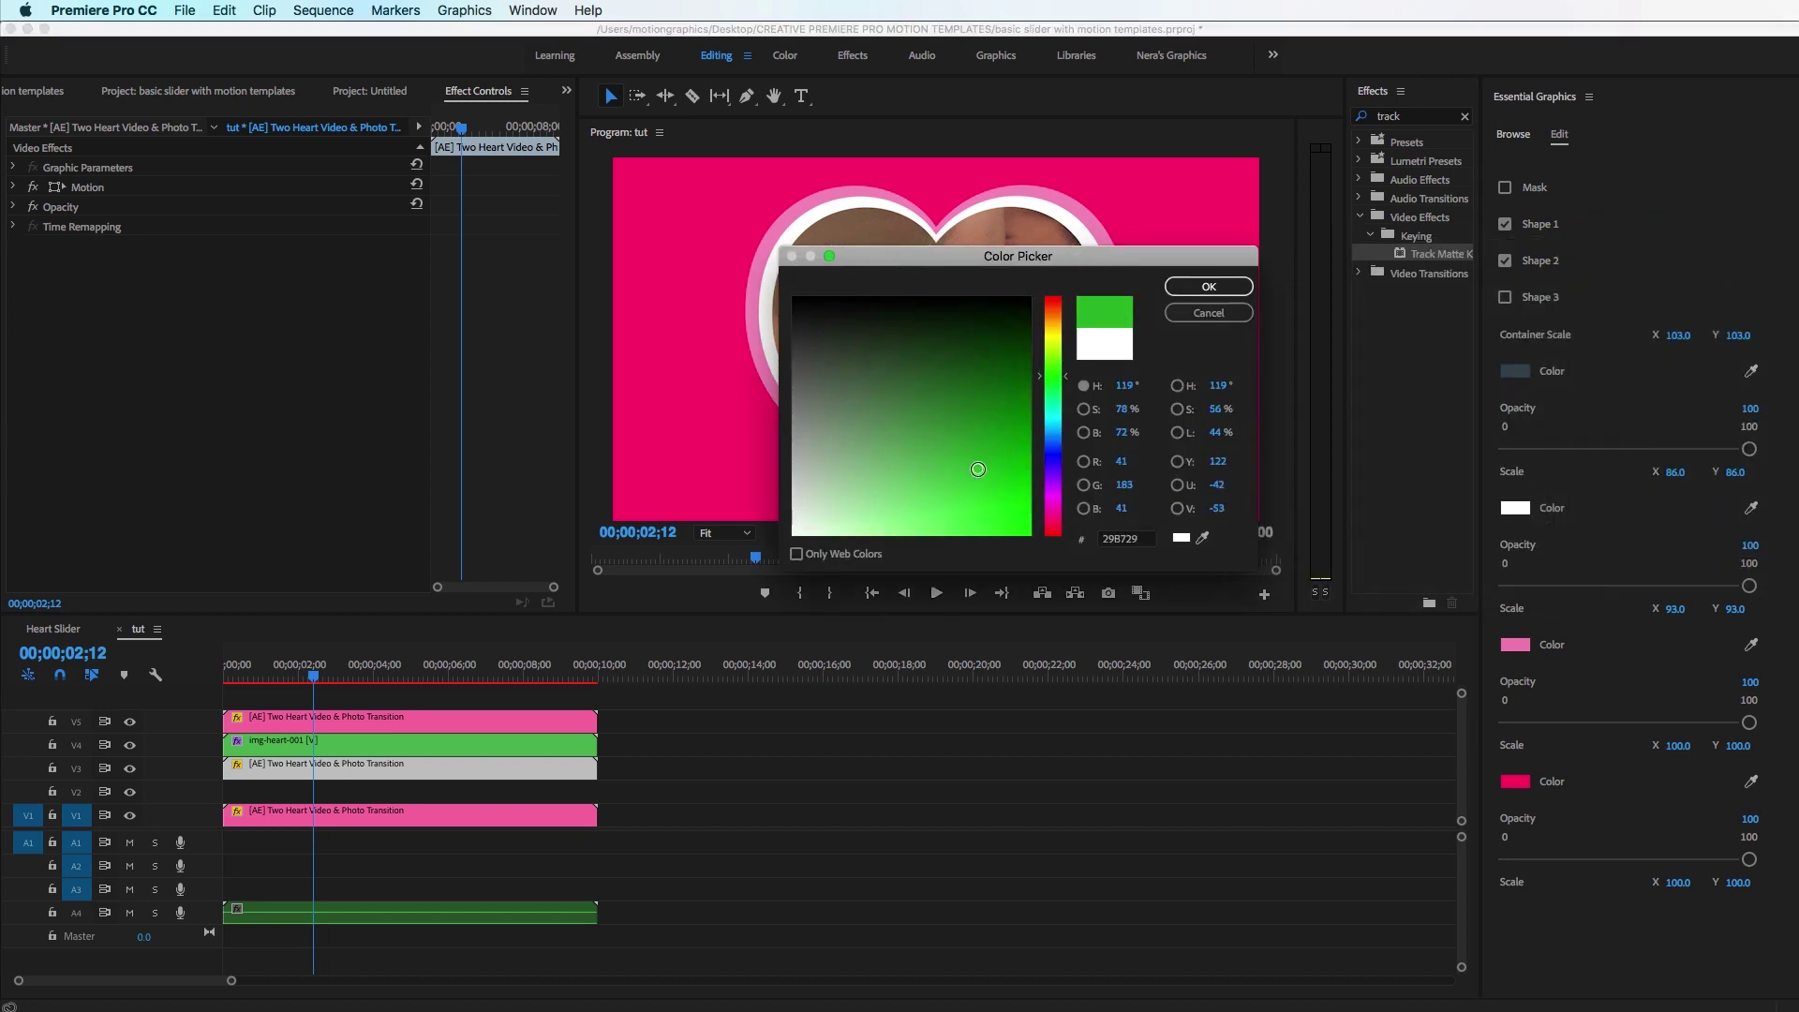
{"action": "left_click", "coordinate": [1205, 288]}
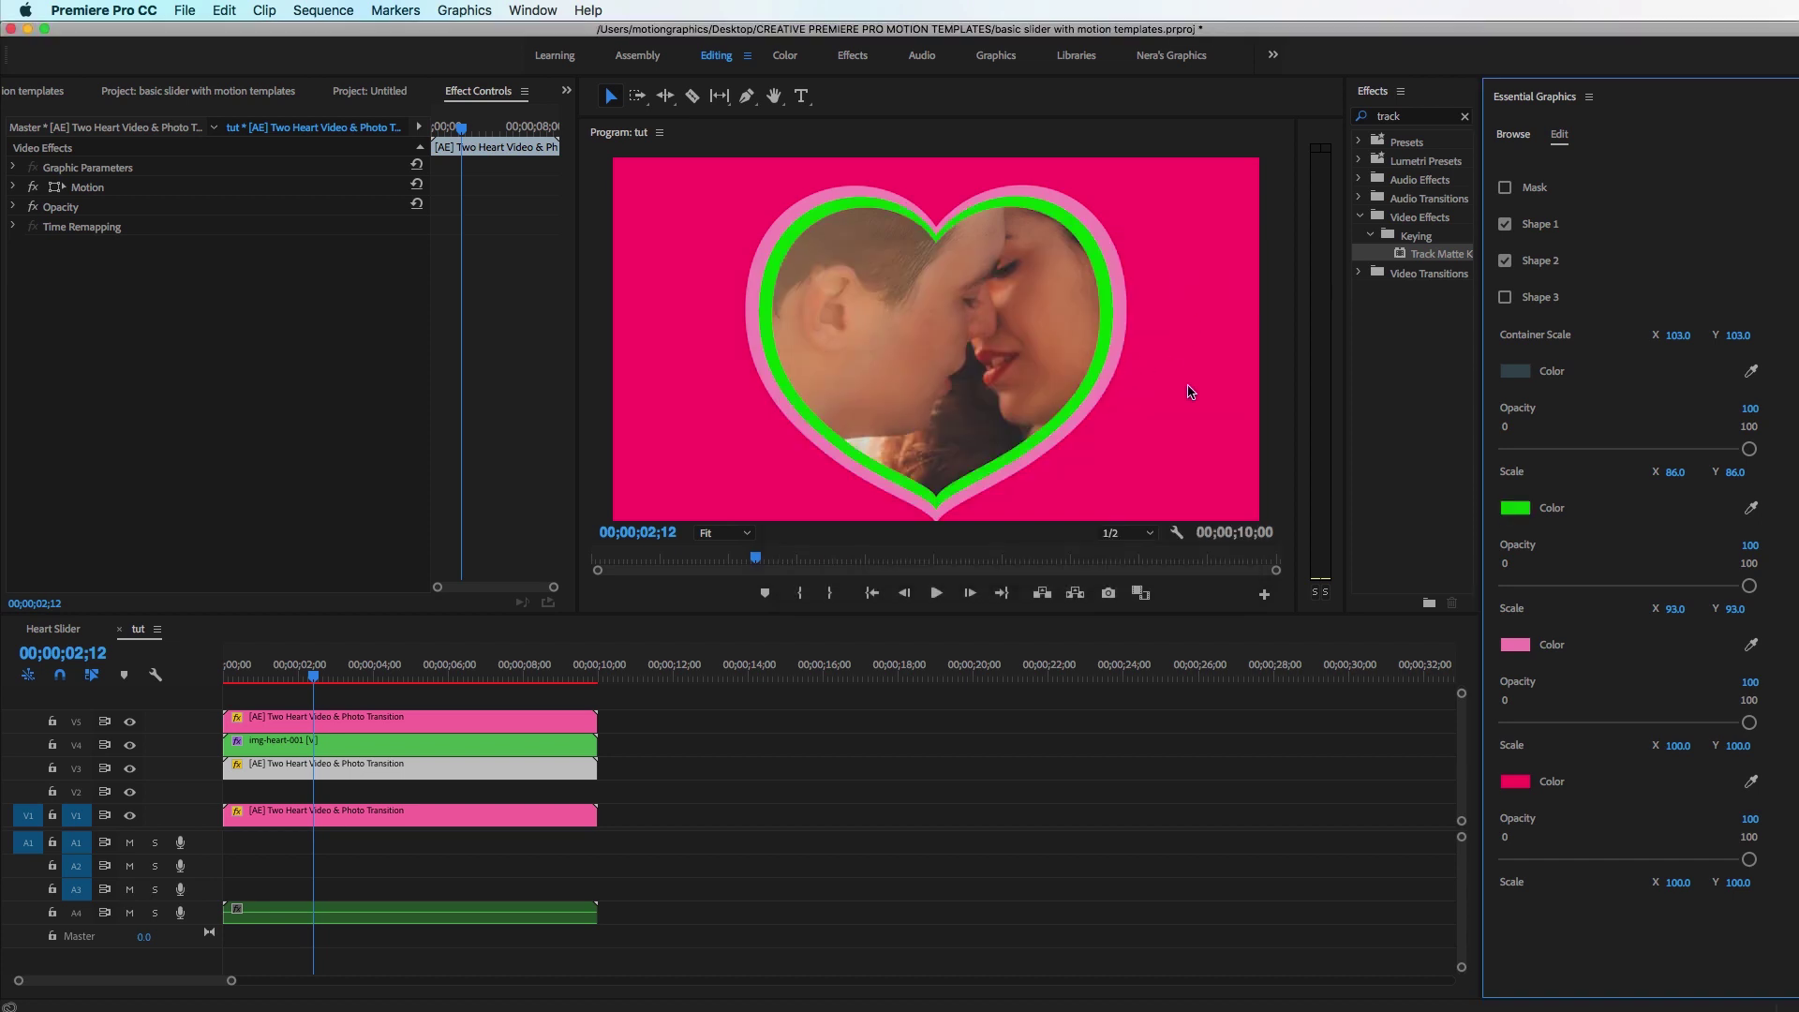
{"action": "key", "text": "super+z"}
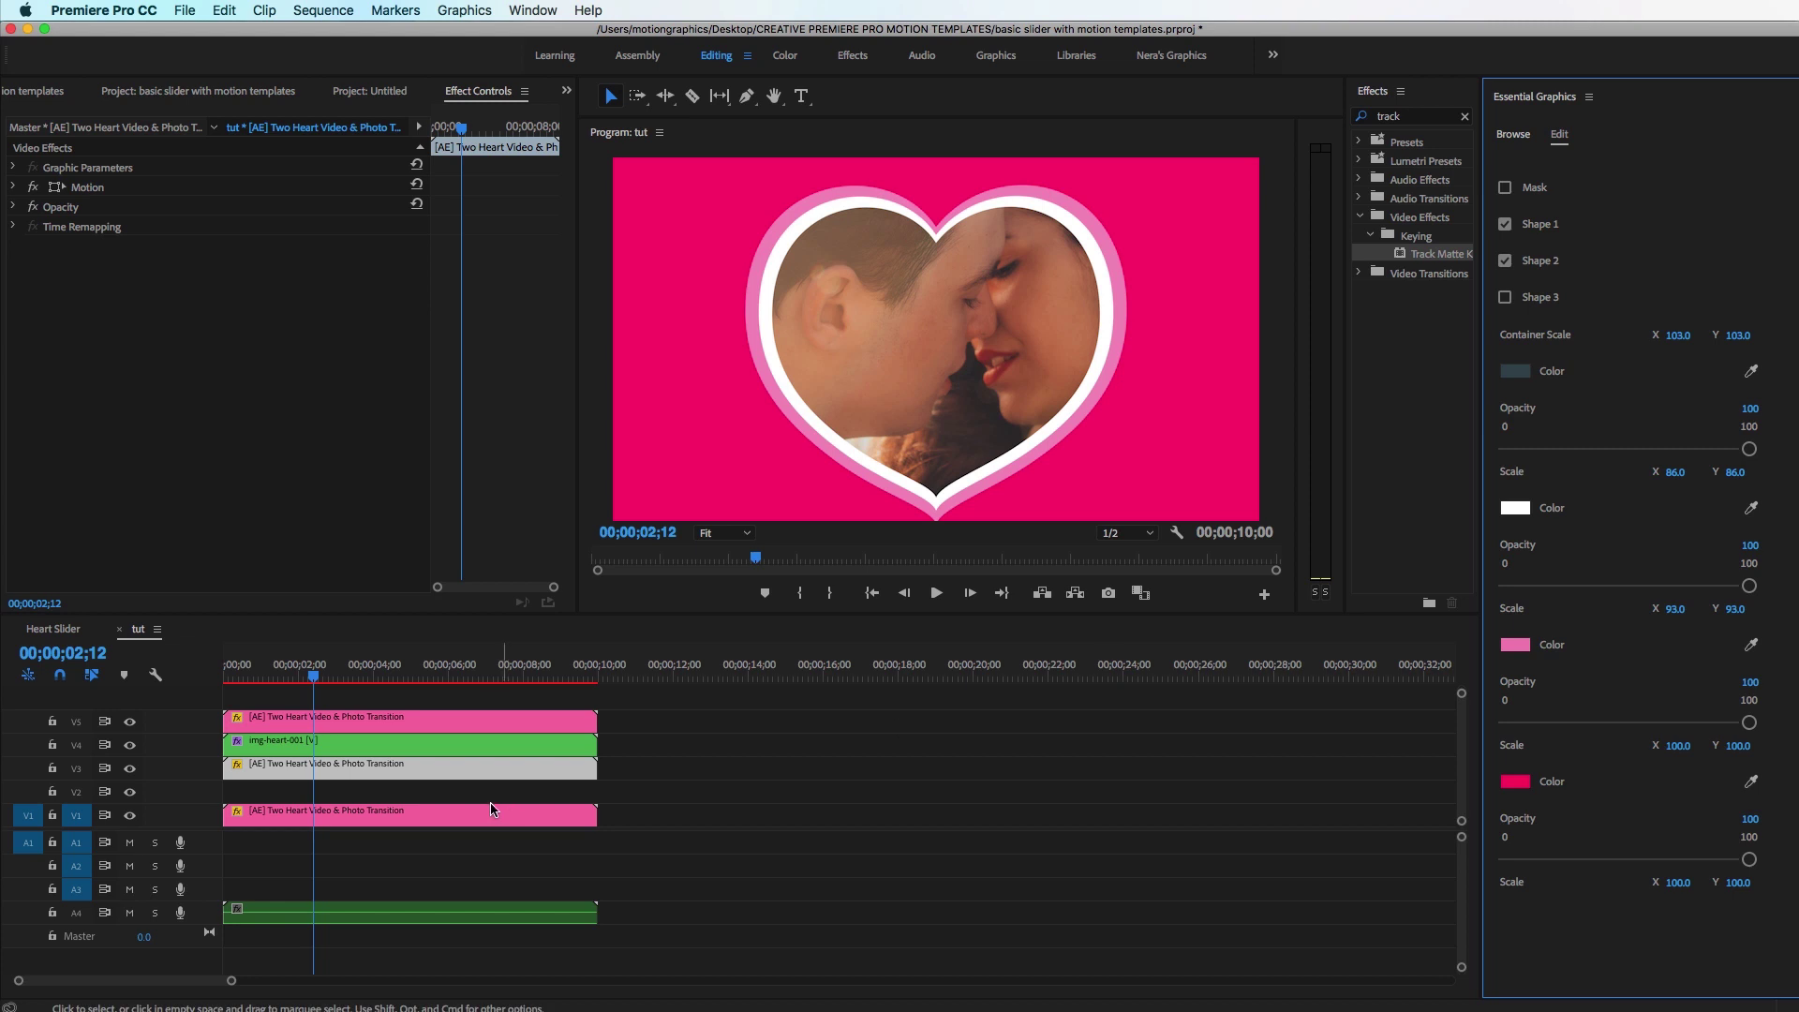
- Add the Particle and Other Overlay set template to V2 at the start of the tut sequence
{"action": "left_click", "coordinate": [421, 799]}
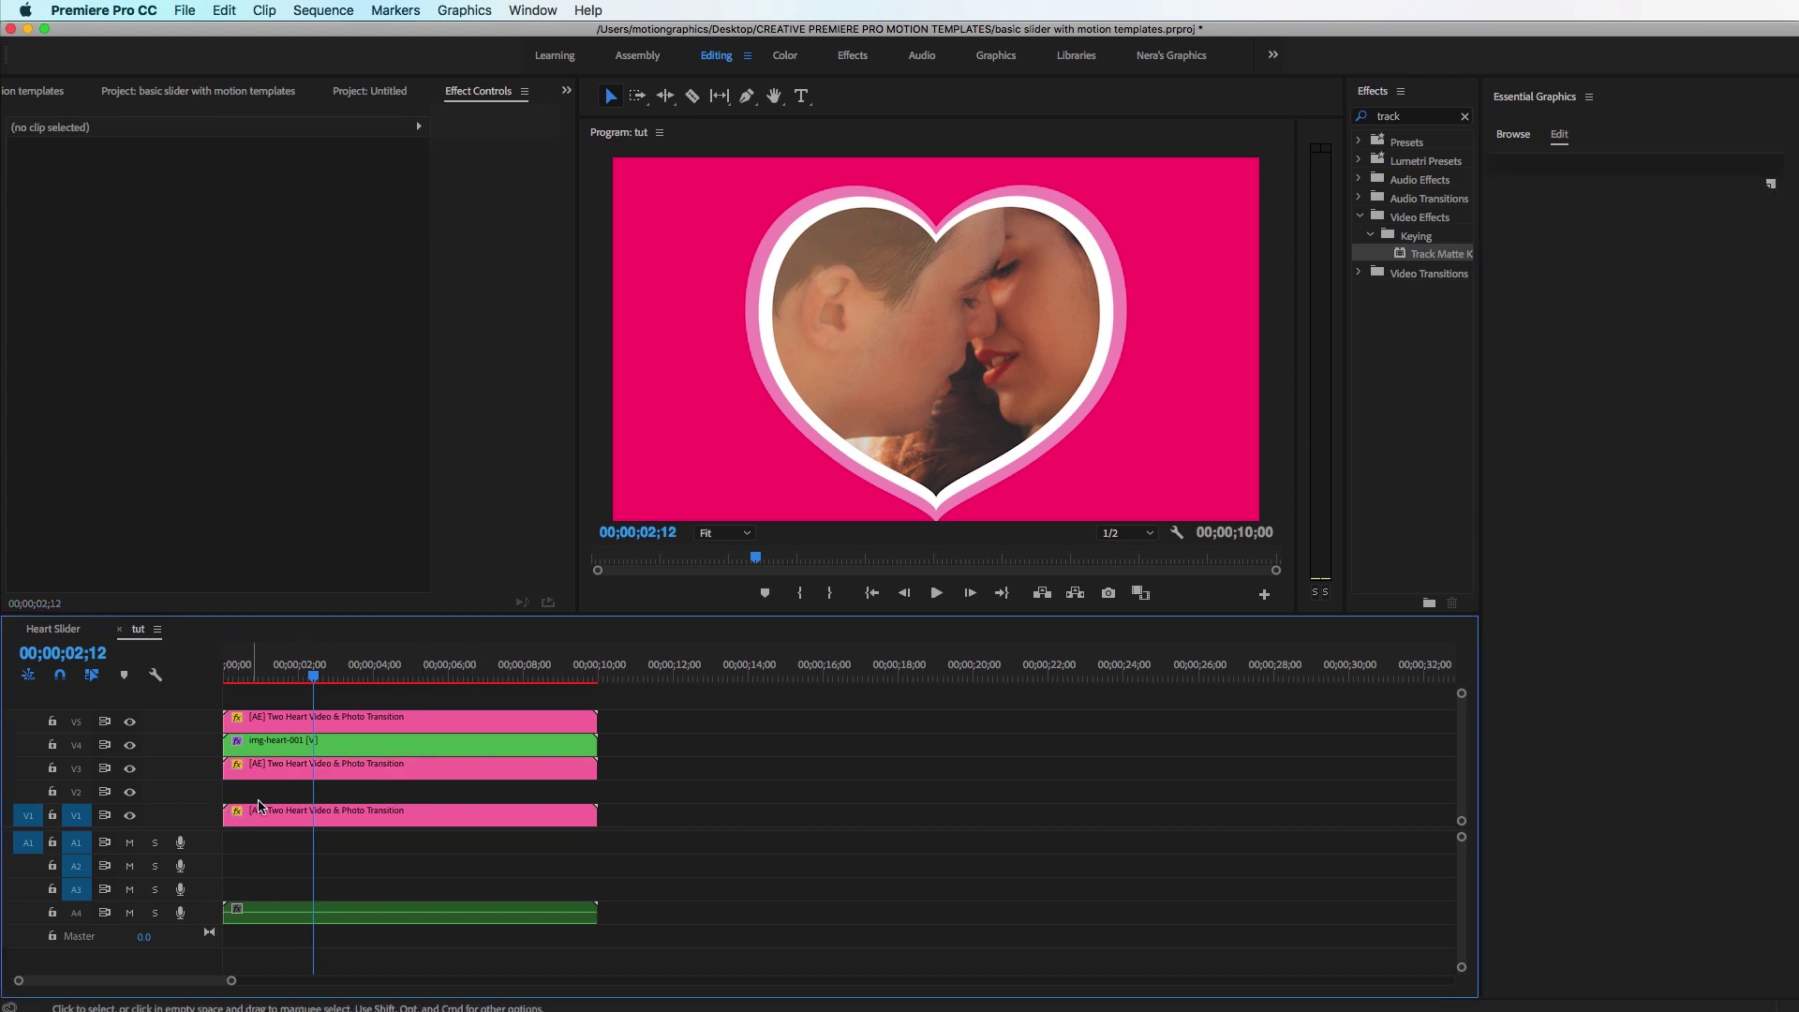
{"action": "left_click", "coordinate": [1513, 136]}
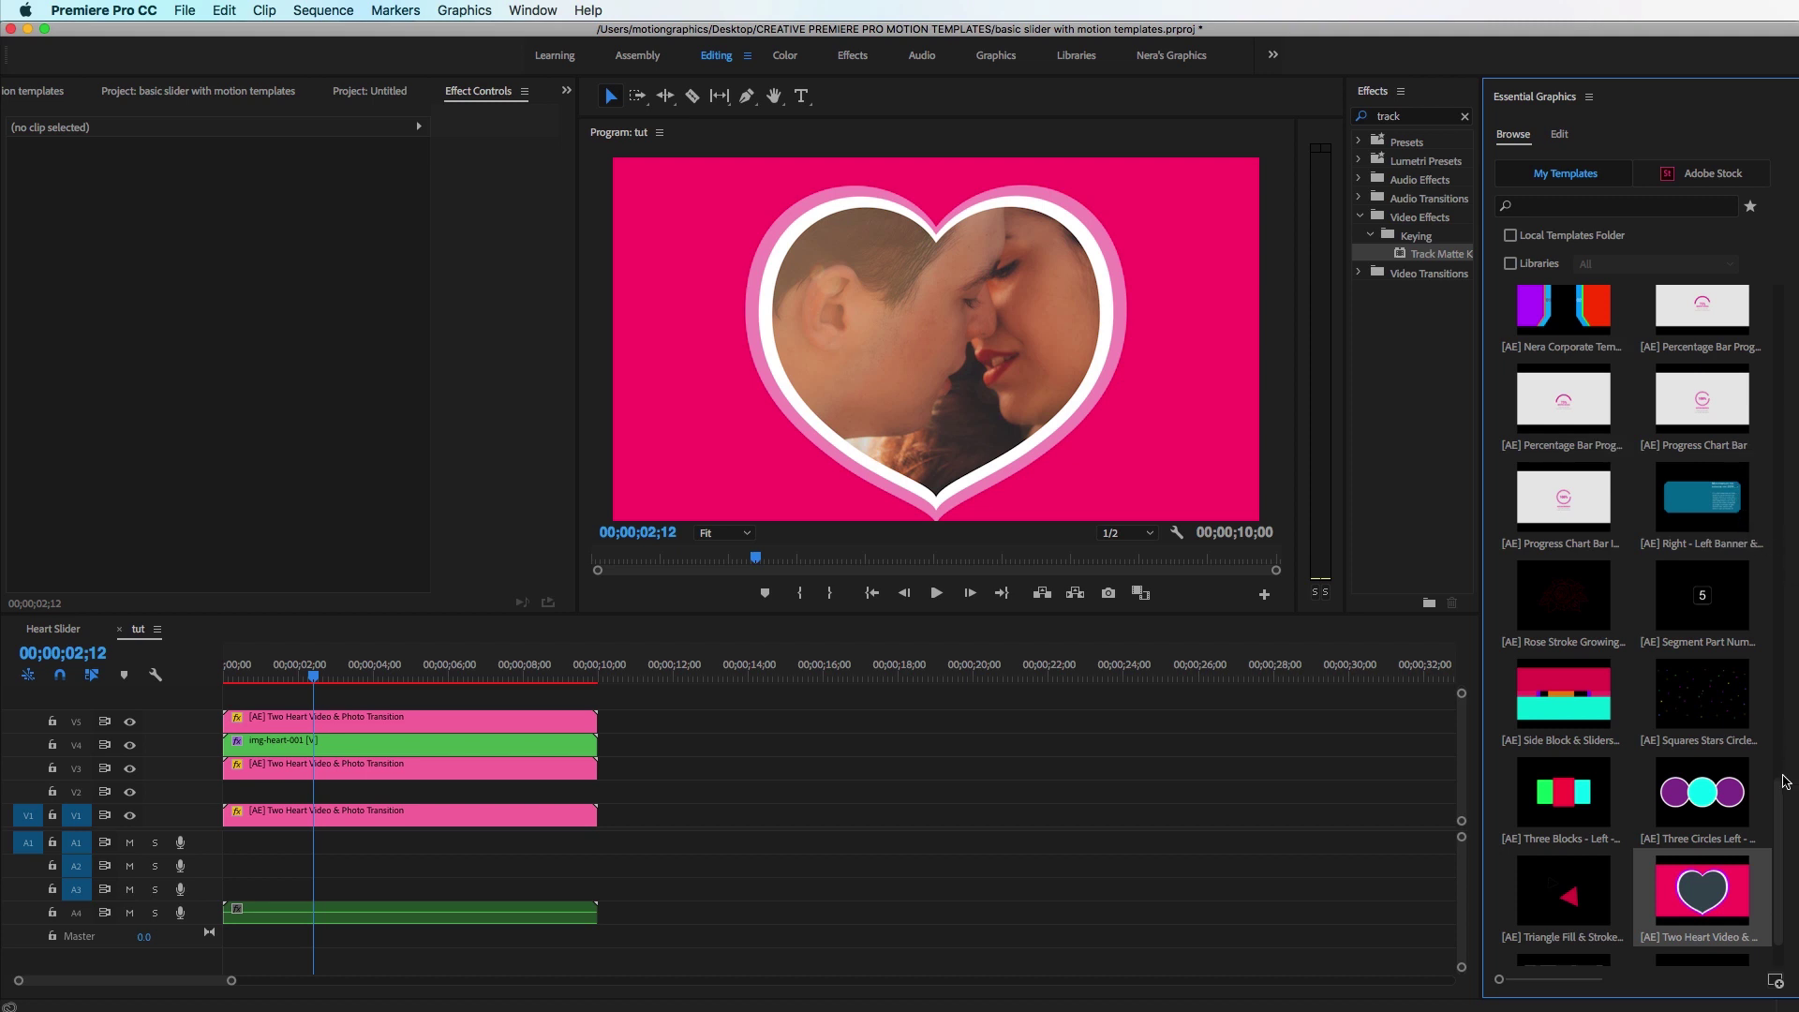
{"action": "left_click_drag", "start_coordinate": [1785, 796], "coordinate": [1780, 318]}
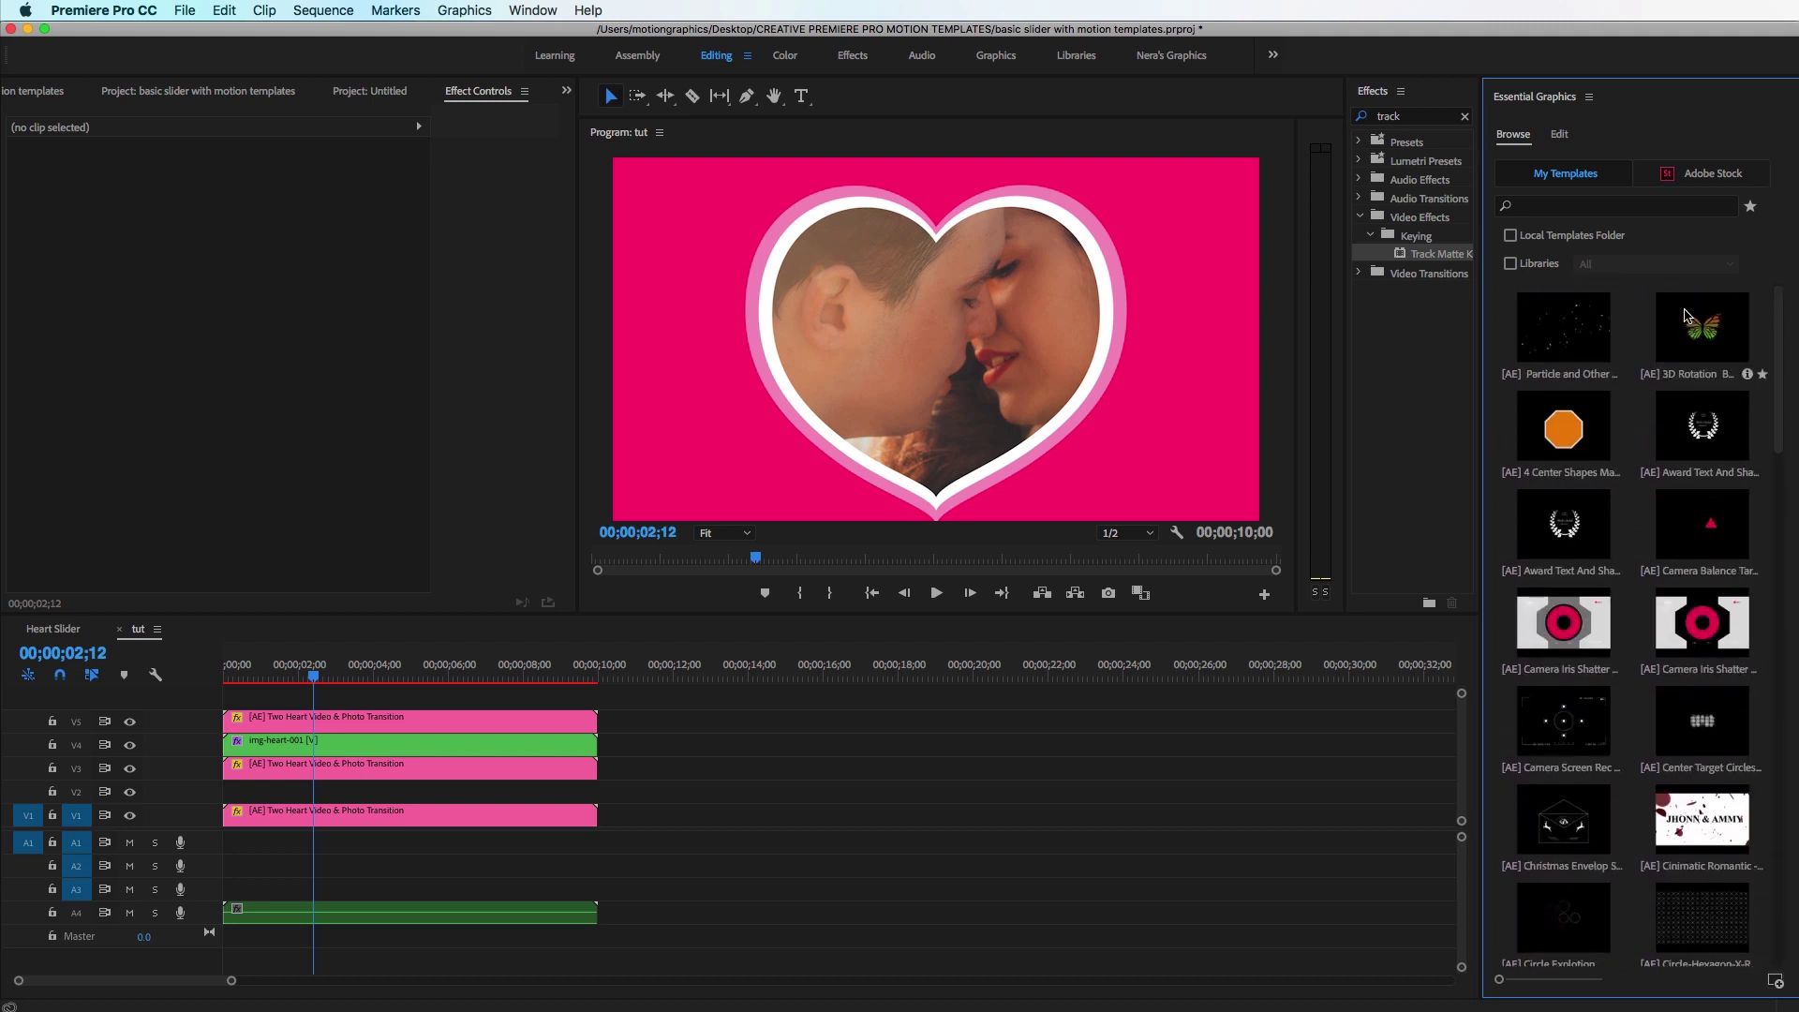
{"action": "left_click_drag", "start_coordinate": [1574, 334], "coordinate": [221, 804]}
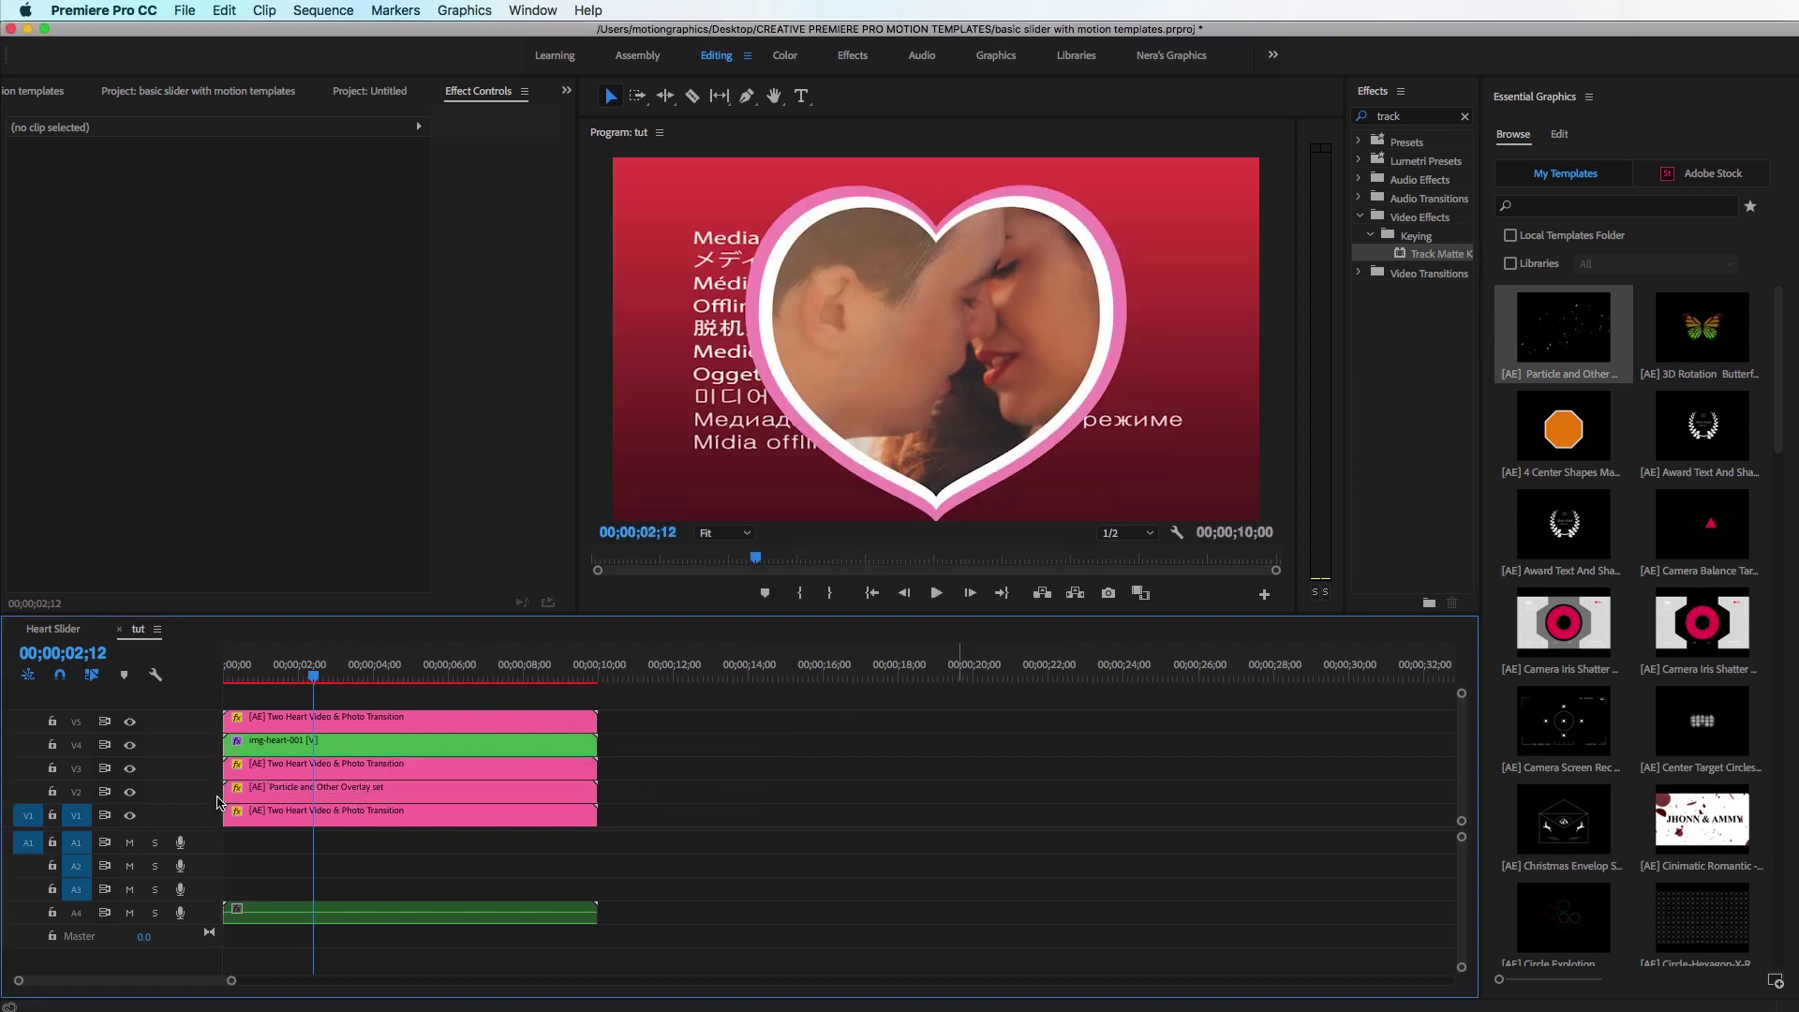
- Turn off Leevs and turn on Heart Bokeh Two in the V2 particle overlay clip
{"action": "left_click", "coordinate": [314, 799]}
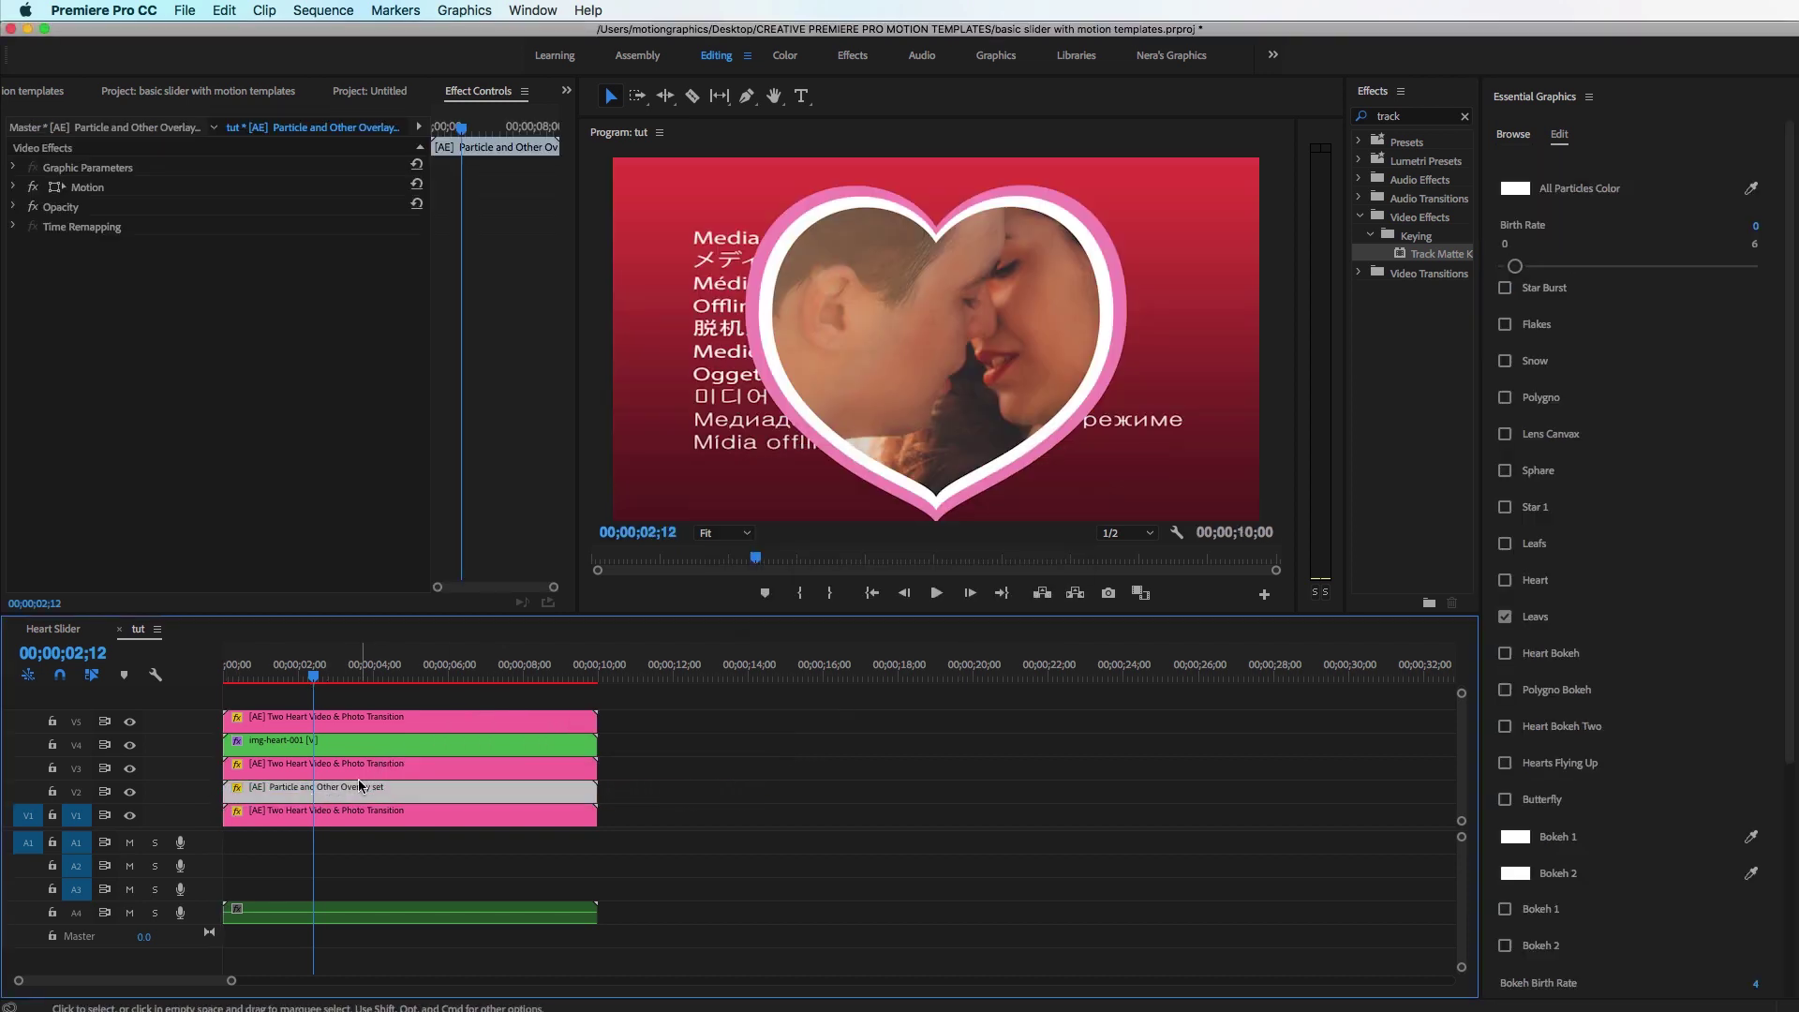
{"action": "mouse_move", "coordinate": [314, 679]}
{"action": "left_mouse_down"}
{"action": "mouse_move", "coordinate": [401, 682]}
{"action": "mouse_move", "coordinate": [243, 695]}
{"action": "mouse_move", "coordinate": [334, 698]}
{"action": "left_mouse_up"}
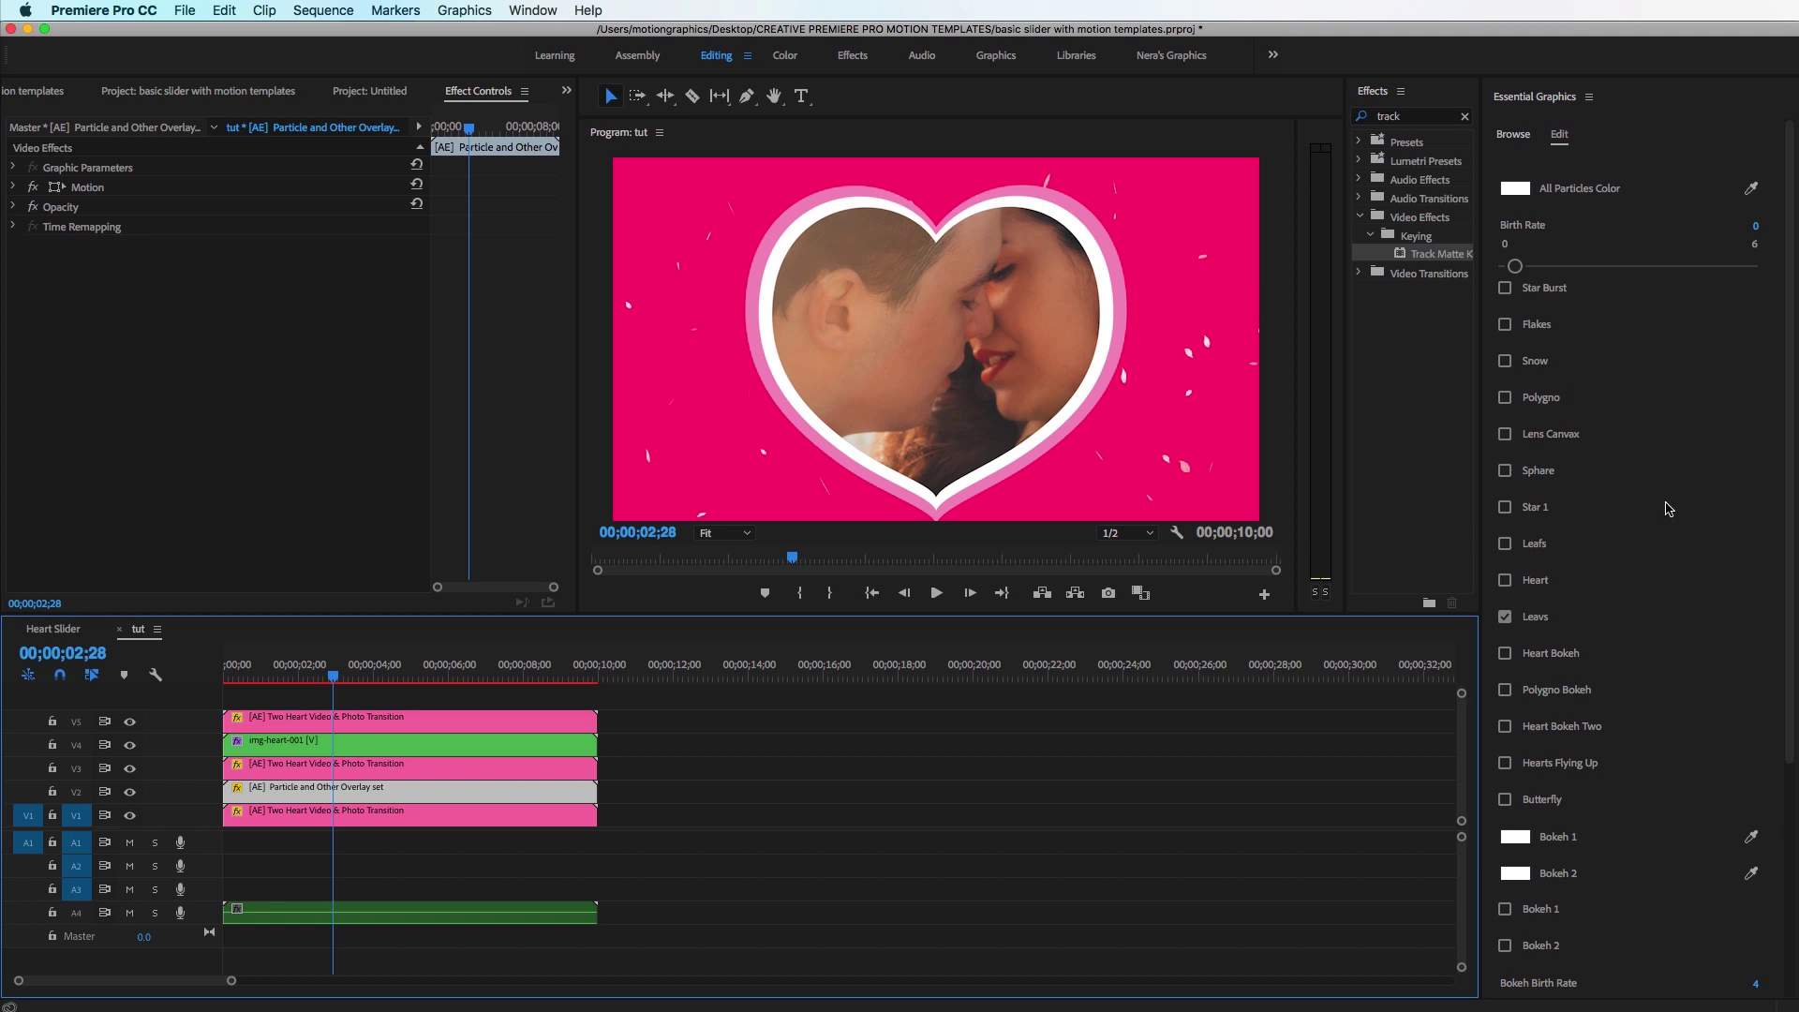
{"action": "left_click", "coordinate": [1508, 619]}
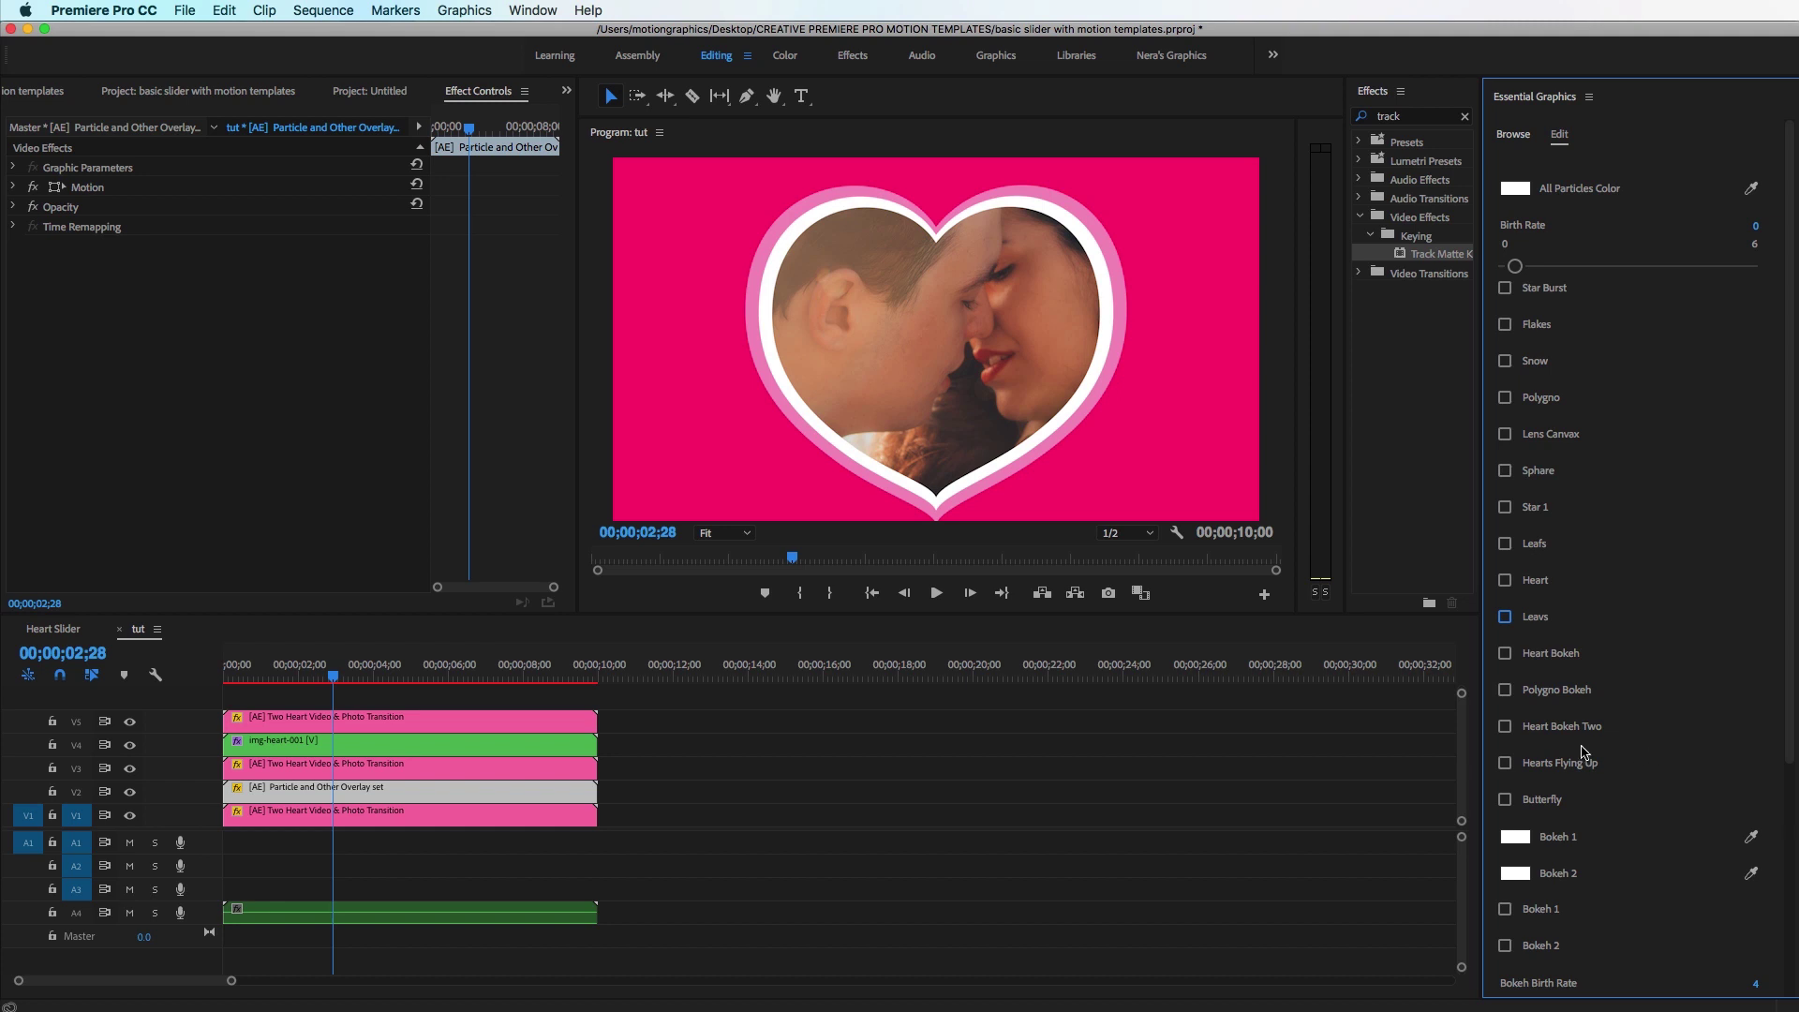
{"action": "left_click", "coordinate": [1506, 727]}
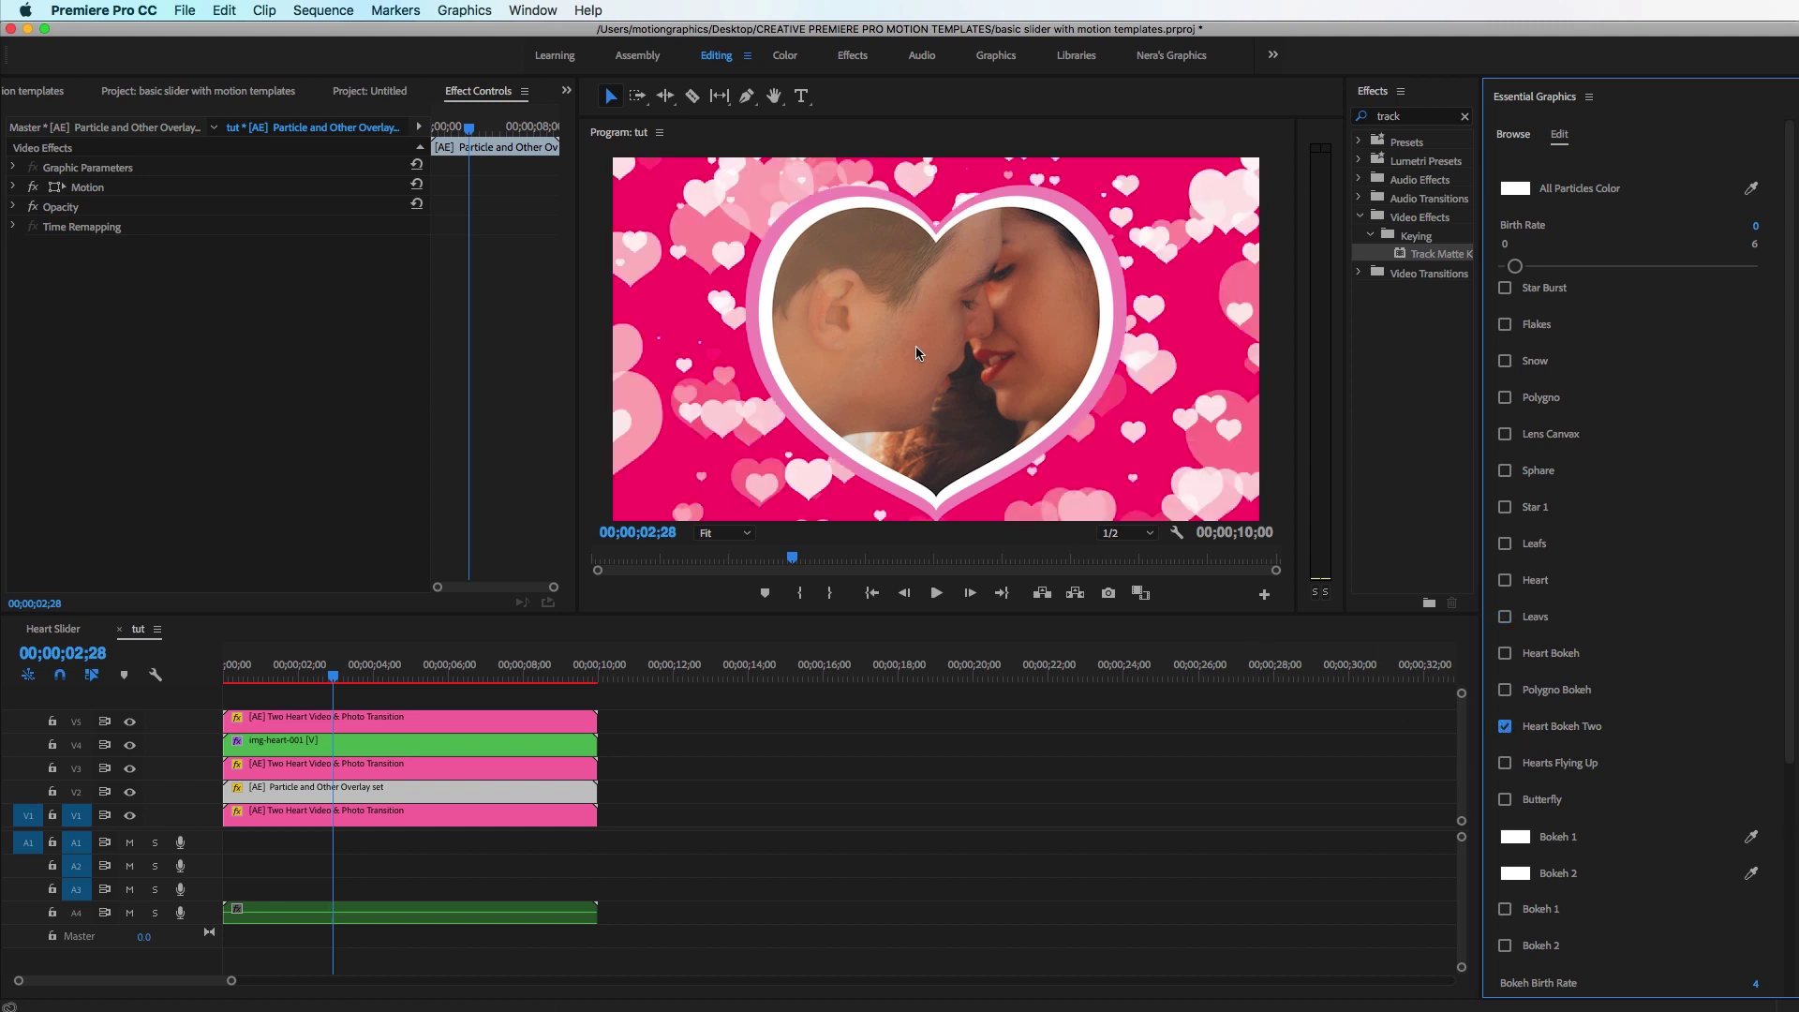
- Recolour all particles of the V2 overlay clip light pink and preview the hearts at earlier frames
{"action": "left_click", "coordinate": [365, 791]}
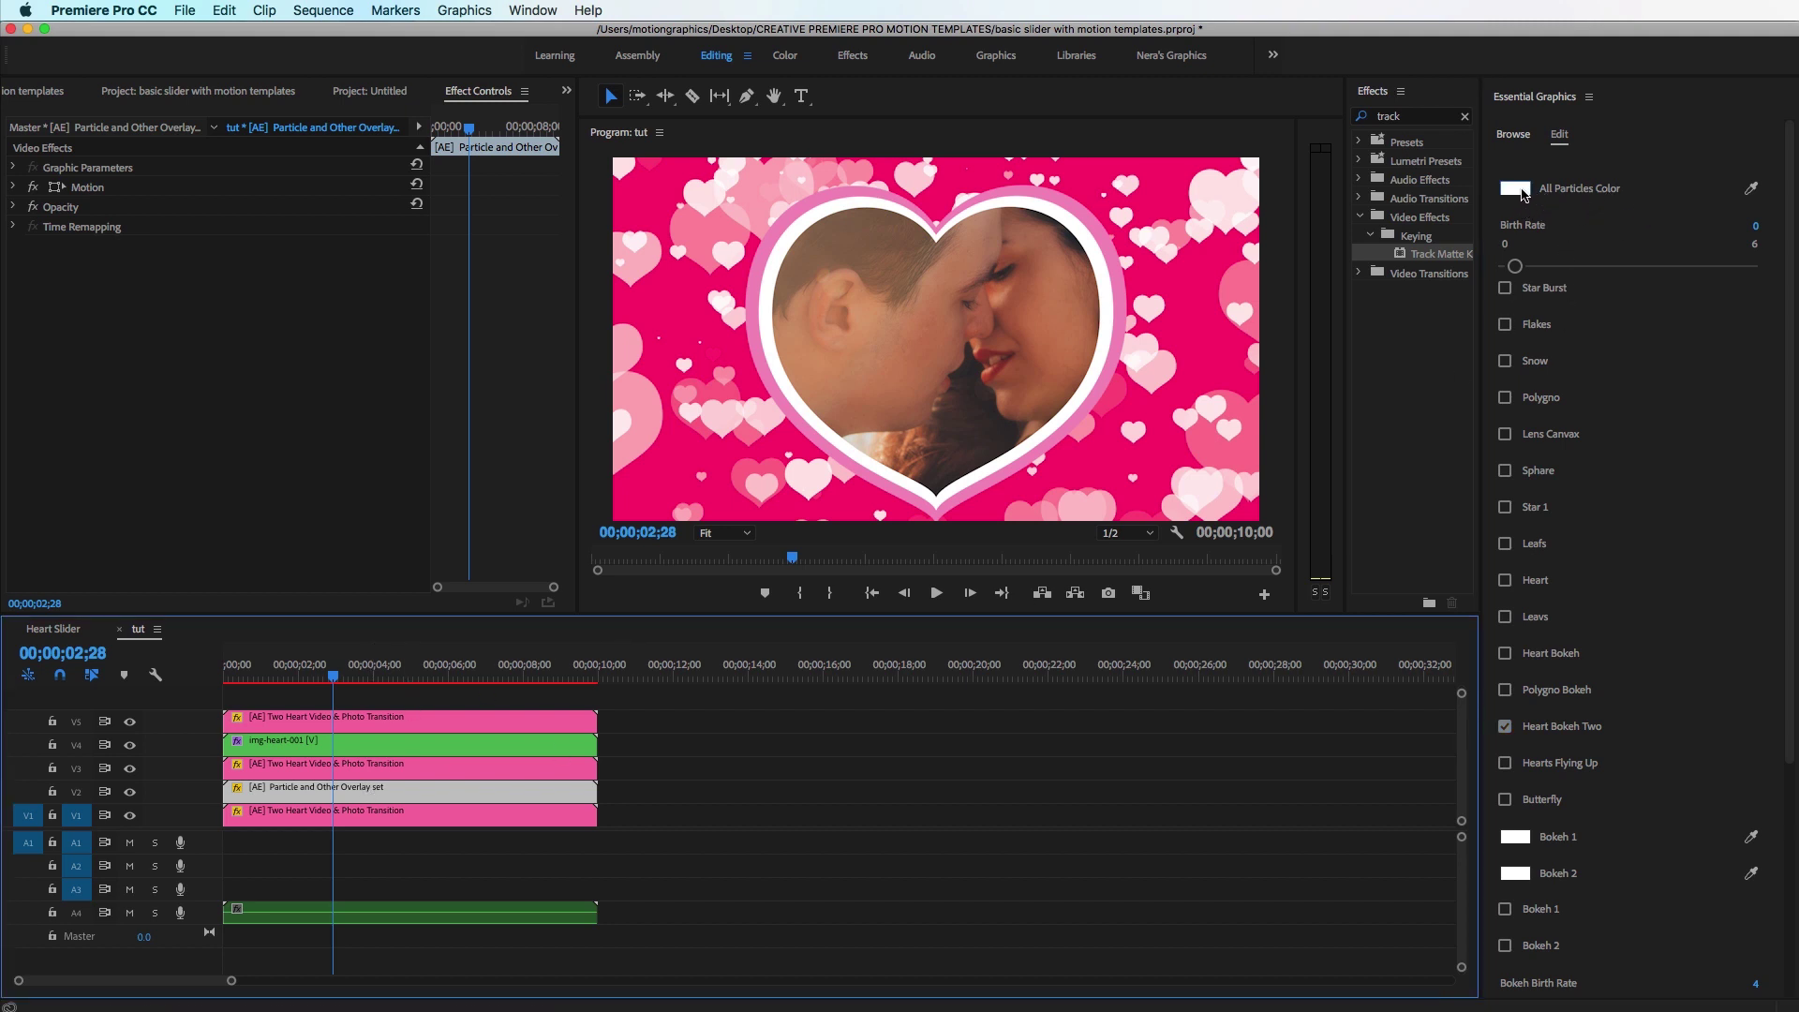
{"action": "left_click", "coordinate": [1750, 187]}
{"action": "left_click", "coordinate": [1205, 292]}
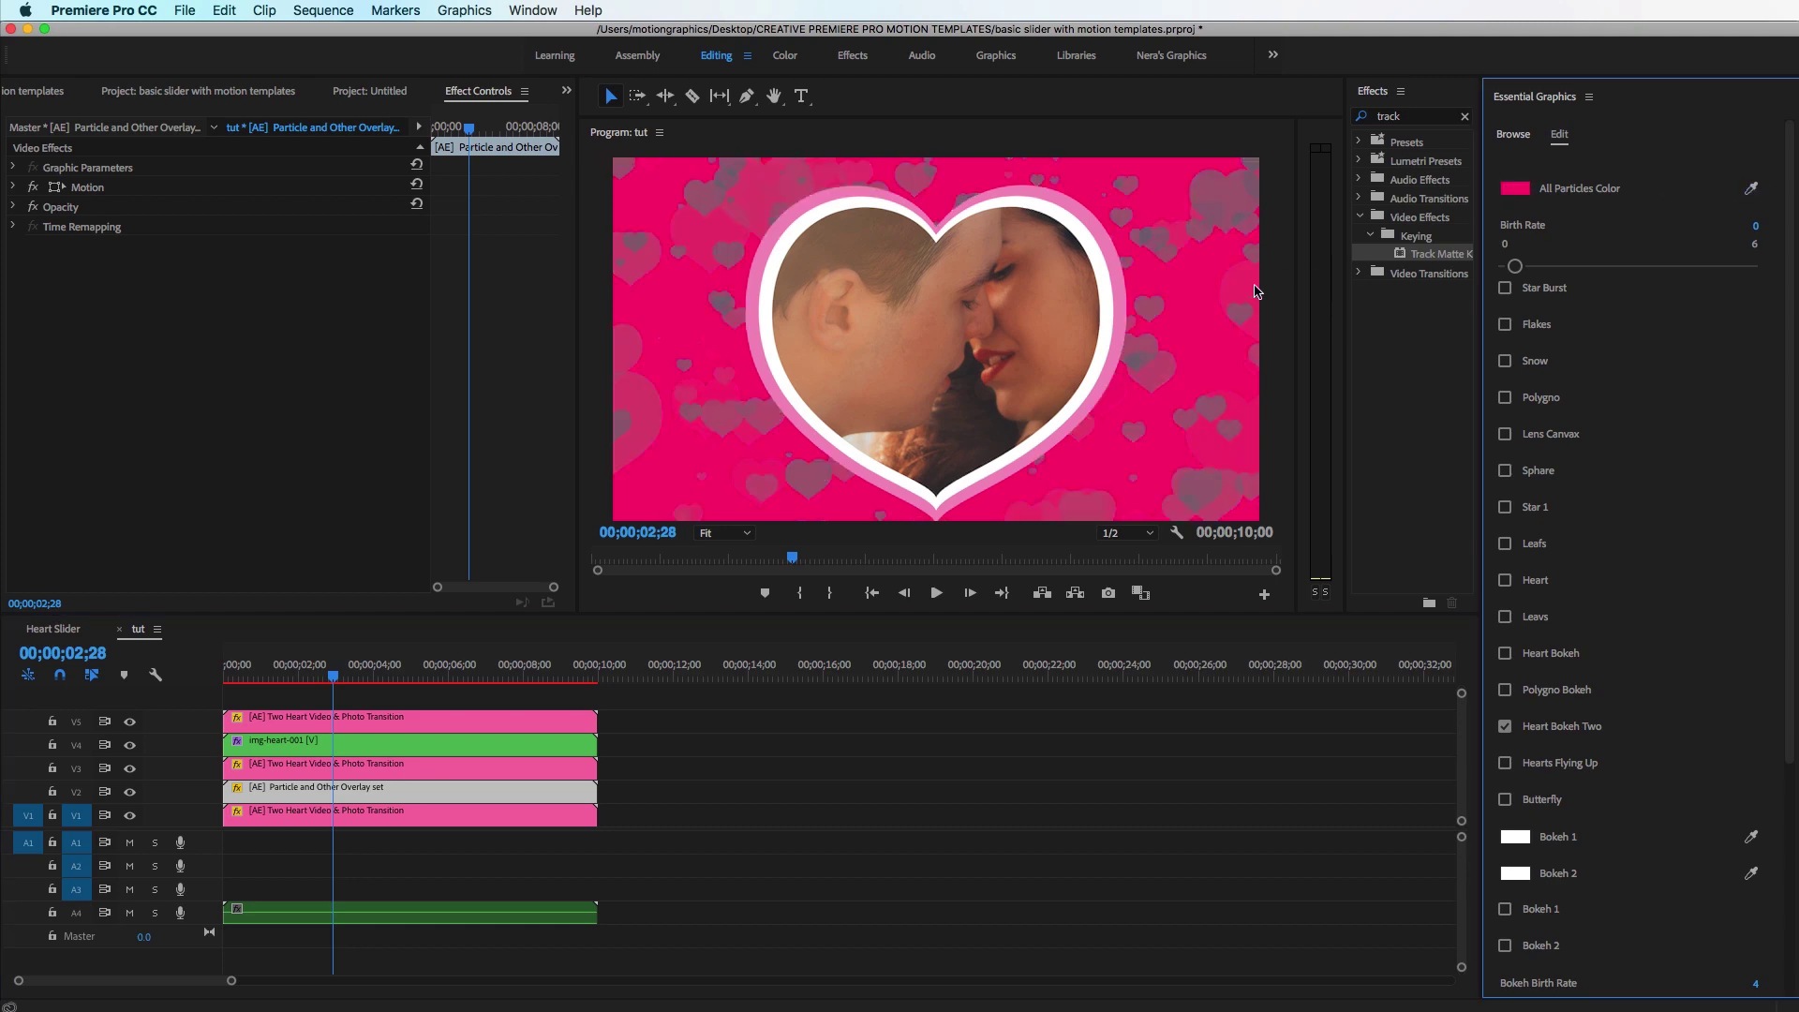
{"action": "left_click", "coordinate": [1514, 189]}
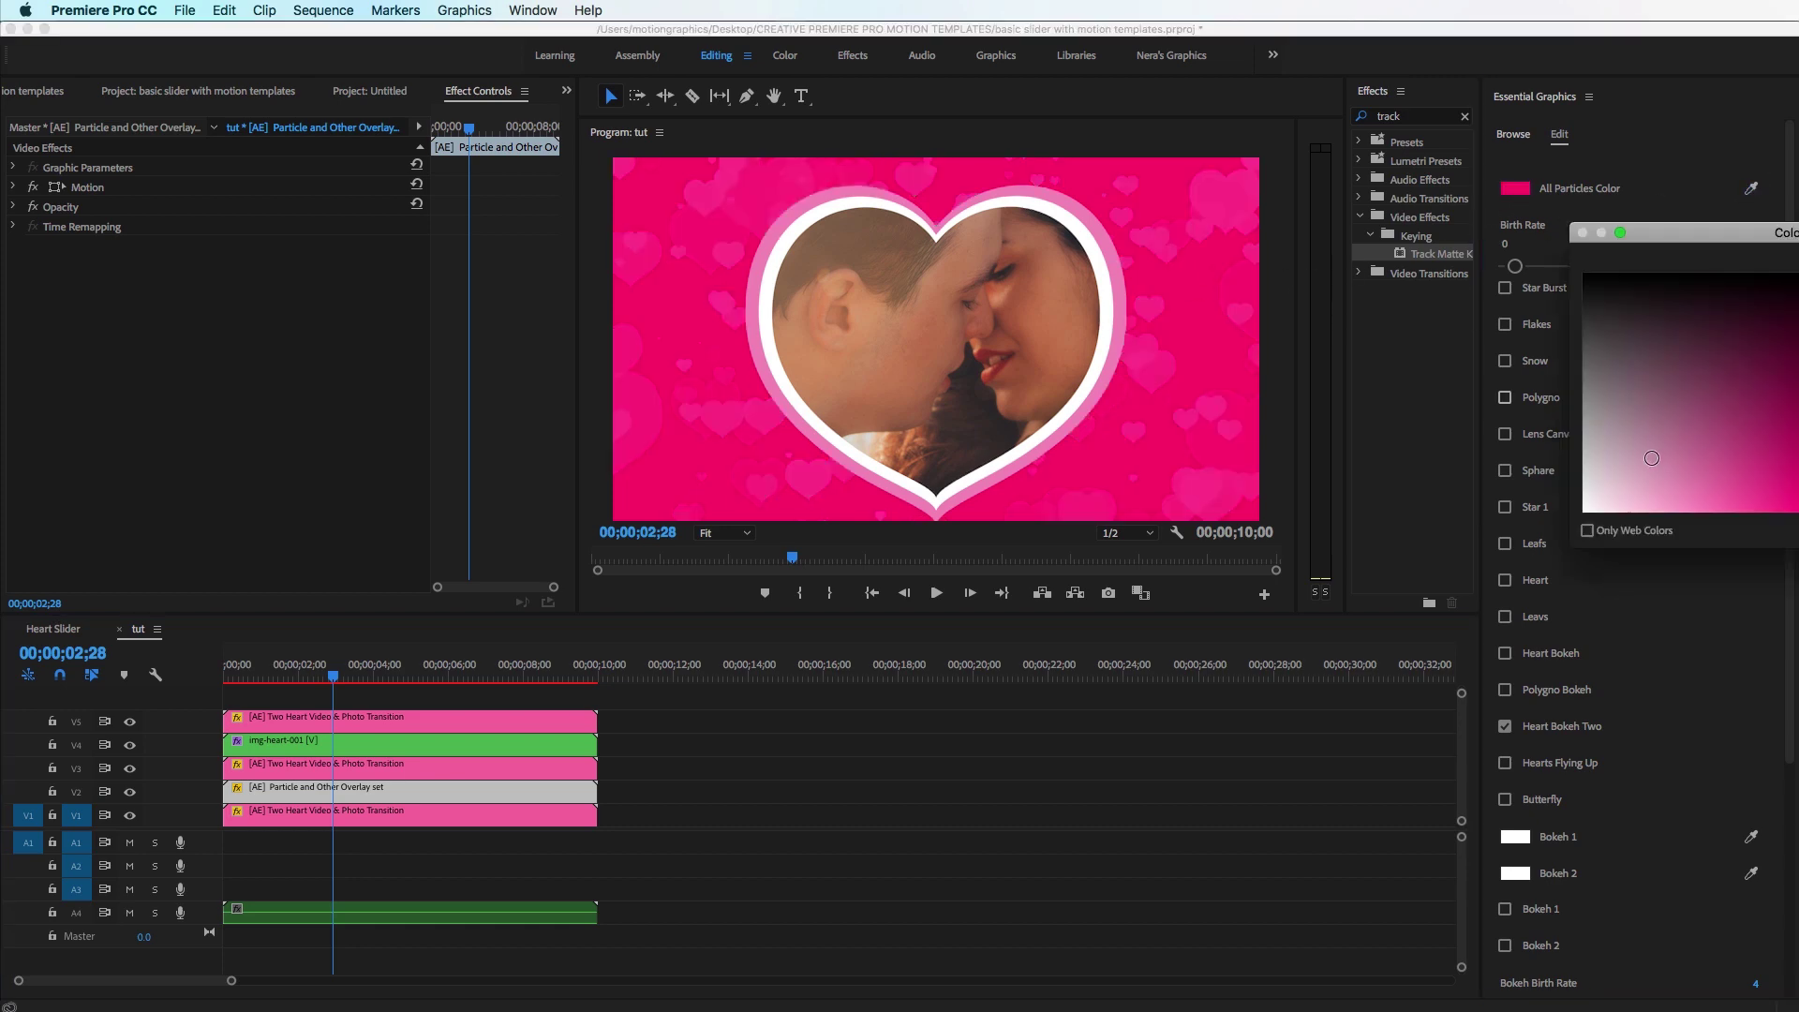
{"action": "left_click_drag", "start_coordinate": [1652, 458], "coordinate": [1678, 486]}
{"action": "key", "text": "Return"}
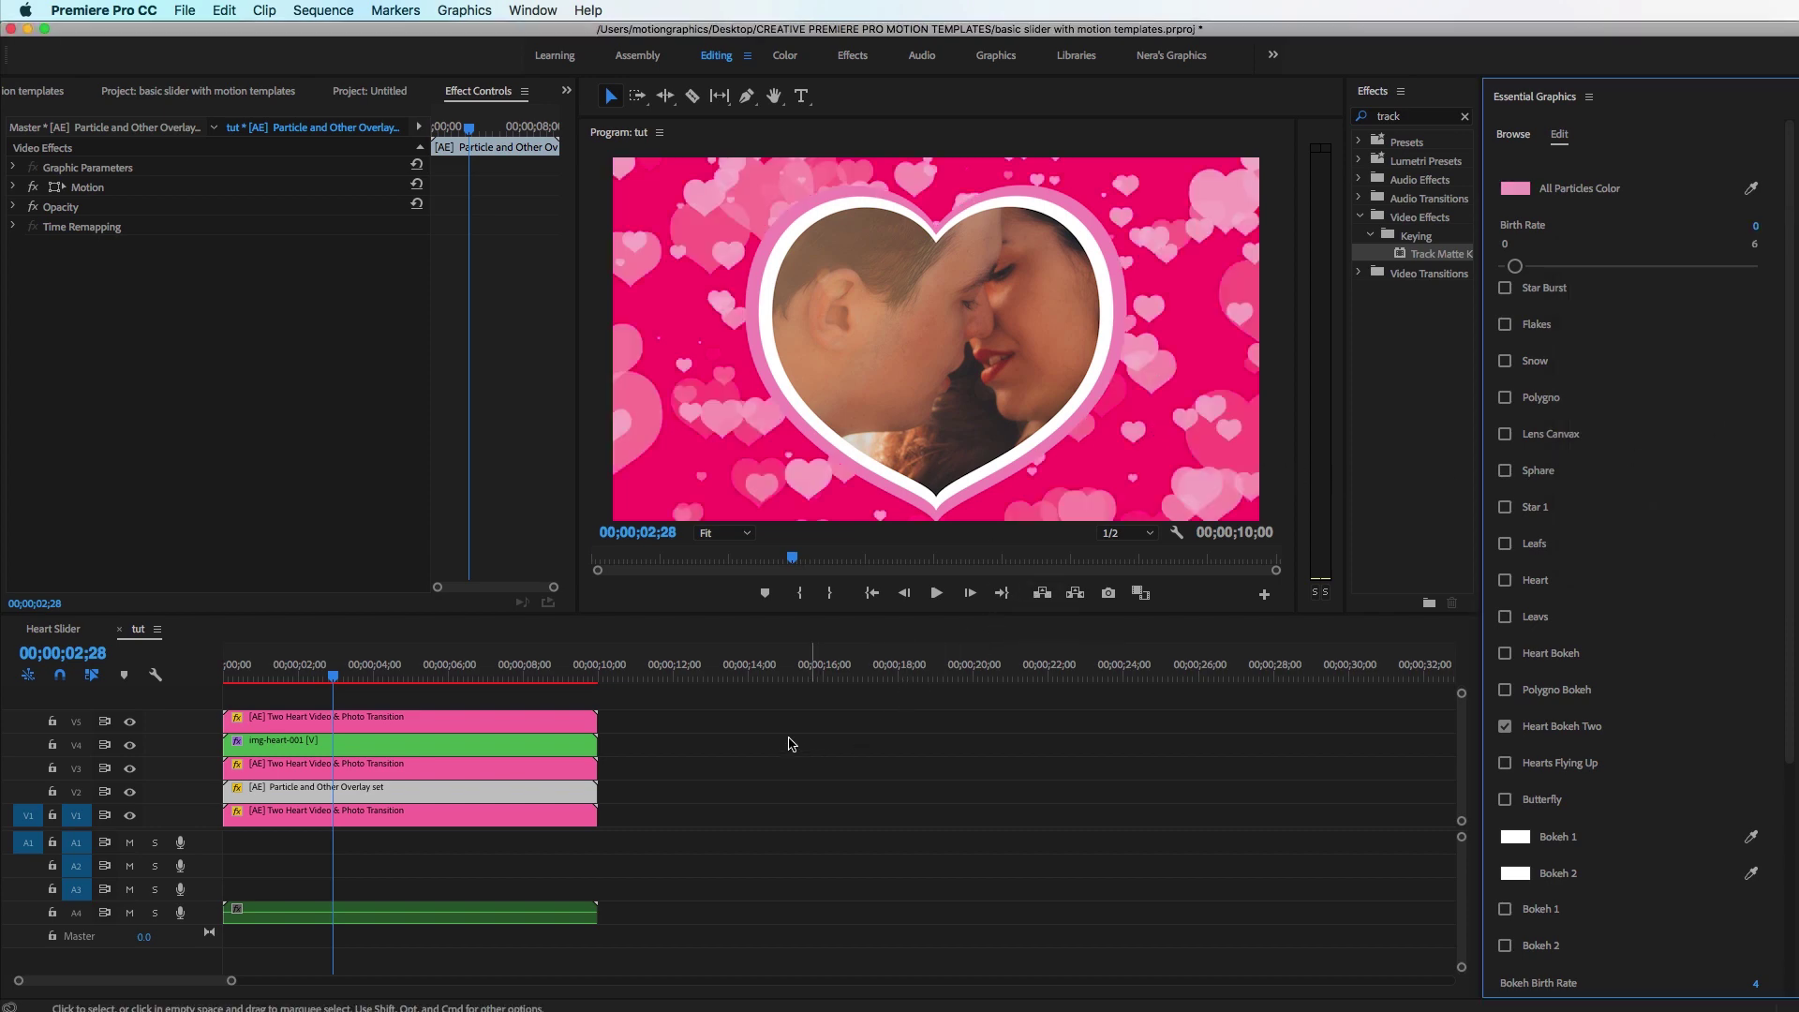
{"action": "left_click", "coordinate": [302, 685]}
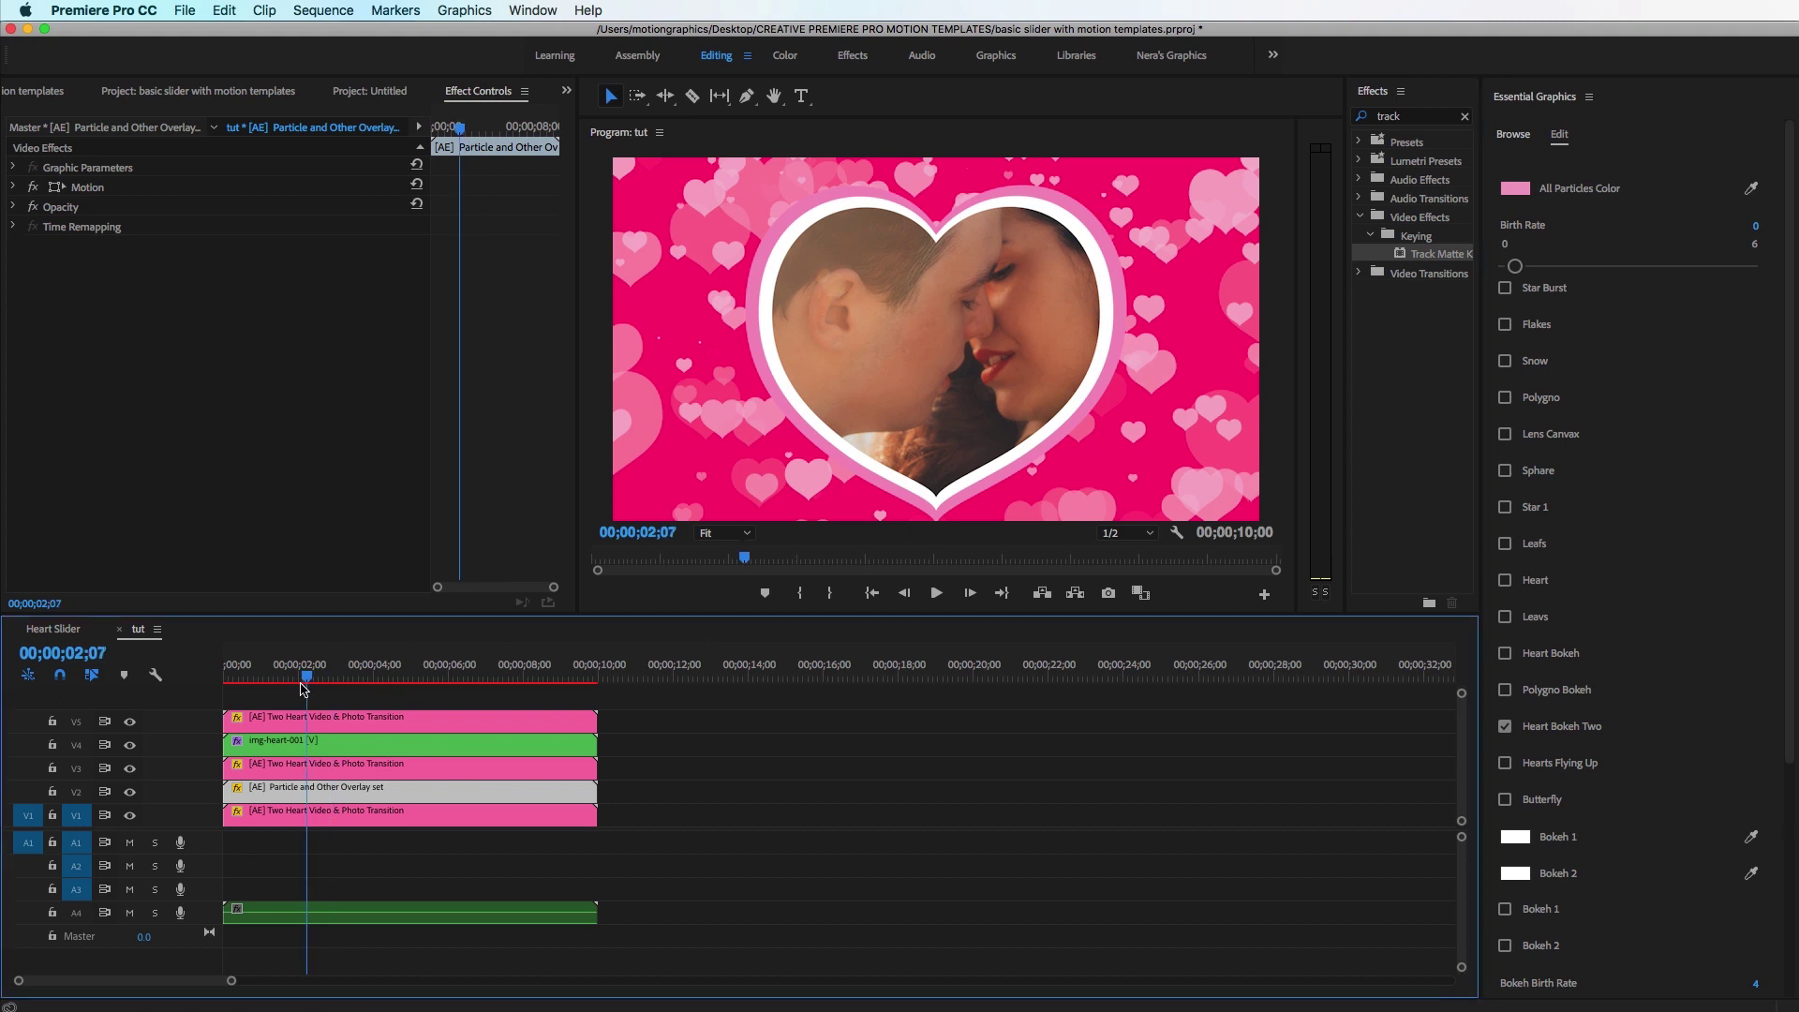
{"action": "mouse_move", "coordinate": [302, 689]}
{"action": "left_mouse_down"}
{"action": "mouse_move", "coordinate": [231, 693]}
{"action": "mouse_move", "coordinate": [471, 722]}
{"action": "mouse_move", "coordinate": [448, 728]}
{"action": "mouse_move", "coordinate": [413, 696]}
{"action": "mouse_move", "coordinate": [285, 704]}
{"action": "left_mouse_up"}
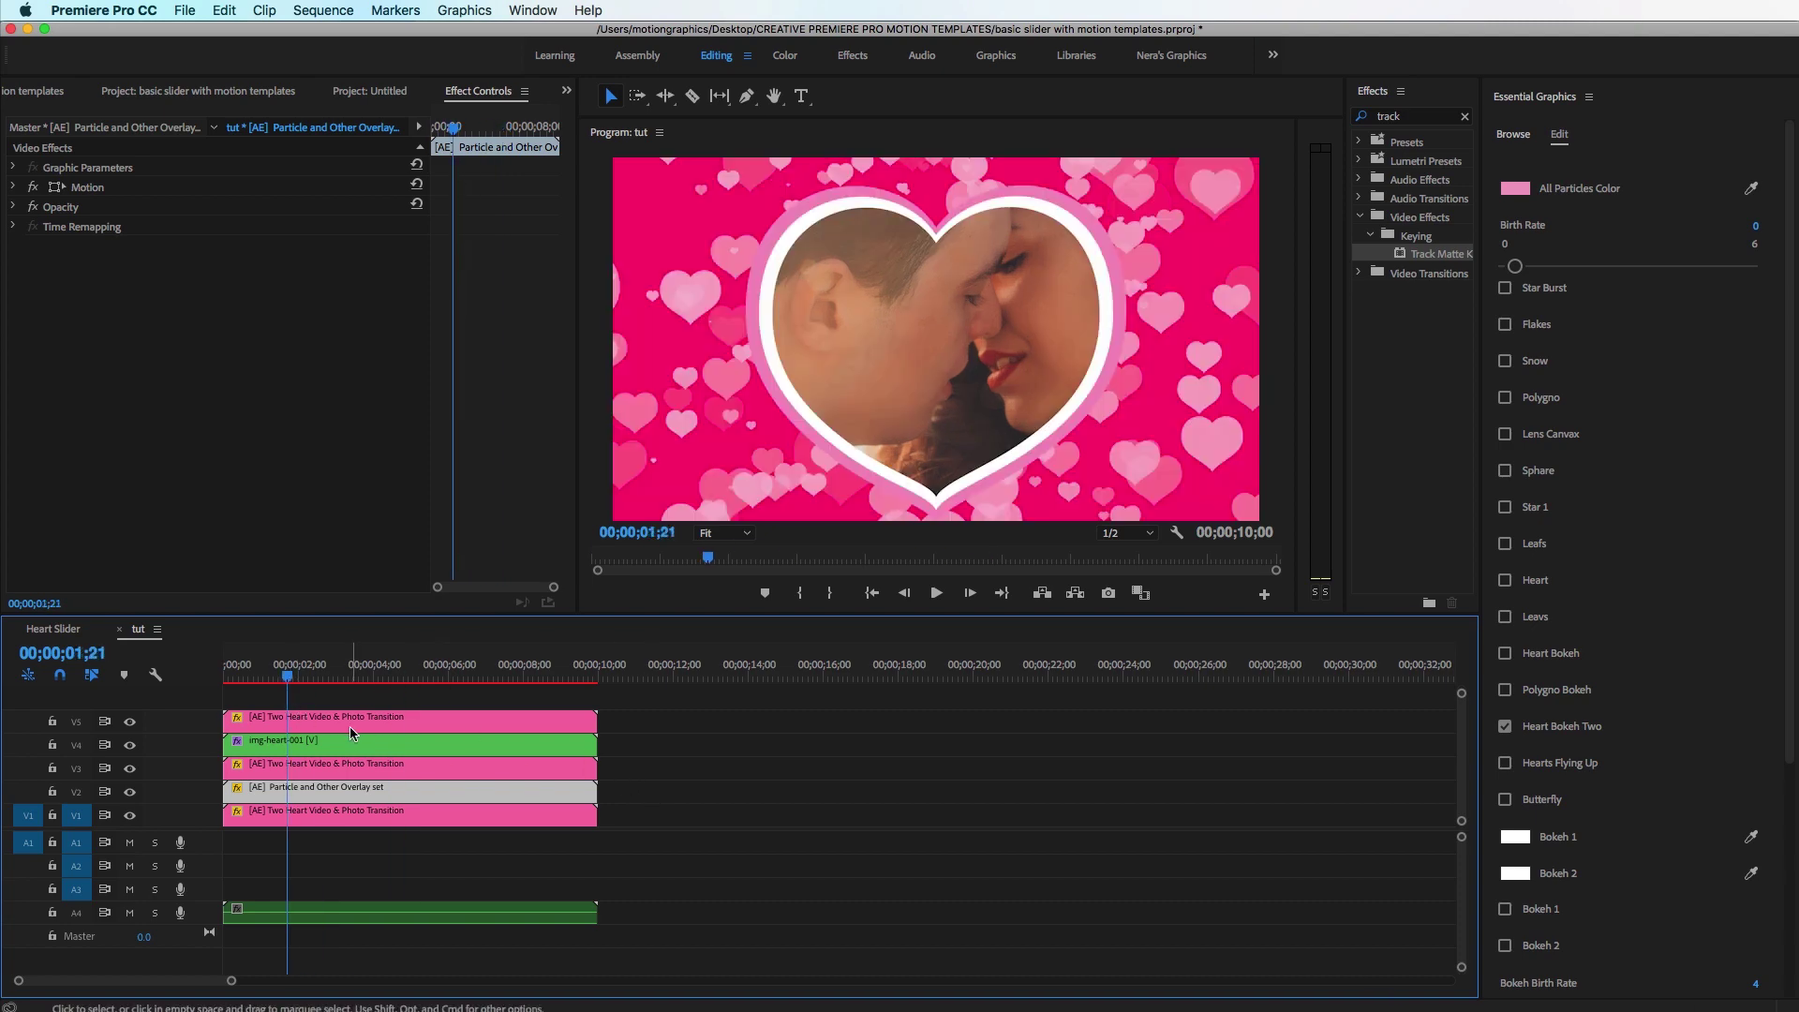
- Nest all the clips of the tut sequence into a sequence named "holder one"
{"action": "left_click", "coordinate": [647, 820]}
{"action": "left_click_drag", "start_coordinate": [647, 820], "coordinate": [460, 721]}
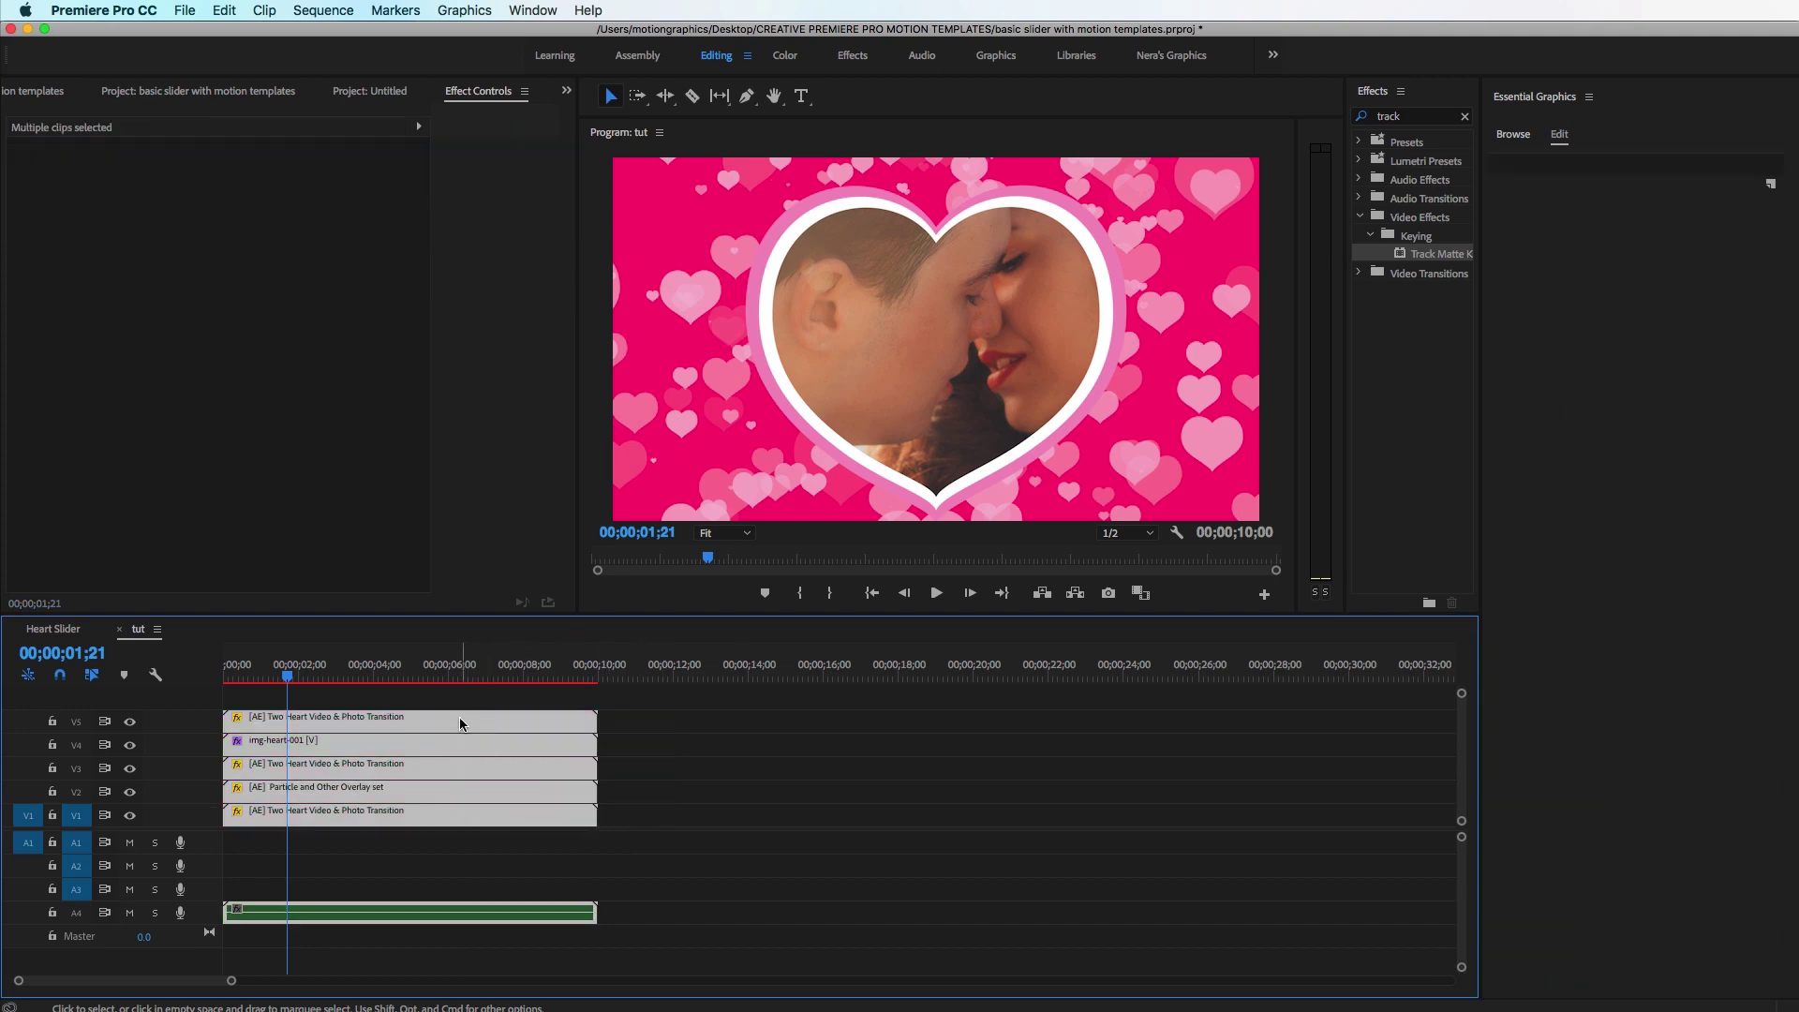
{"action": "right_click", "coordinate": [463, 750]}
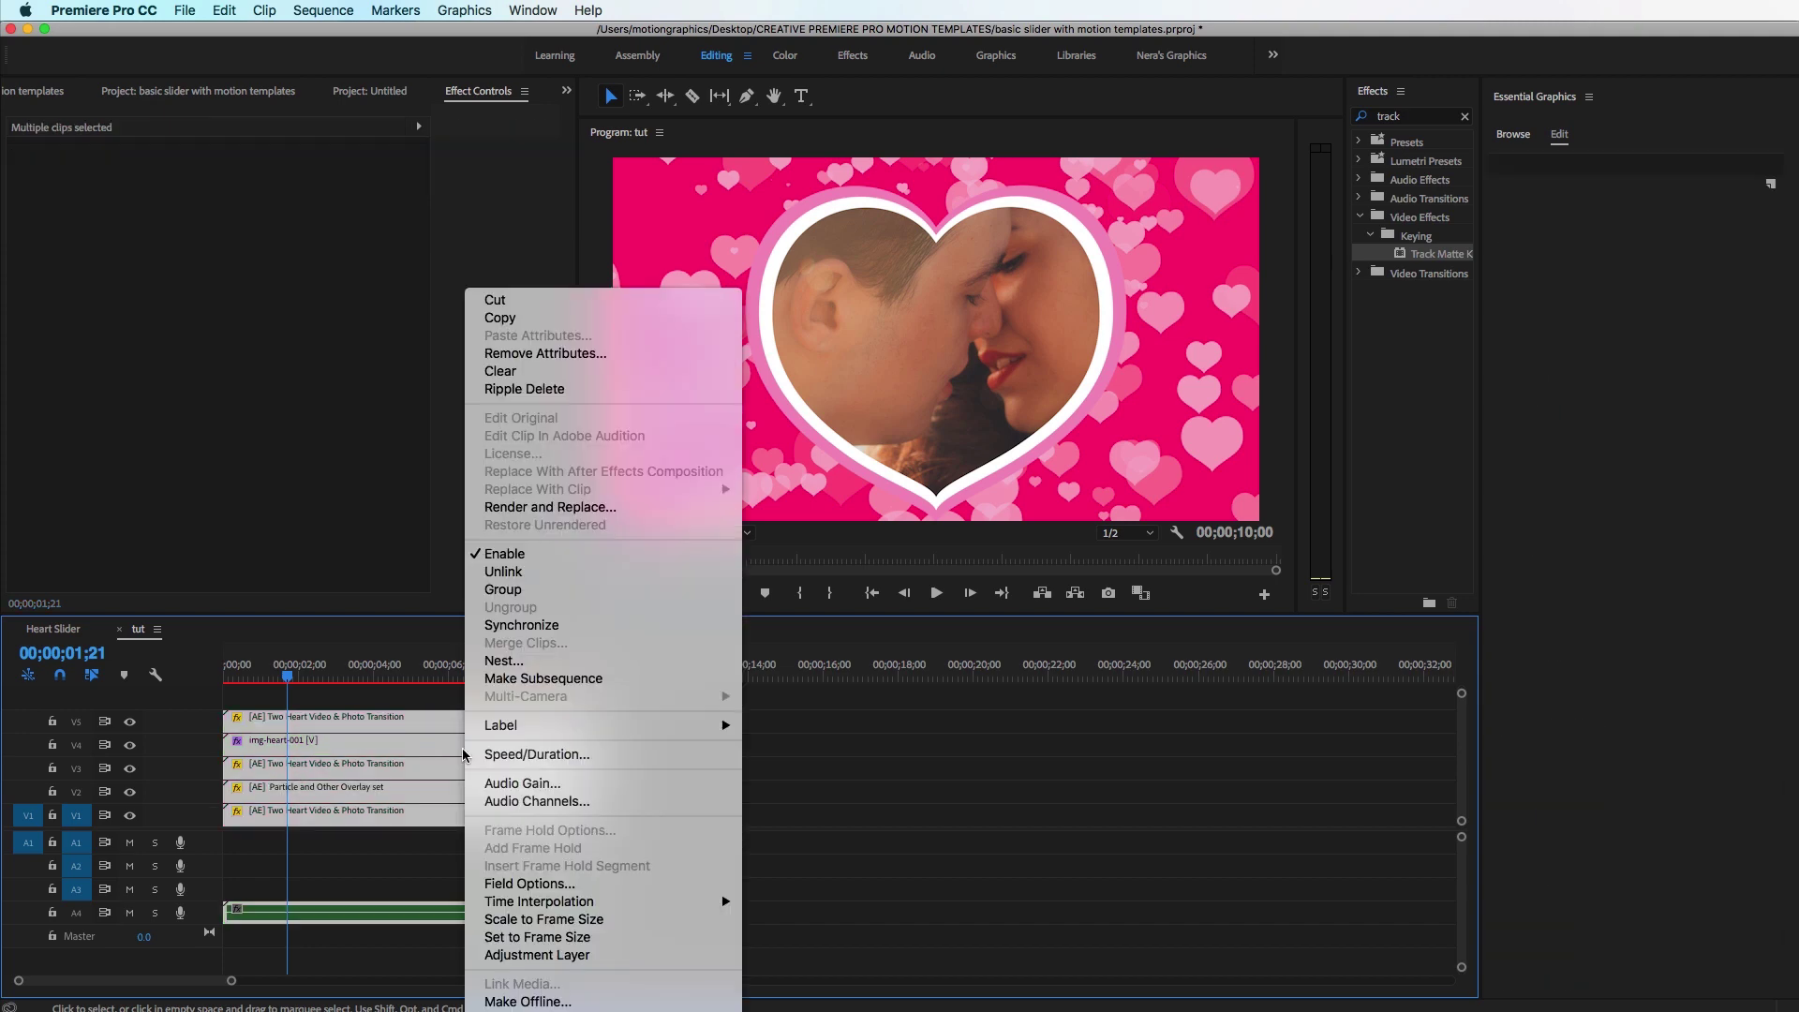
{"action": "left_click", "coordinate": [532, 661]}
{"action": "type", "text": "holder one"}
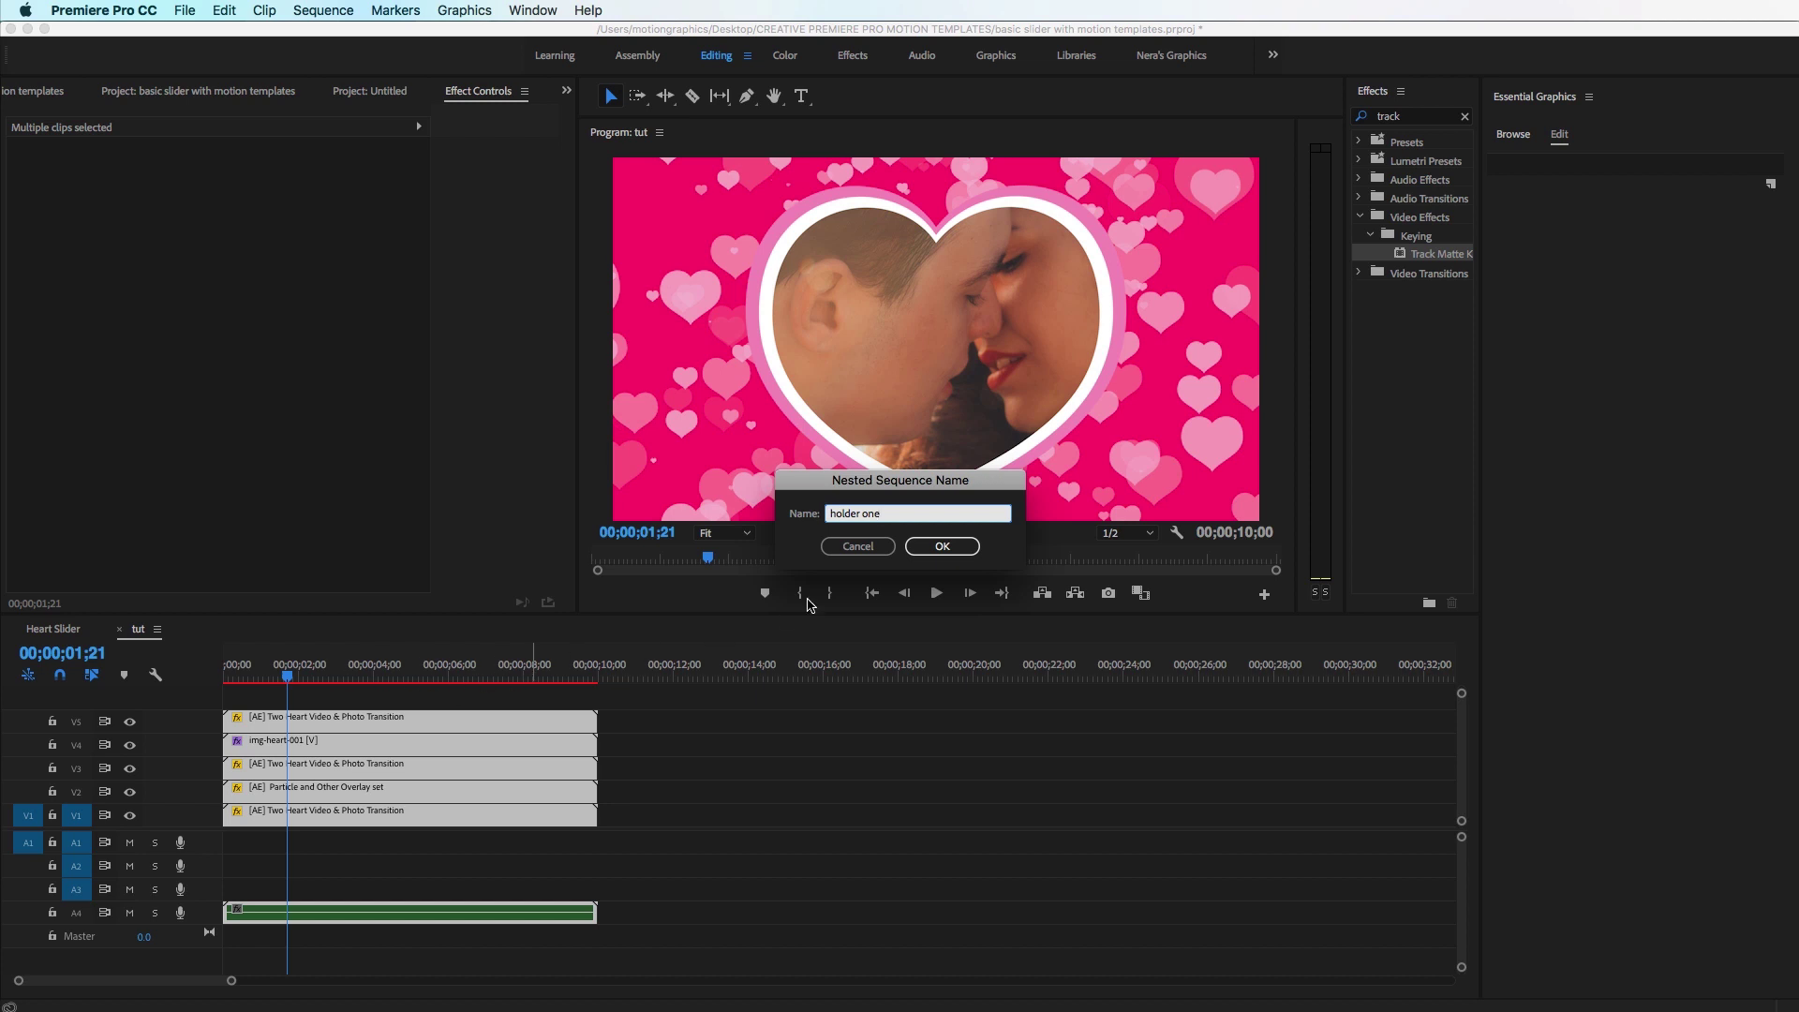
{"action": "left_click", "coordinate": [942, 546]}
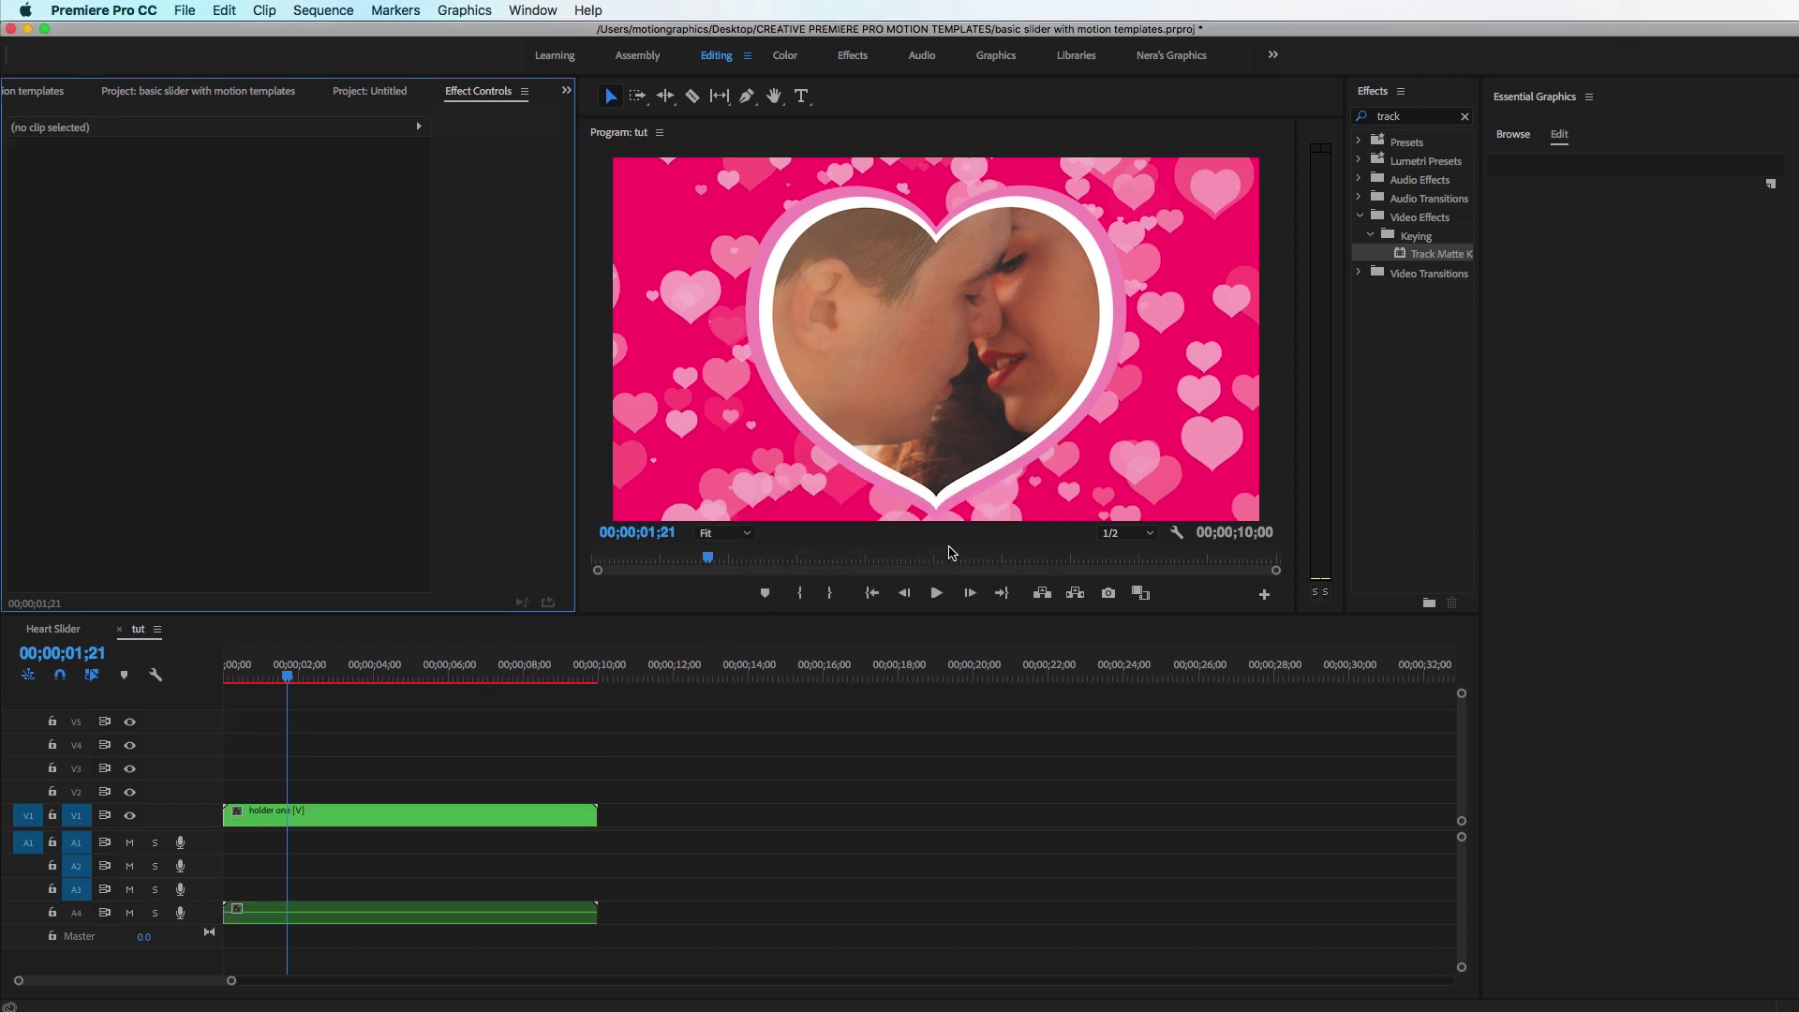
- Duplicate the holder one sequence in the project and rename the copy "holder two"
{"action": "left_click", "coordinate": [45, 91]}
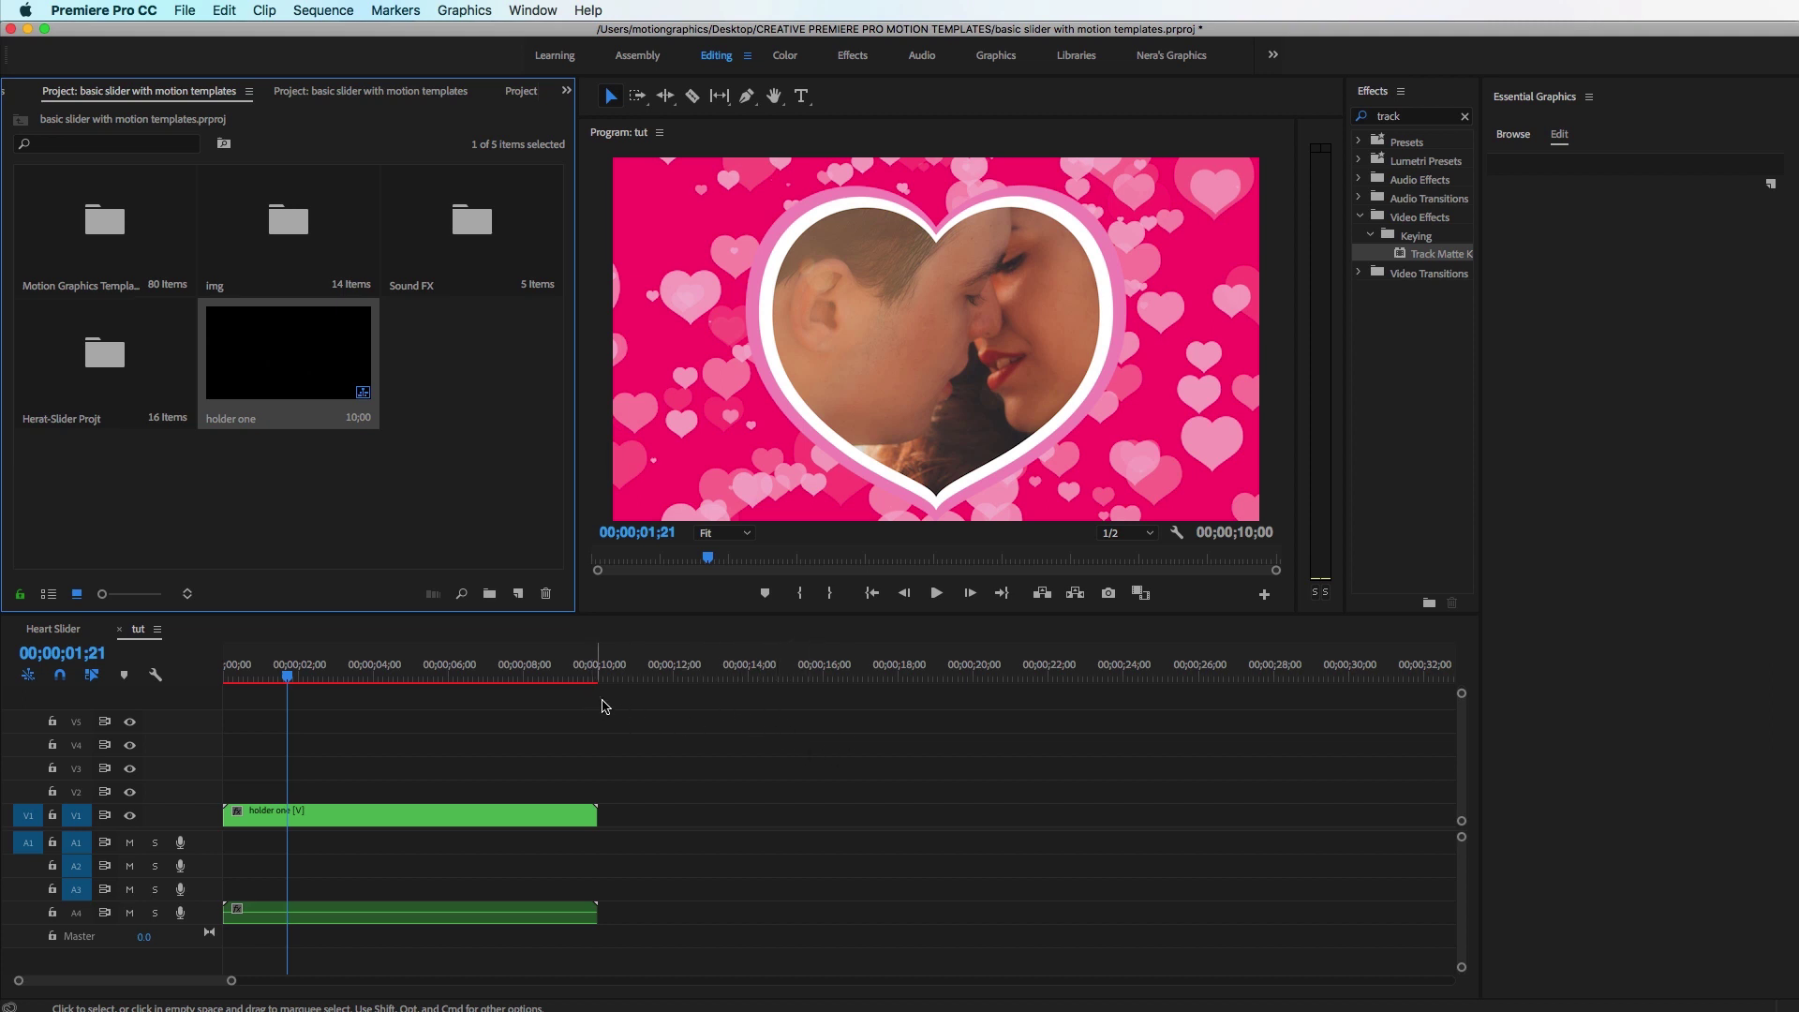
{"action": "right_click", "coordinate": [303, 367]}
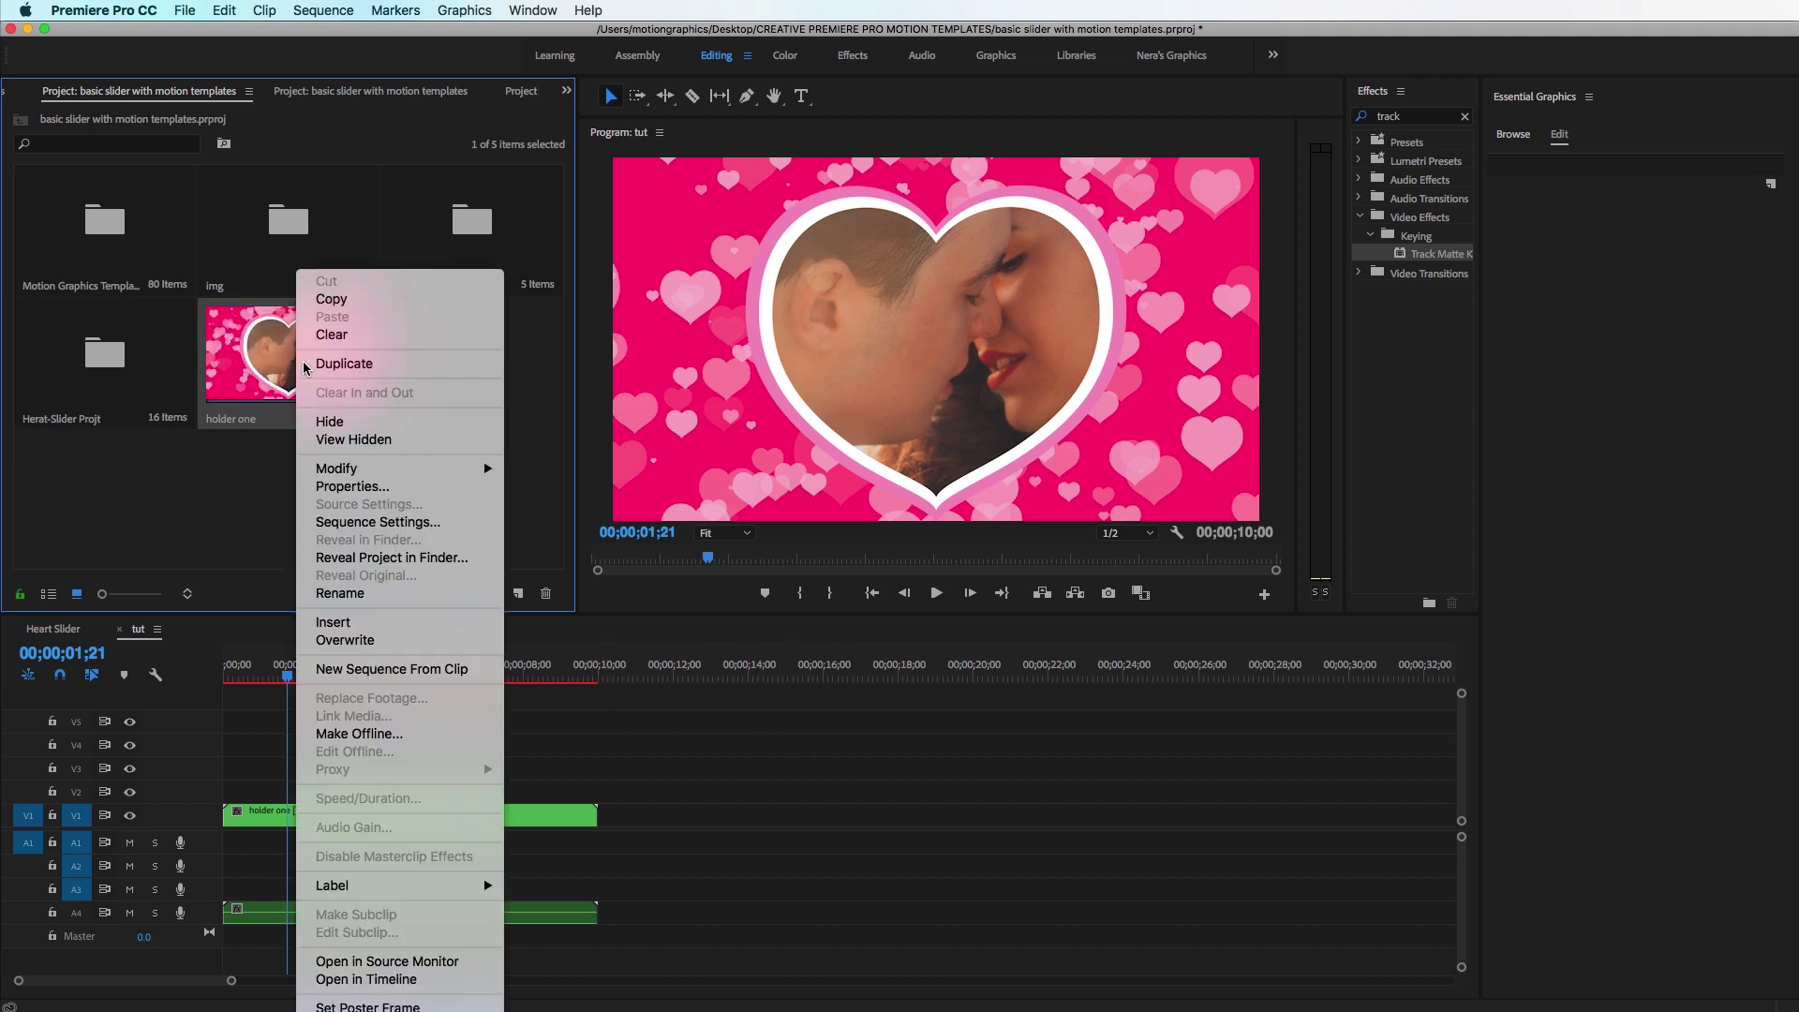
{"action": "left_click", "coordinate": [352, 363]}
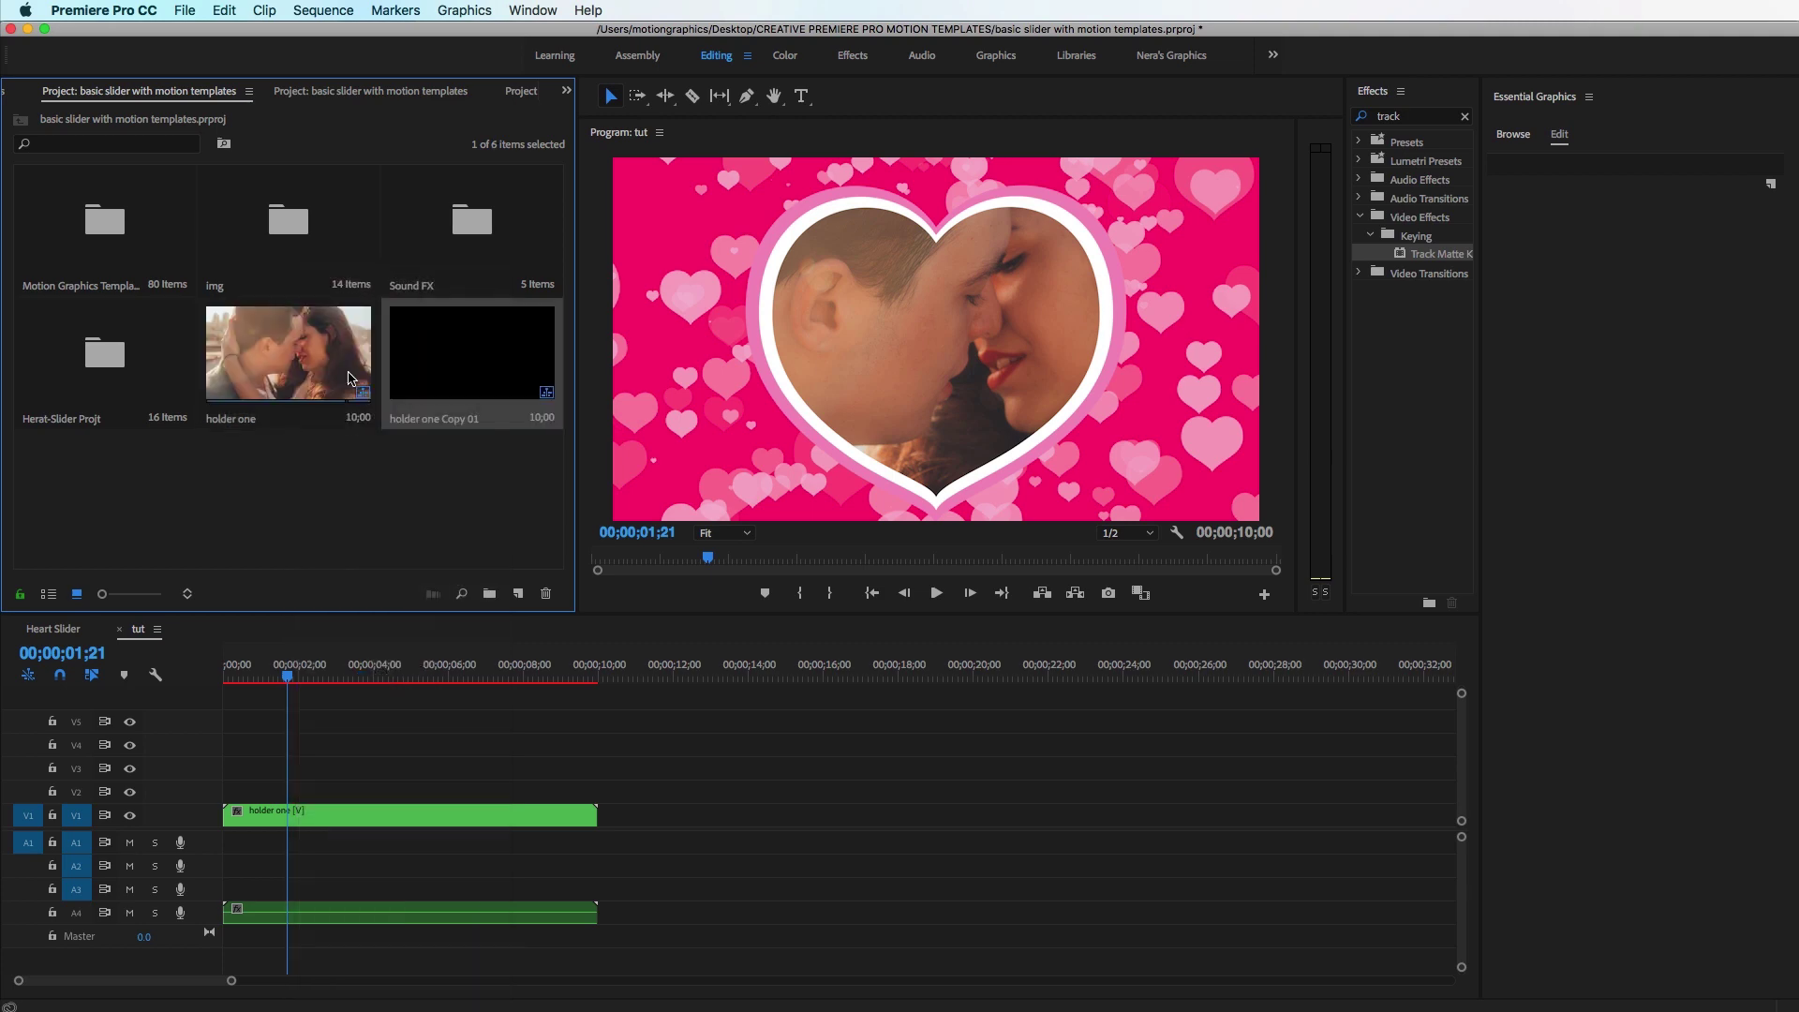
{"action": "left_click", "coordinate": [471, 417]}
{"action": "left_click_drag", "start_coordinate": [423, 419], "coordinate": [509, 419]}
{"action": "type", "text": "two"}
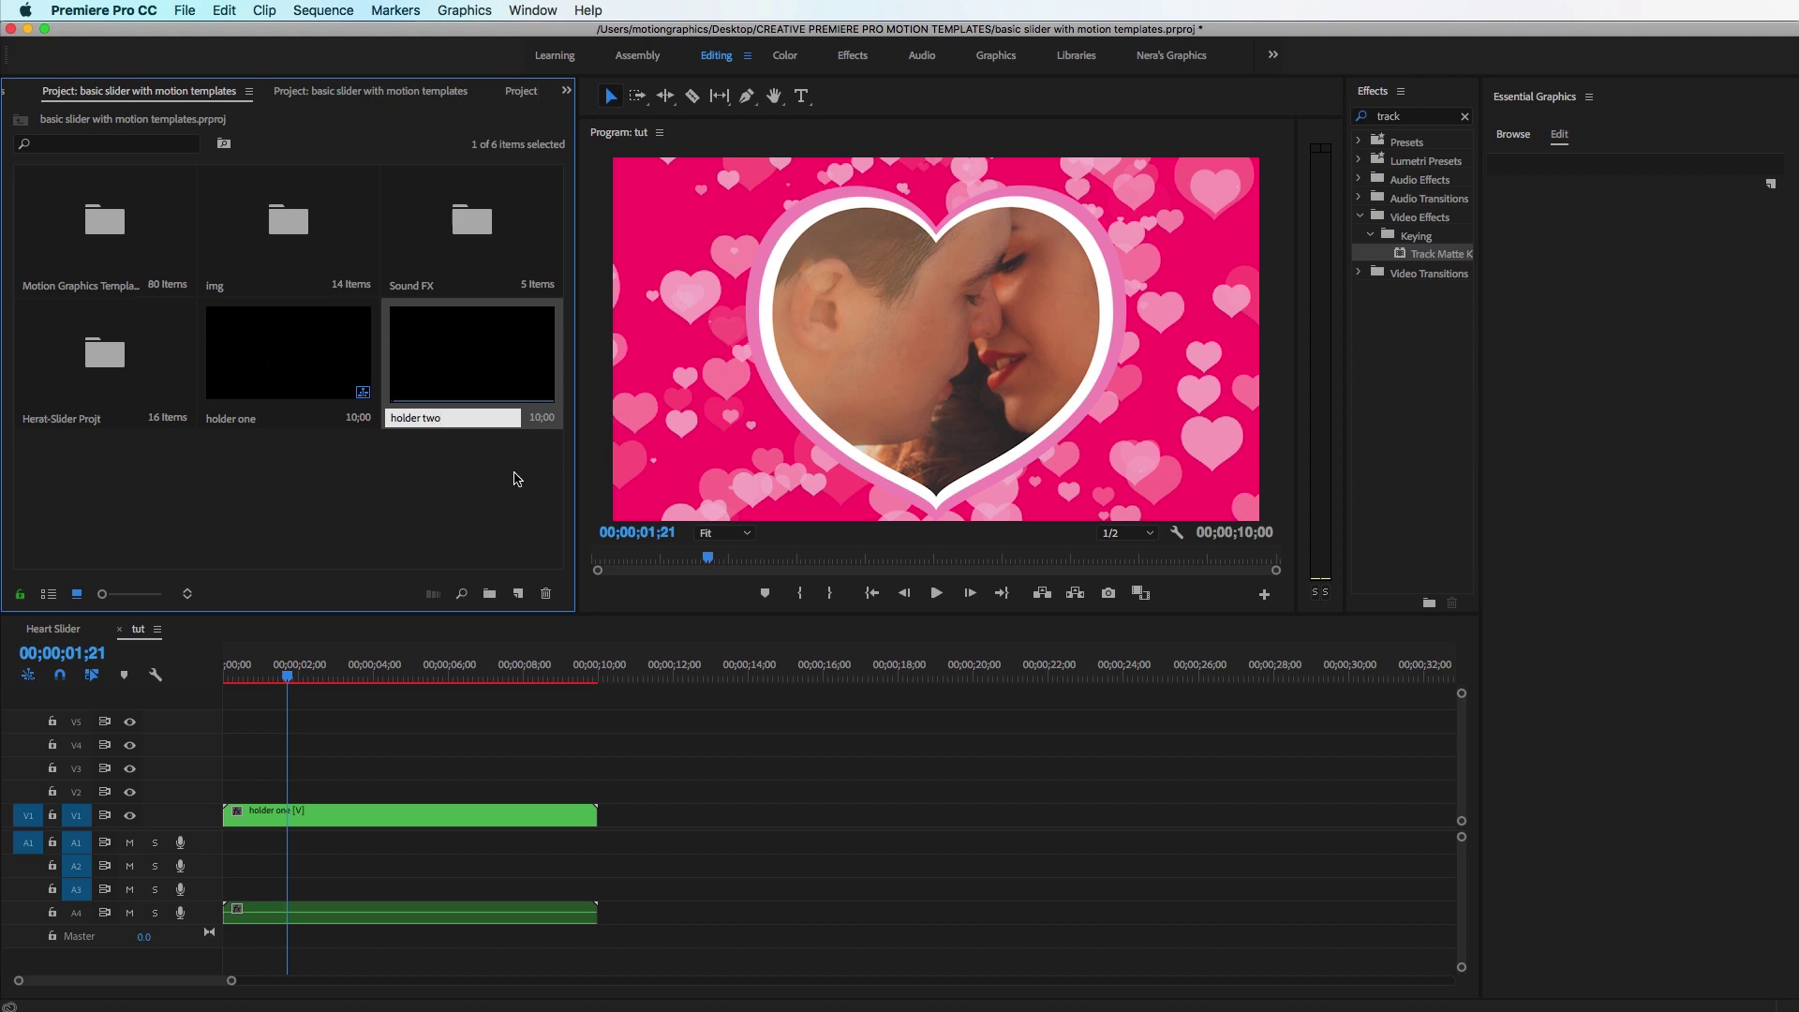
{"action": "left_click", "coordinate": [513, 472]}
- Place holder two on V2 at 5 seconds, overlapping holder one, and open it with its img-heart-001 clip selected
{"action": "left_click_drag", "start_coordinate": [453, 385], "coordinate": [412, 866]}
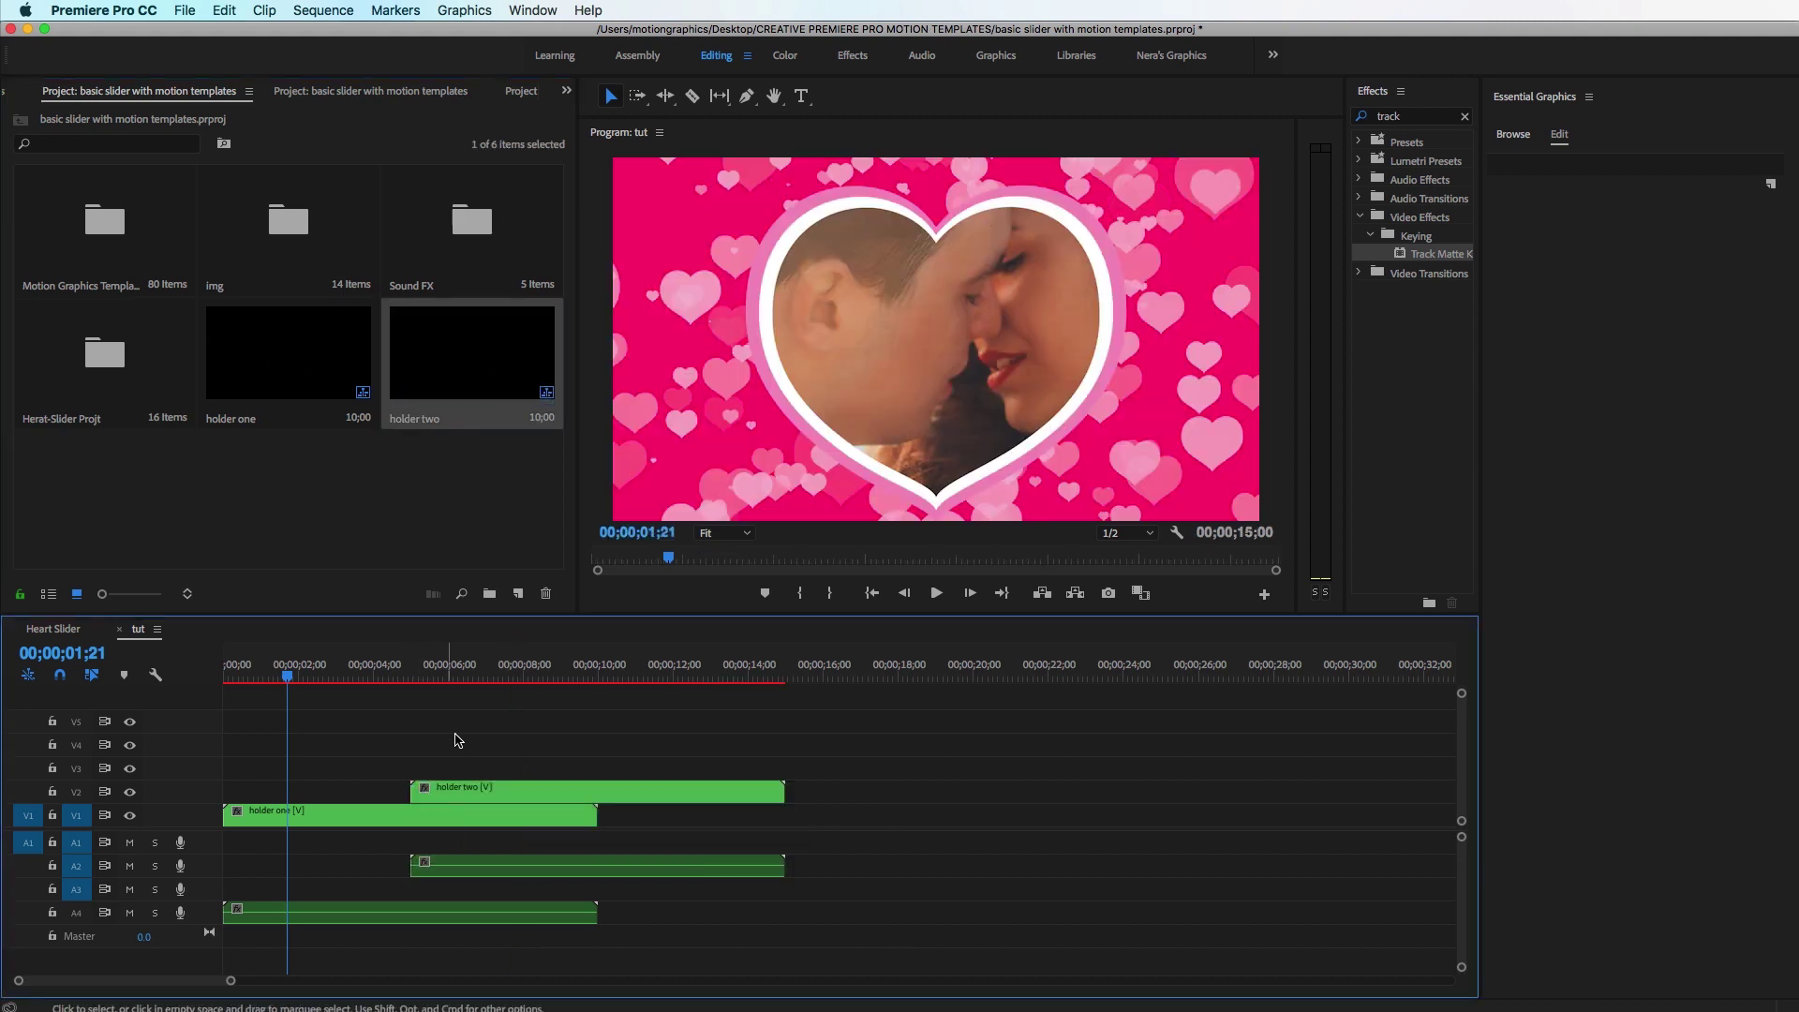
{"action": "left_click_drag", "start_coordinate": [410, 676], "coordinate": [513, 693]}
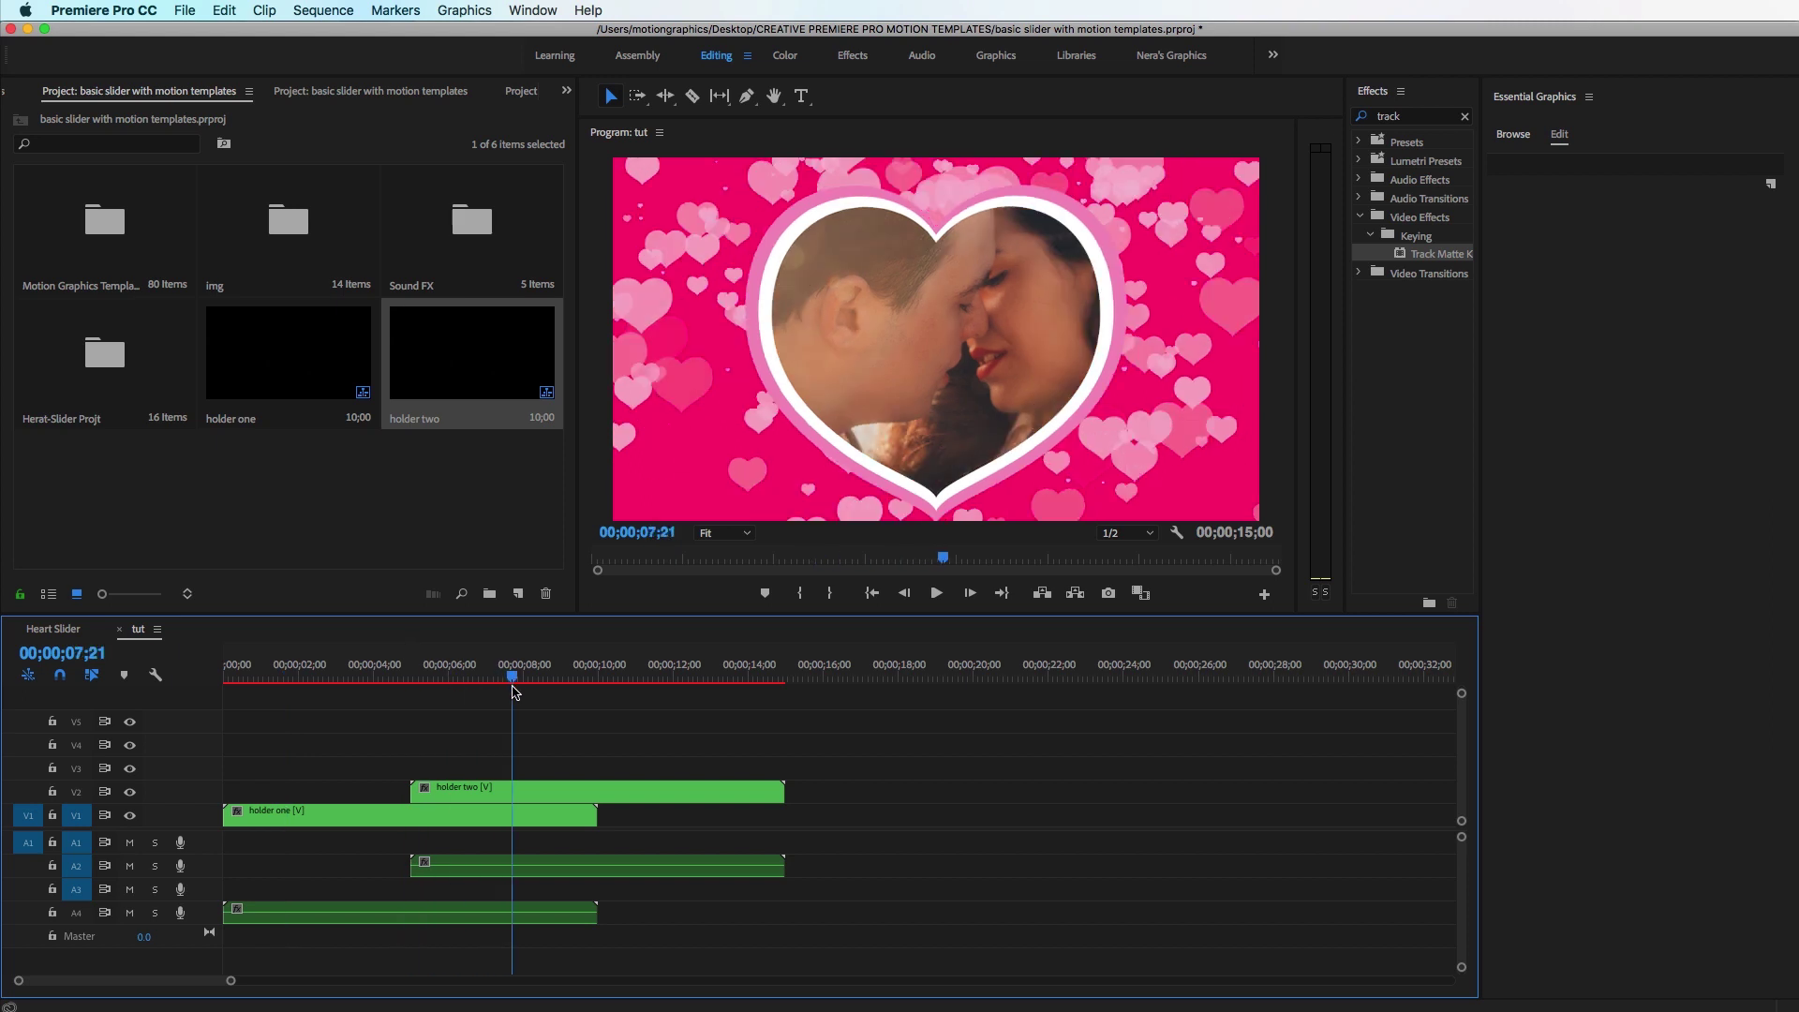
{"action": "double_click", "coordinate": [555, 799]}
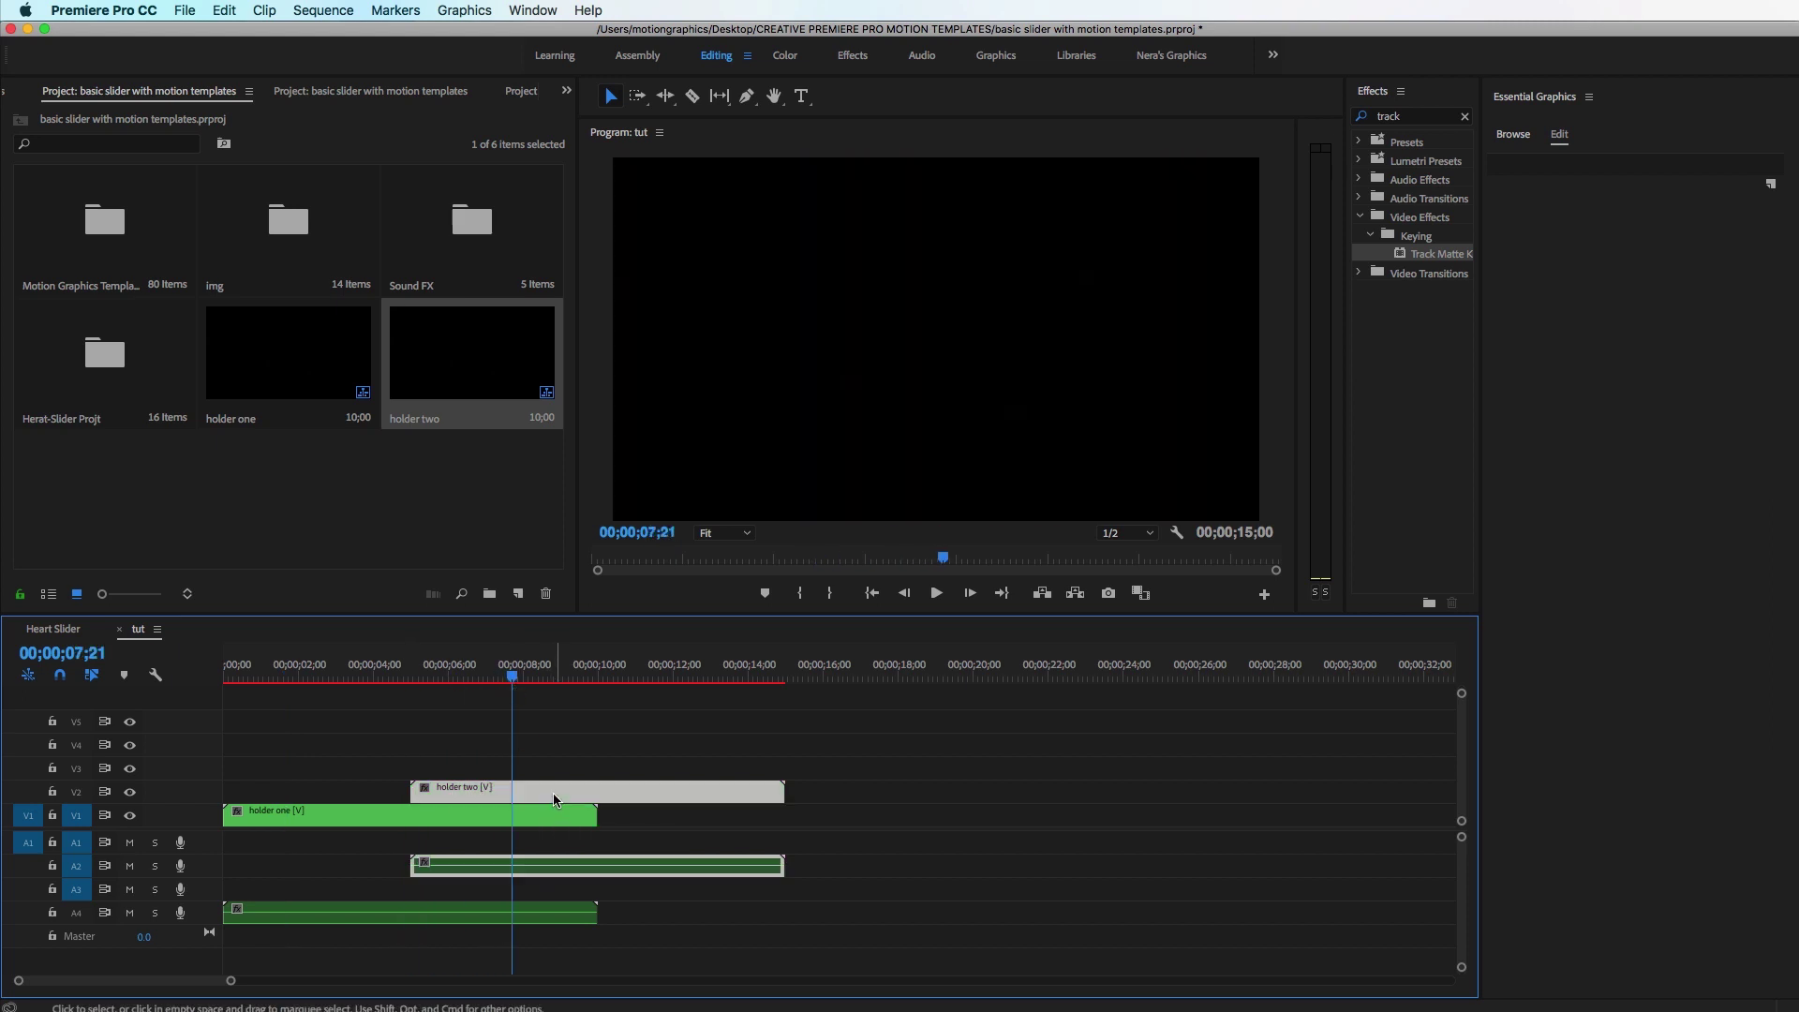
{"action": "left_click", "coordinate": [384, 753]}
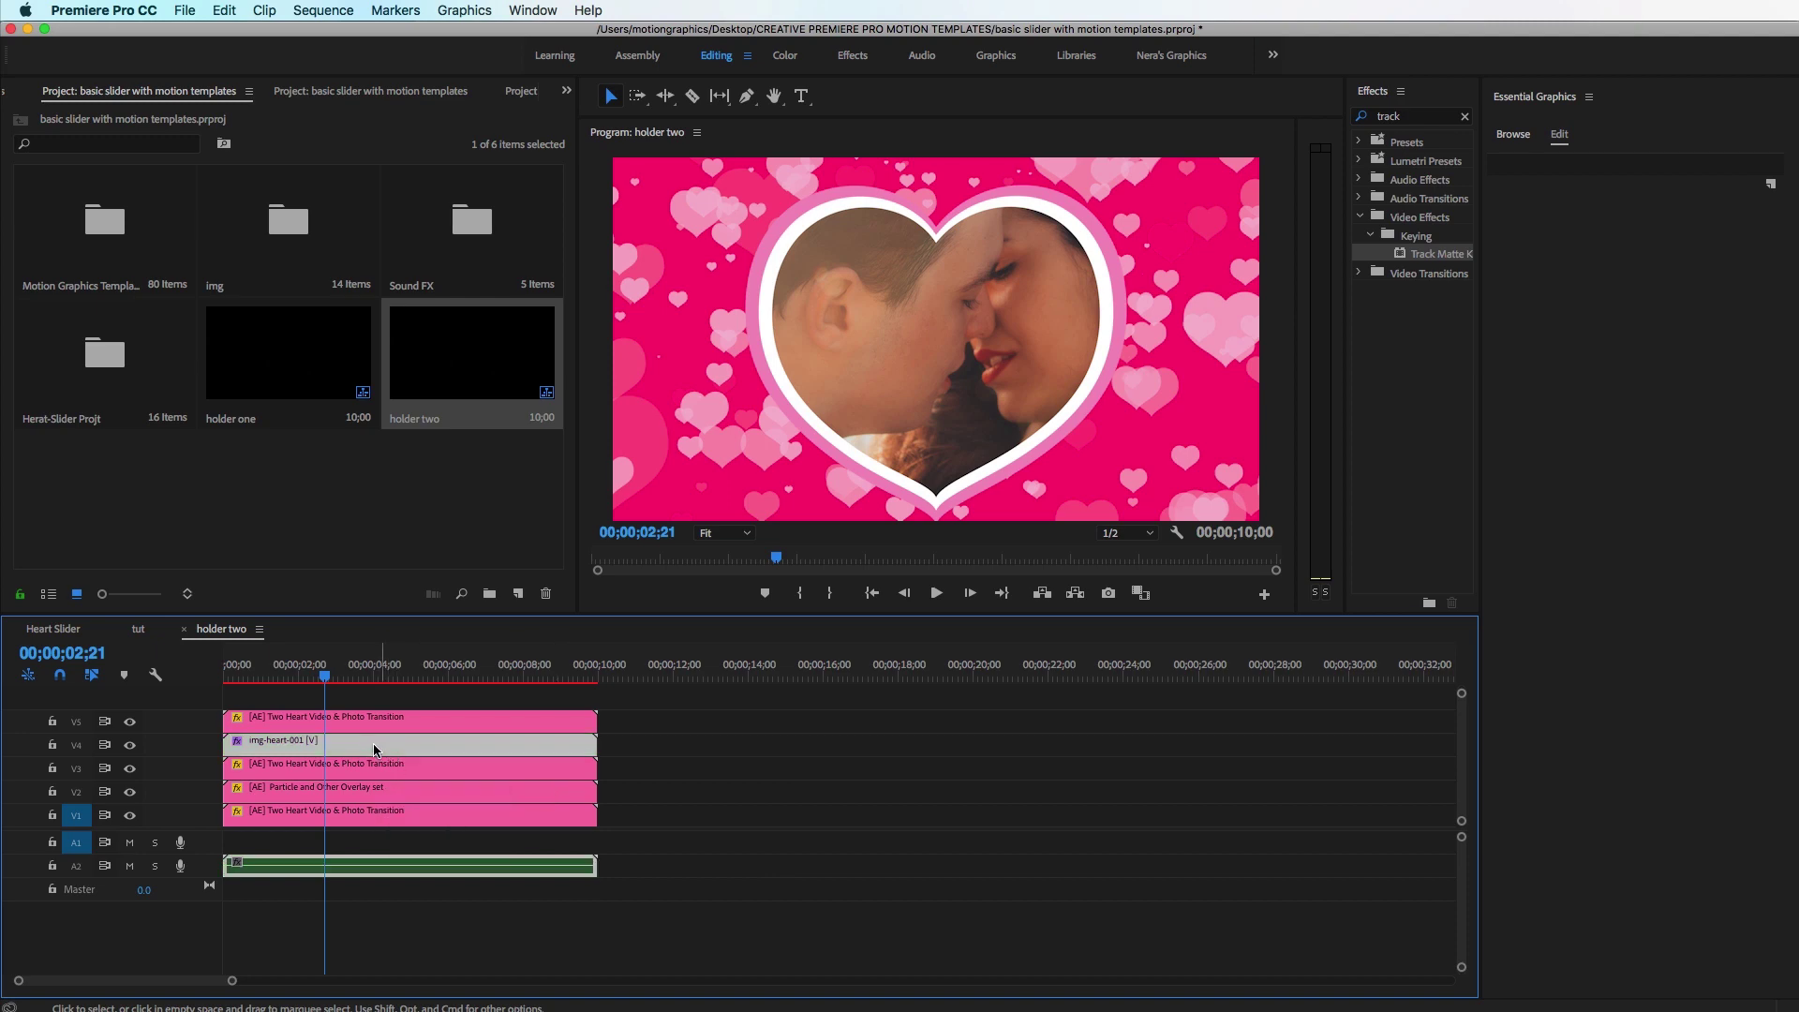
- Find img-heart-002 in the Herat-Slider Projt bin and examine the heart holder two sequence at about 1 second
{"action": "double_click", "coordinate": [108, 242]}
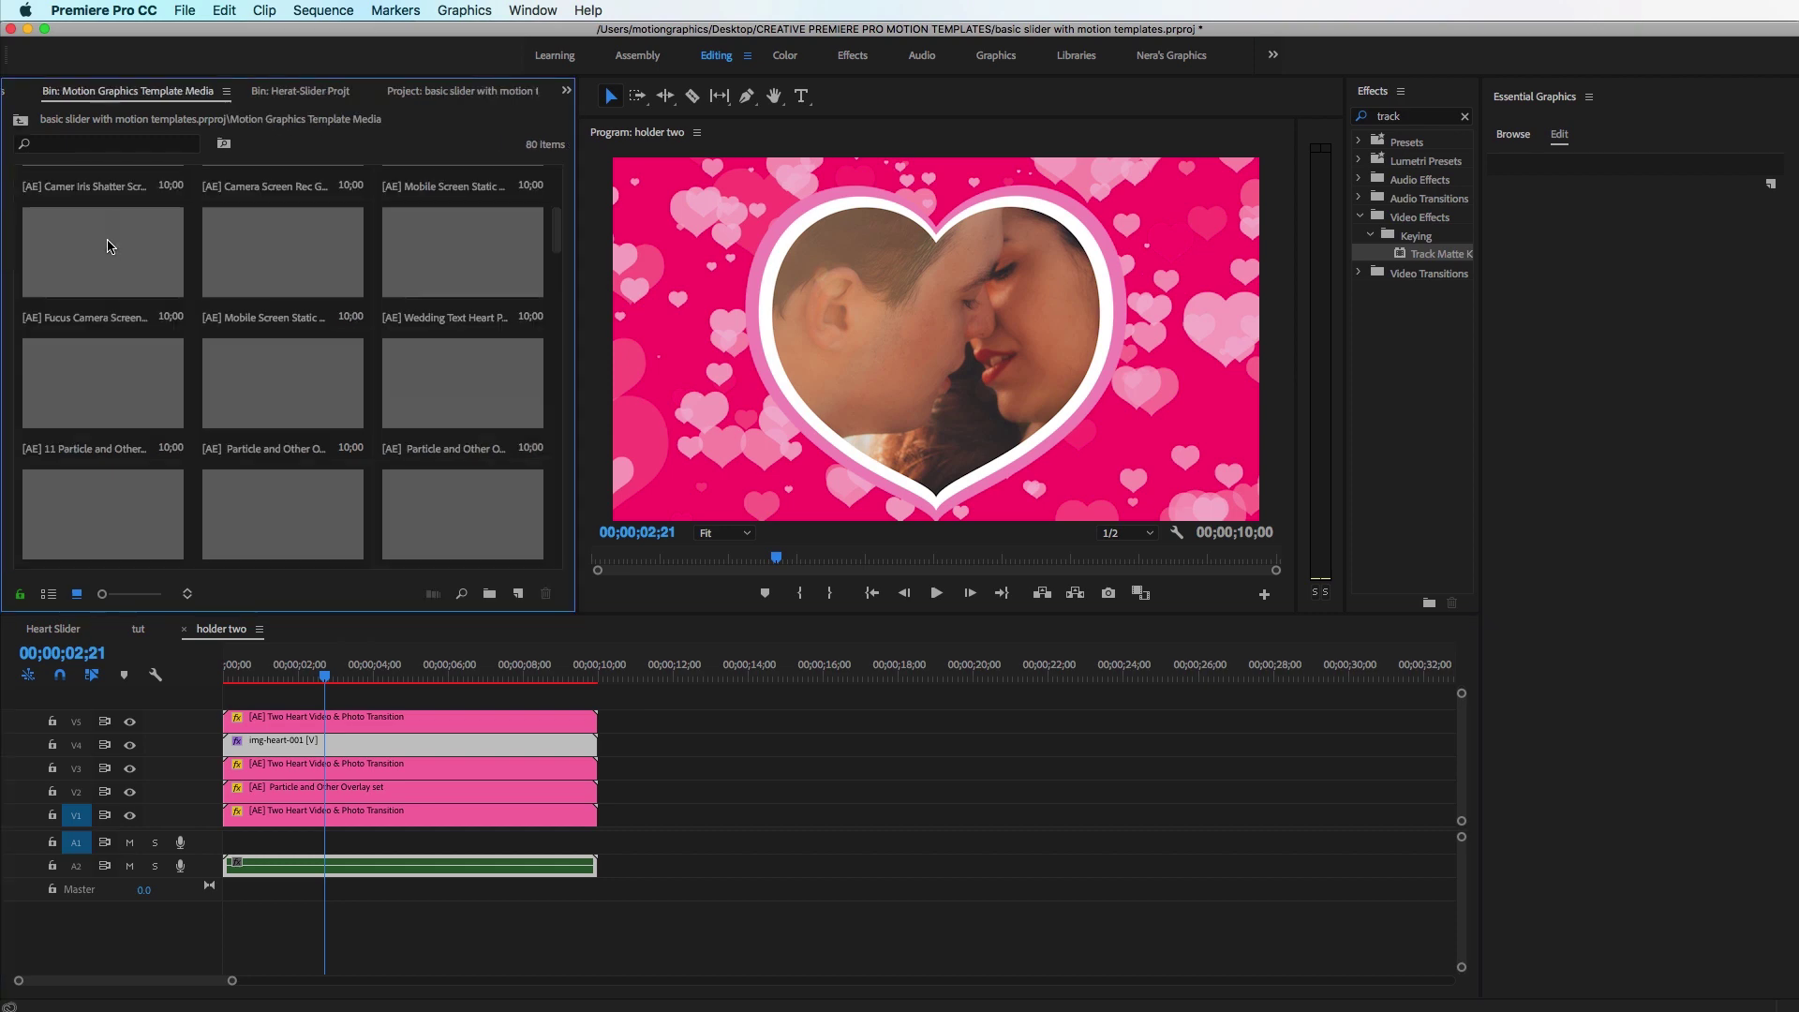
{"action": "left_click", "coordinate": [19, 119]}
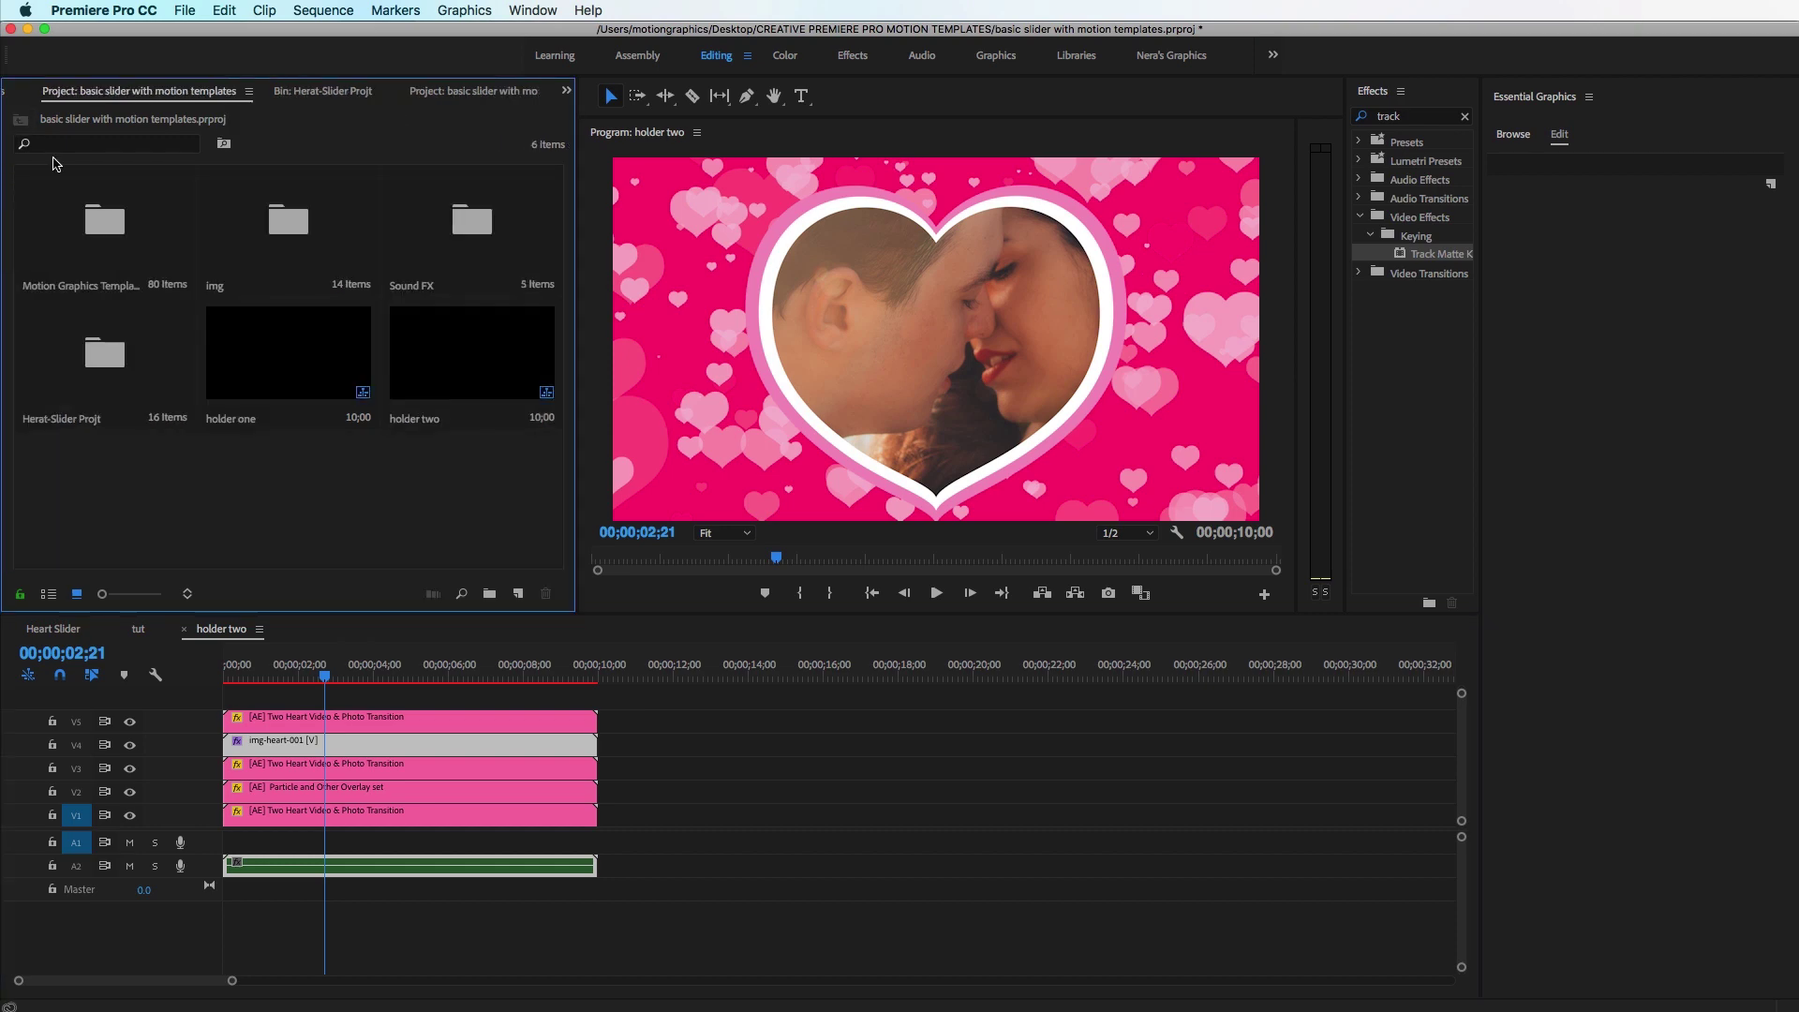
{"action": "left_click", "coordinate": [120, 379]}
{"action": "double_click", "coordinate": [112, 372]}
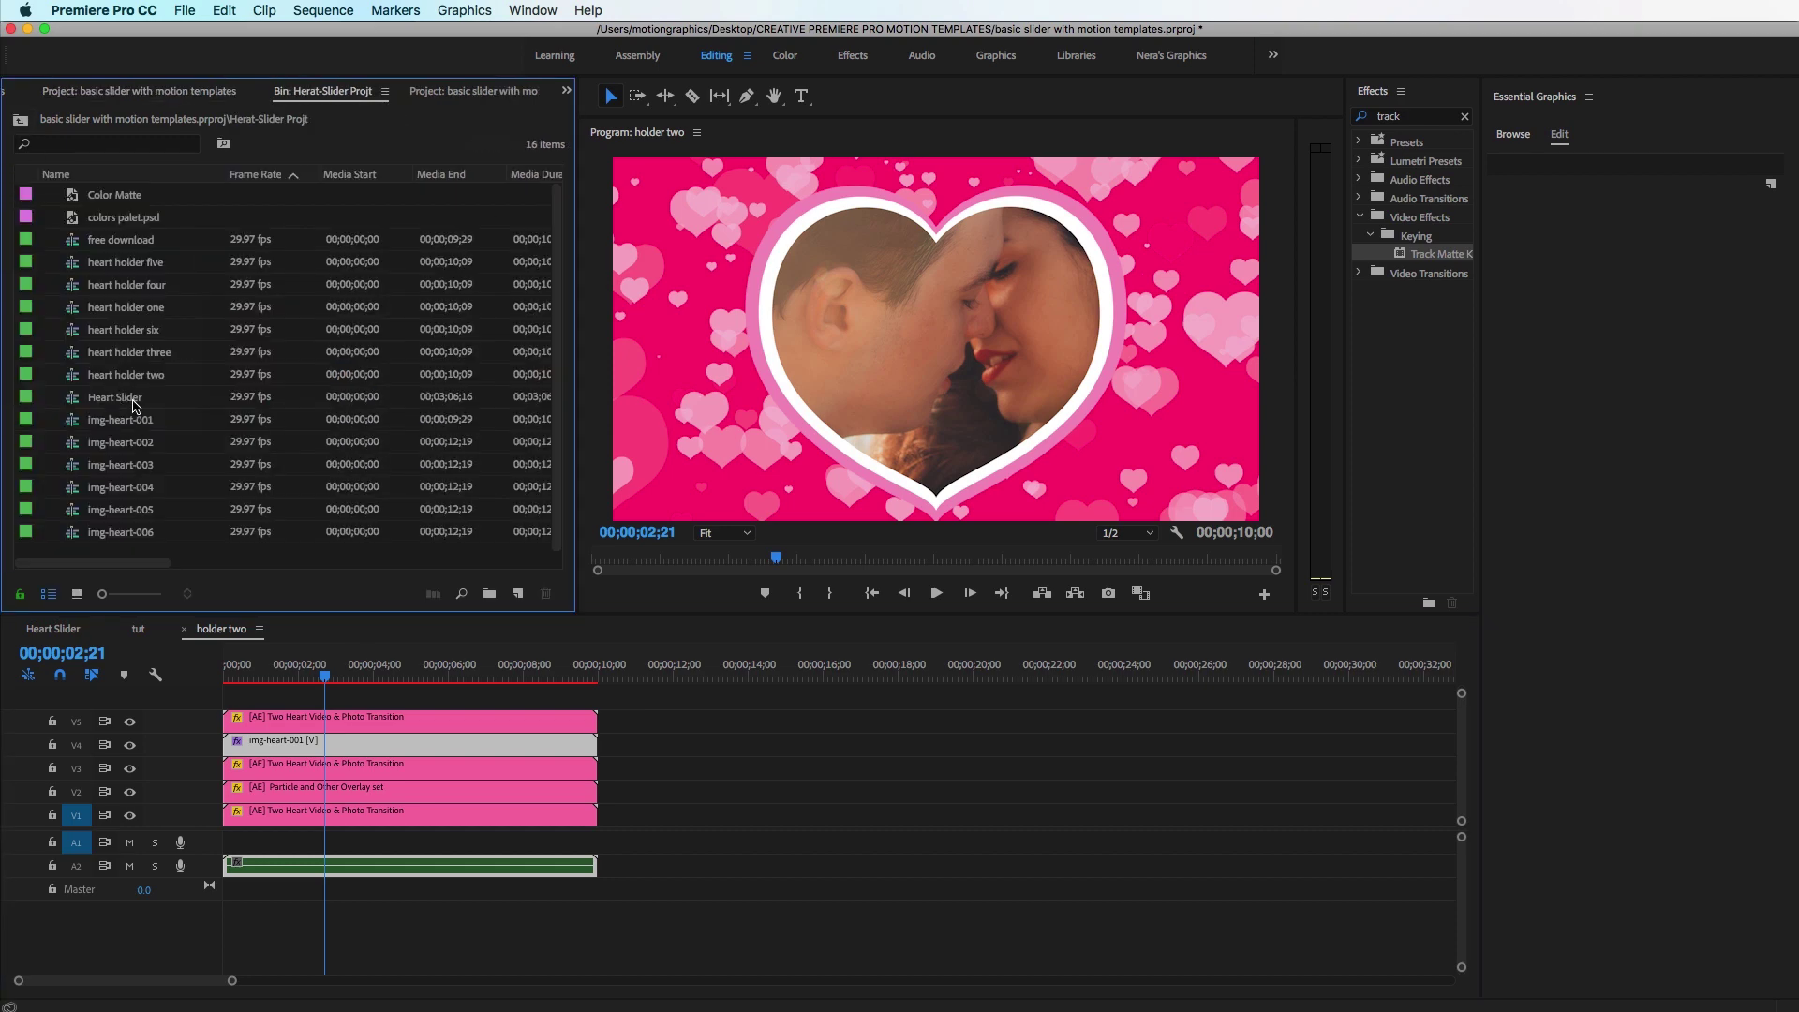
{"action": "left_click", "coordinate": [131, 446]}
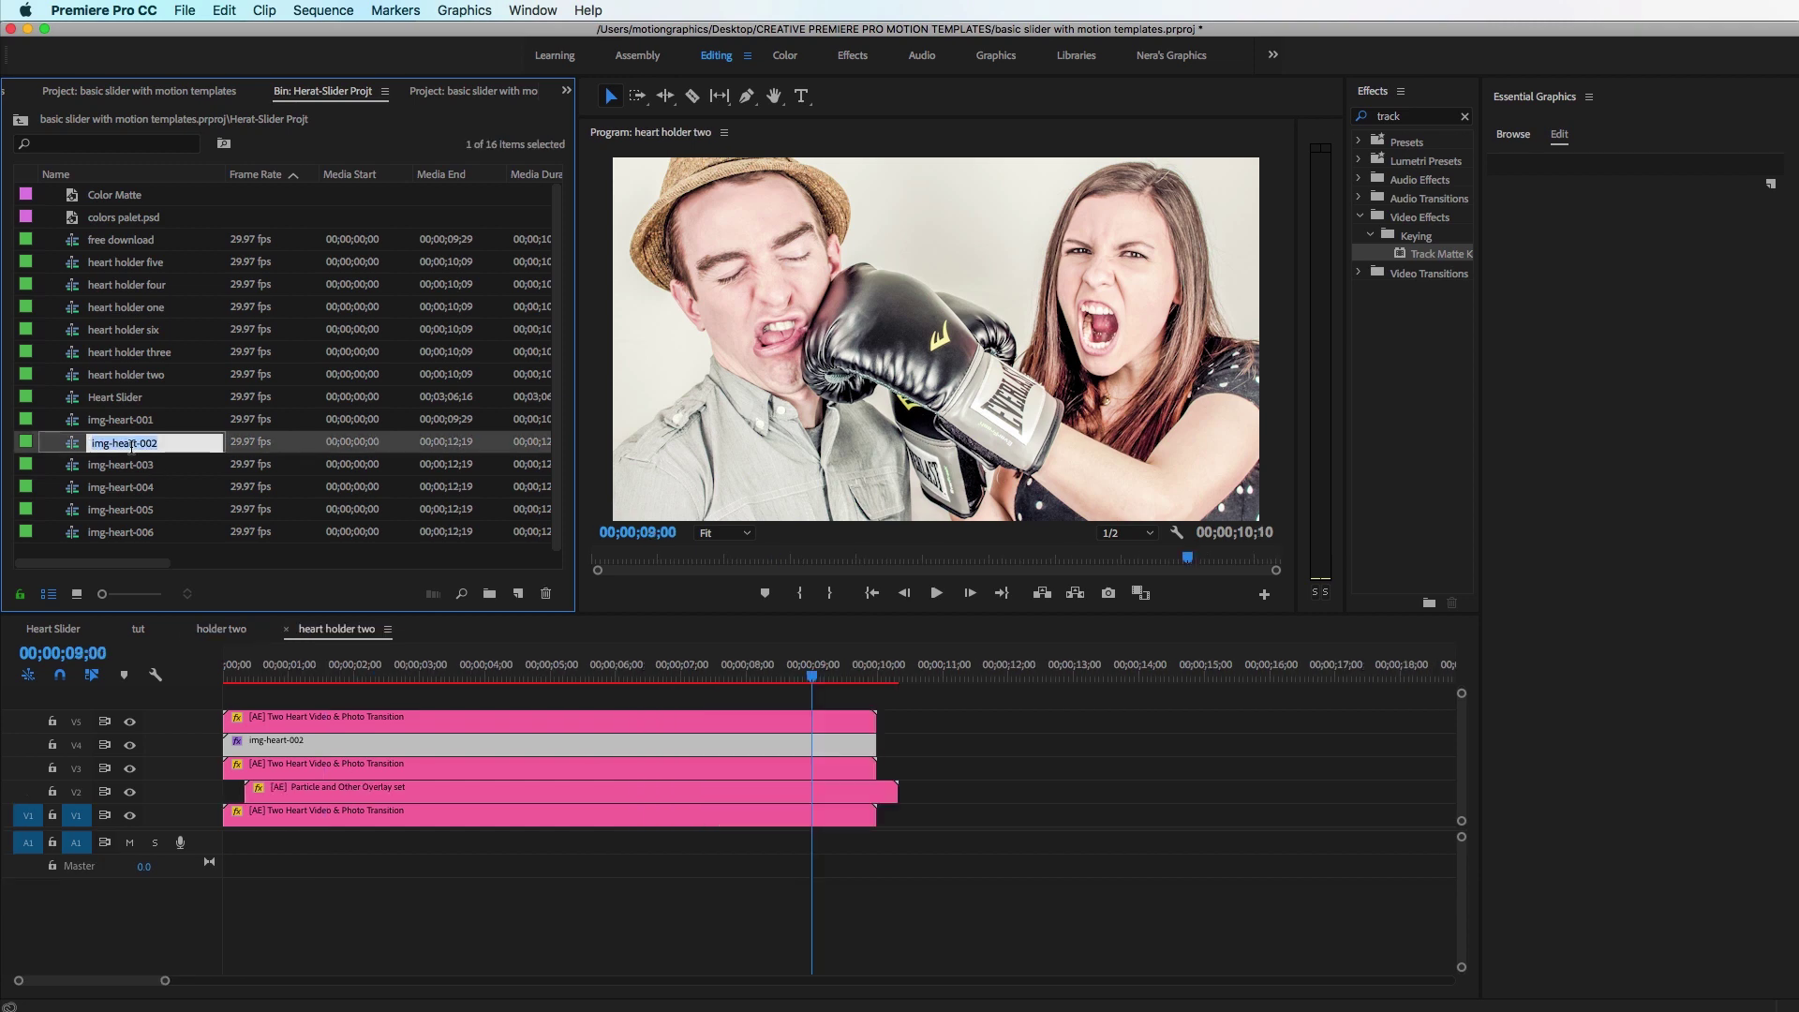
{"action": "left_click", "coordinate": [83, 454]}
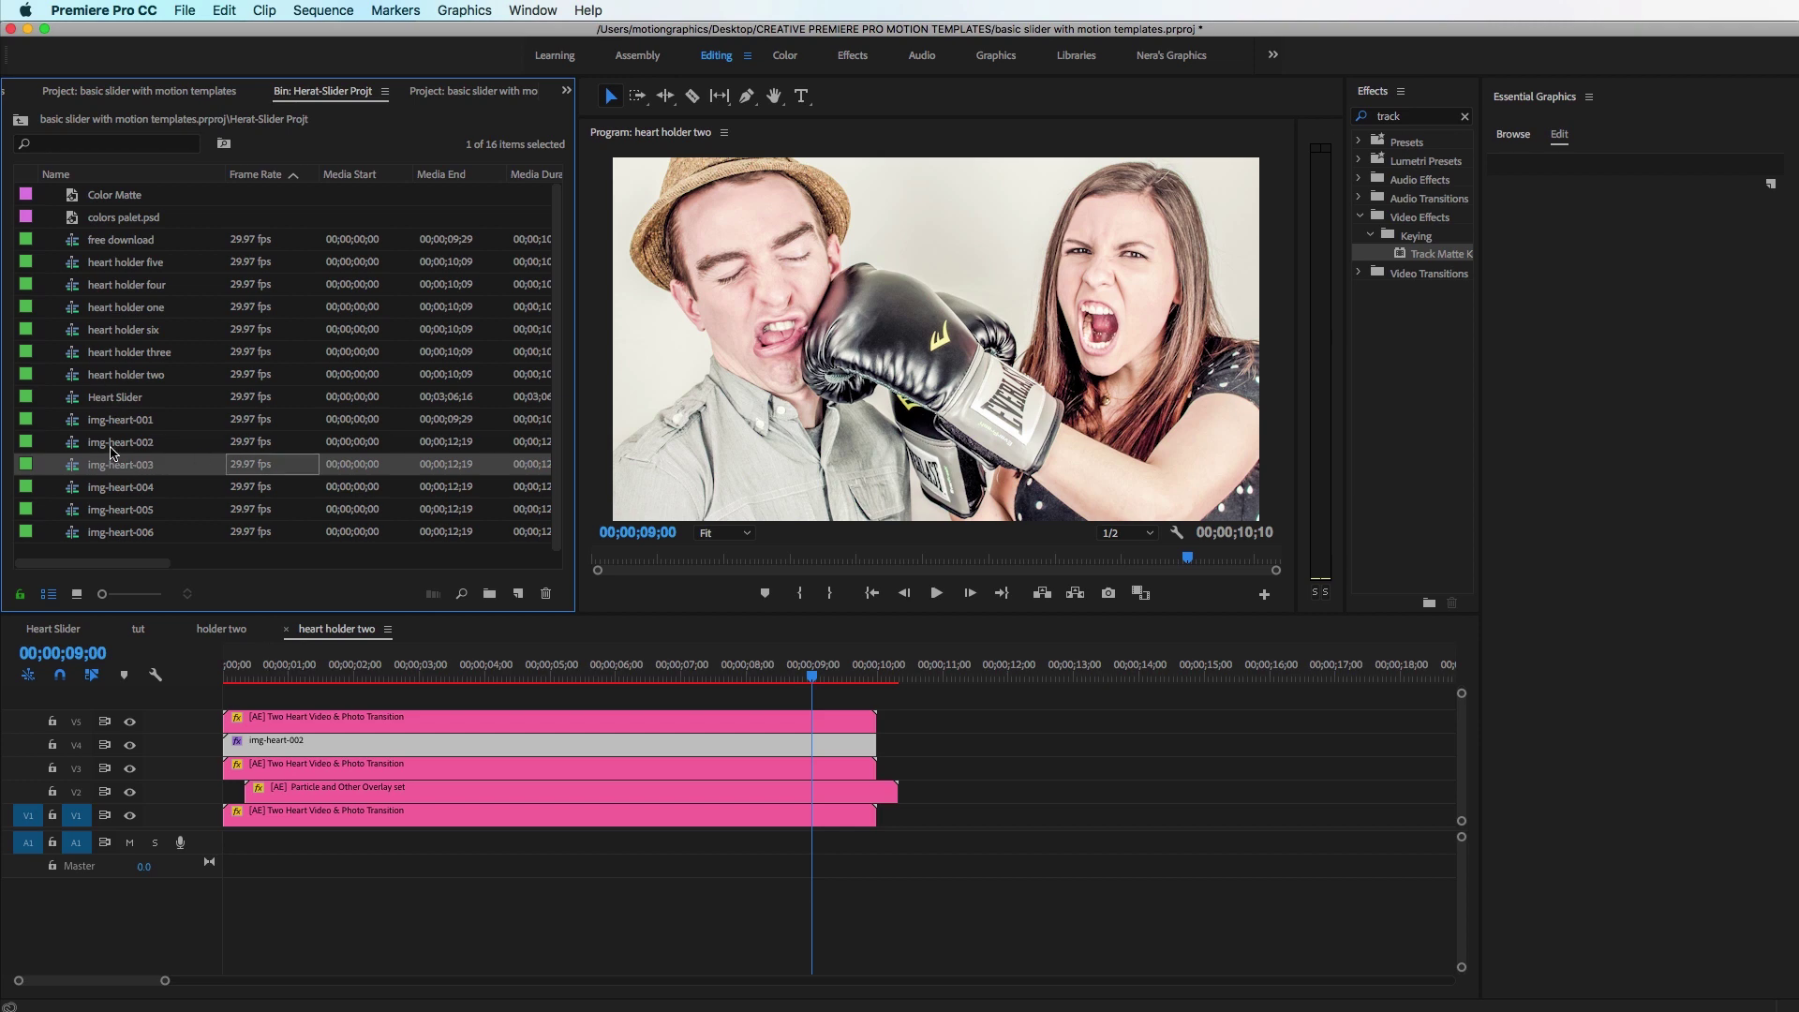
{"action": "left_click", "coordinate": [79, 448]}
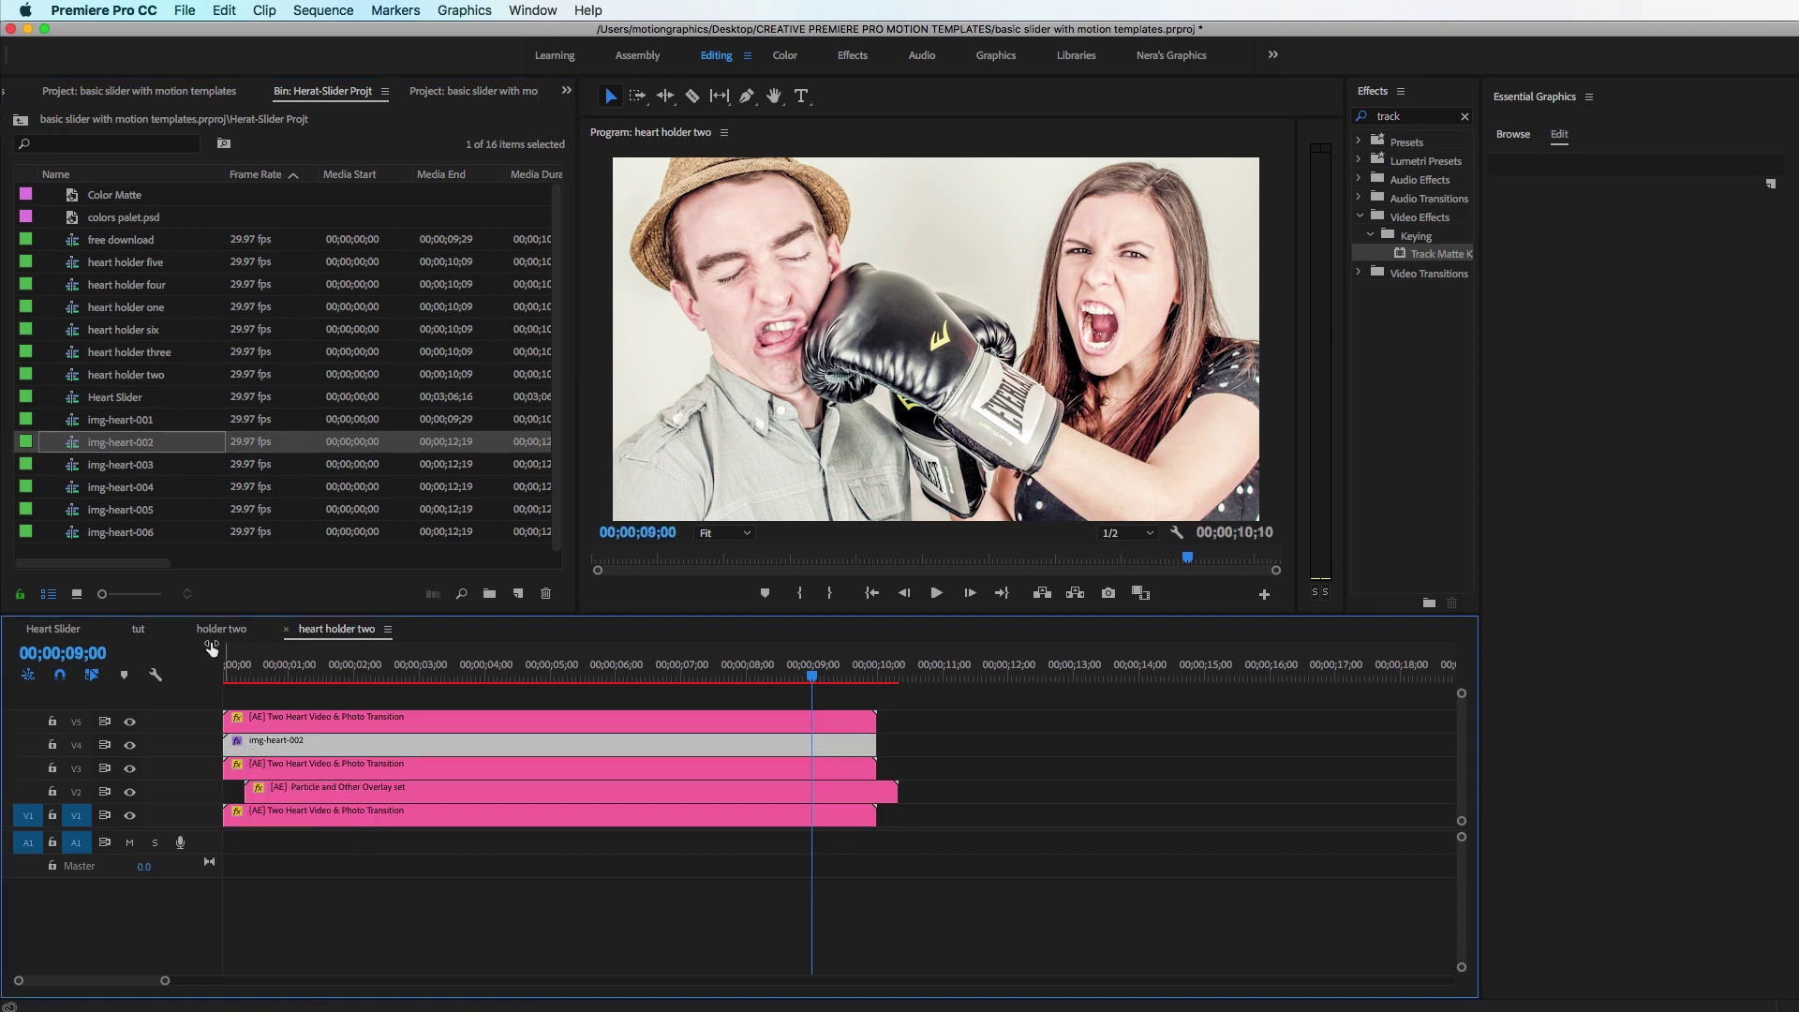
{"action": "left_click", "coordinate": [297, 671]}
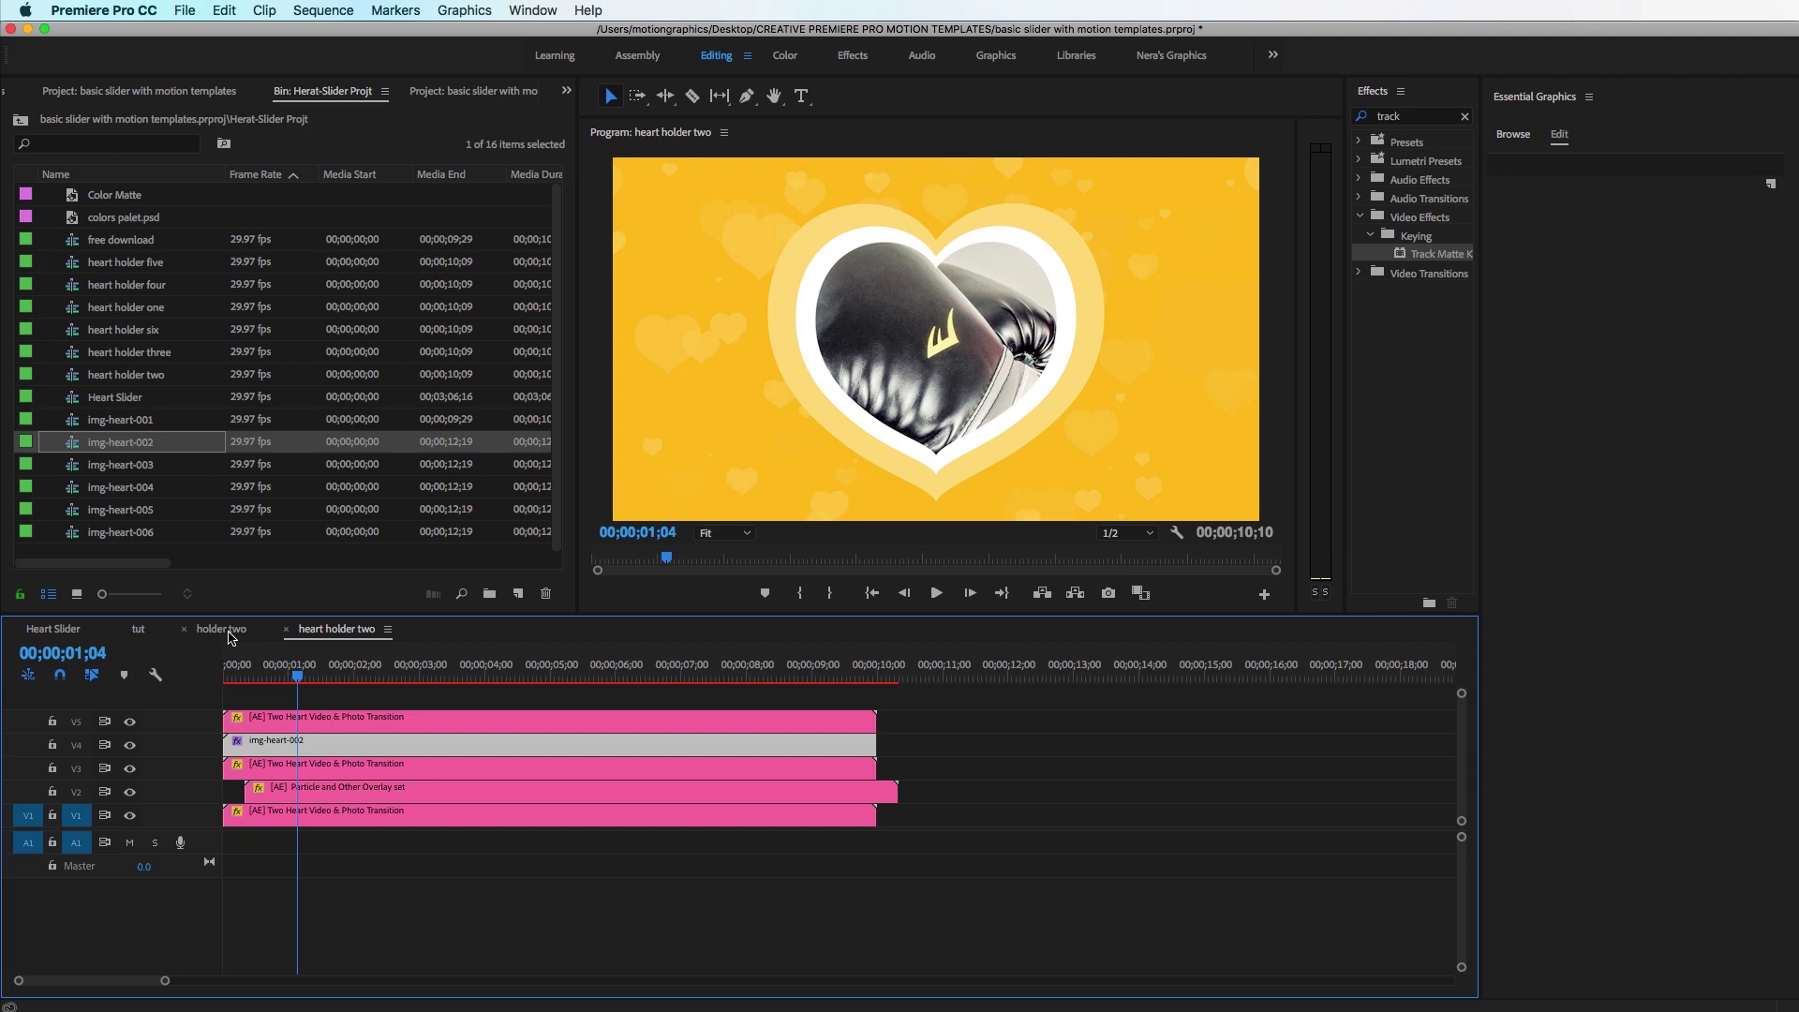
- Close the holder two and heart holder two sequences and return to the tut sequence
{"action": "left_click", "coordinate": [229, 637]}
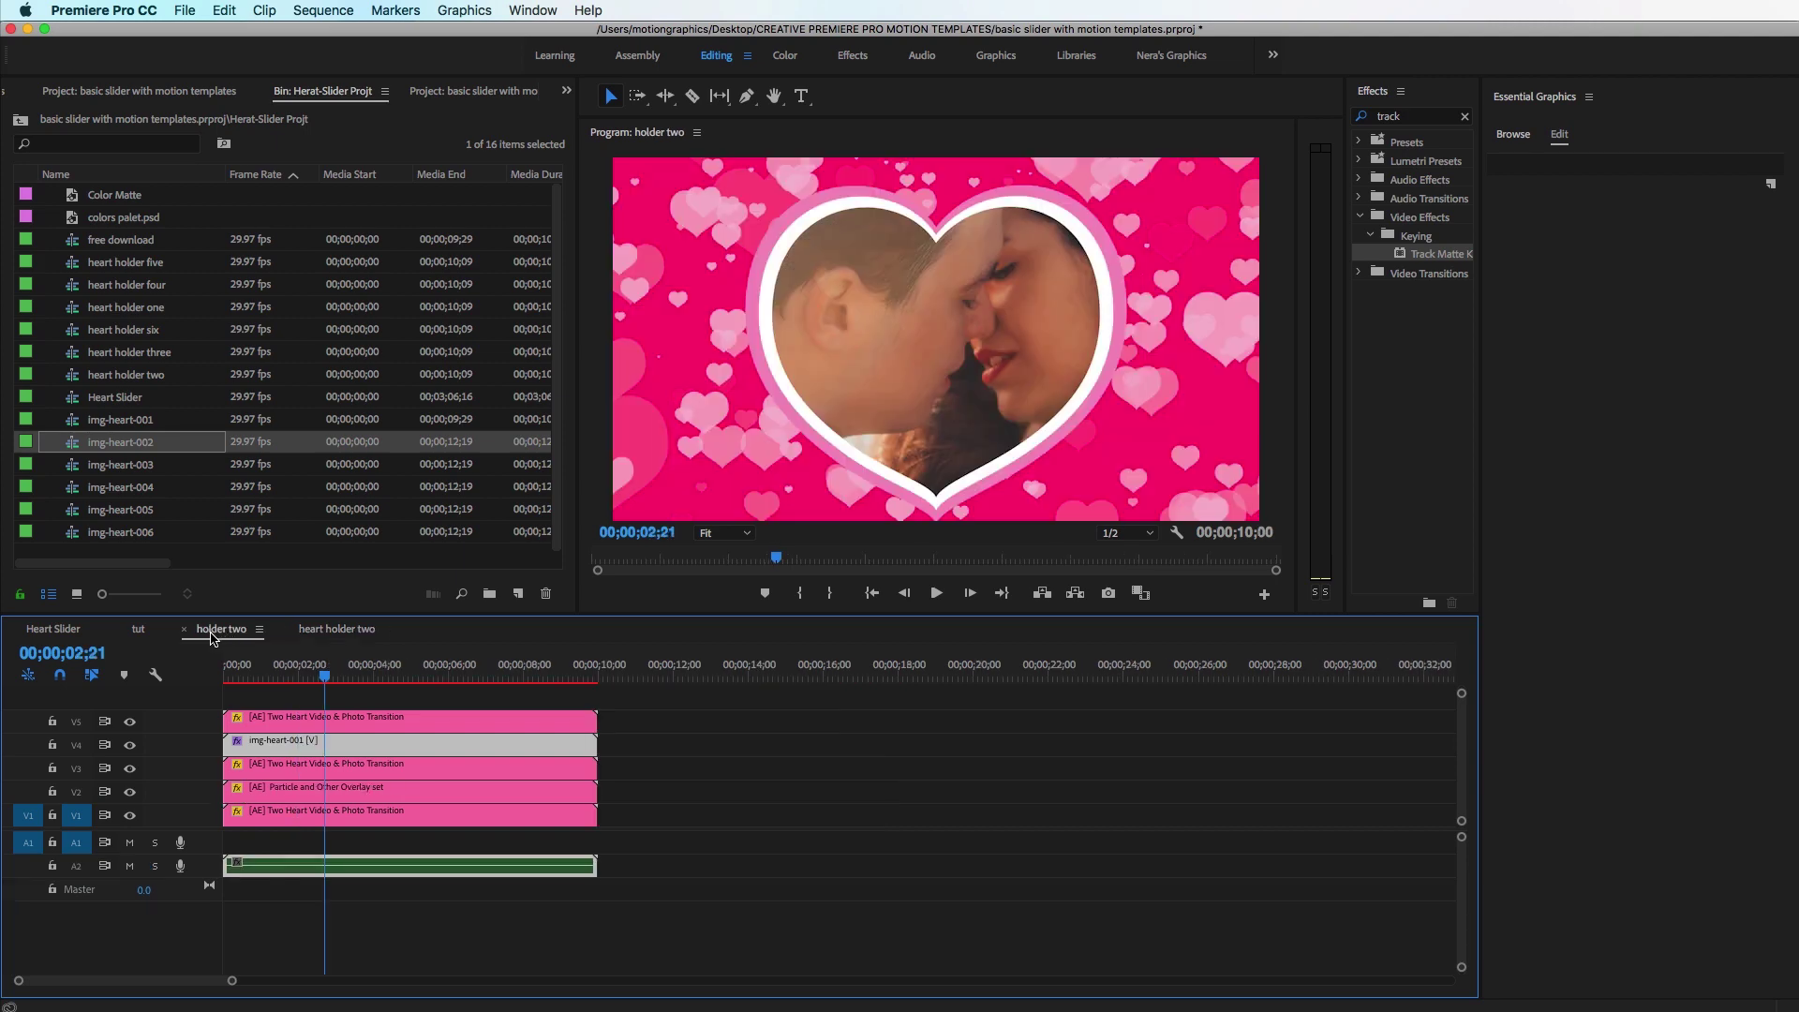
{"action": "left_click", "coordinate": [184, 630]}
{"action": "left_click", "coordinate": [185, 630]}
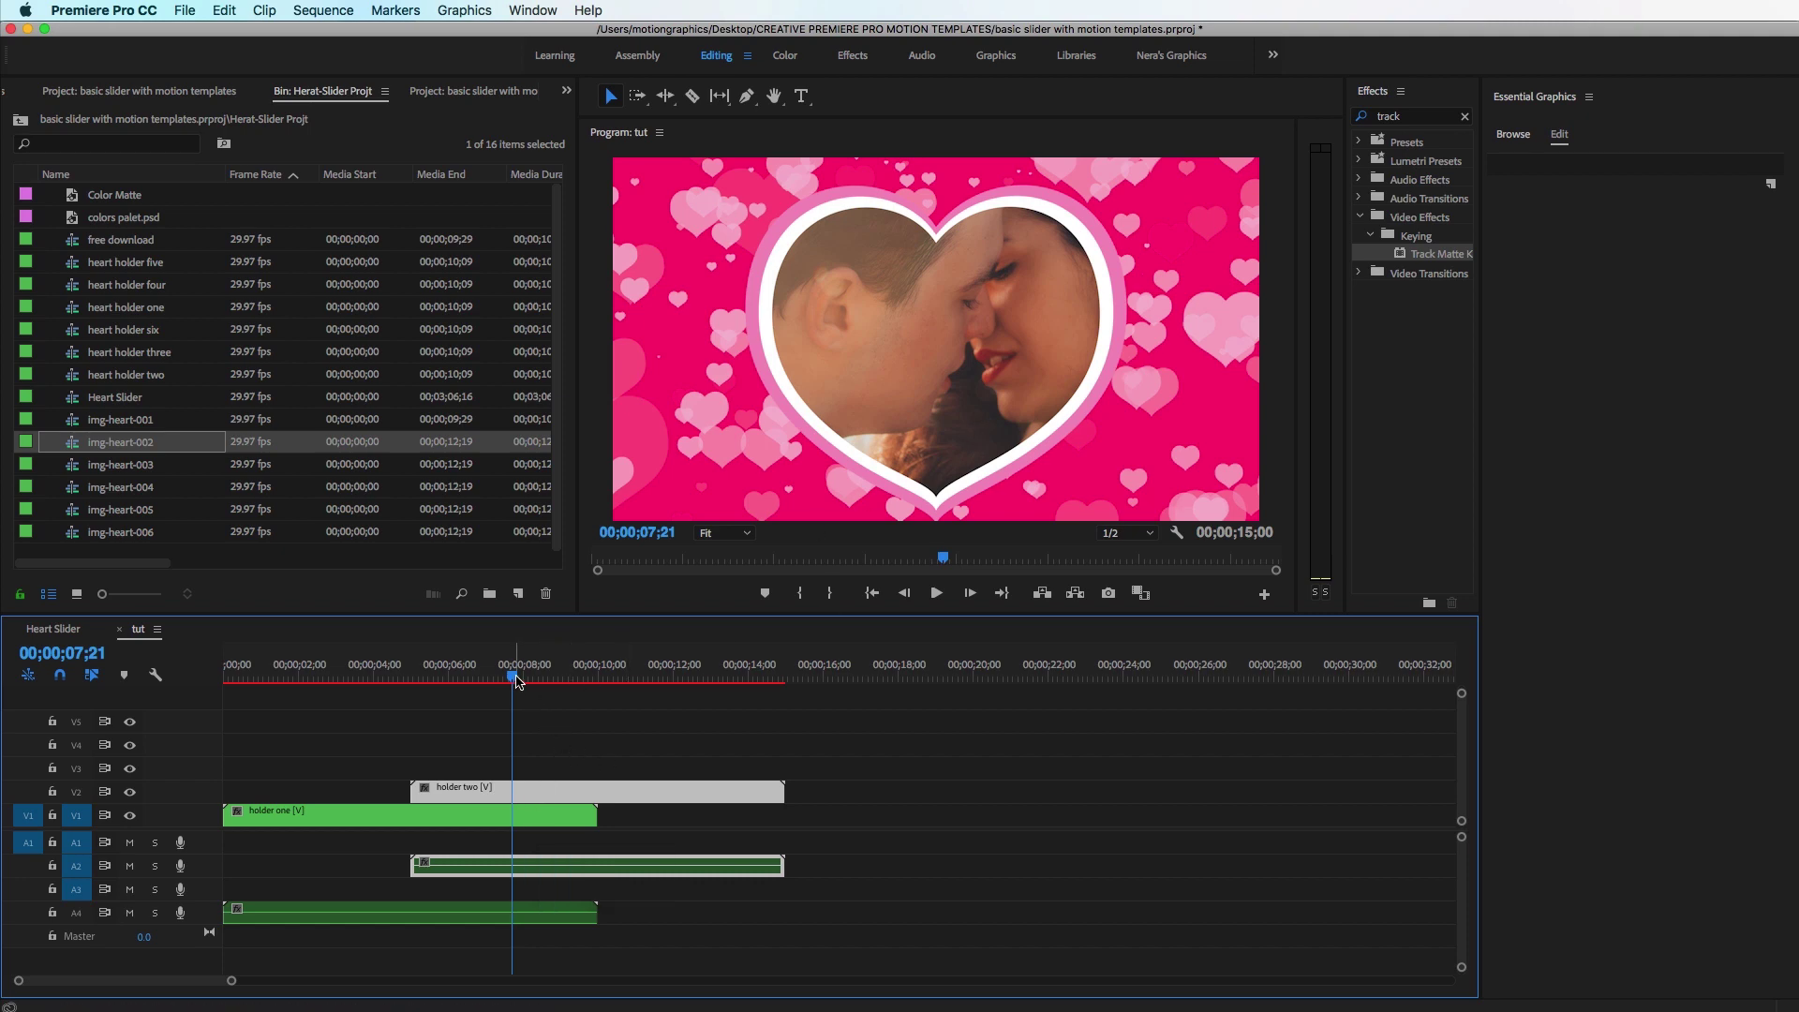
- Preview the tut sequence at about 7 seconds, inspect the nested holder one sequence there, and return to tut
{"action": "mouse_move", "coordinate": [516, 681]}
{"action": "left_mouse_down"}
{"action": "mouse_move", "coordinate": [463, 681]}
{"action": "mouse_move", "coordinate": [490, 681]}
{"action": "left_mouse_up"}
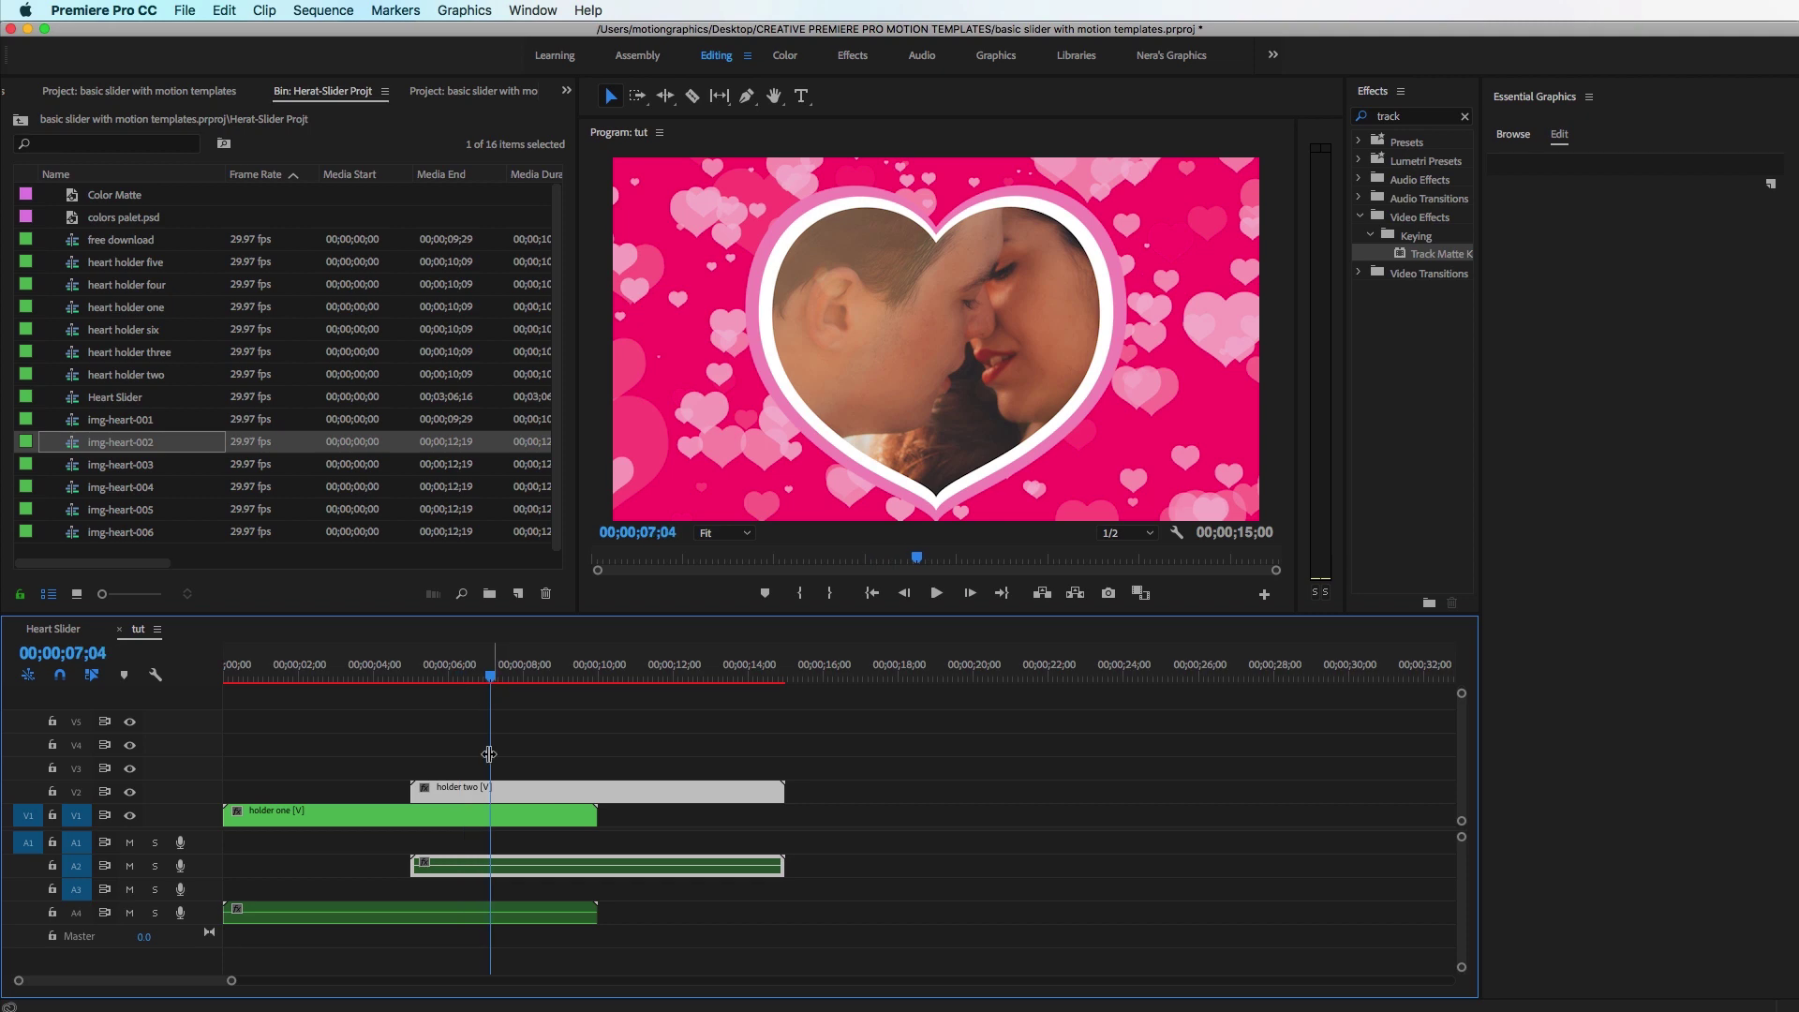
{"action": "double_click", "coordinate": [301, 819]}
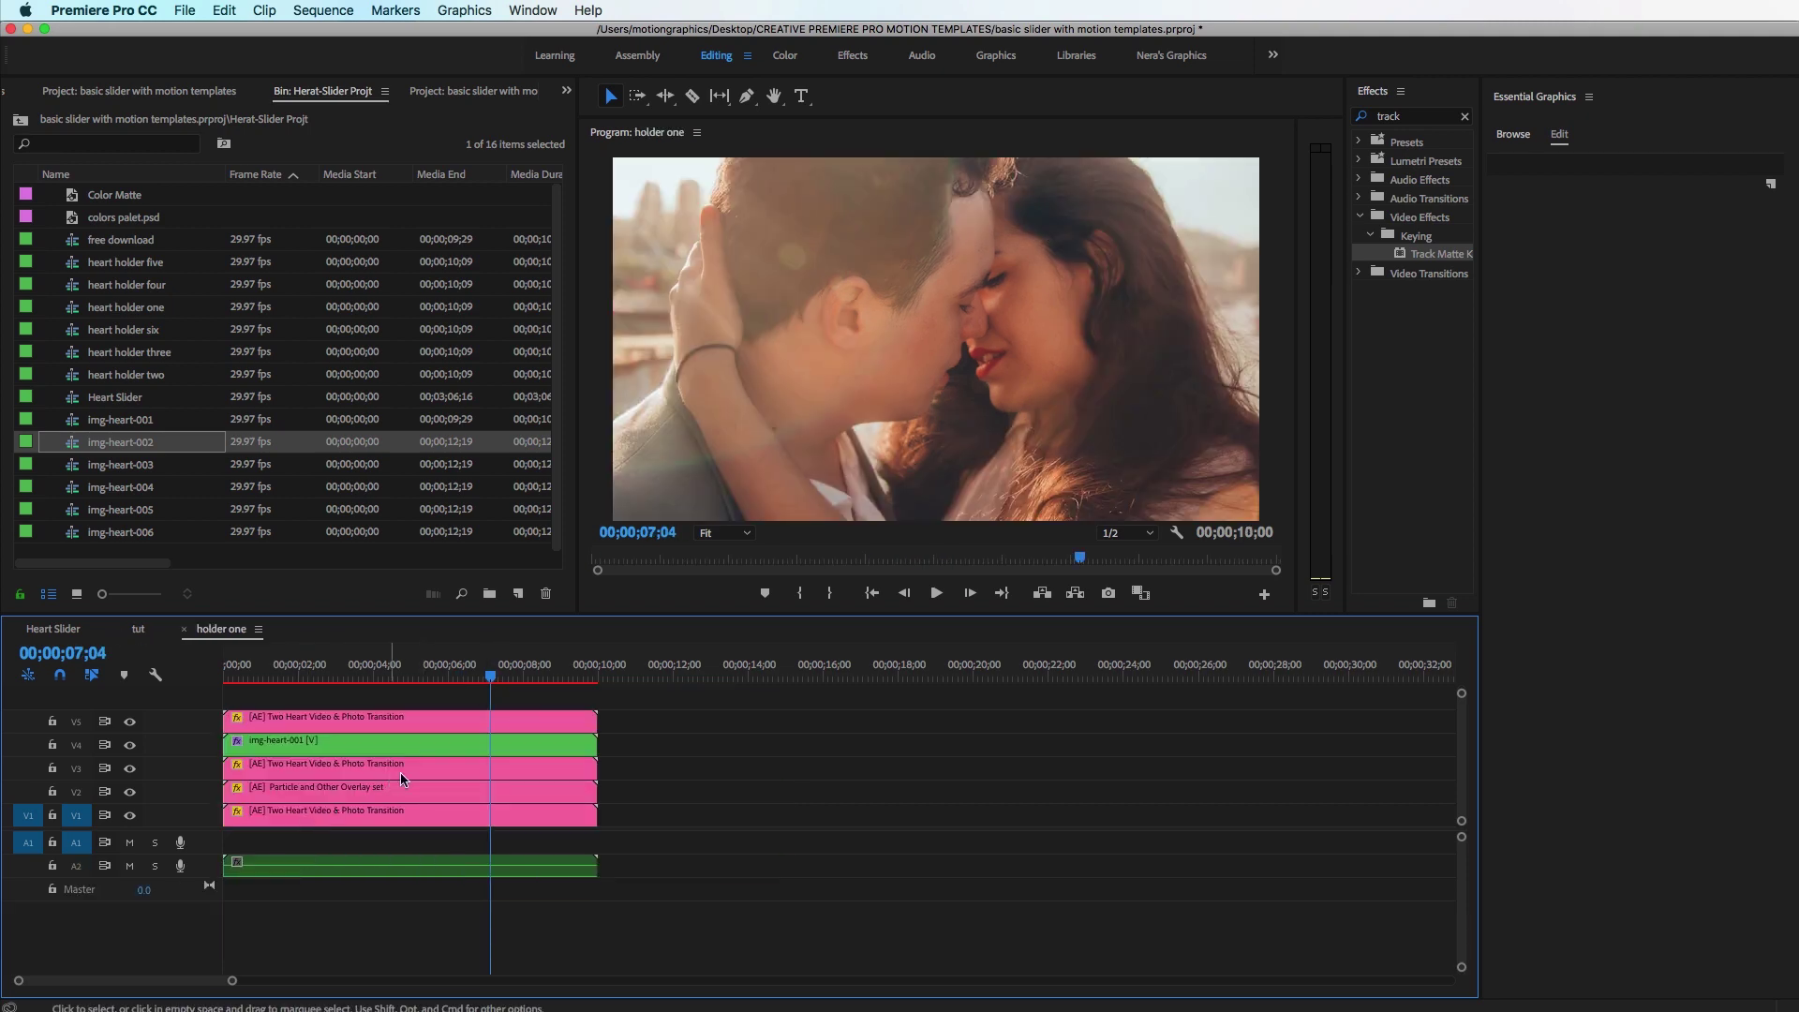
{"action": "left_click", "coordinate": [184, 628]}
- Replace the img-heart-001 clip on V4 of the holder two sequence with img-heart-002 and return to the tut sequence
{"action": "double_click", "coordinate": [507, 792]}
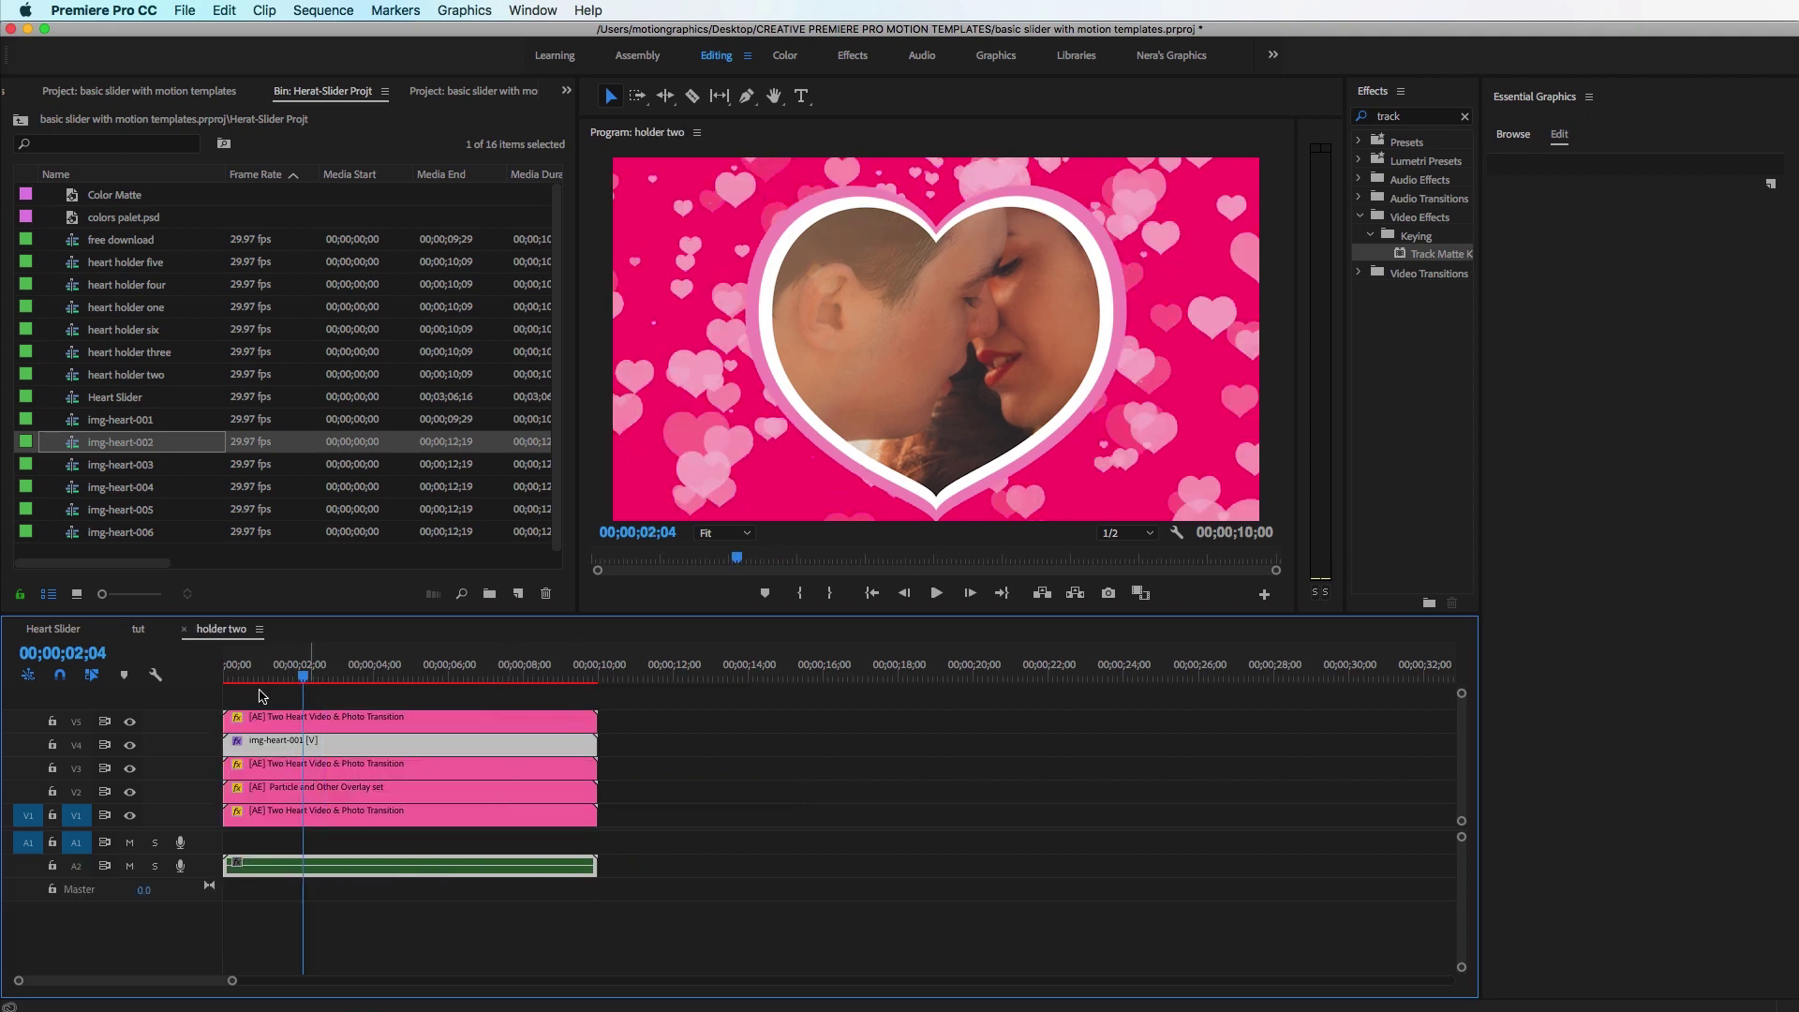
{"action": "left_click_drag", "start_coordinate": [314, 681], "coordinate": [430, 680]}
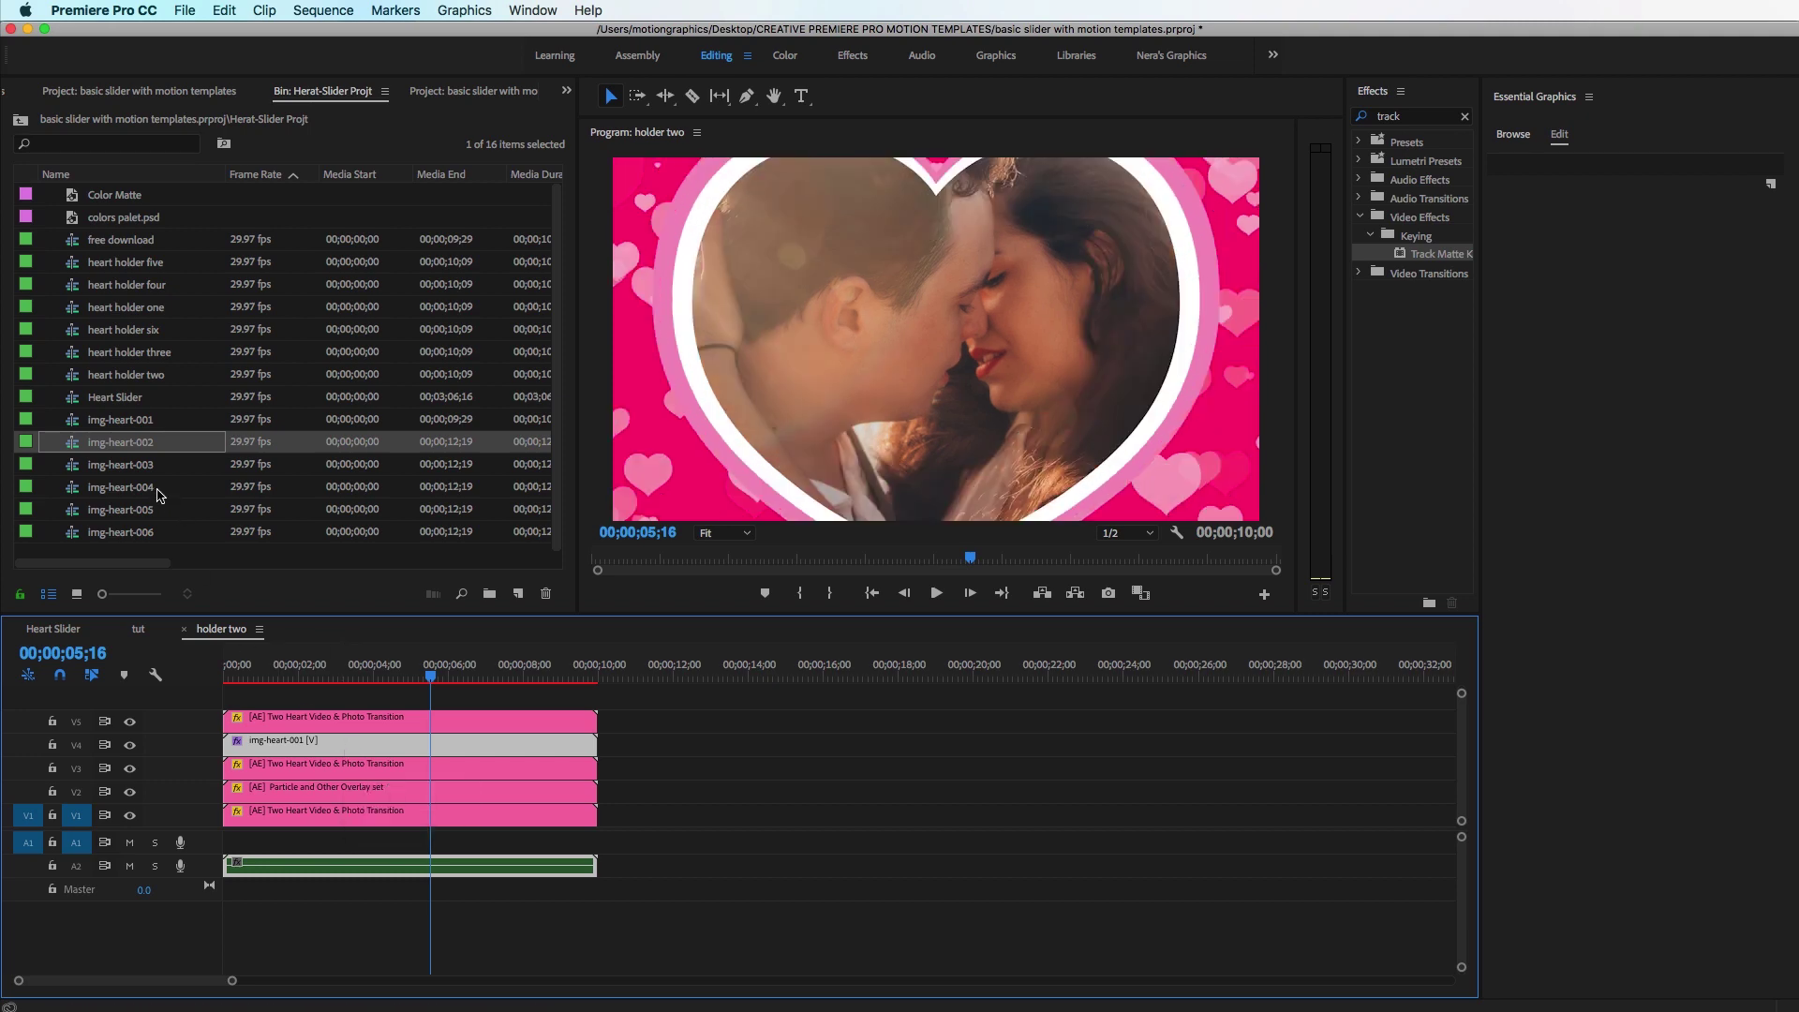
{"action": "left_click", "coordinate": [73, 446]}
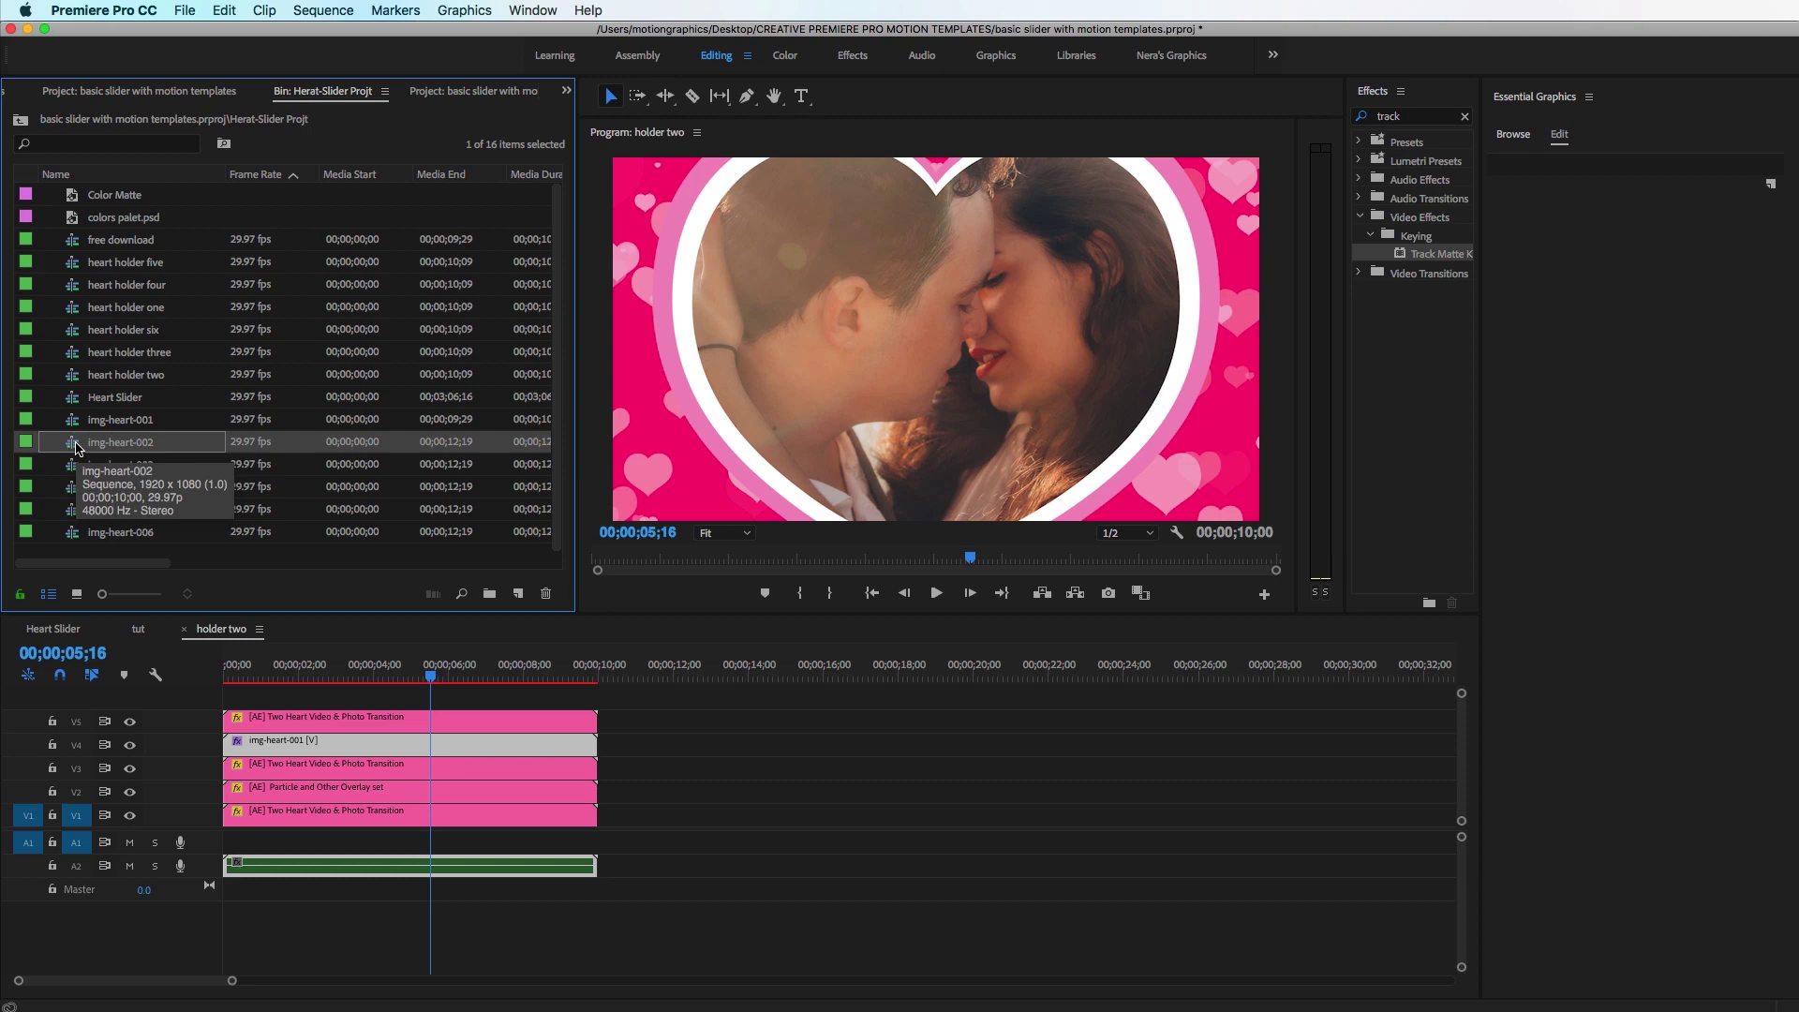
{"action": "left_click_drag", "start_coordinate": [75, 448], "coordinate": [265, 749]}
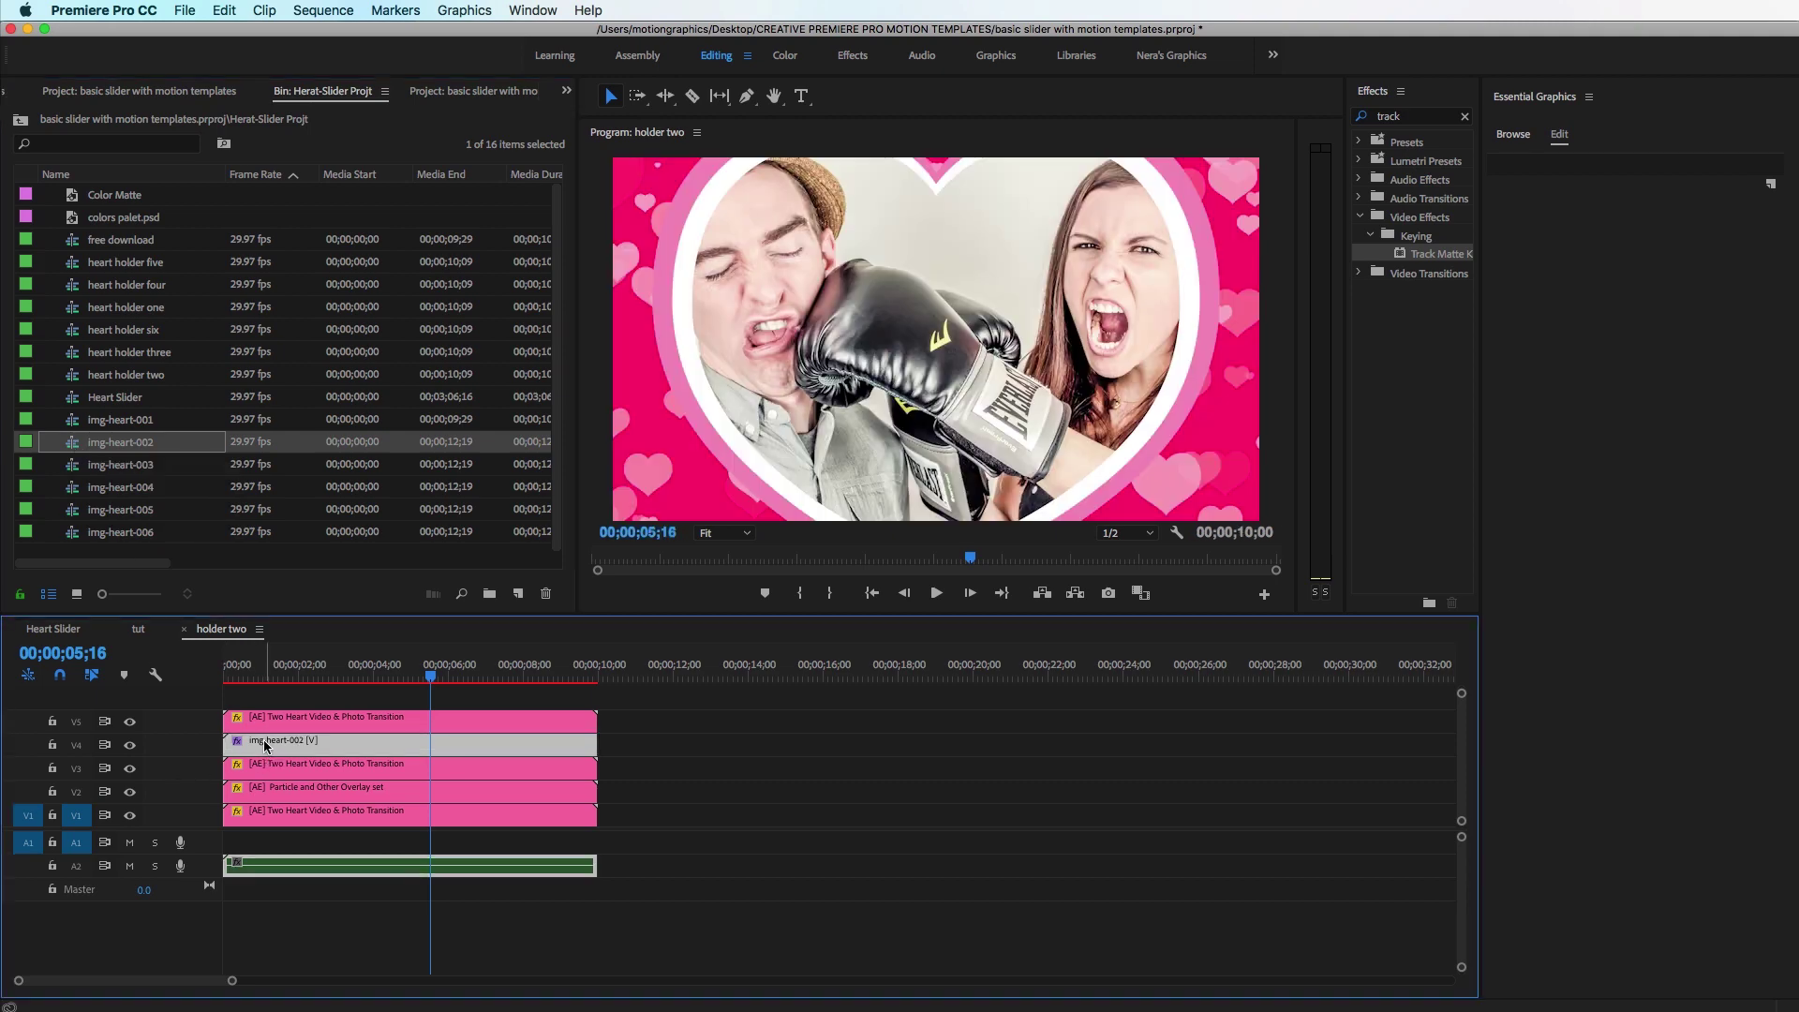
{"action": "left_click", "coordinate": [183, 630]}
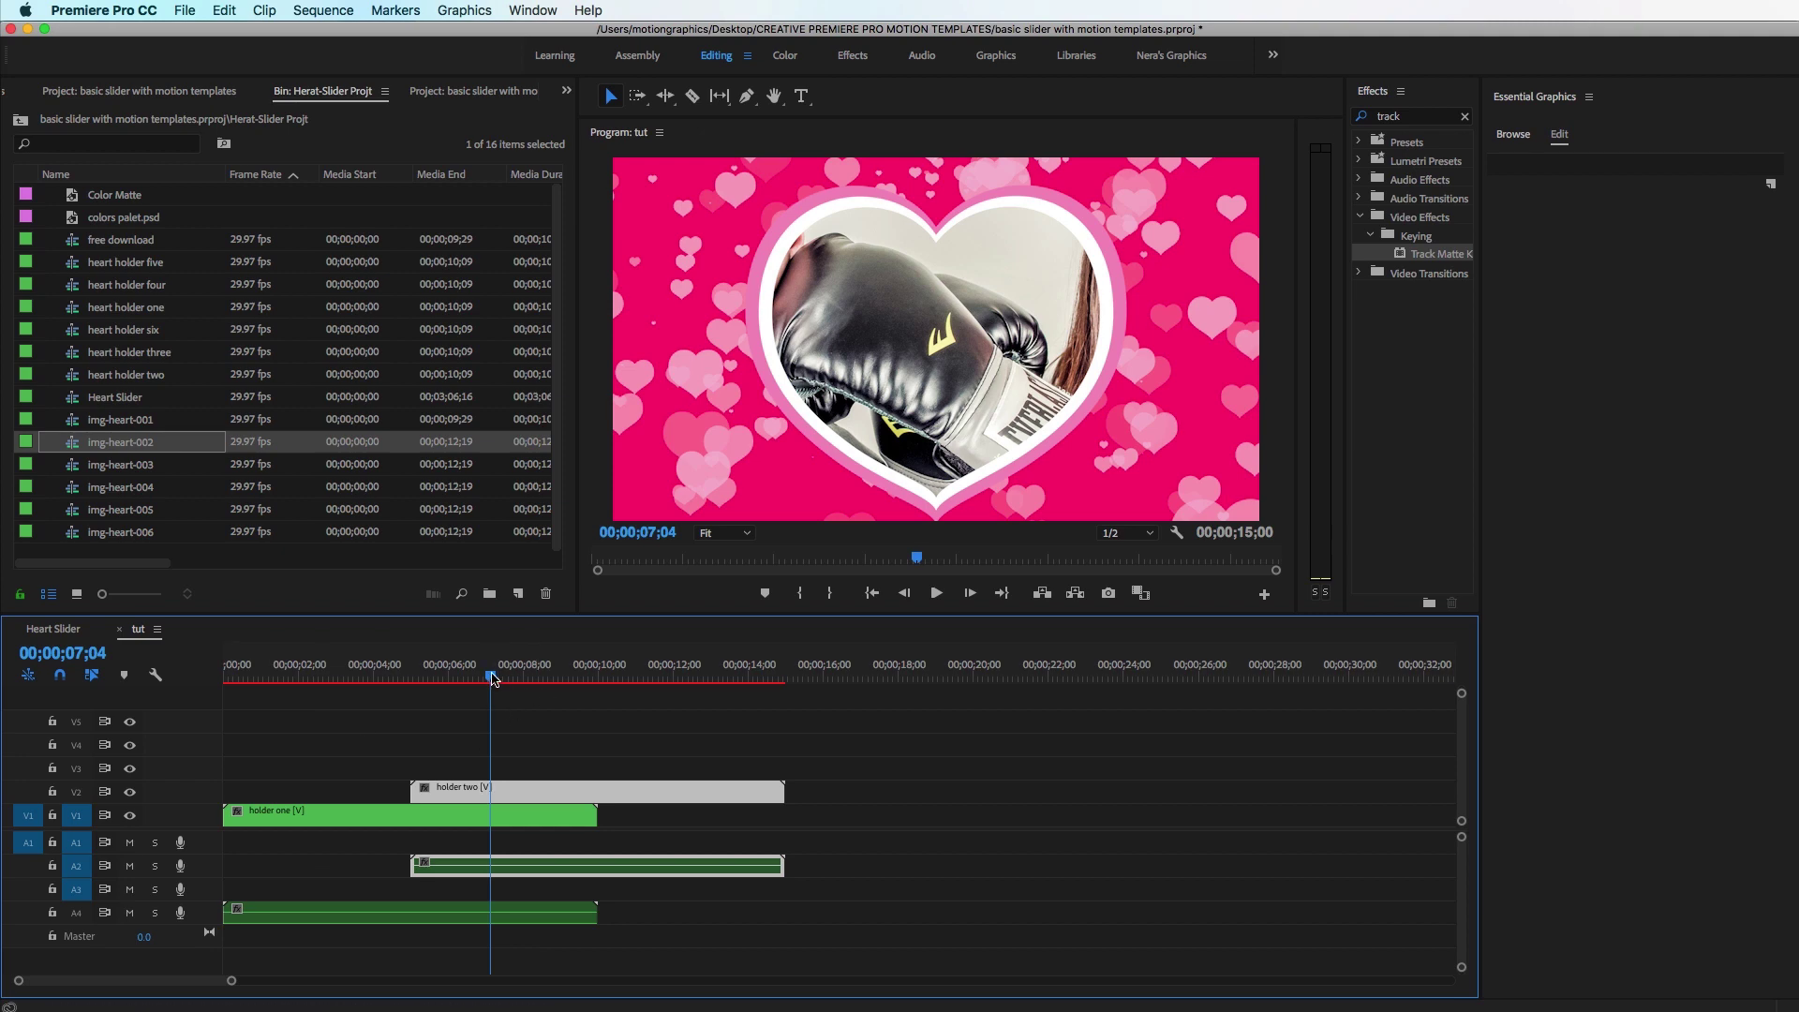
- Check the tut sequence at several points and compare it with the image inside the nested holder one sequence
{"action": "left_click", "coordinate": [550, 682]}
{"action": "left_click", "coordinate": [304, 673]}
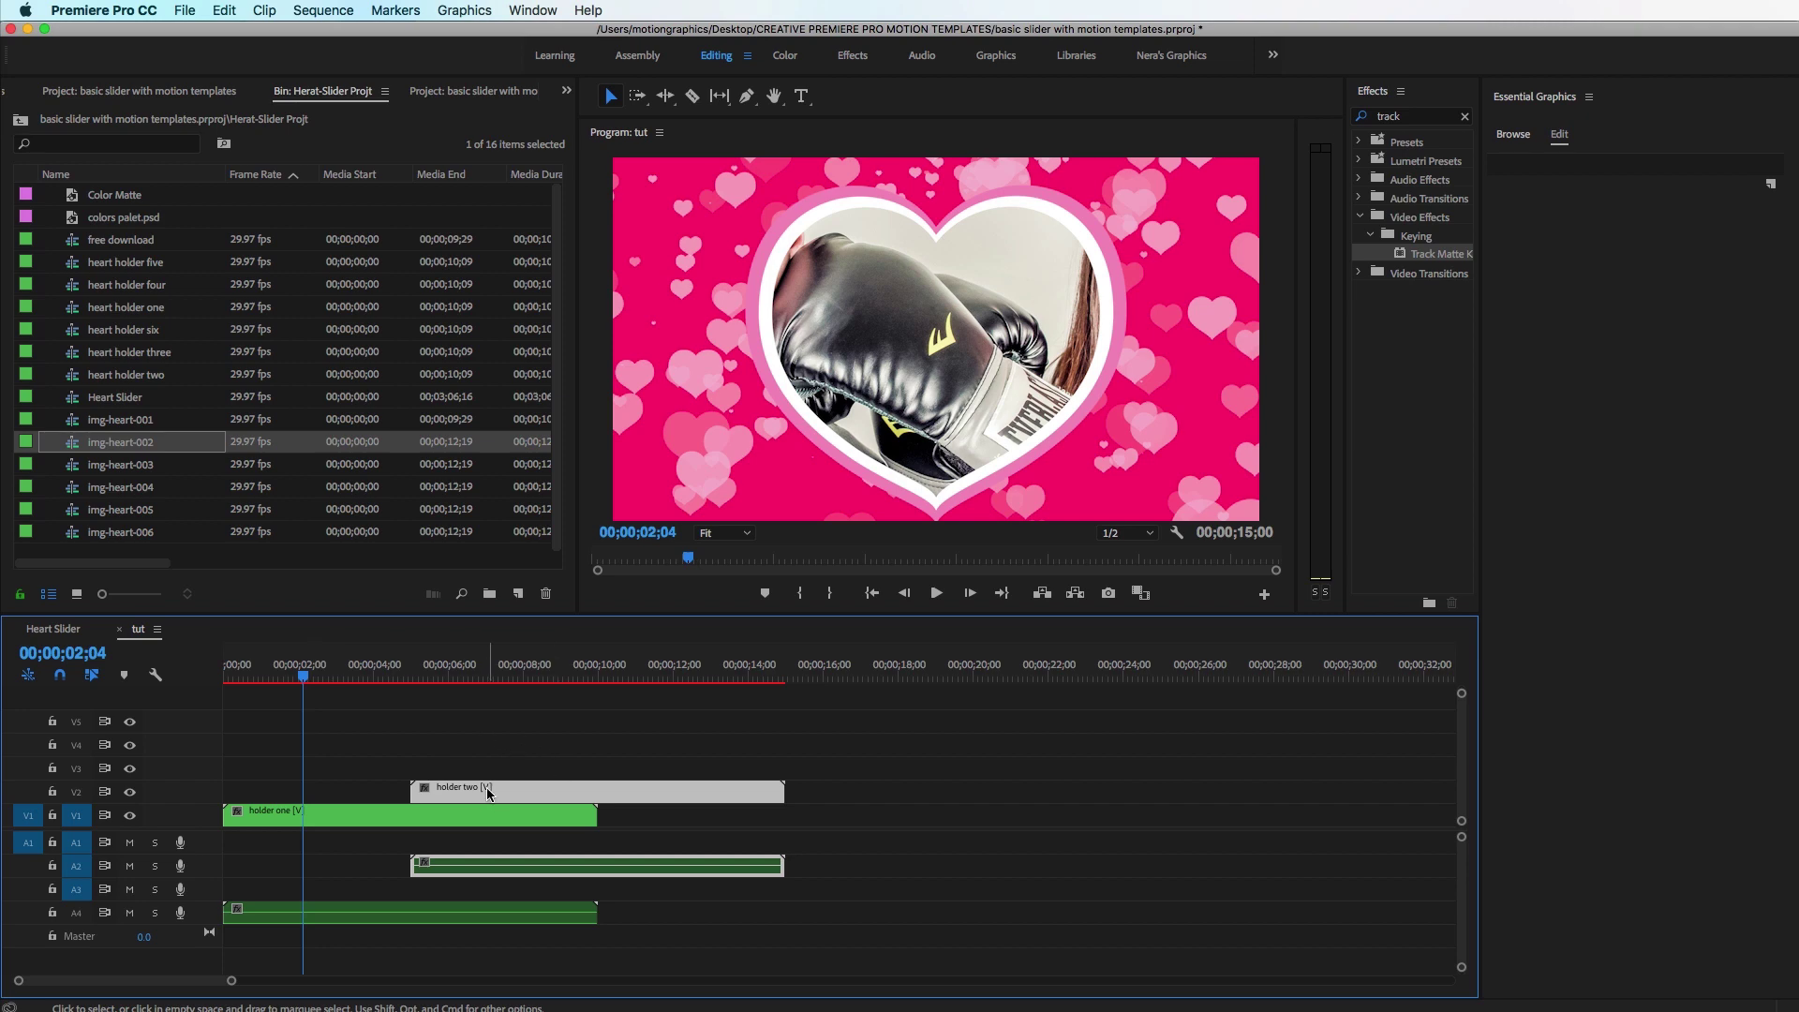
{"action": "double_click", "coordinate": [356, 817]}
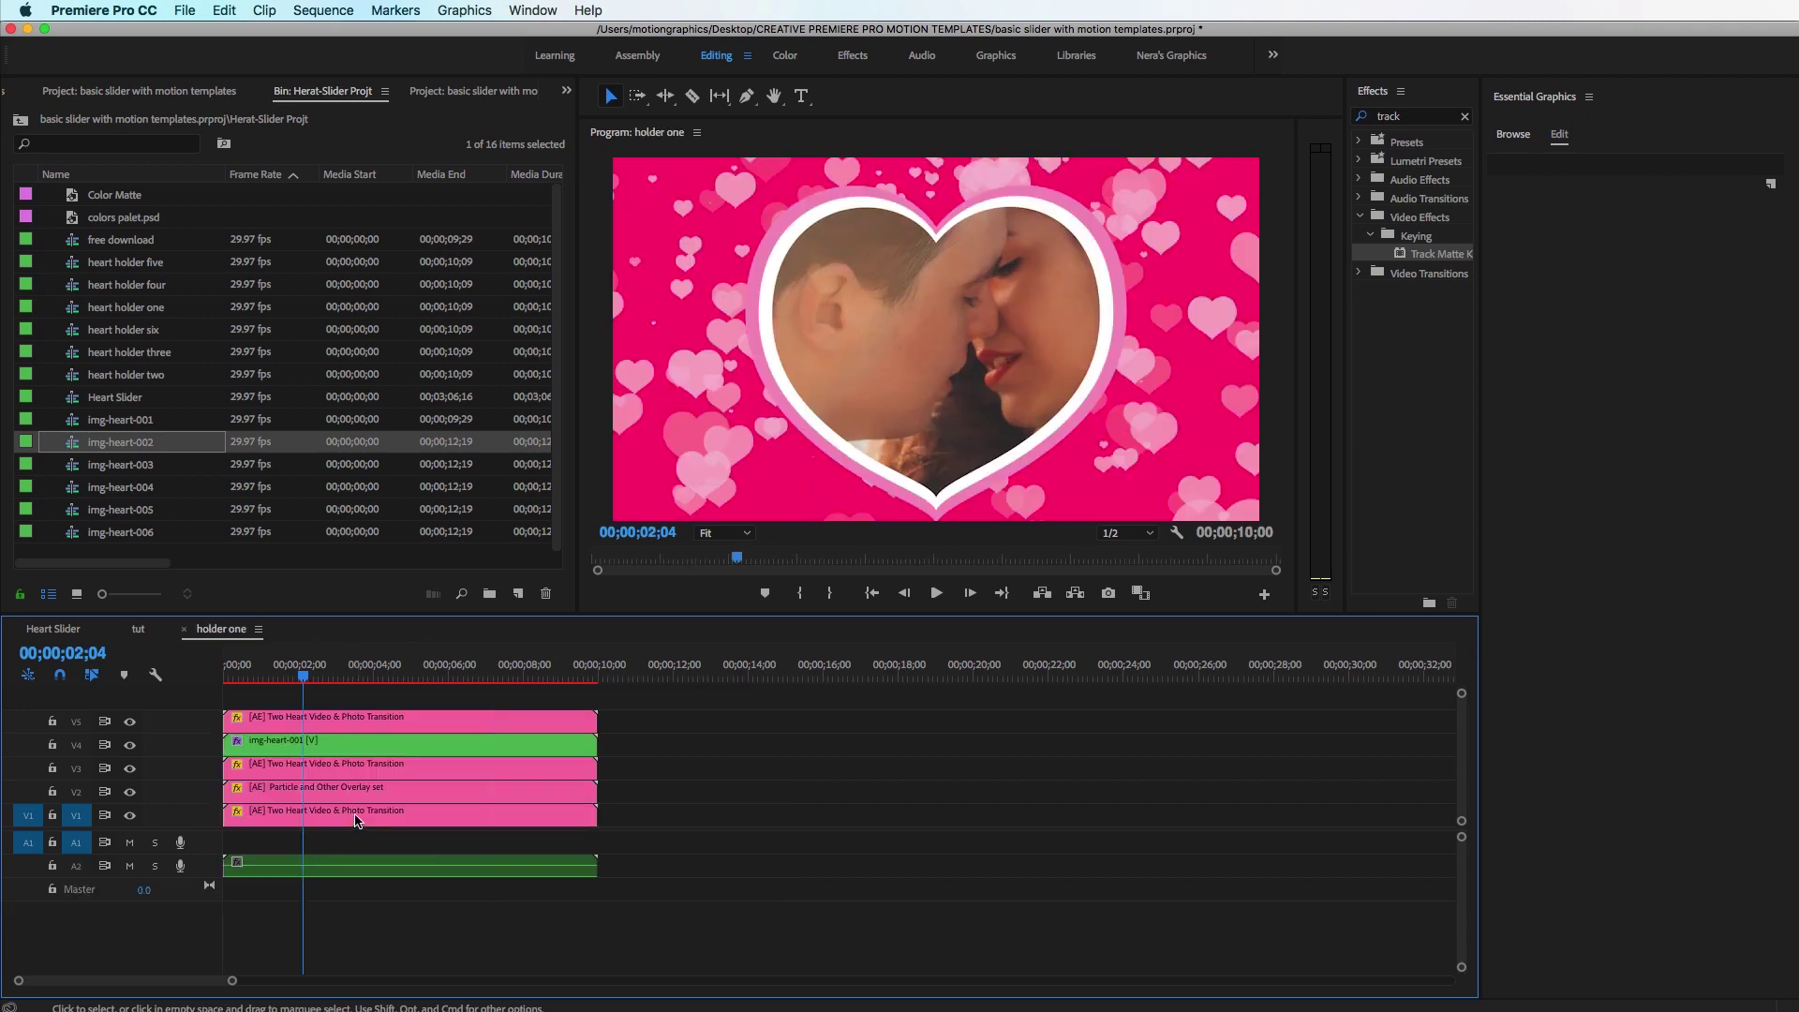
{"action": "left_click", "coordinate": [185, 633]}
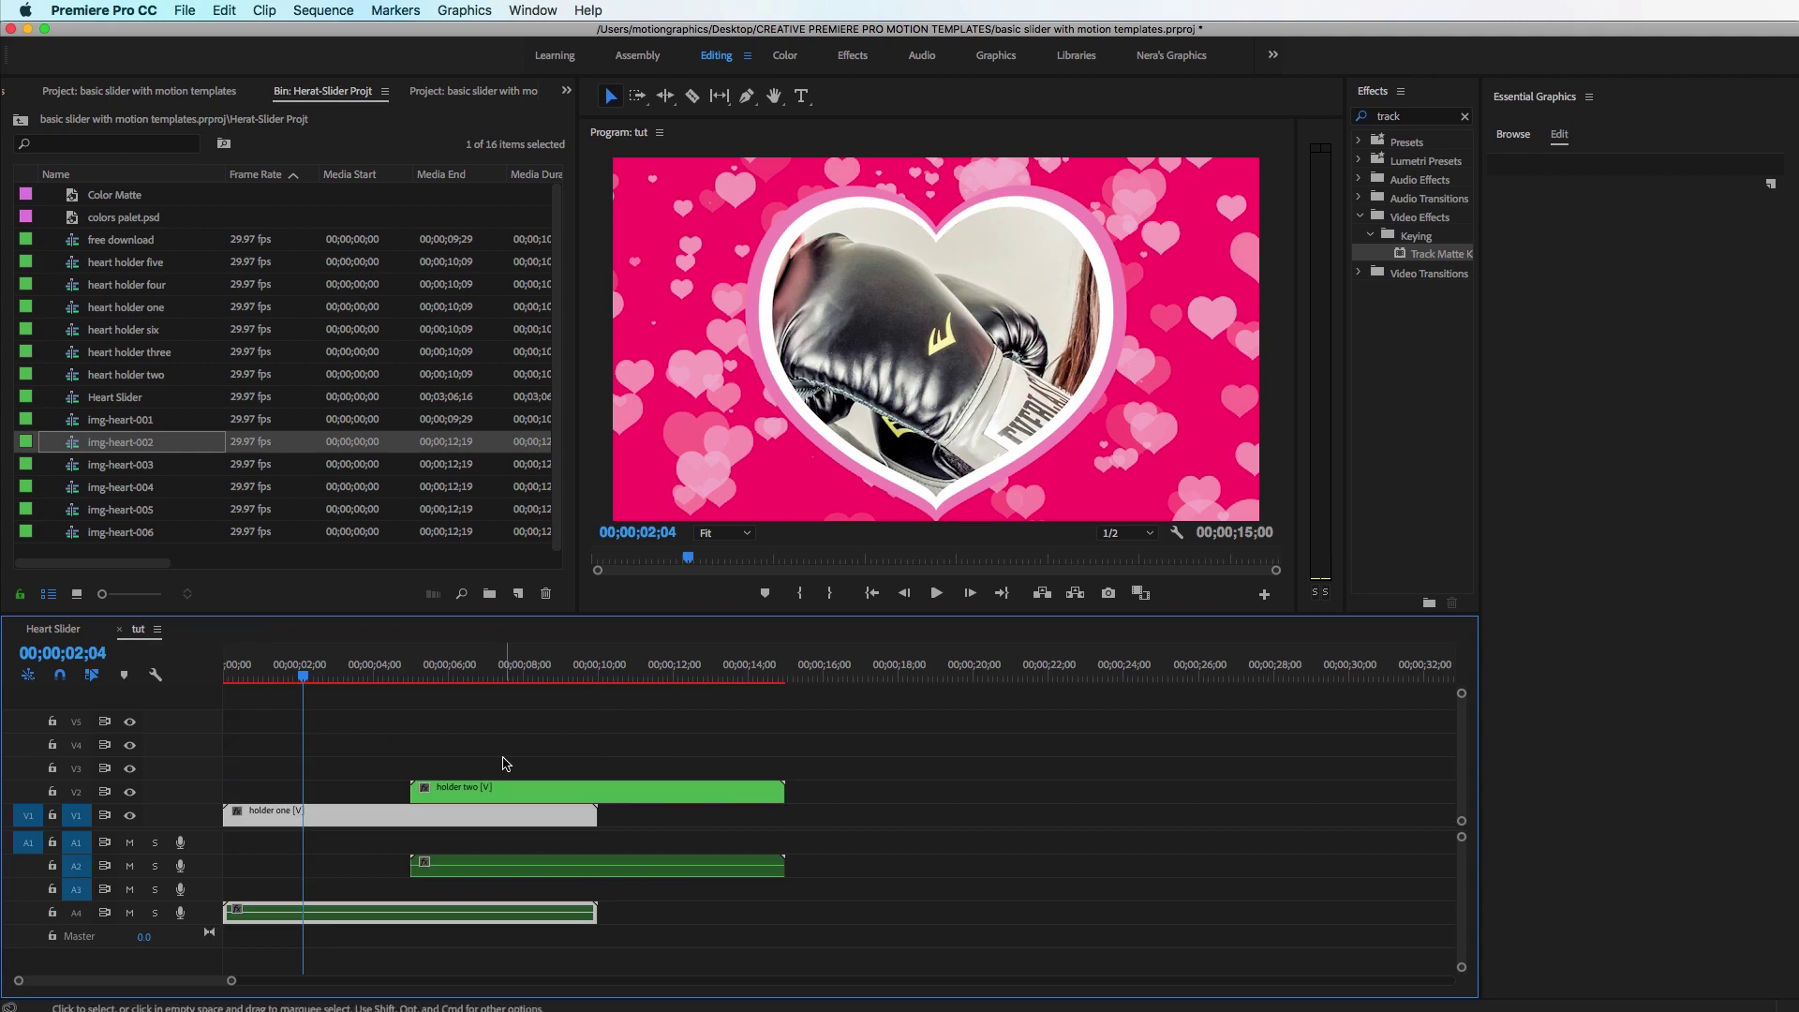
{"action": "left_click", "coordinate": [562, 676]}
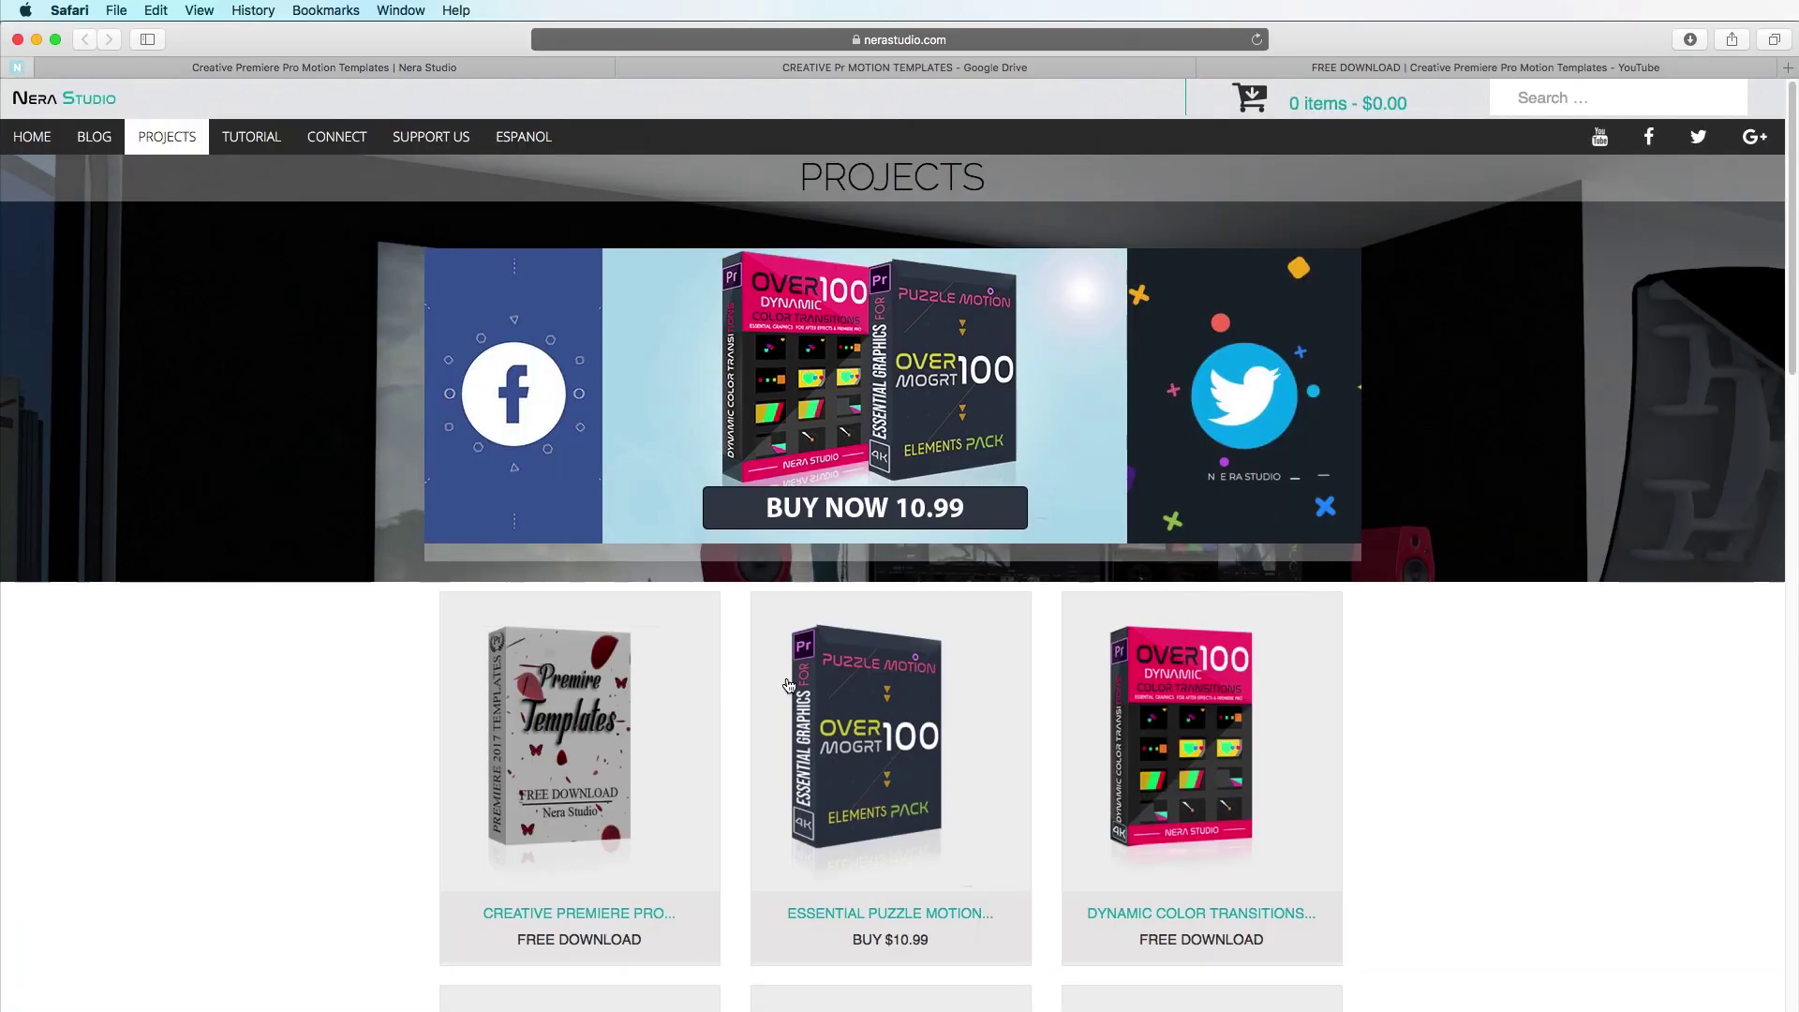
- Browse the Nera Studio projects page in Safari and bring up the FREE DOWNLOAD Creative Premiere Pro Motion Templates video on YouTube
{"action": "scroll", "coordinate": [785, 676], "scroll_direction": "down", "scroll_amount": 7}
{"action": "scroll", "coordinate": [785, 677], "scroll_direction": "up", "scroll_amount": 6}
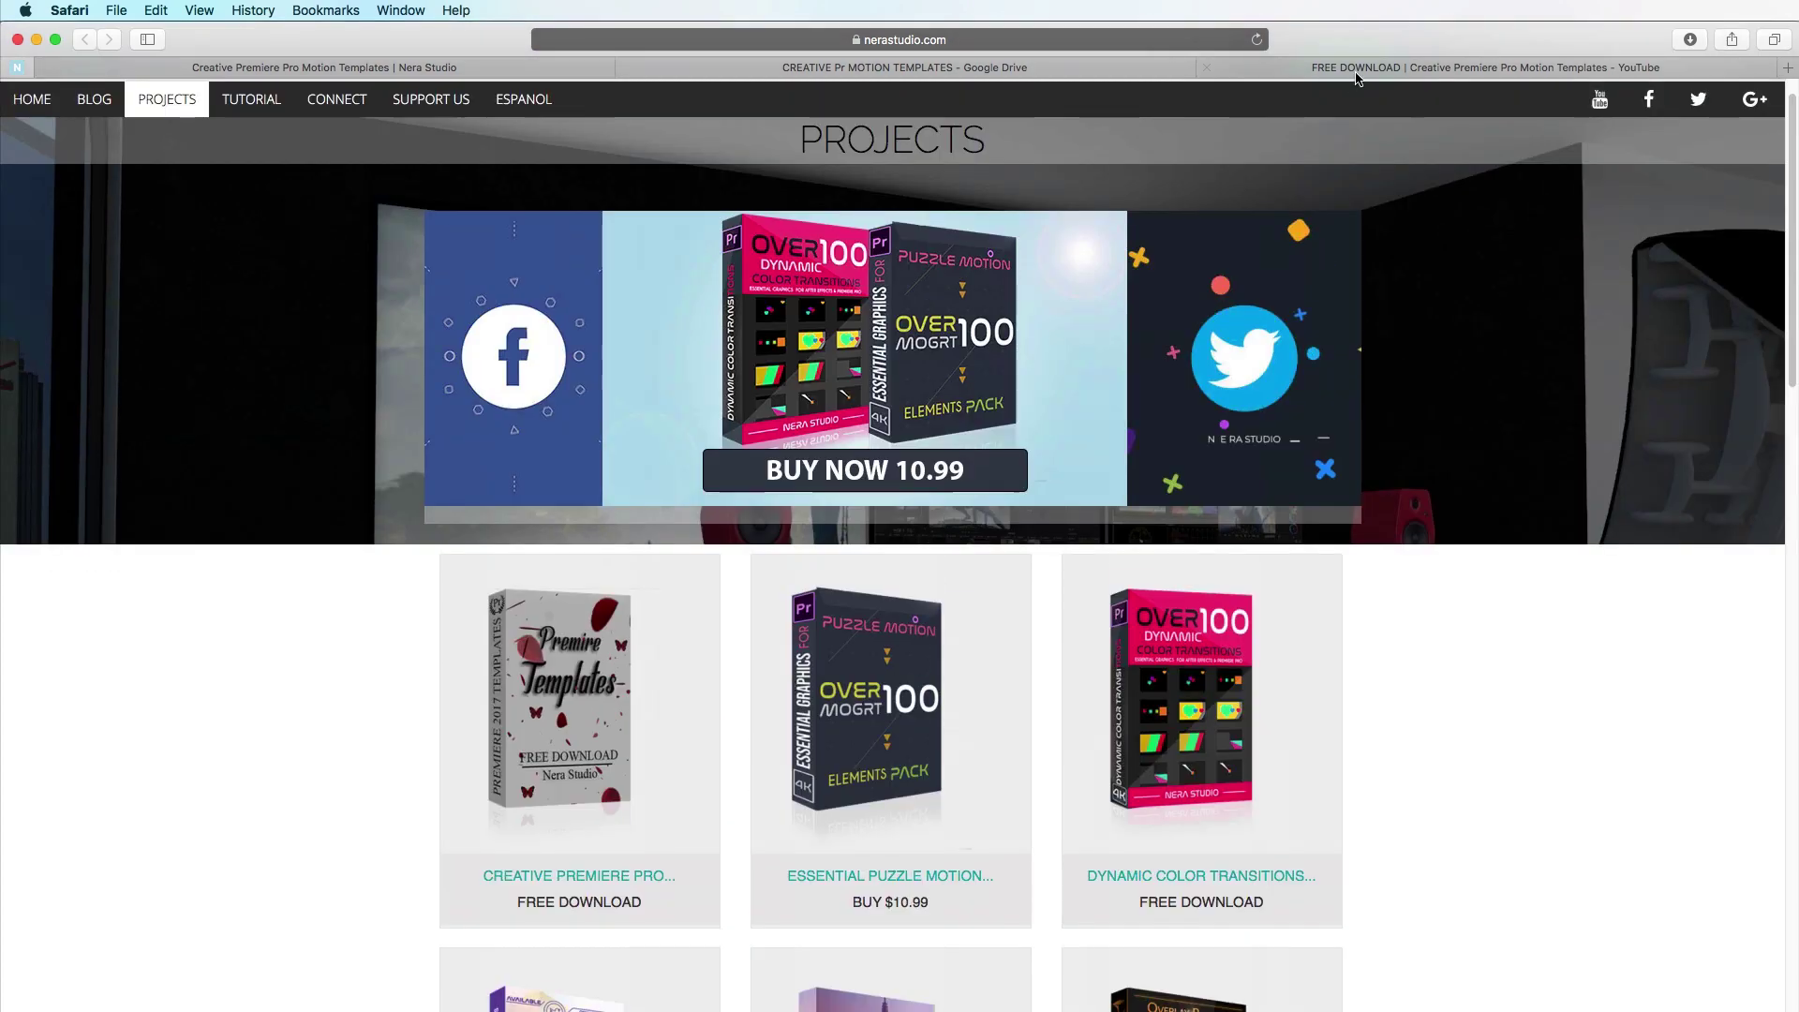
{"action": "left_click", "coordinate": [1356, 78]}
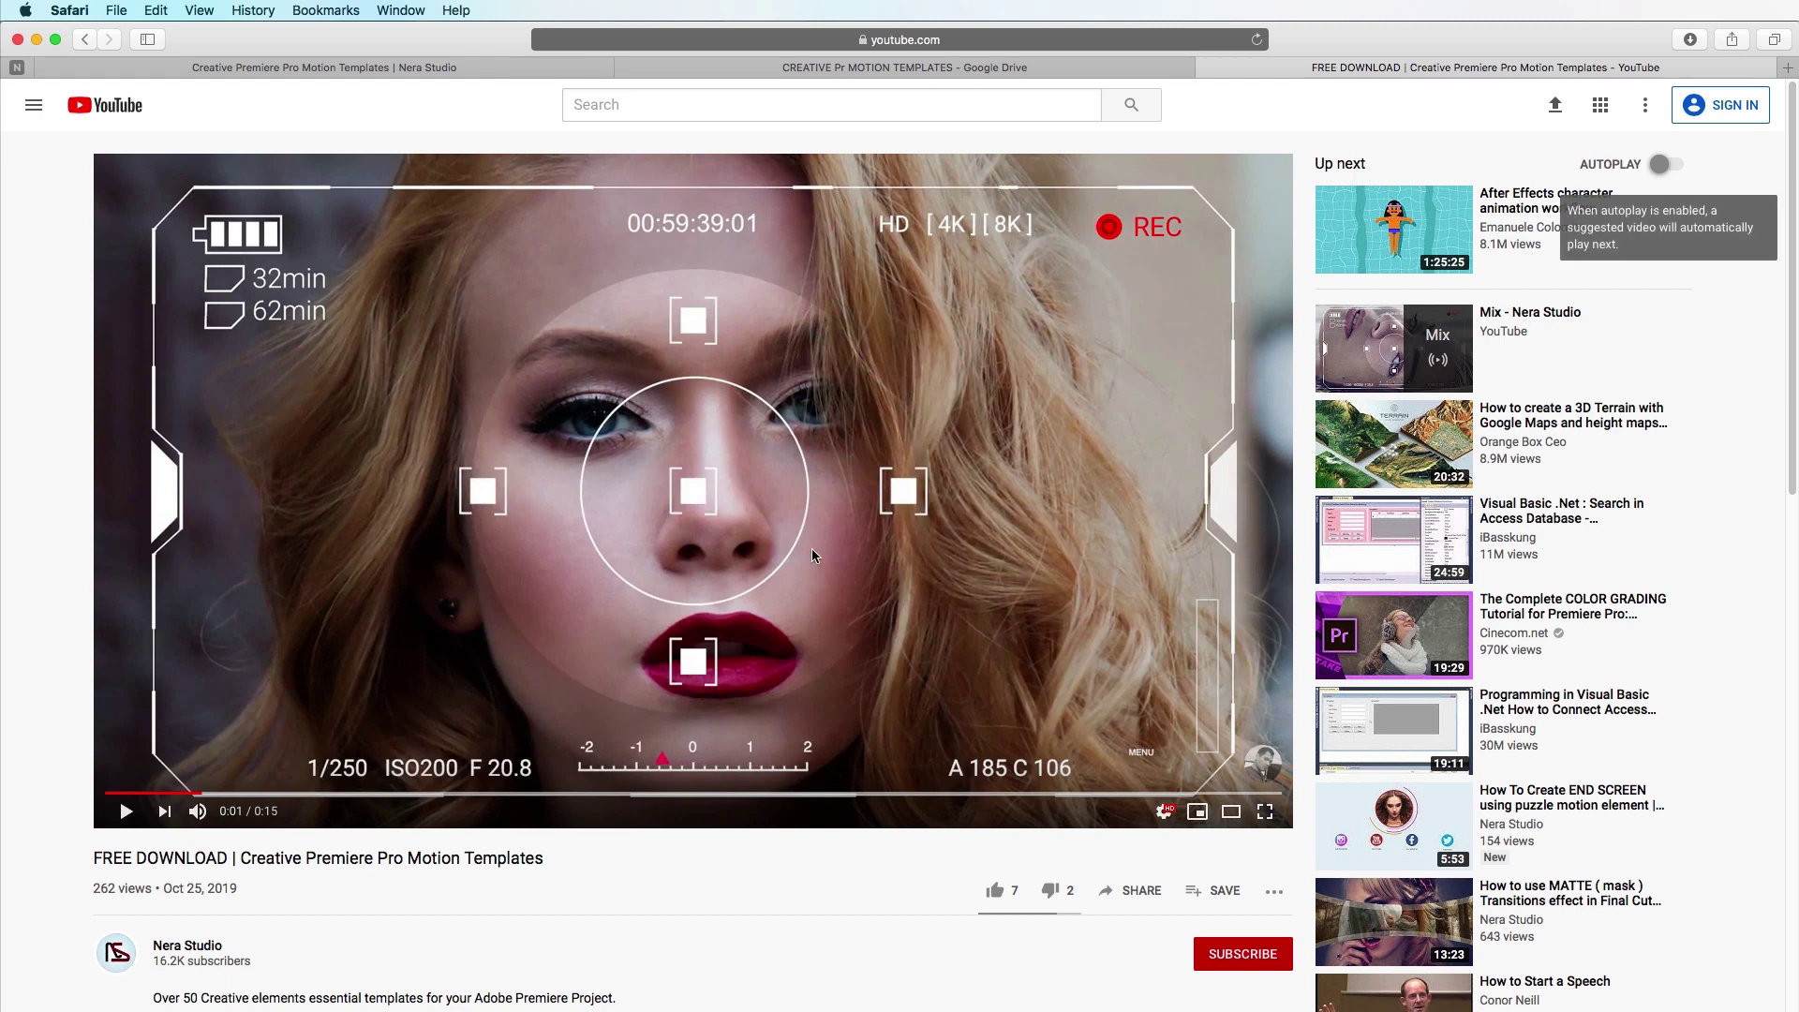